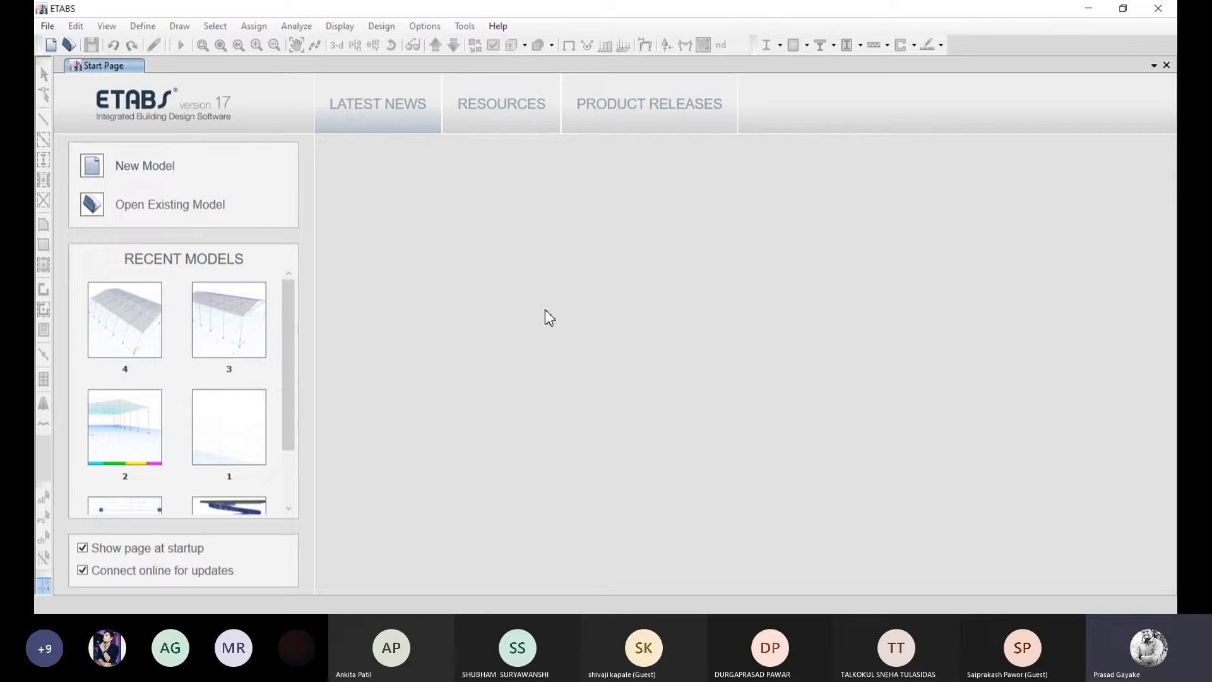
- Start a new model using built-in settings with Metric SI units, Indian steel sections, IS 800:2007 and IS 456:2000
{"action": "left_click", "coordinate": [168, 177]}
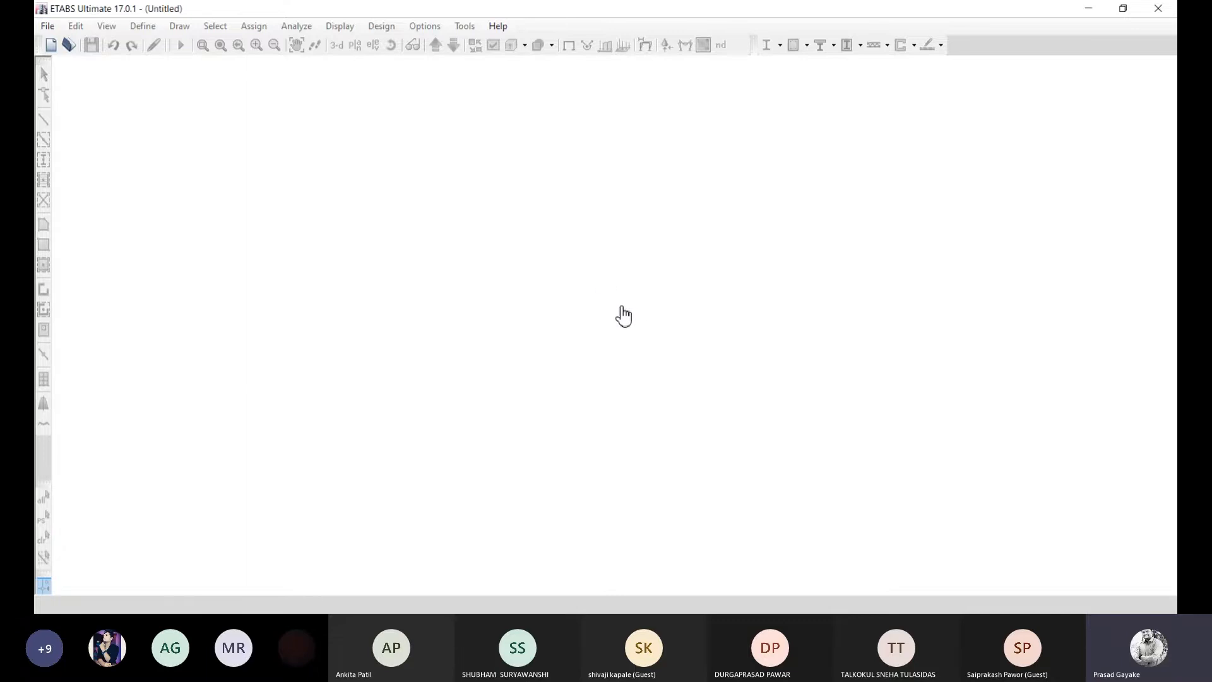
{"action": "left_click", "coordinate": [509, 277]}
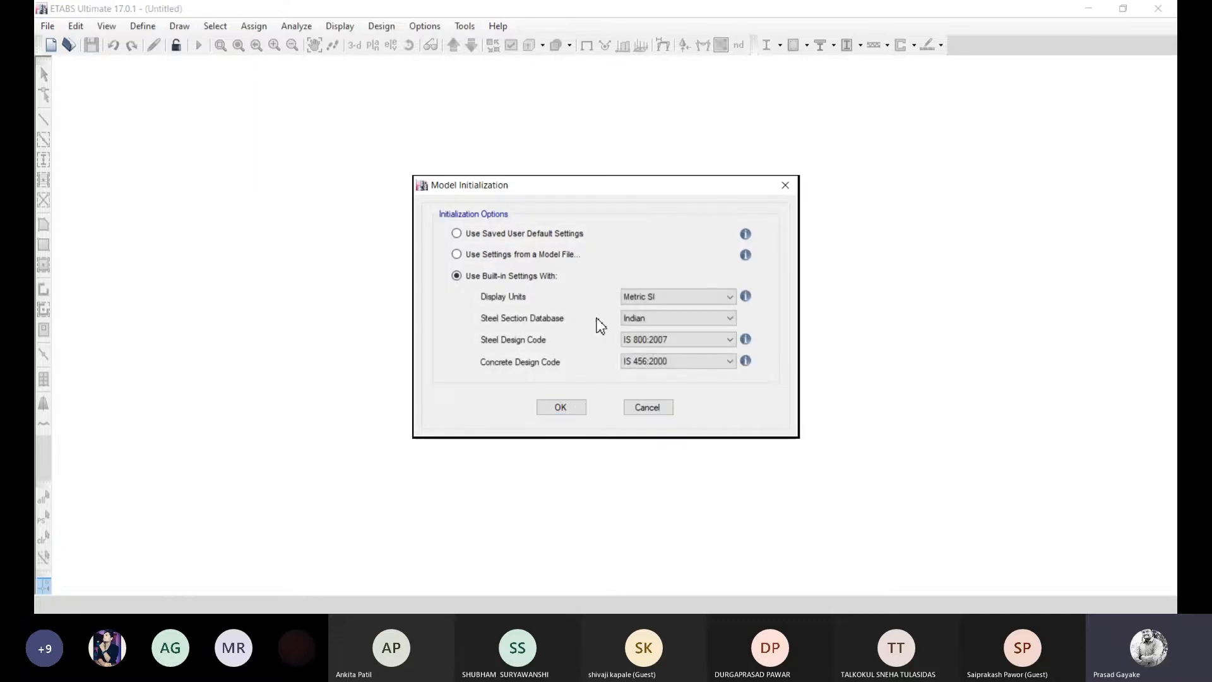
{"action": "left_click", "coordinate": [570, 407]}
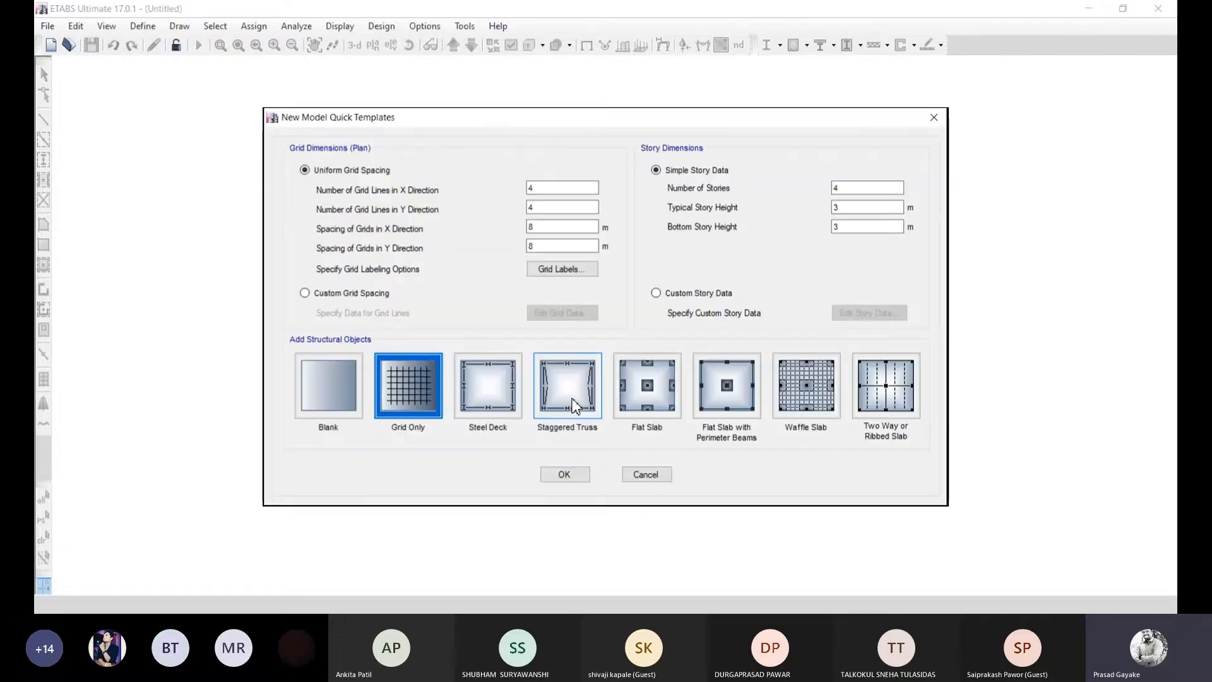
- Set a uniform plan grid of 3 lines in X at 7.5 m spacing and 7 lines in Y at 4 m spacing
{"action": "left_click", "coordinate": [594, 208]}
{"action": "double_click", "coordinate": [533, 188]}
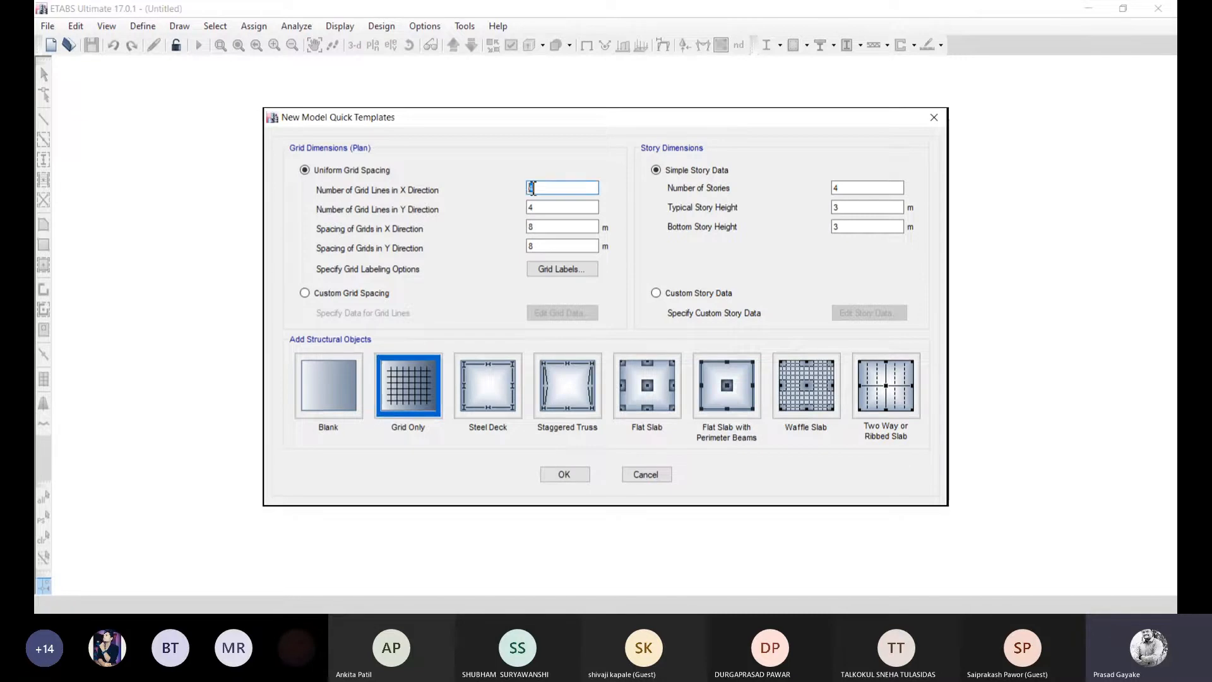
{"action": "type", "text": "3"}
{"action": "double_click", "coordinate": [533, 207]}
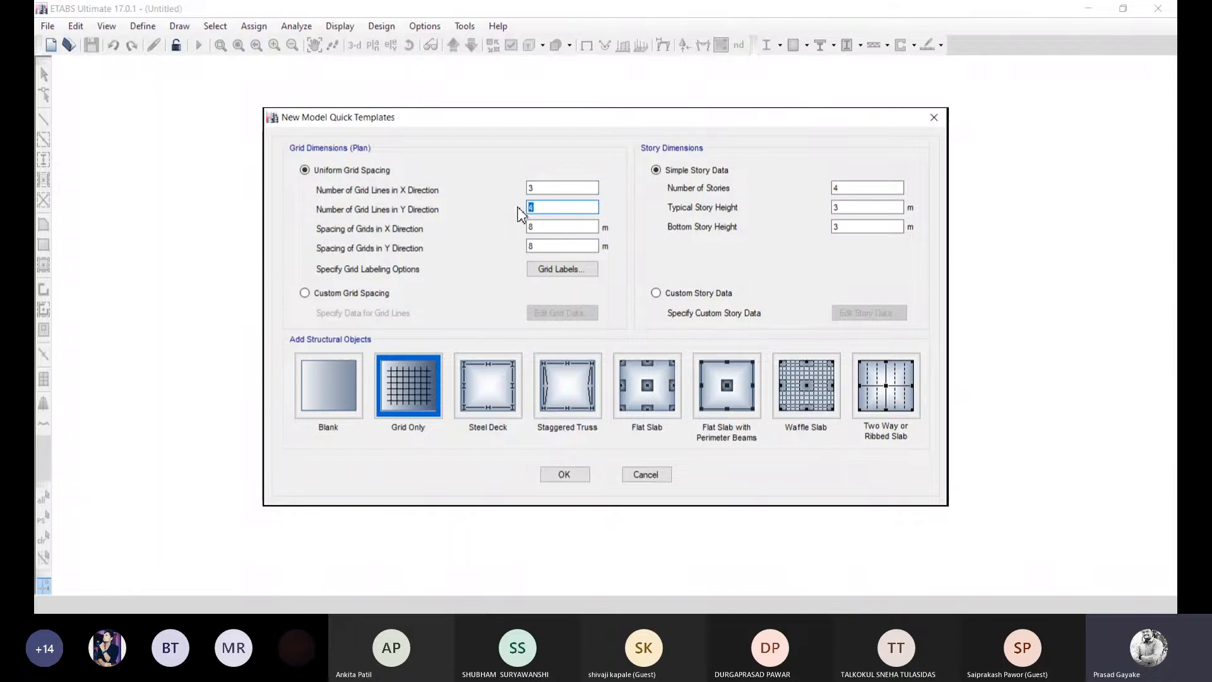
{"action": "type", "text": "7"}
{"action": "double_click", "coordinate": [529, 227]}
{"action": "type", "text": "7.5"}
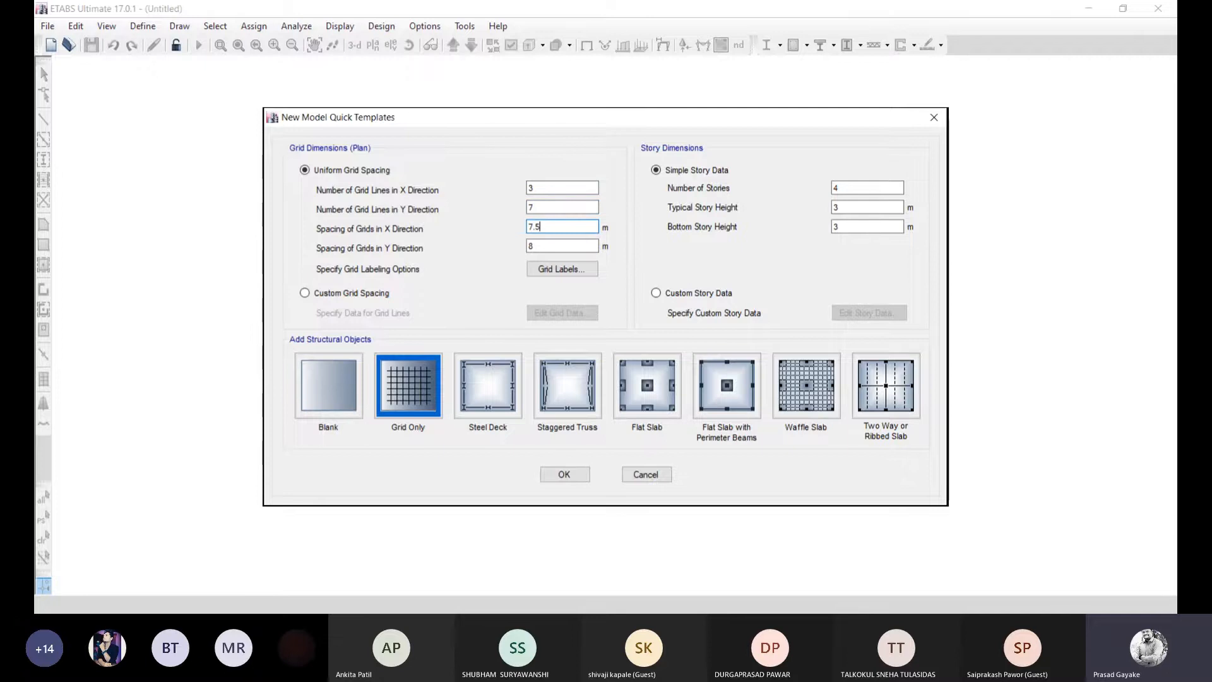
{"action": "double_click", "coordinate": [531, 247]}
{"action": "type", "text": "4"}
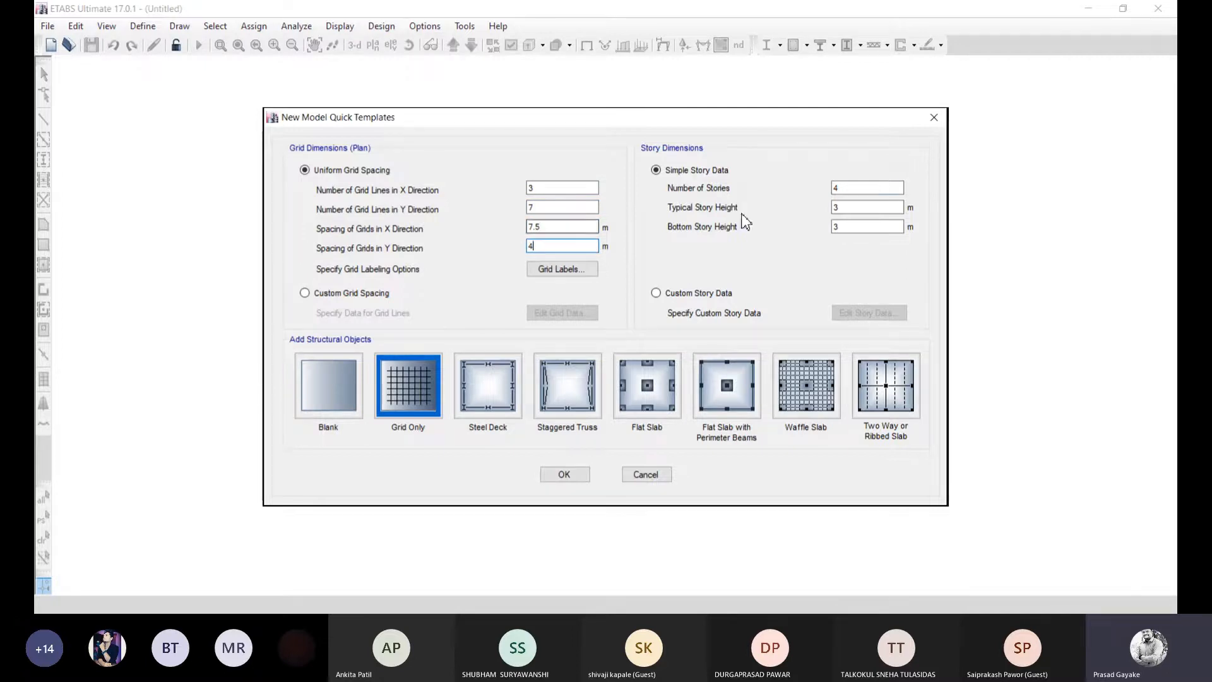
- Set 2 stories with 1.5 m typical and 6 m bottom story height, and create the grid-only model
{"action": "double_click", "coordinate": [849, 188]}
{"action": "type", "text": "2"}
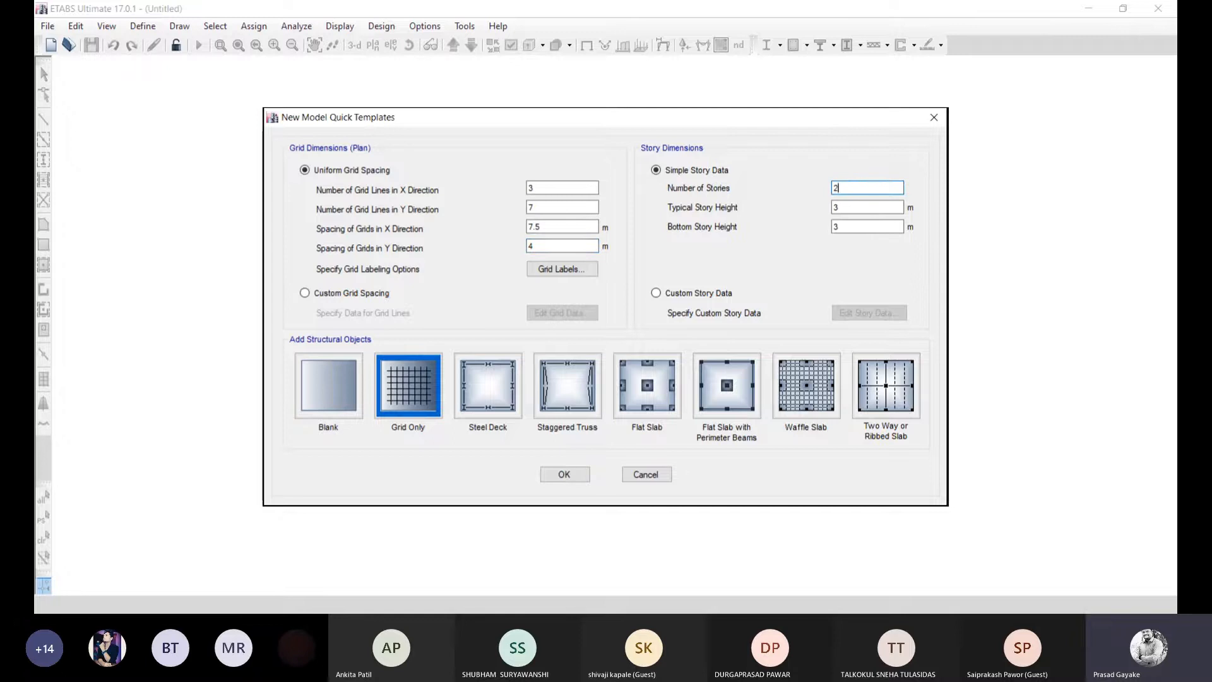
{"action": "double_click", "coordinate": [849, 208]}
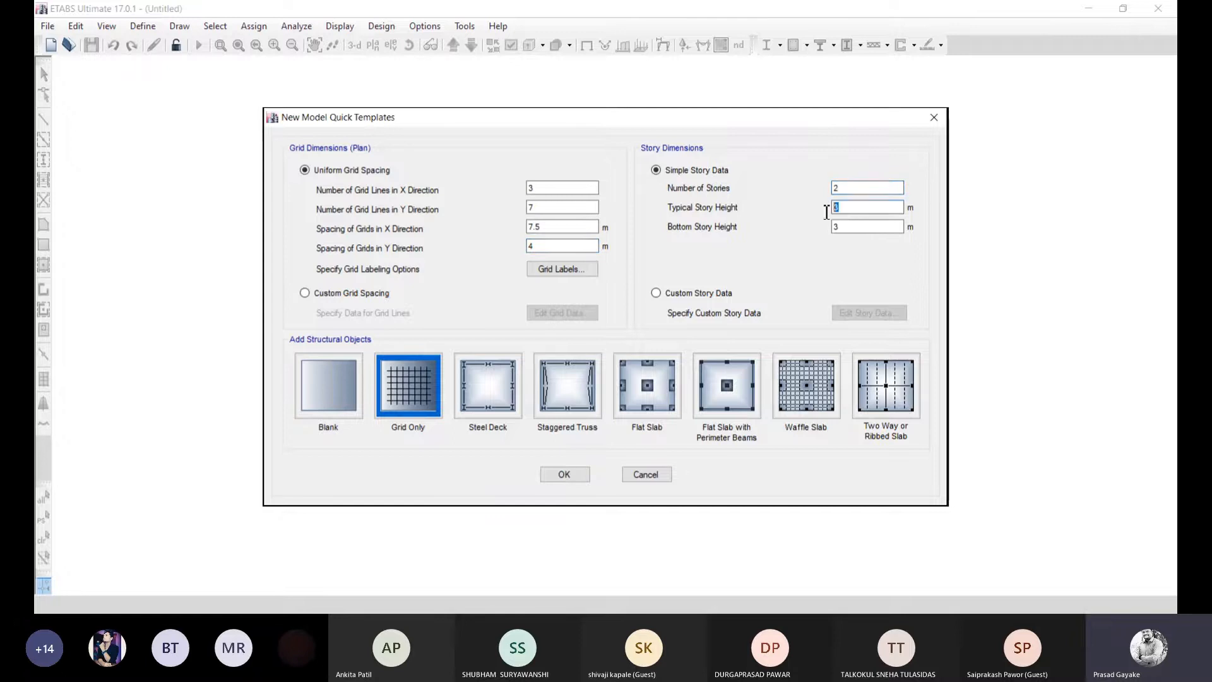
{"action": "key", "text": "BackSpace"}
{"action": "type", "text": "1.5"}
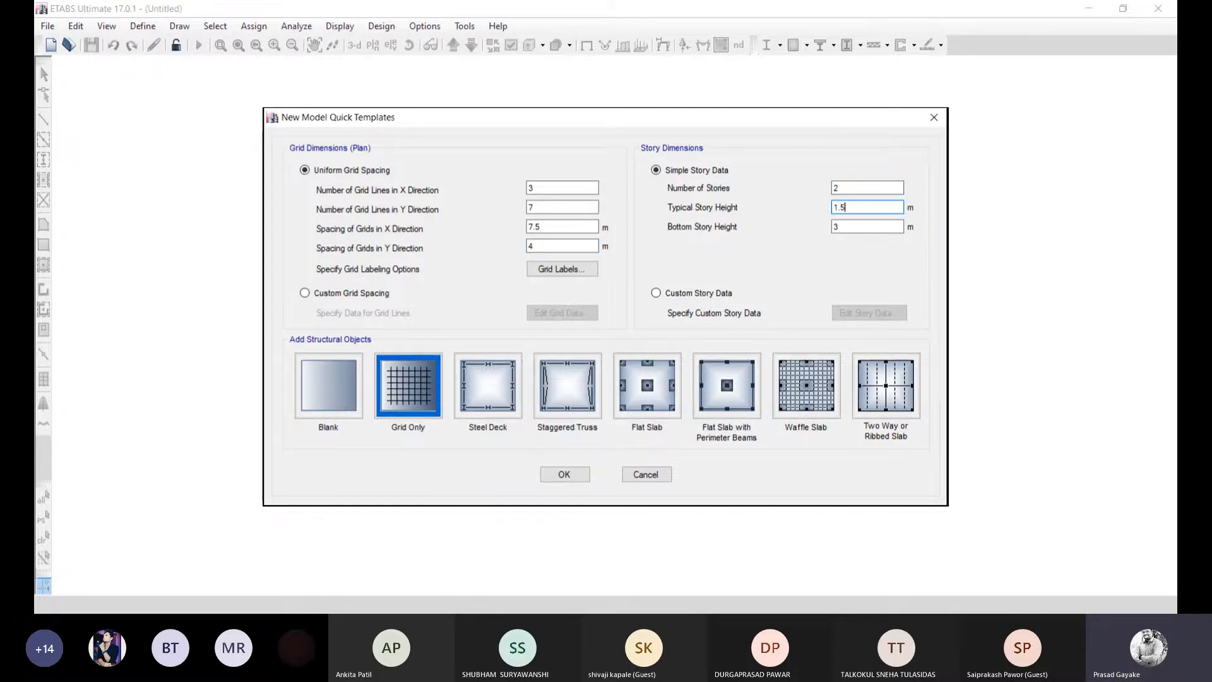
{"action": "double_click", "coordinate": [845, 233]}
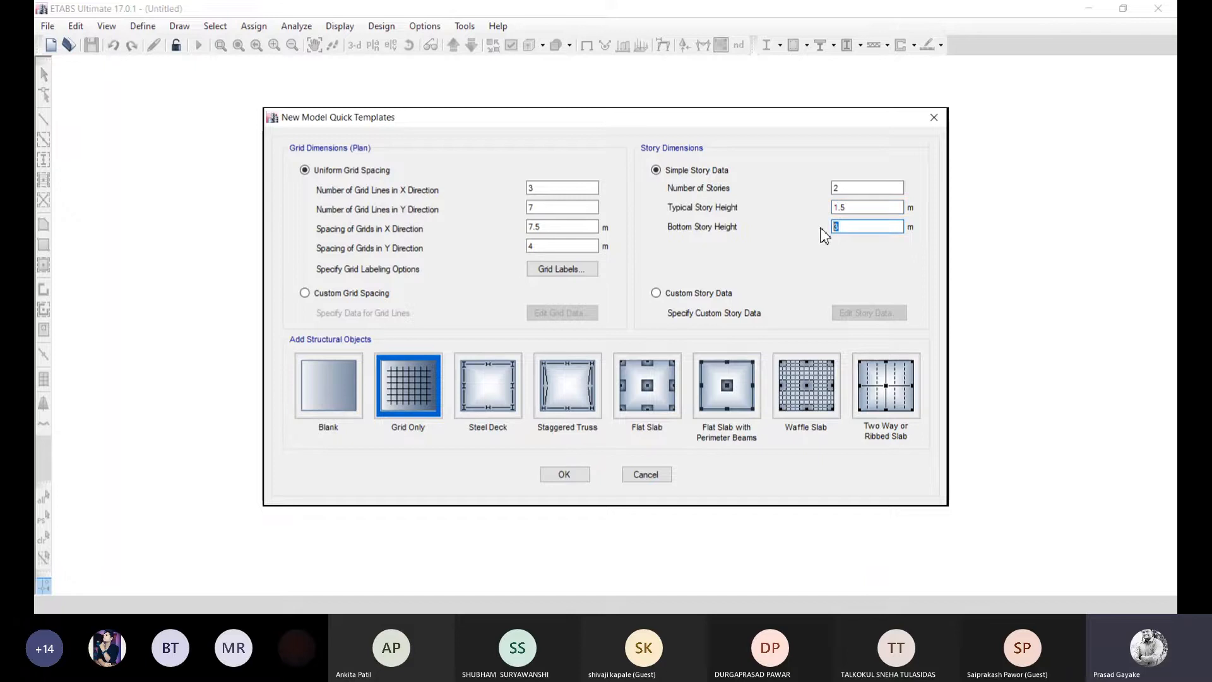
{"action": "type", "text": "6"}
{"action": "left_click", "coordinate": [565, 475]}
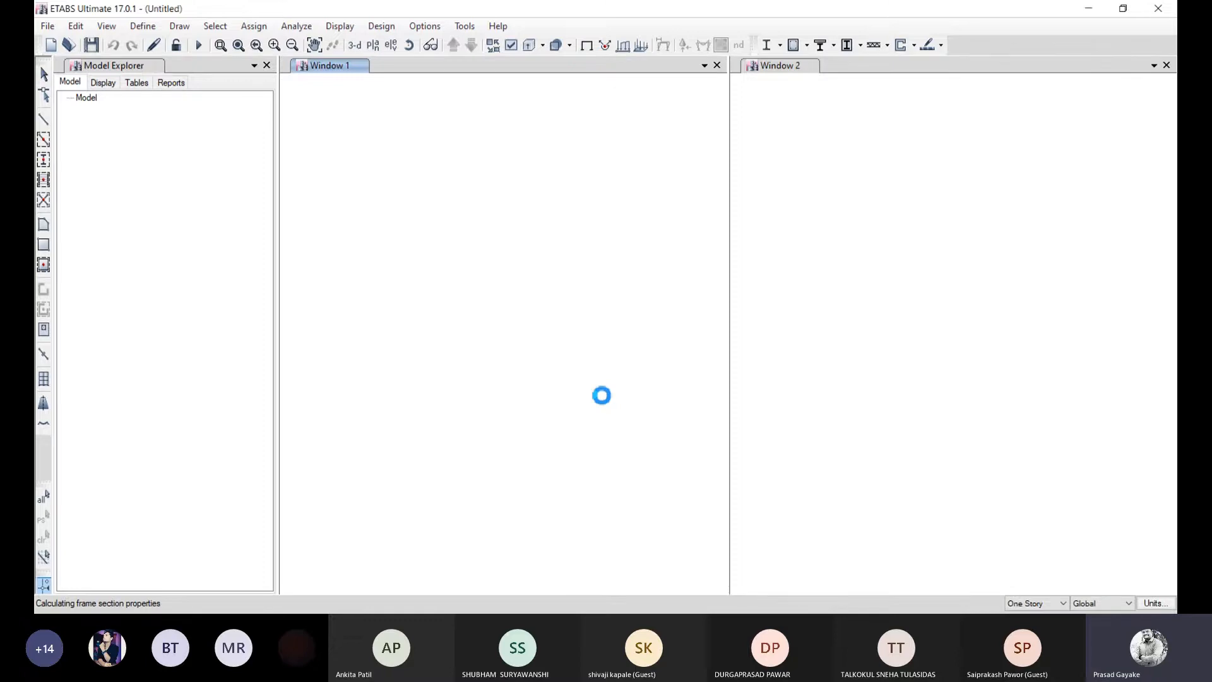
- Save the model as 5 in the TRUSS folder
{"action": "scroll", "coordinate": [597, 391], "scroll_direction": "up", "scroll_amount": 5}
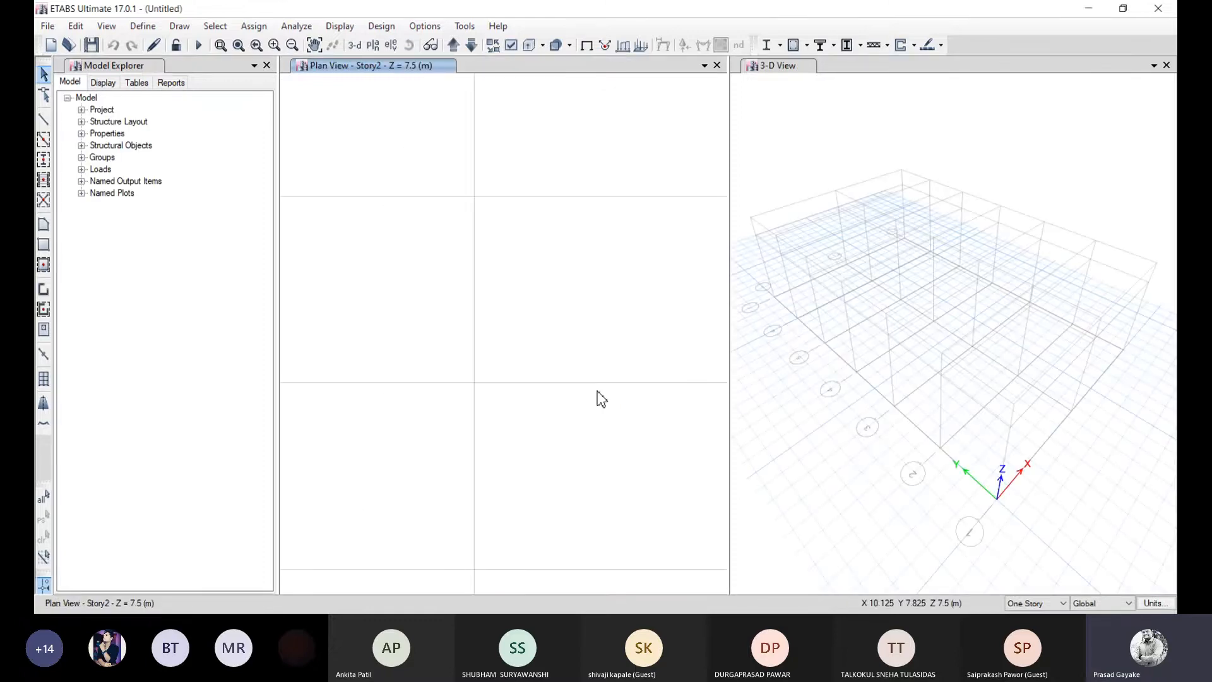
{"action": "key", "text": "ctrl+s"}
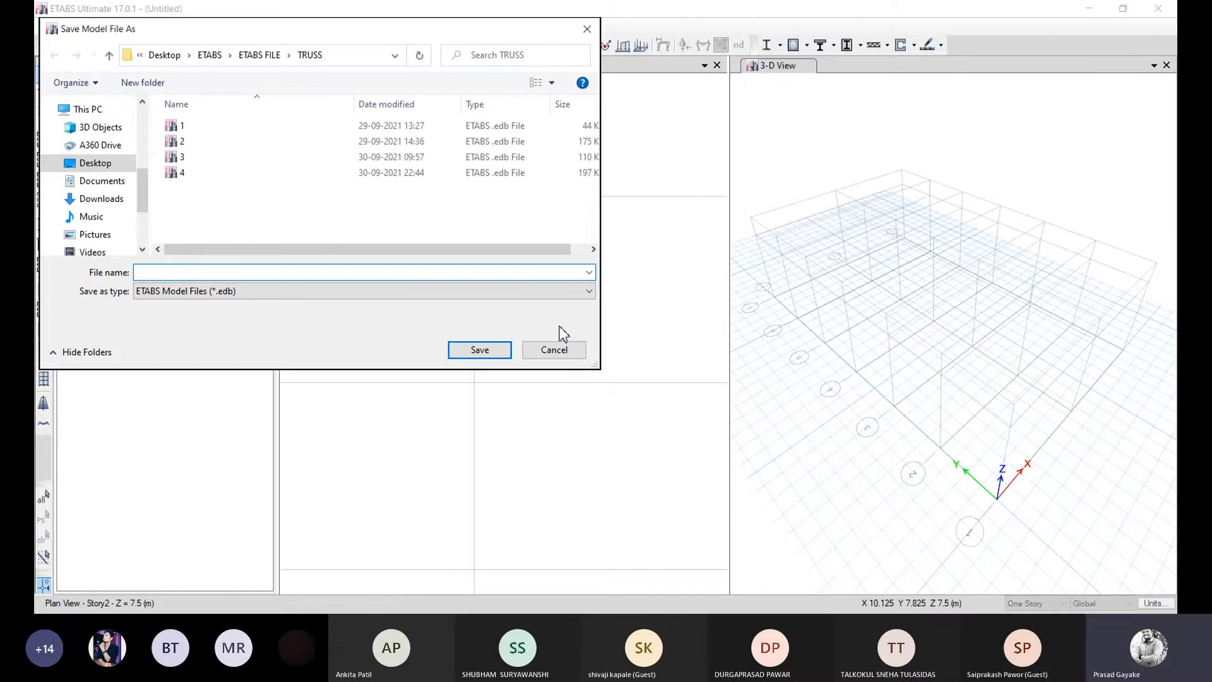
{"action": "type", "text": "5"}
{"action": "key", "text": "Return"}
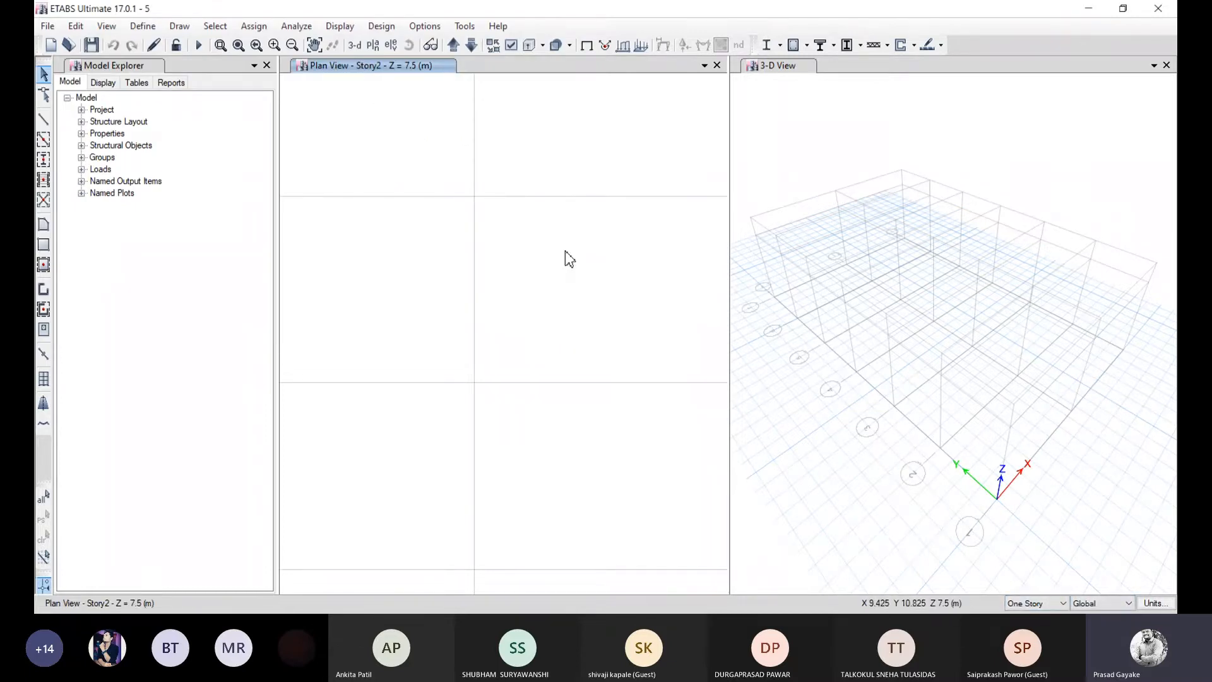
- Add a new steel material for region India, Indian standard, grade Fe345, keeping its default properties
{"action": "left_click", "coordinate": [291, 46]}
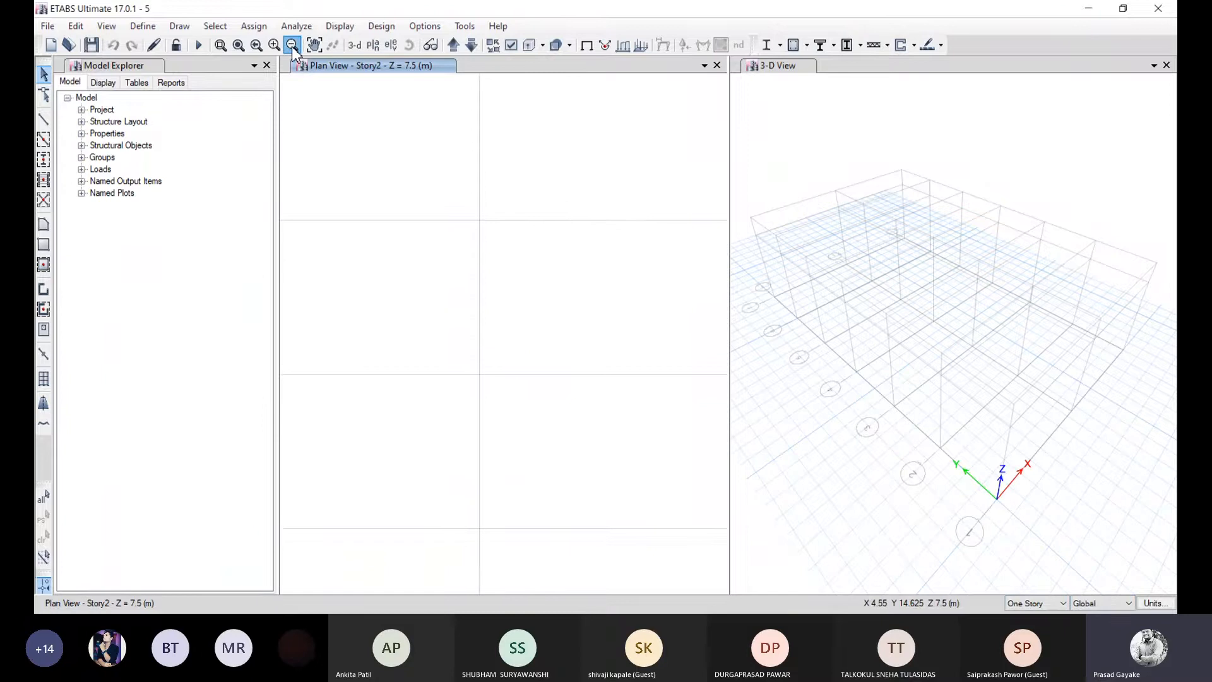
{"action": "left_click", "coordinate": [292, 46]}
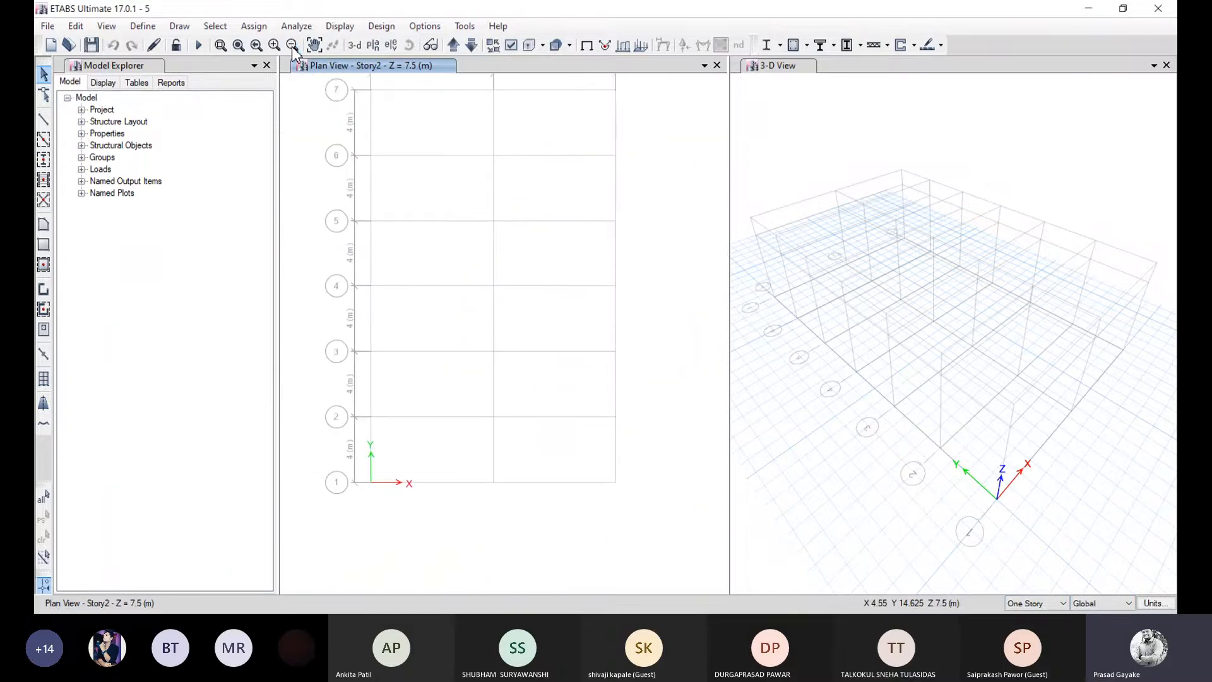
{"action": "left_click", "coordinate": [314, 45]}
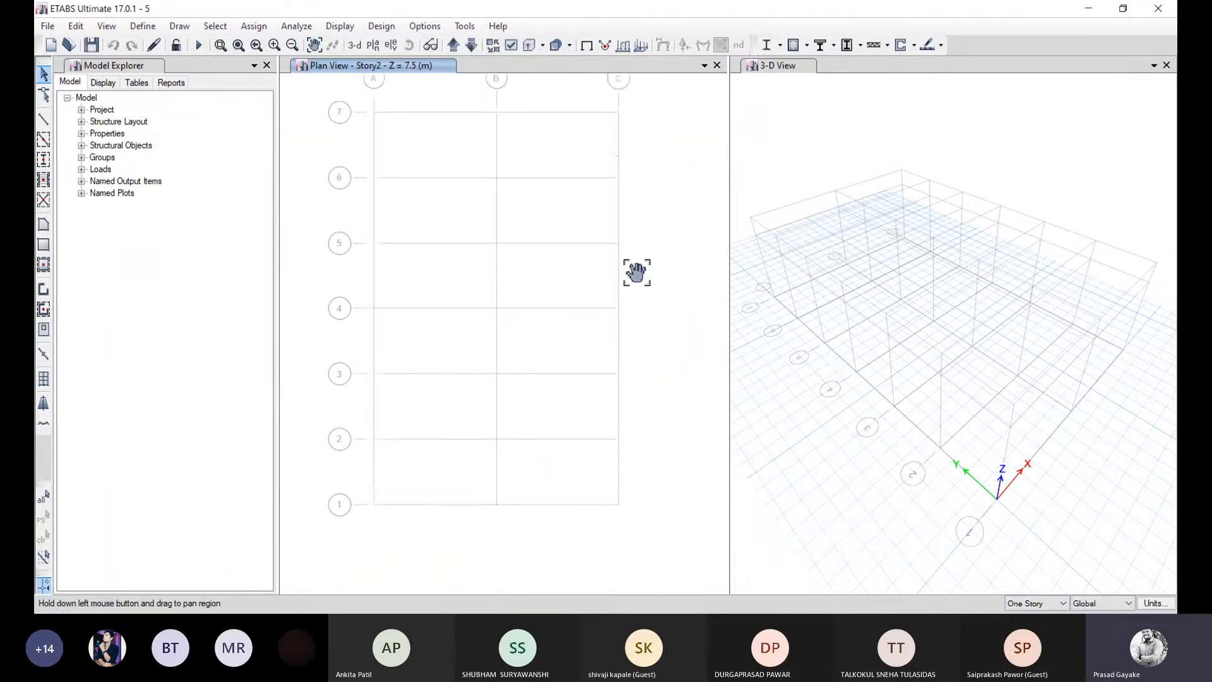
{"action": "left_click_drag", "start_coordinate": [636, 271], "coordinate": [645, 296]}
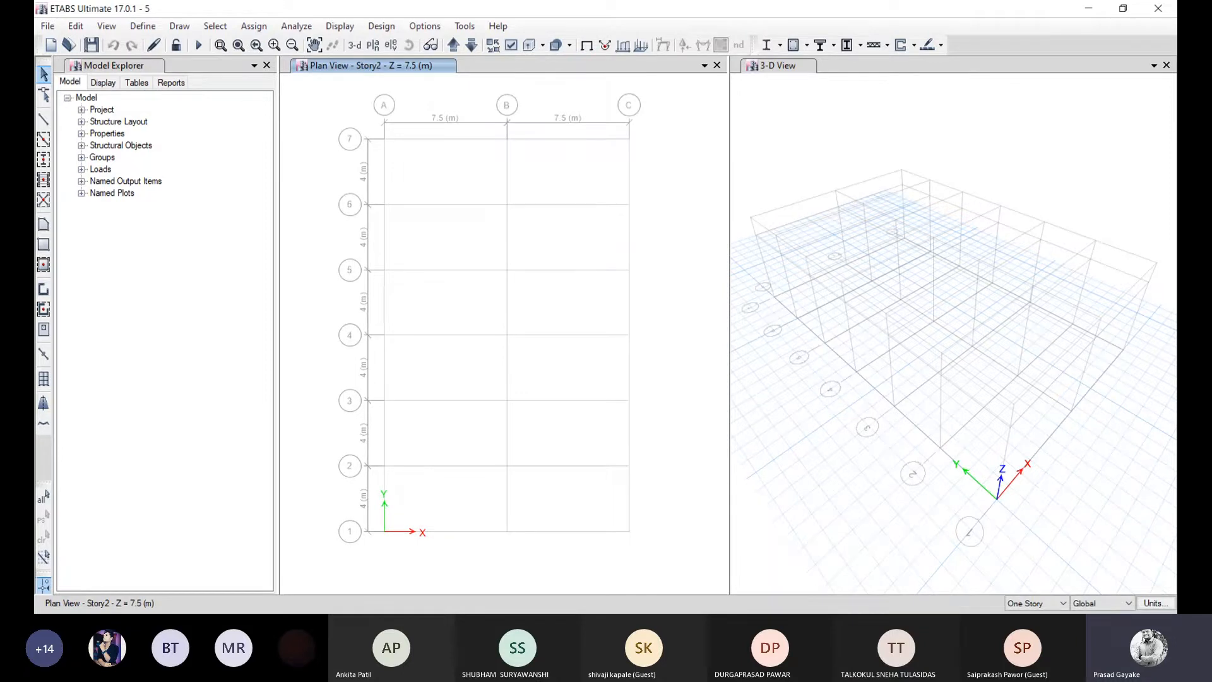
{"action": "left_click", "coordinate": [138, 27]}
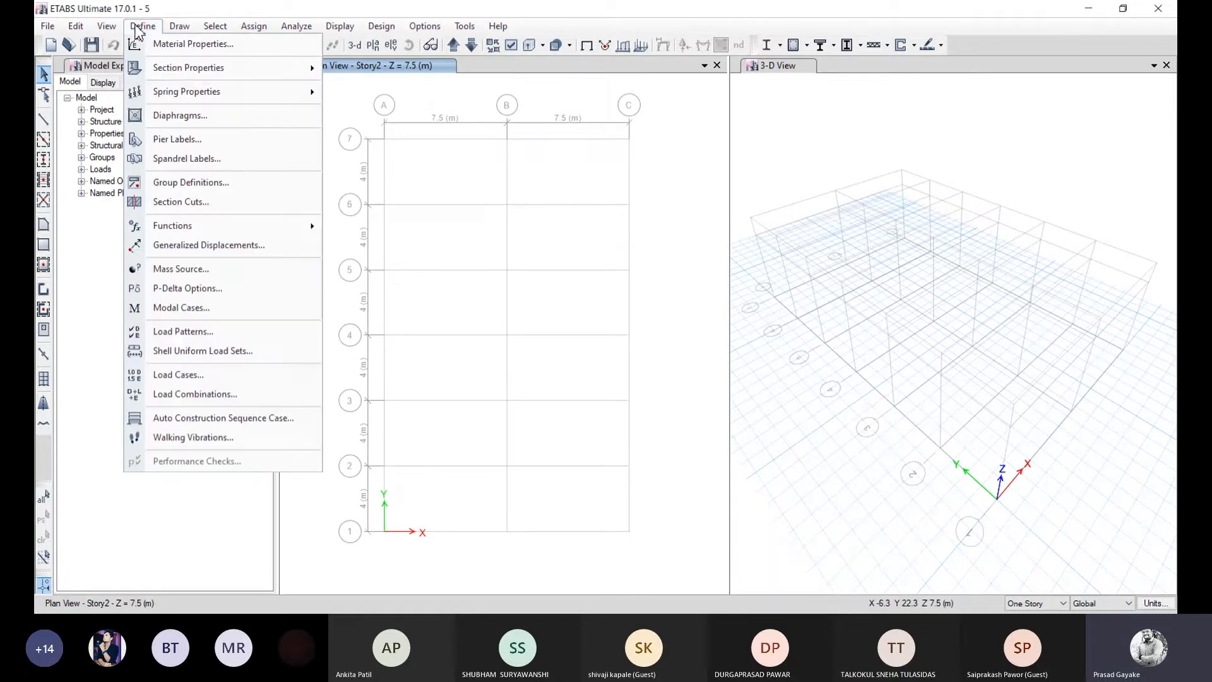
{"action": "left_click", "coordinate": [158, 43]}
{"action": "left_click", "coordinate": [703, 228]}
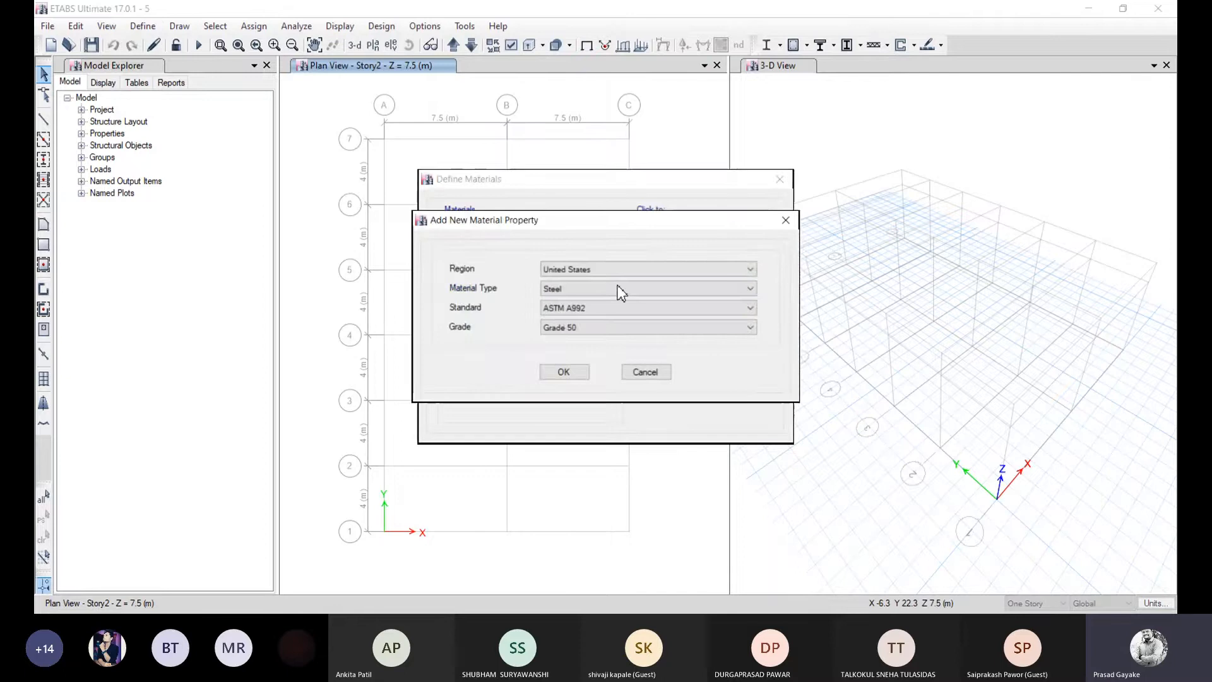
{"action": "left_click", "coordinate": [600, 269]}
{"action": "left_click", "coordinate": [577, 305]}
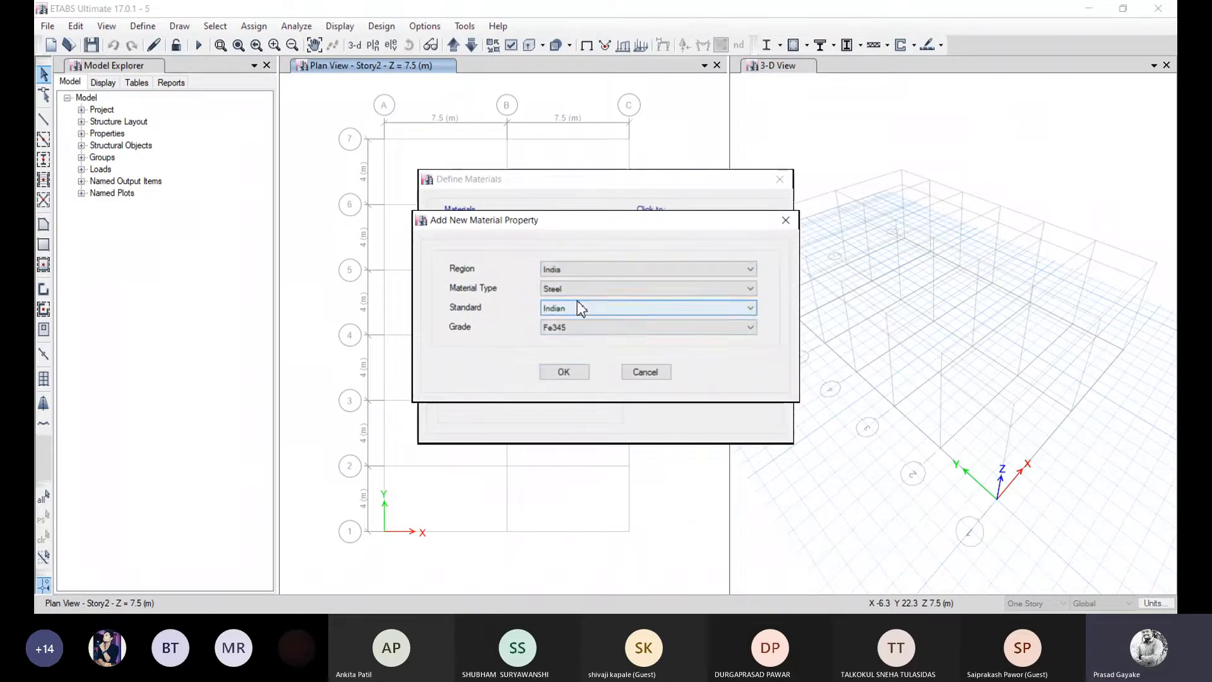
{"action": "left_click", "coordinate": [564, 371]}
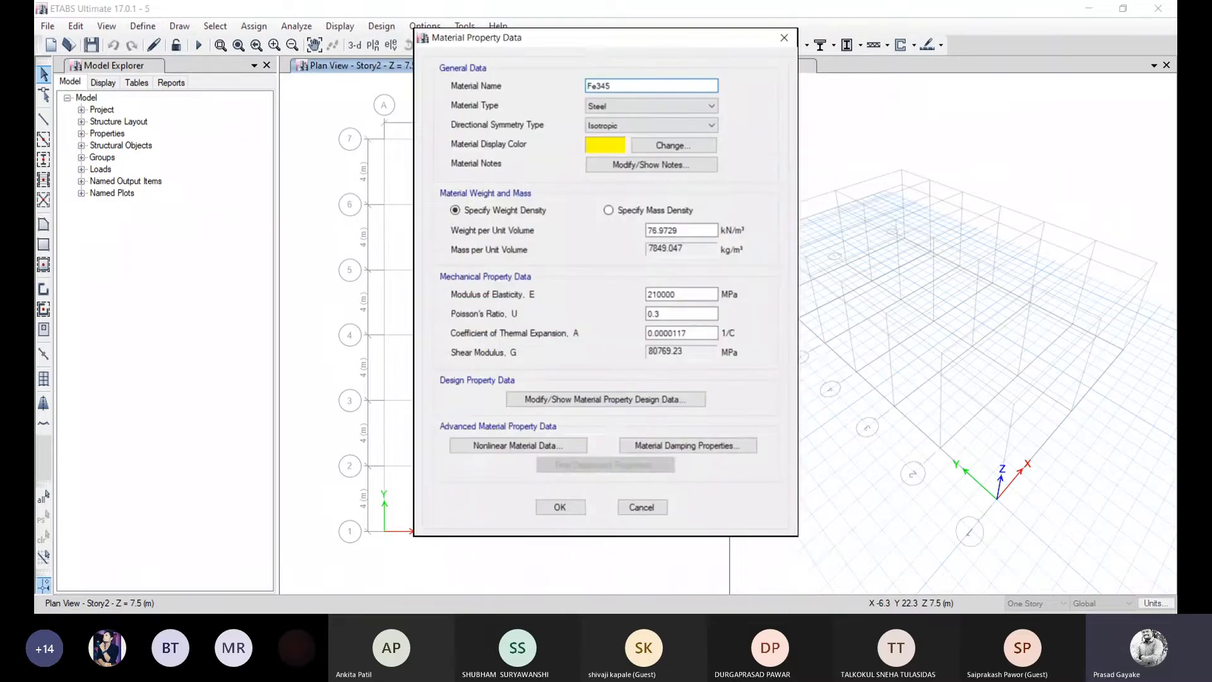
{"action": "left_click", "coordinate": [560, 507]}
- Add an Indian M30 concrete material with default properties and finish defining materials
{"action": "left_click", "coordinate": [690, 235]}
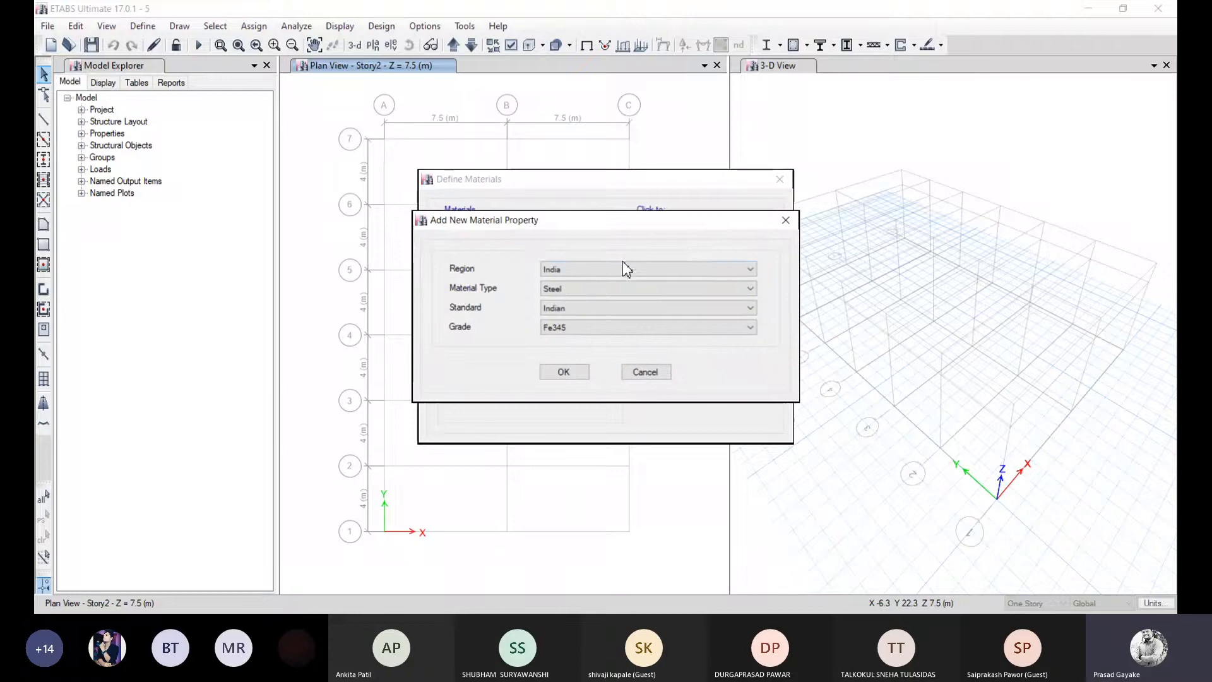
{"action": "left_click", "coordinate": [598, 288]}
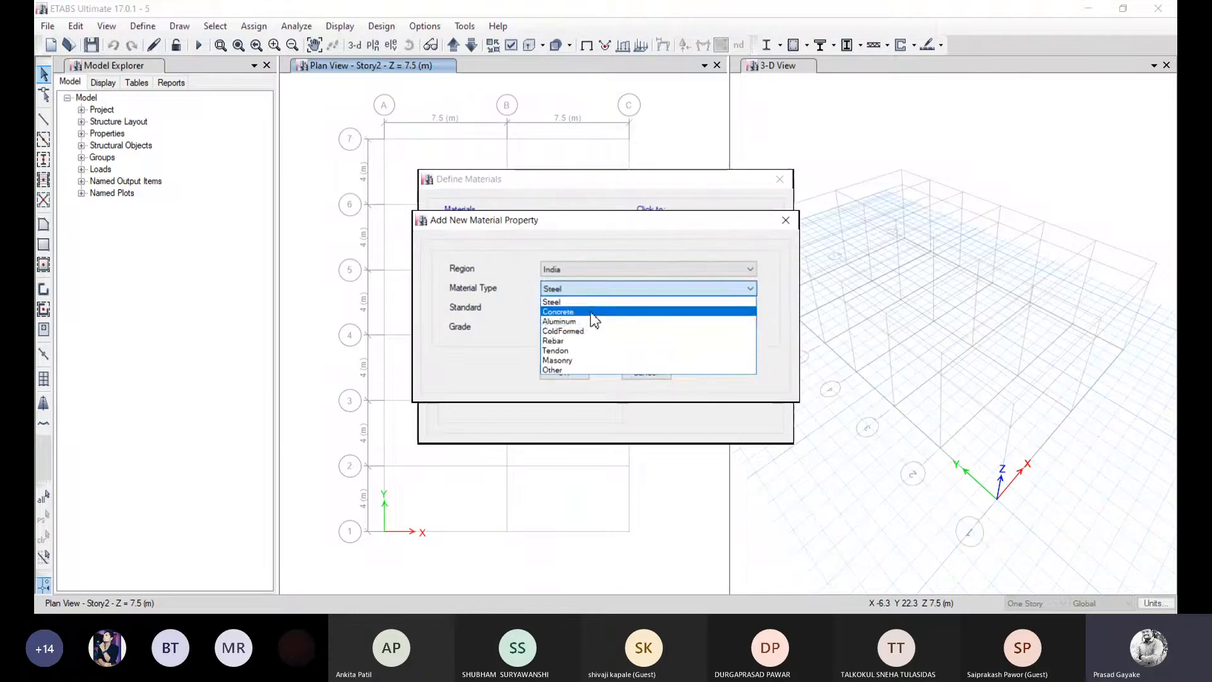
{"action": "left_click", "coordinate": [591, 309]}
{"action": "left_click", "coordinate": [564, 372]}
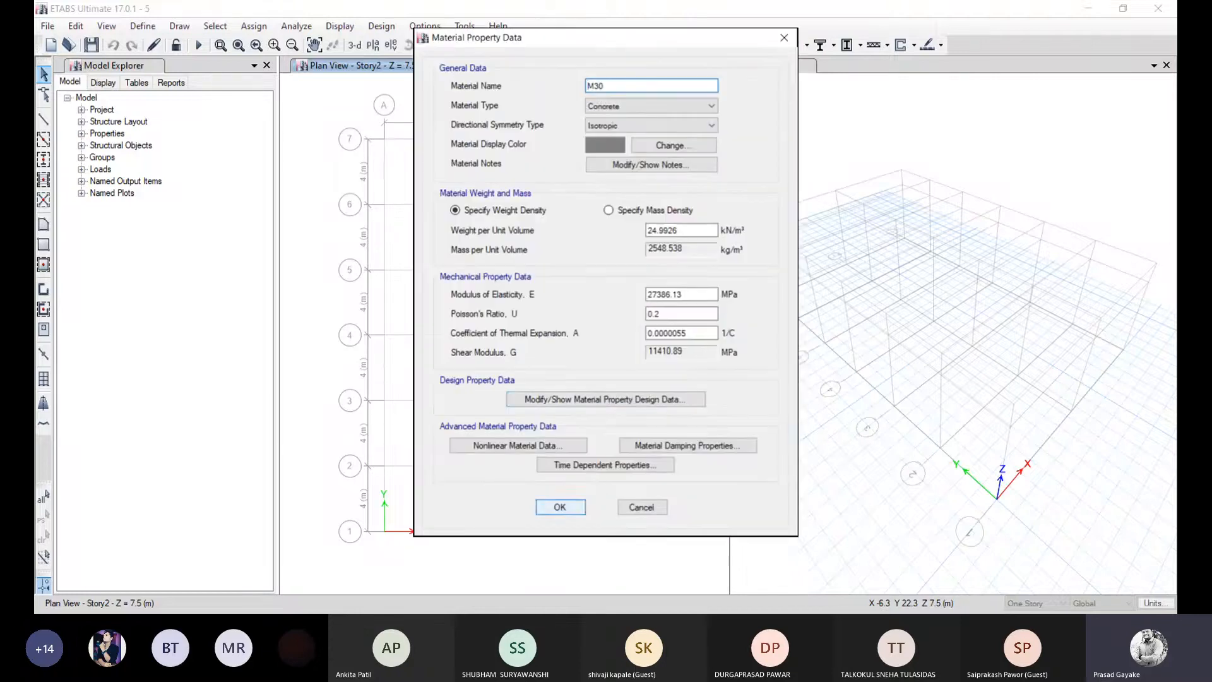
{"action": "left_click", "coordinate": [560, 507]}
{"action": "left_click", "coordinate": [701, 367]}
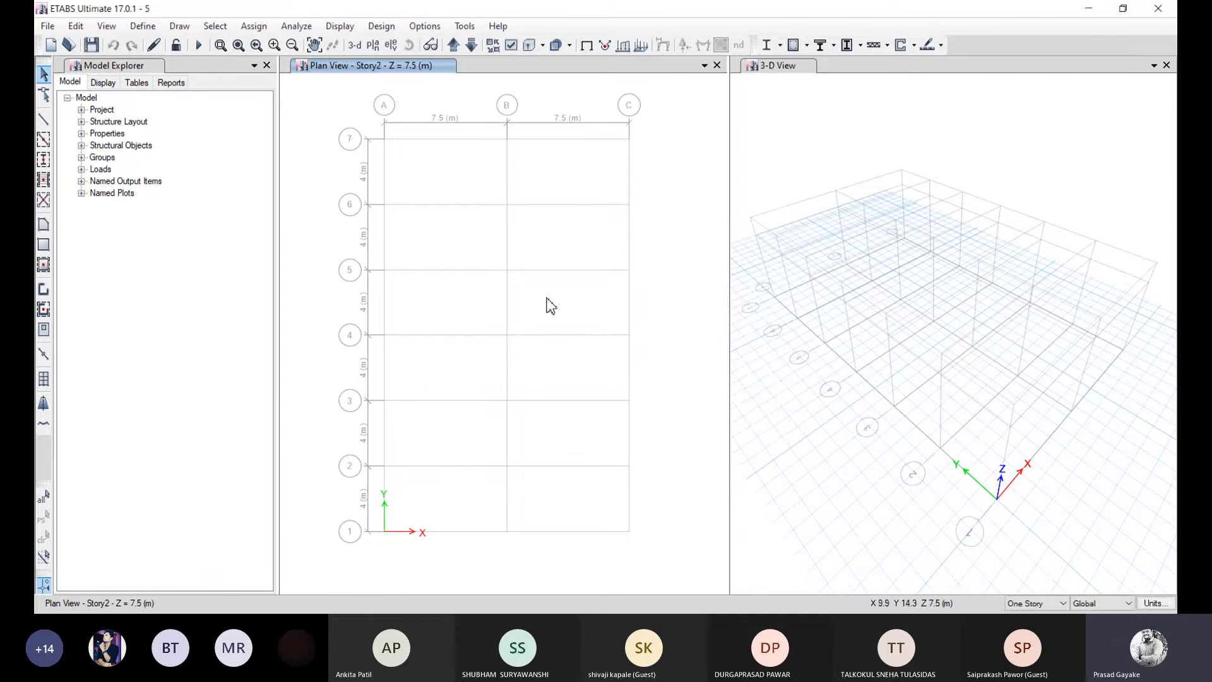
- Start adding a new frame section property as a steel I/wide flange shape imported from the Indian property file
{"action": "left_click", "coordinate": [143, 26]}
{"action": "mouse_move", "coordinate": [173, 78]}
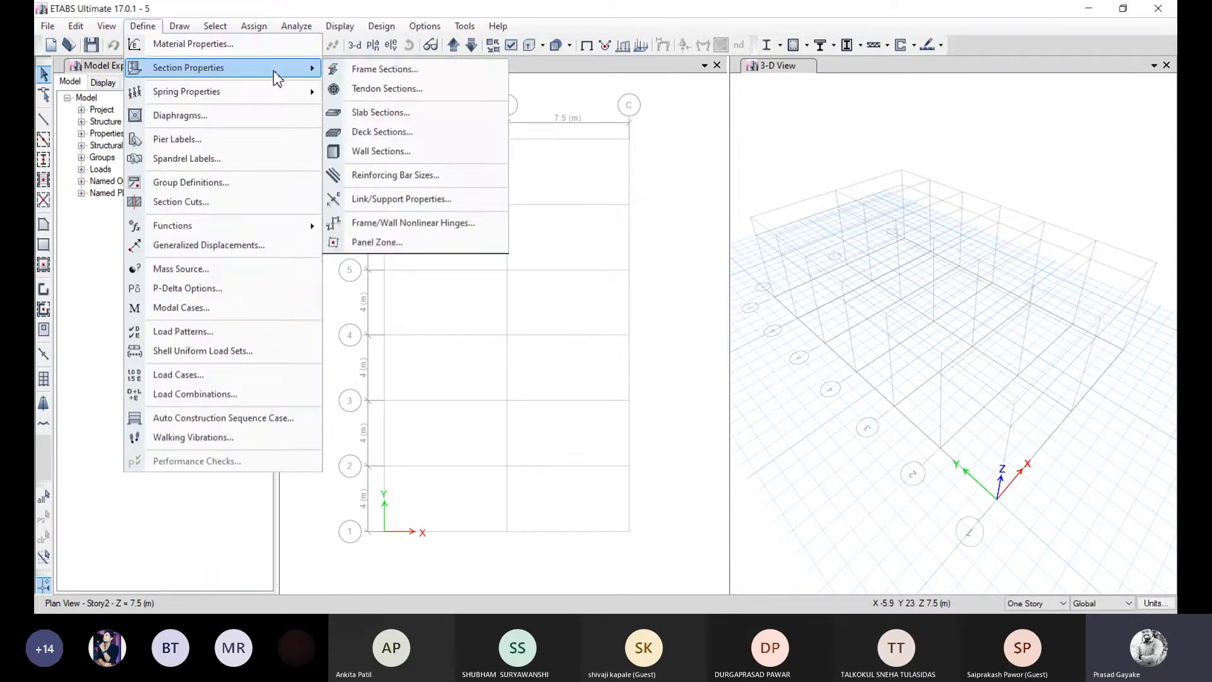
{"action": "left_click", "coordinate": [372, 71]}
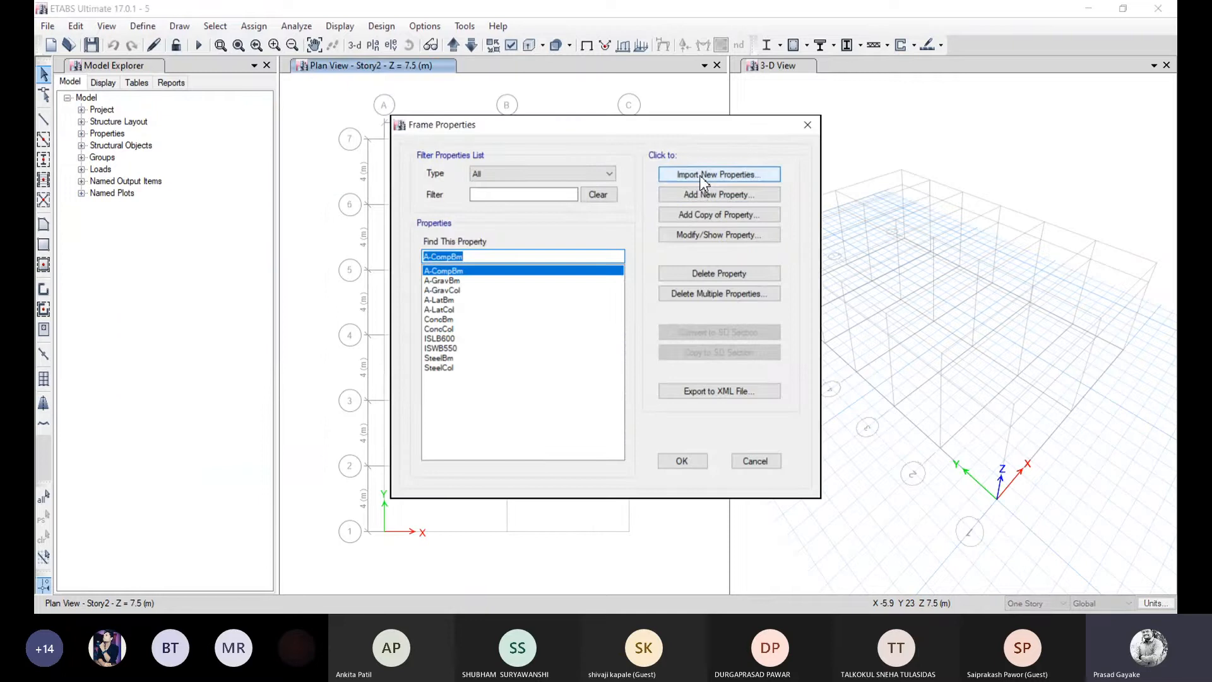
{"action": "left_click", "coordinate": [694, 194]}
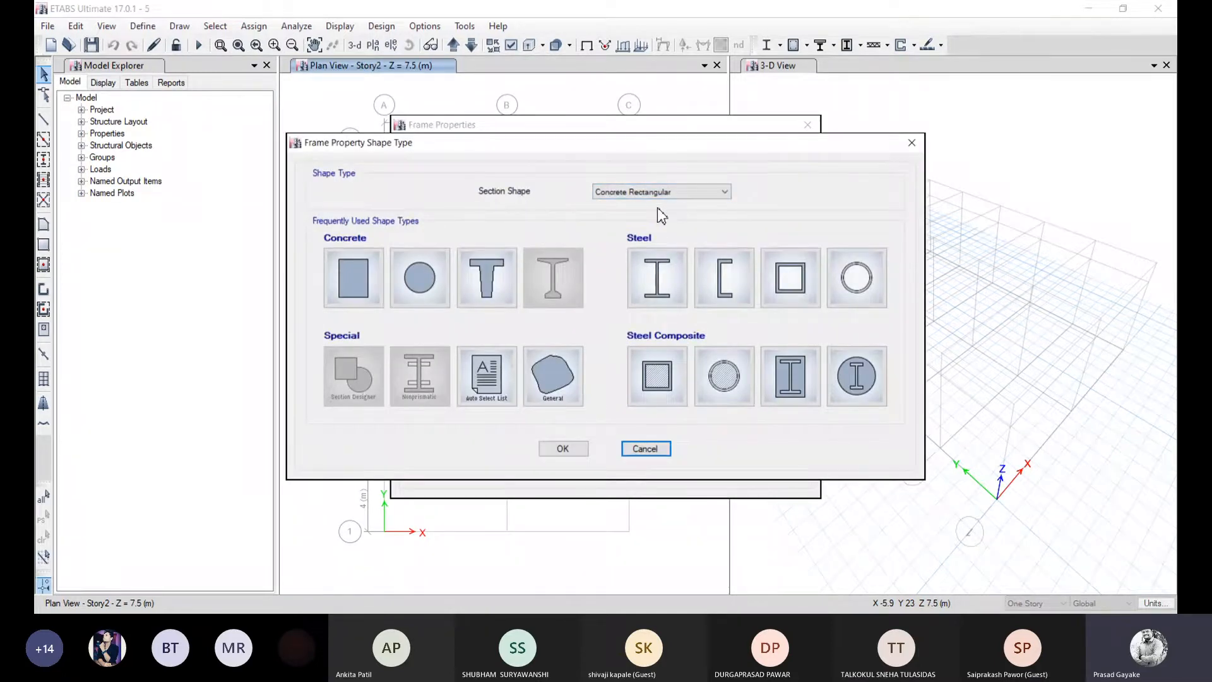
{"action": "left_click", "coordinate": [671, 294]}
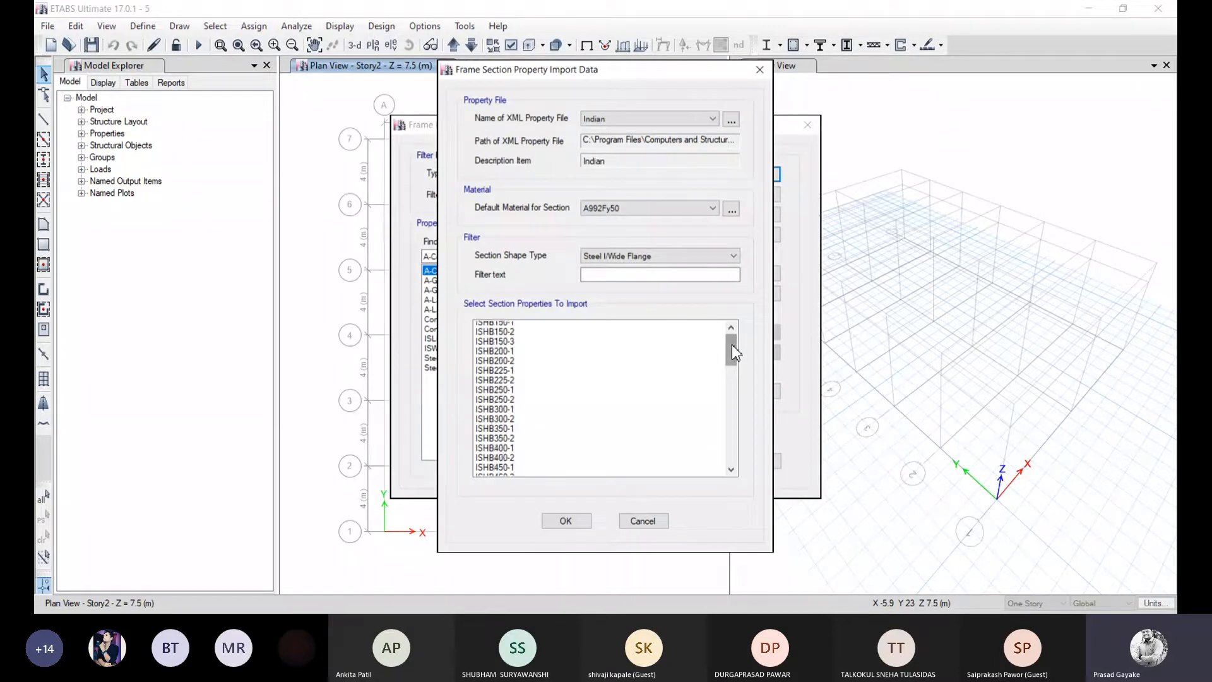
- Import the ISMB350 section from the Indian steel I/wide flange list as a frame property
{"action": "left_click_drag", "start_coordinate": [732, 343], "coordinate": [732, 435]}
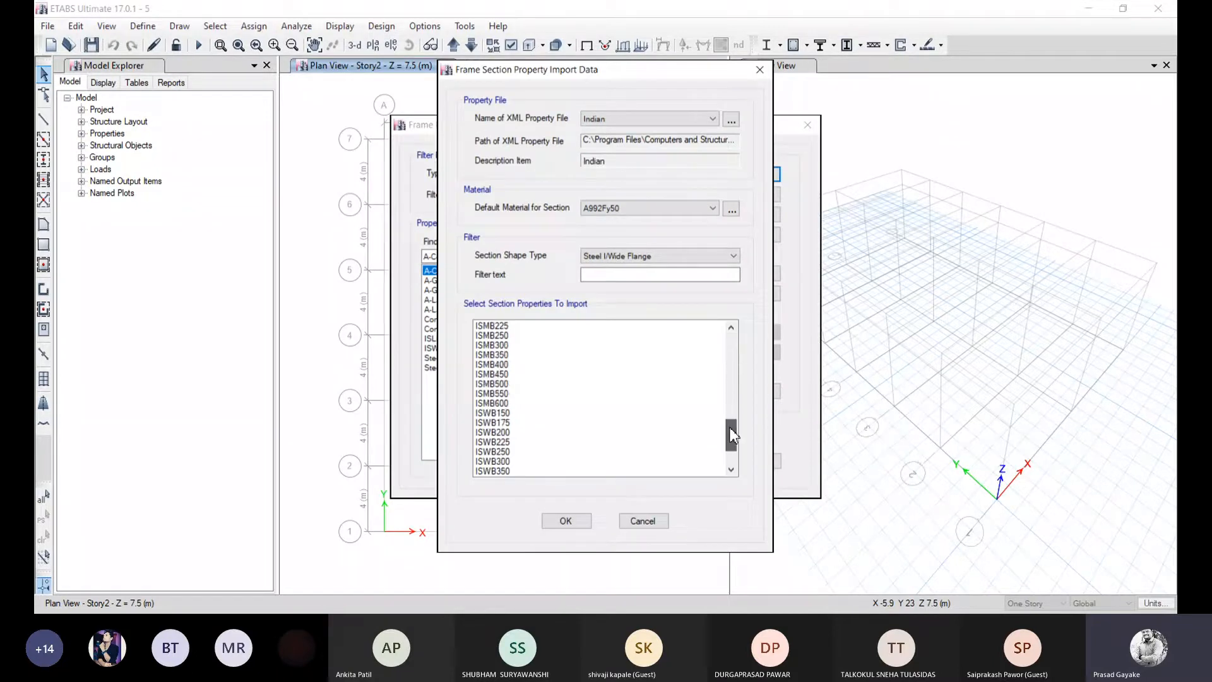
{"action": "left_click", "coordinate": [500, 364]}
{"action": "key", "text": "Down"}
{"action": "key", "text": "Down"}
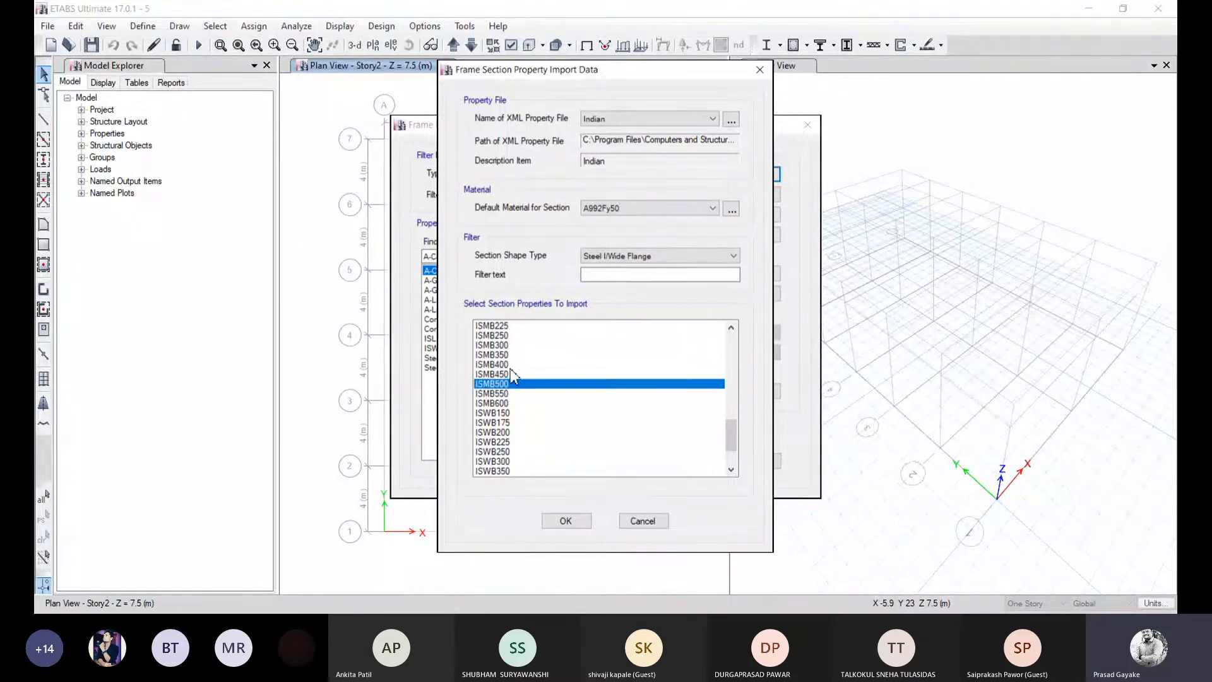
{"action": "left_click_drag", "start_coordinate": [511, 366], "coordinate": [546, 396]}
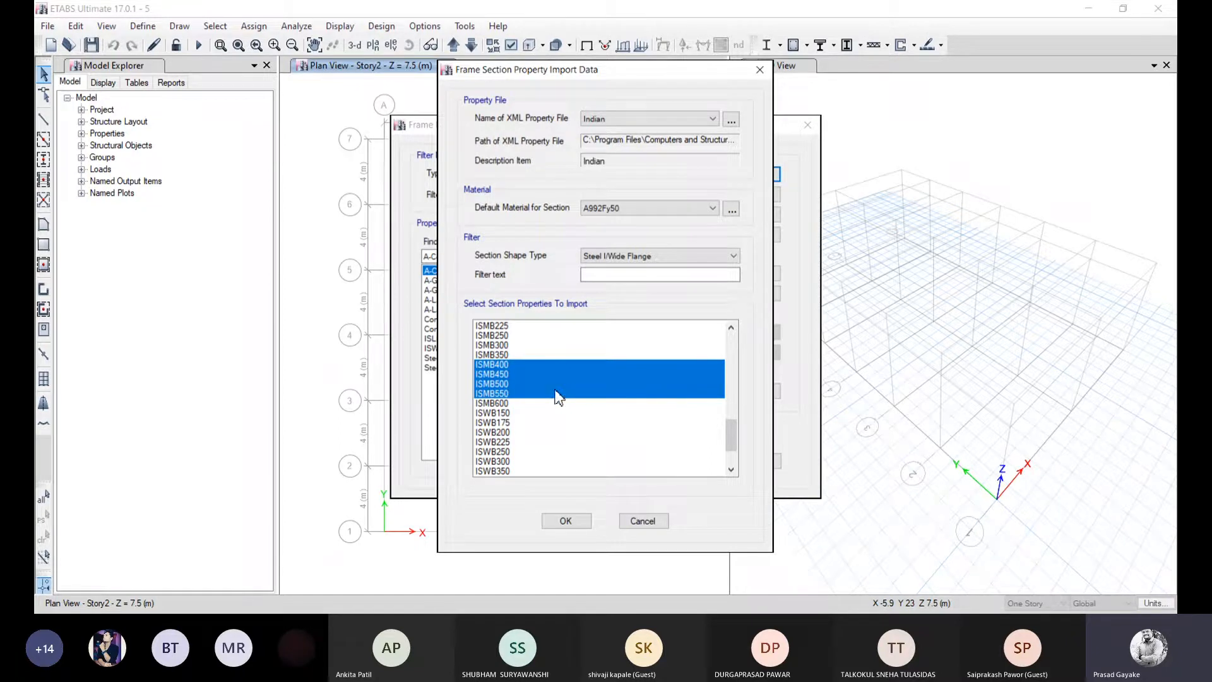
{"action": "left_click", "coordinate": [499, 355]}
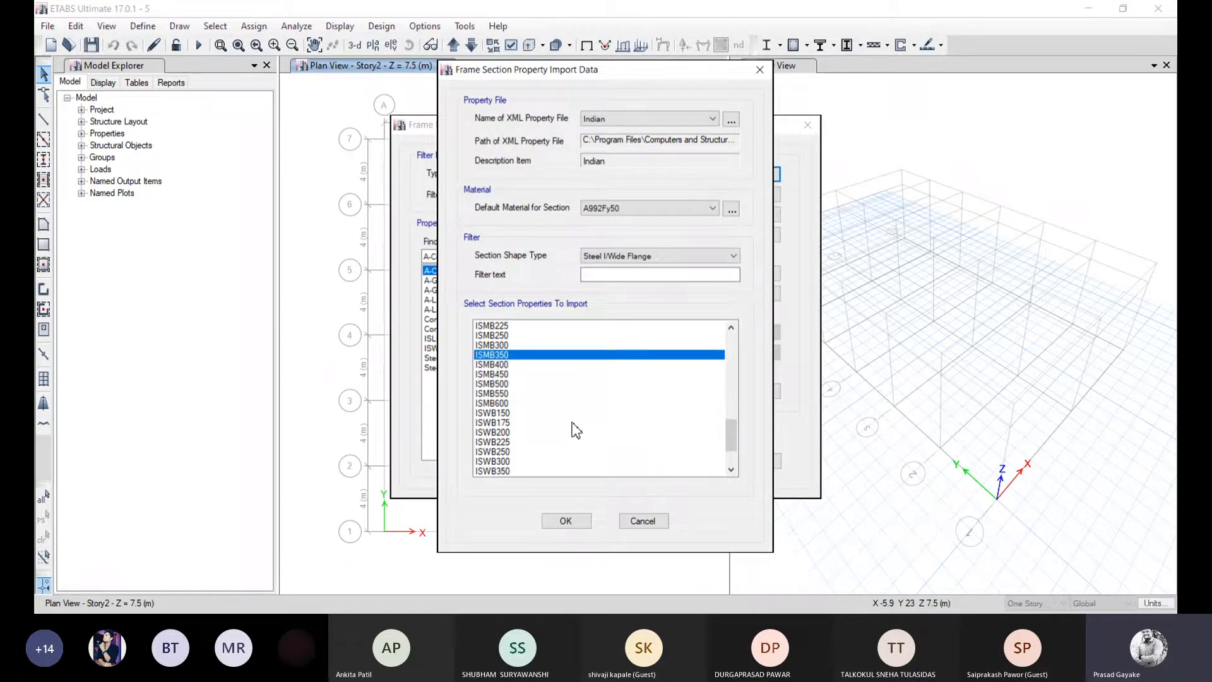
{"action": "left_click", "coordinate": [566, 521]}
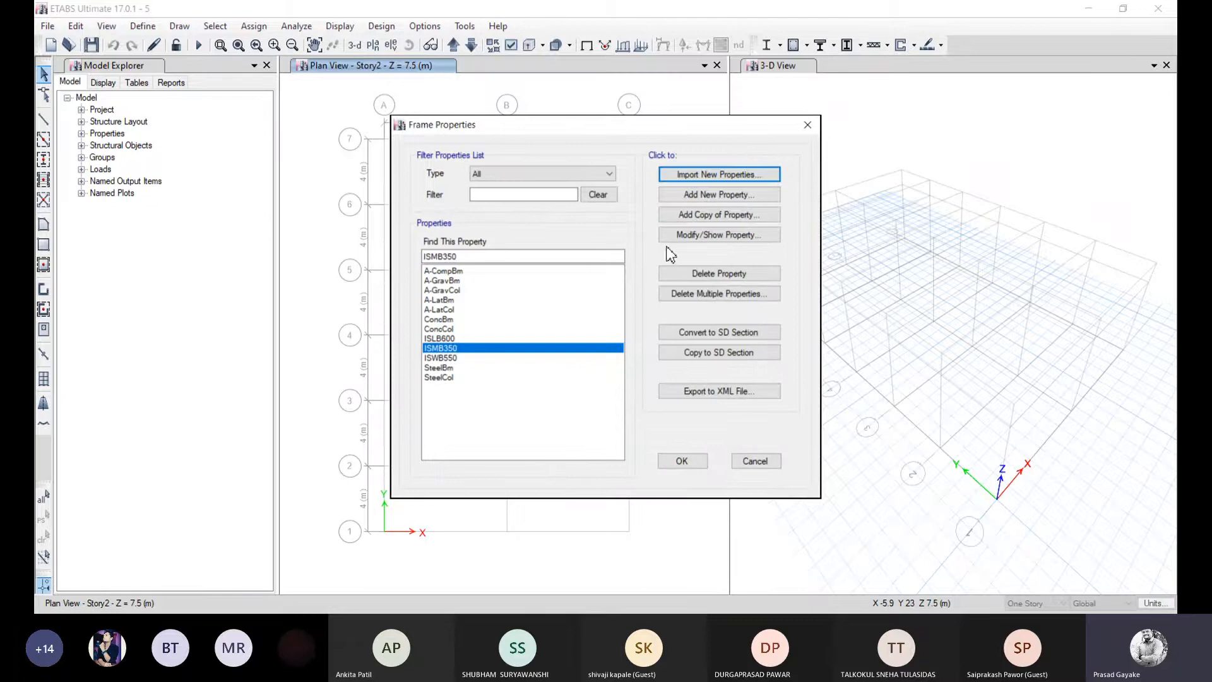
- Add the steel tube section ISB96X48X4.8 from the Indian property file to the frame properties
{"action": "left_click", "coordinate": [704, 192]}
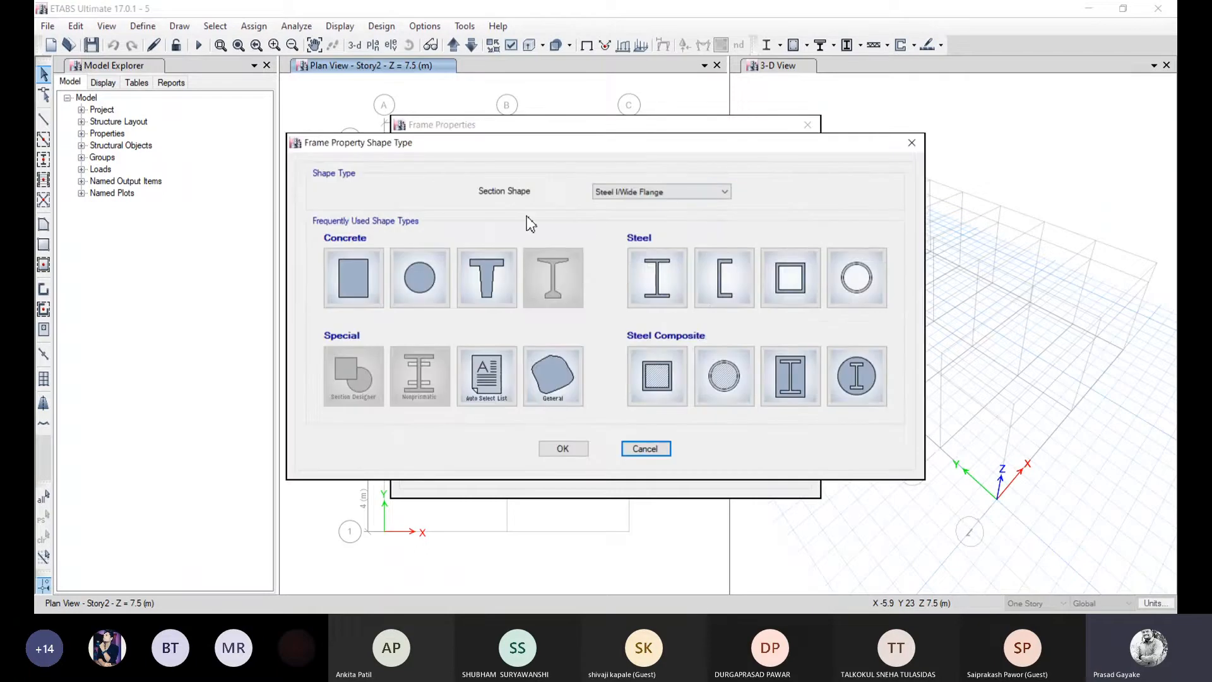
{"action": "left_click", "coordinate": [791, 284]}
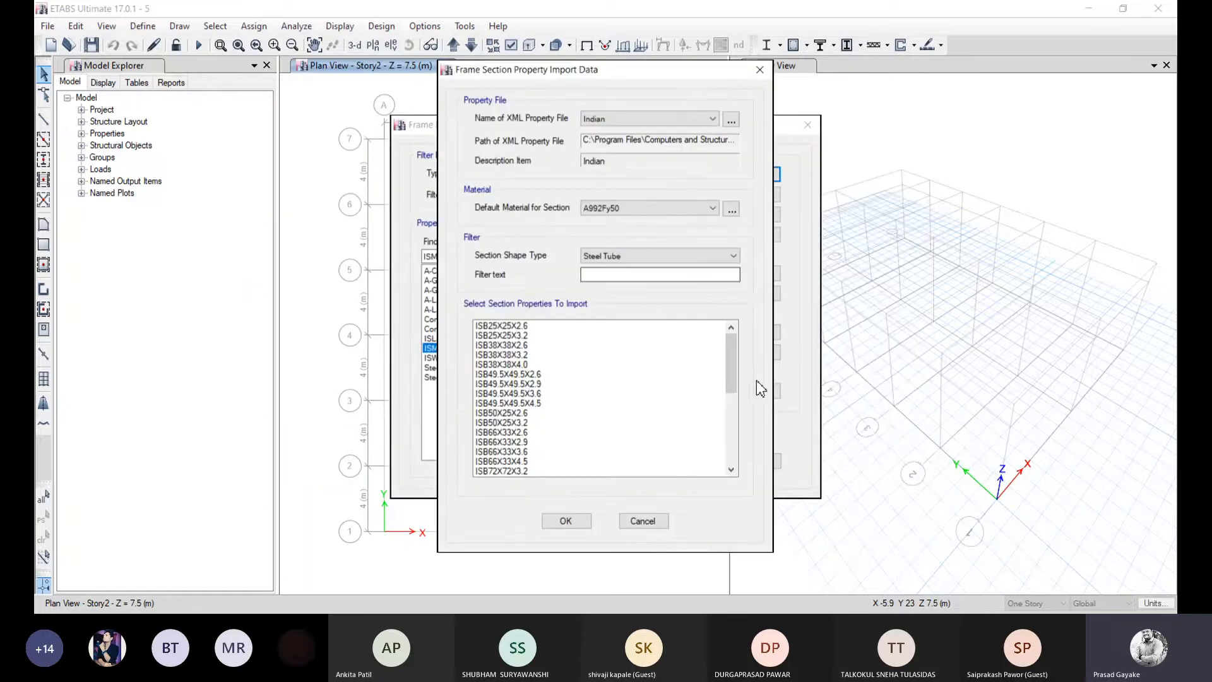
{"action": "left_click_drag", "start_coordinate": [732, 354], "coordinate": [727, 422]}
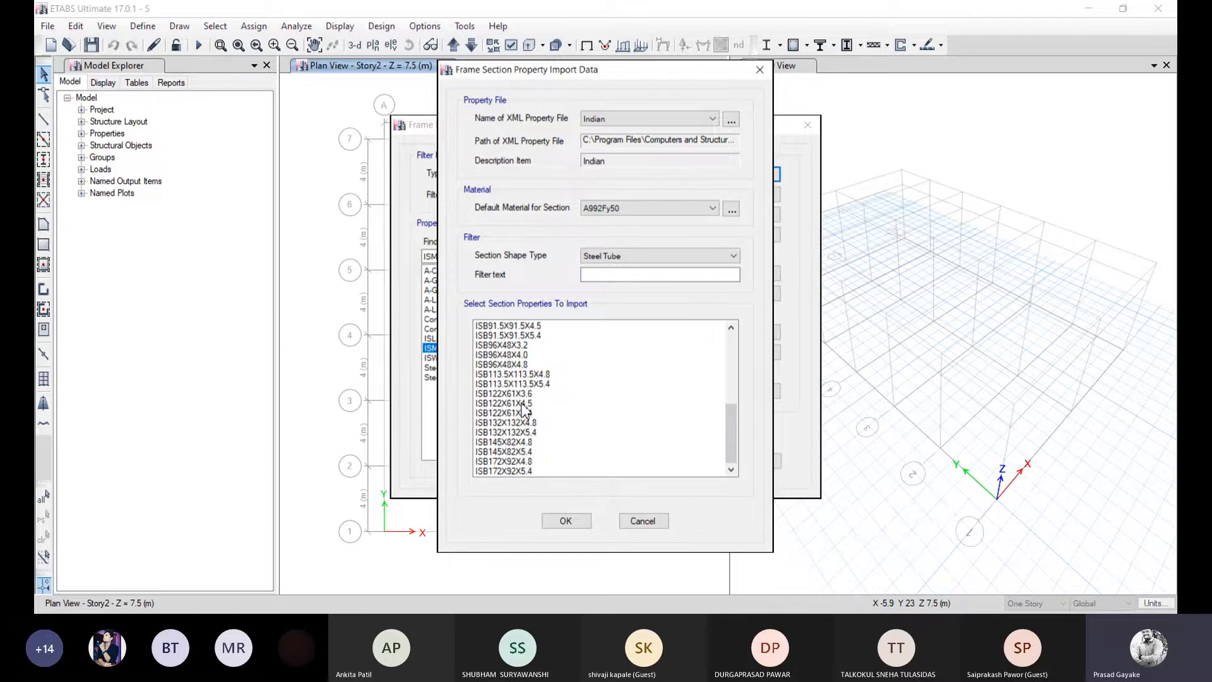
{"action": "scroll", "coordinate": [529, 393], "scroll_direction": "up", "scroll_amount": 1}
{"action": "left_click", "coordinate": [528, 393]}
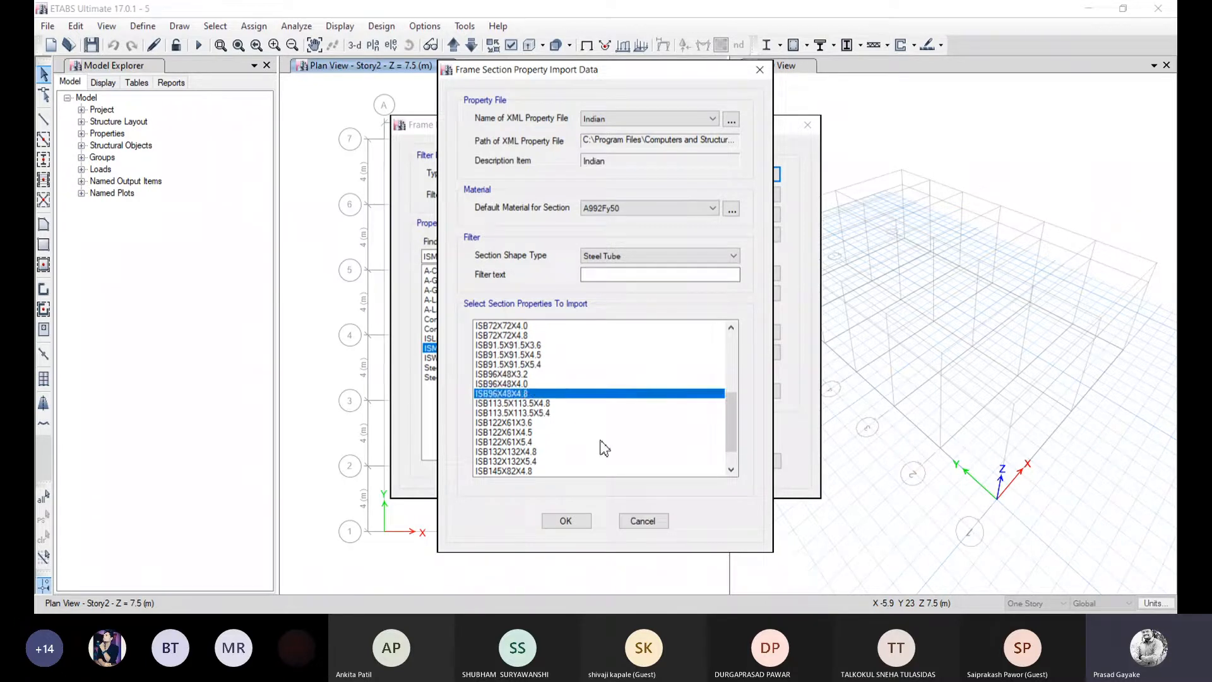
{"action": "left_click", "coordinate": [566, 521]}
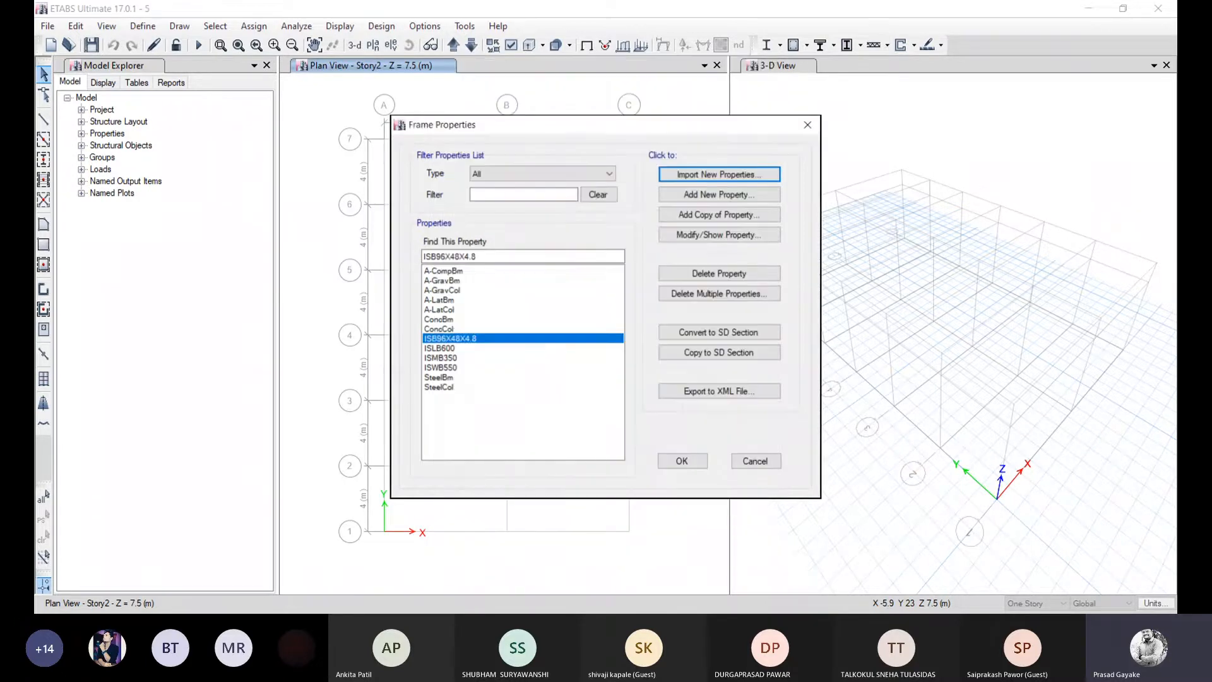
- Import the steel angle section ISA100X100X12 from the Indian property file and finish defining frame properties
{"action": "left_click", "coordinate": [706, 173]}
{"action": "left_click", "coordinate": [643, 196]}
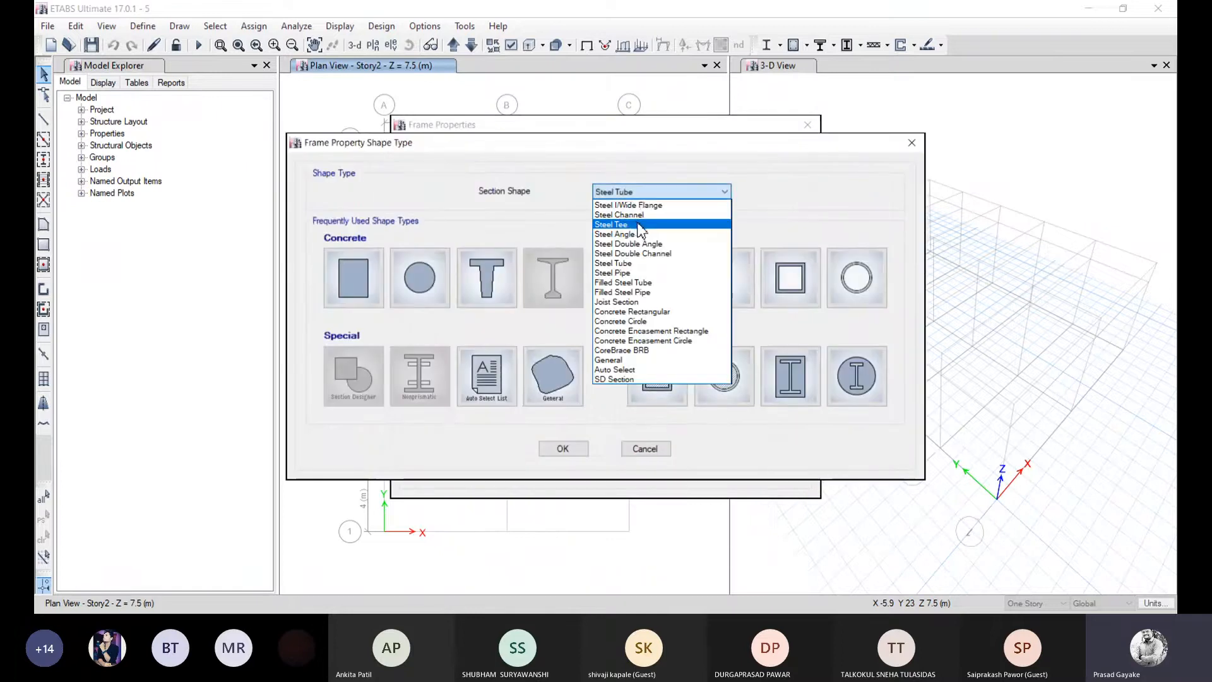
{"action": "left_click", "coordinate": [639, 234]}
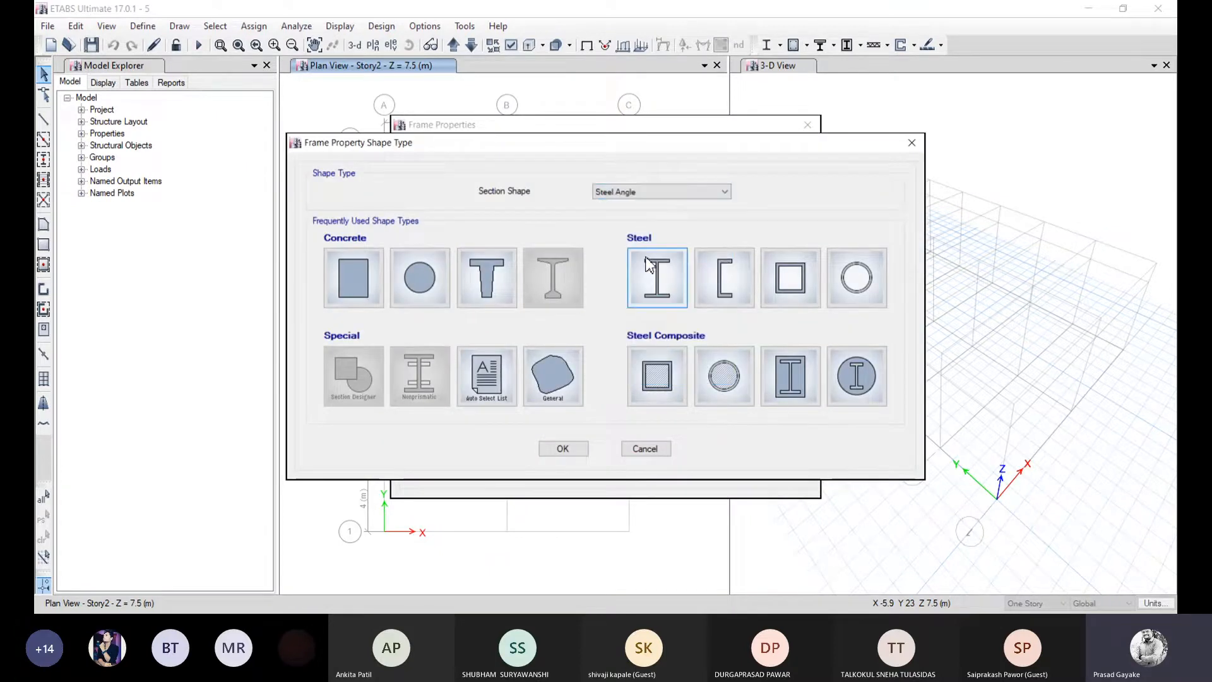
{"action": "left_click", "coordinate": [589, 450]}
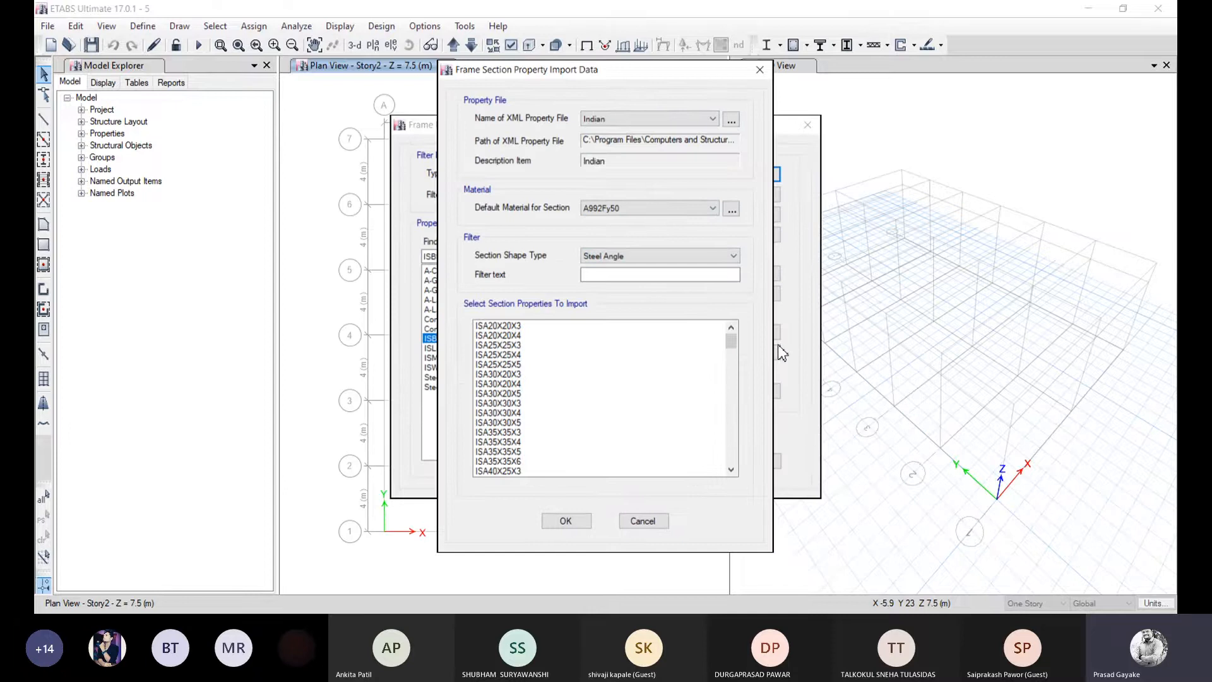
{"action": "left_click_drag", "start_coordinate": [732, 346], "coordinate": [720, 436]}
{"action": "scroll", "coordinate": [613, 416], "scroll_direction": "up", "scroll_amount": 4}
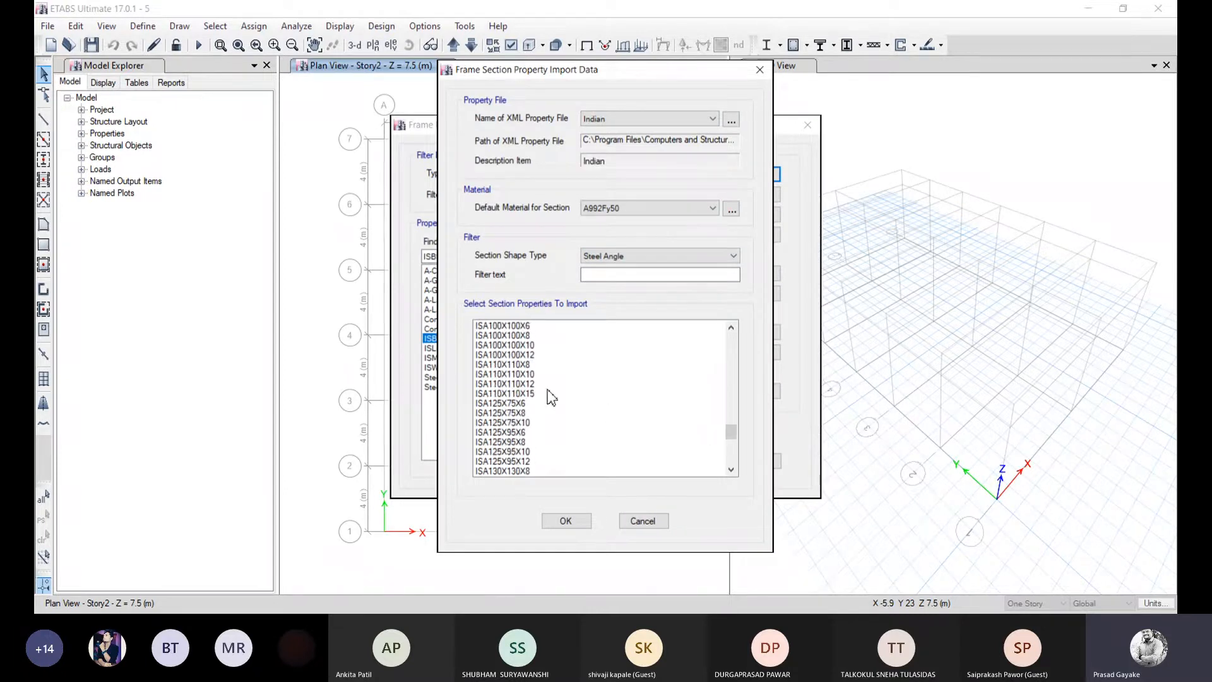
{"action": "scroll", "coordinate": [536, 372], "scroll_direction": "up", "scroll_amount": 2}
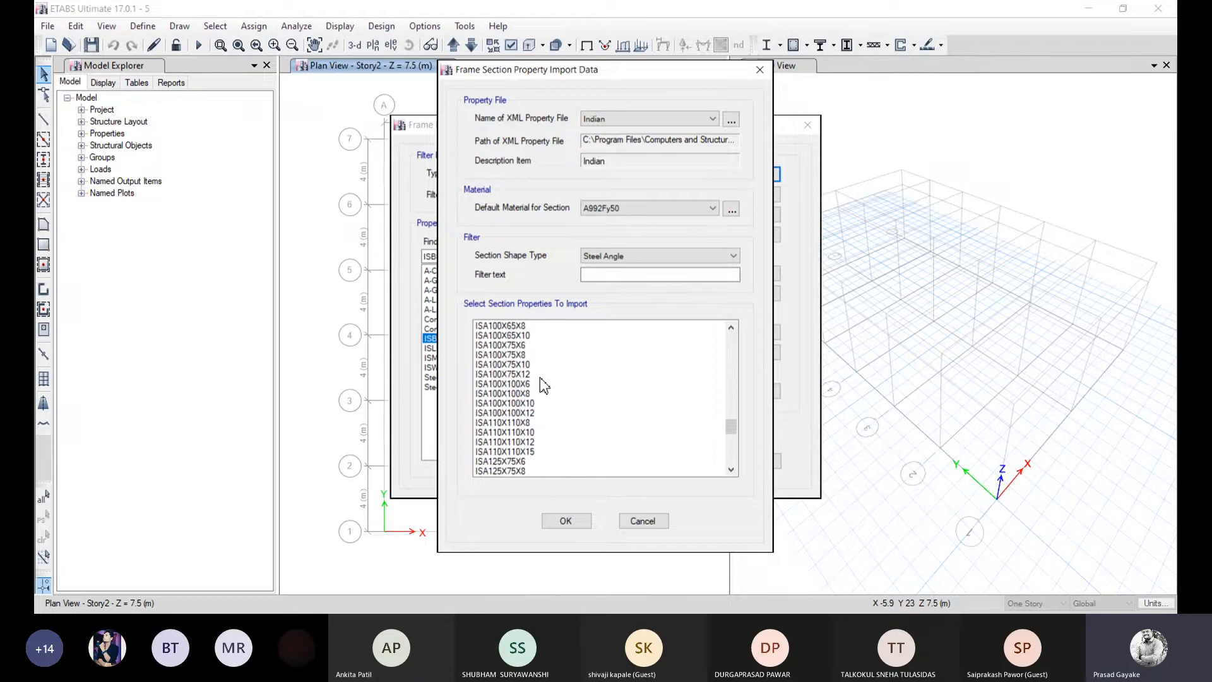
{"action": "left_click", "coordinate": [524, 414]}
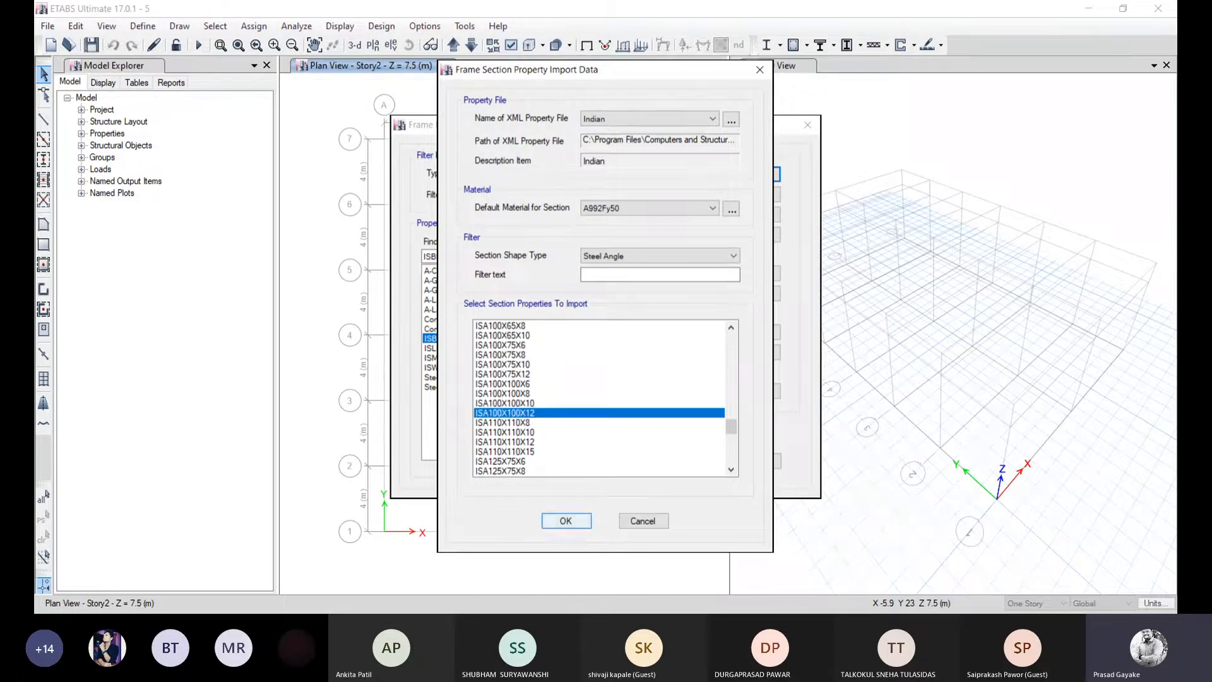
{"action": "left_click", "coordinate": [565, 521]}
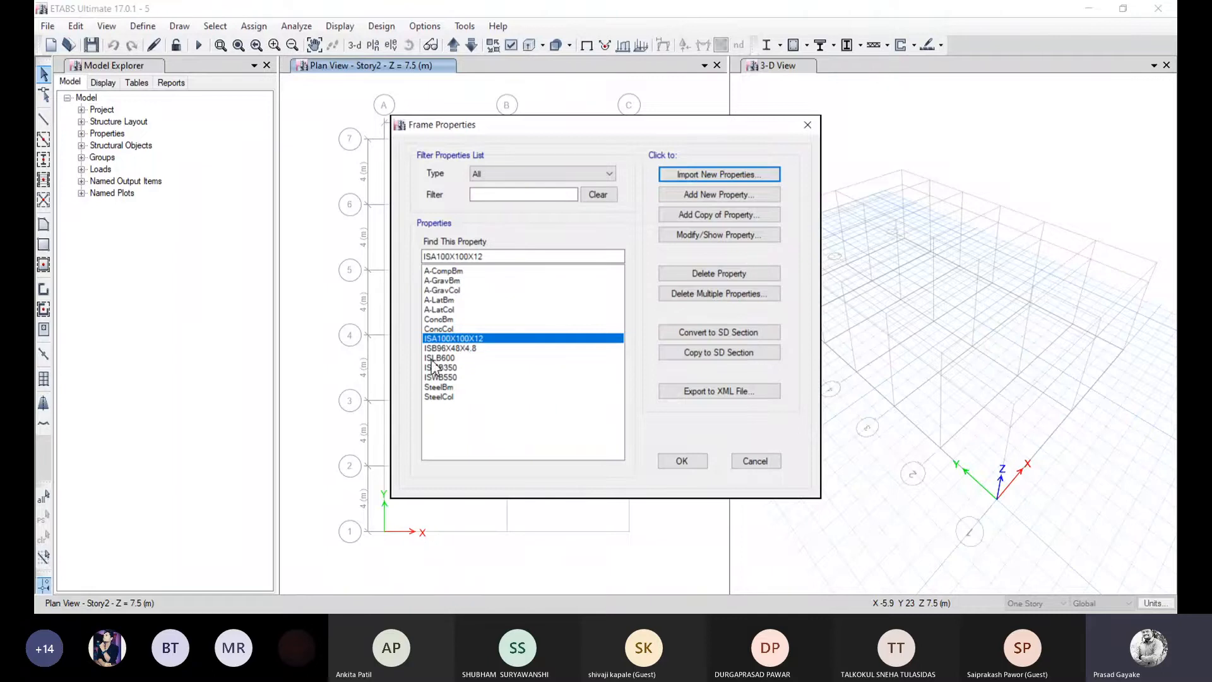
{"action": "left_click", "coordinate": [687, 465]}
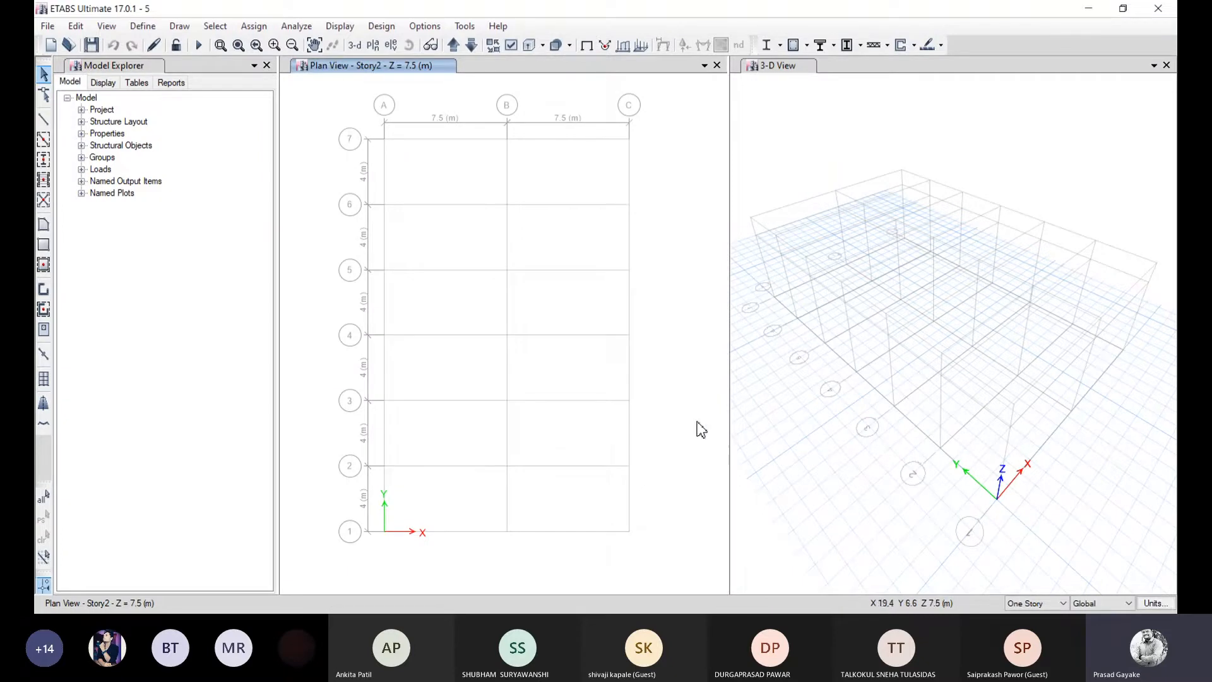
- Switch the plan view to the elevation along grid line 1
{"action": "left_click", "coordinate": [393, 45]}
{"action": "left_click", "coordinate": [492, 262]}
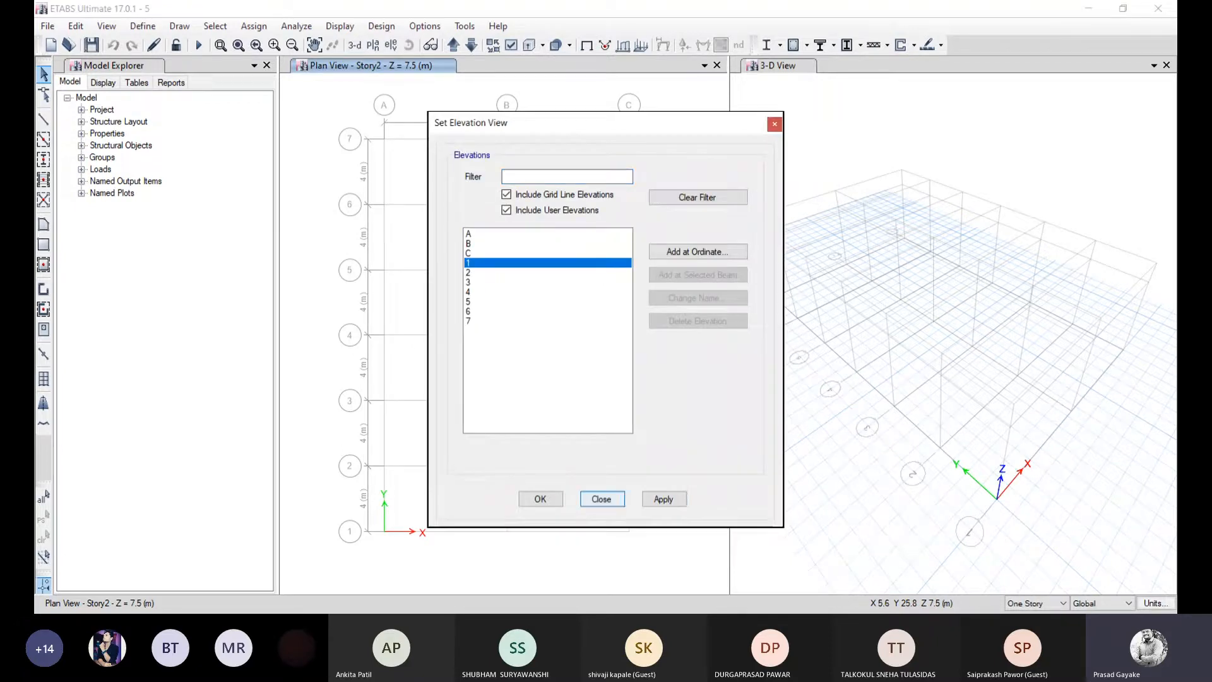
{"action": "left_click", "coordinate": [664, 499]}
{"action": "left_click", "coordinate": [602, 499]}
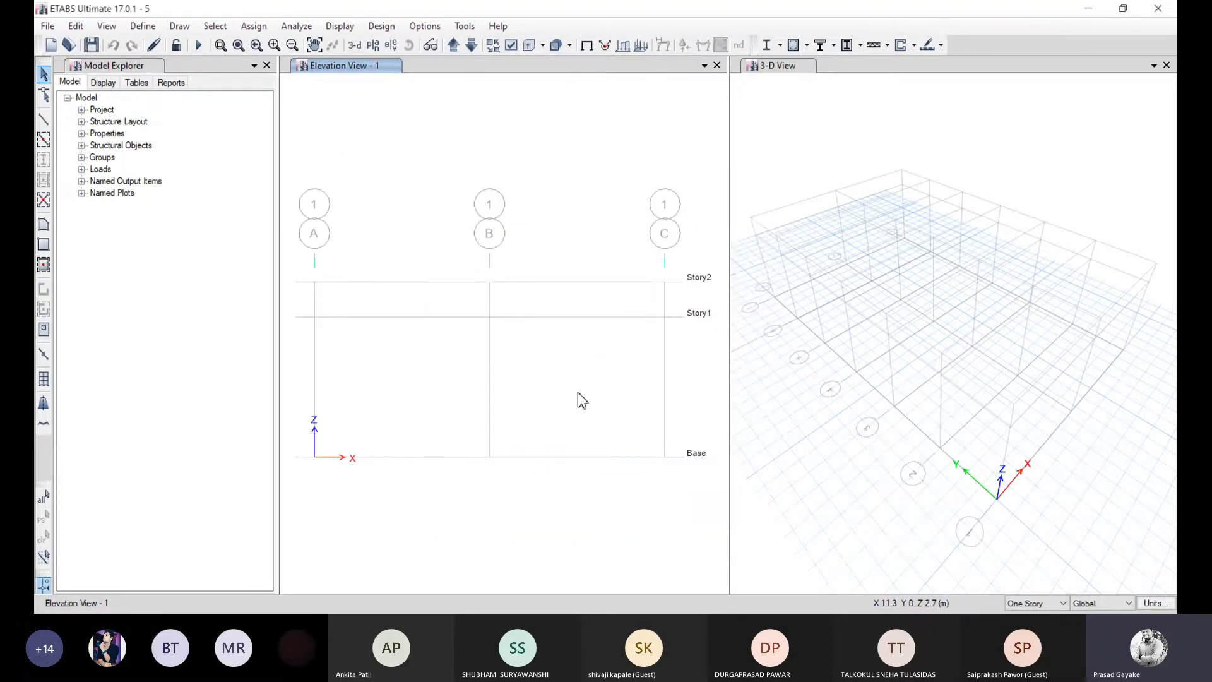
- Draw the half-truss outline with ISA100X100X12 frames from grid B Story2 down to B Story1, across to A Story1, and back to B Story2
{"action": "left_click", "coordinate": [43, 118]}
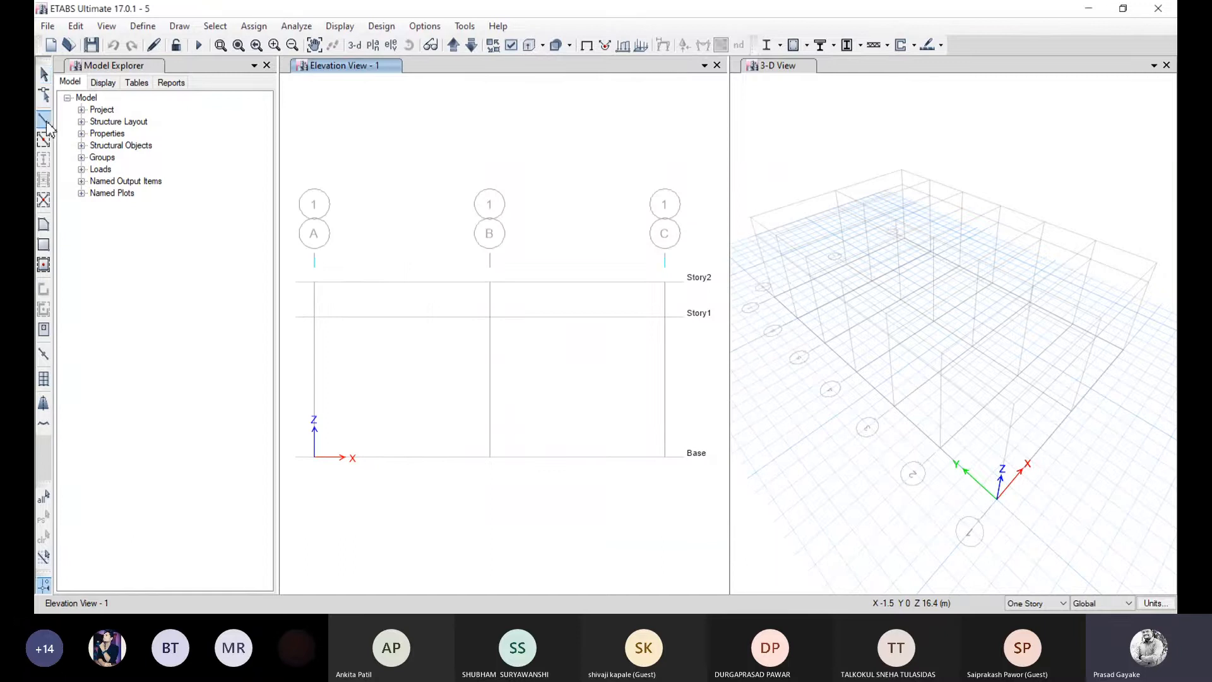
{"action": "left_click", "coordinate": [201, 499]}
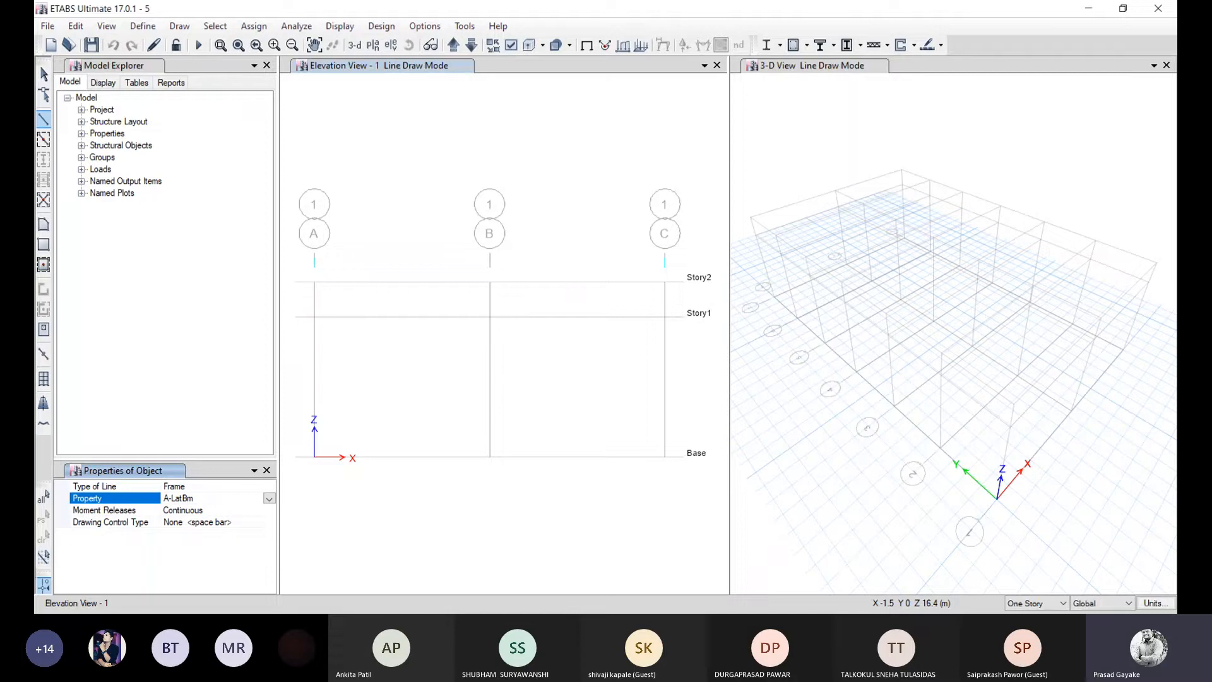
{"action": "left_click", "coordinate": [269, 498]}
{"action": "left_click", "coordinate": [204, 523]}
{"action": "left_click", "coordinate": [490, 282]}
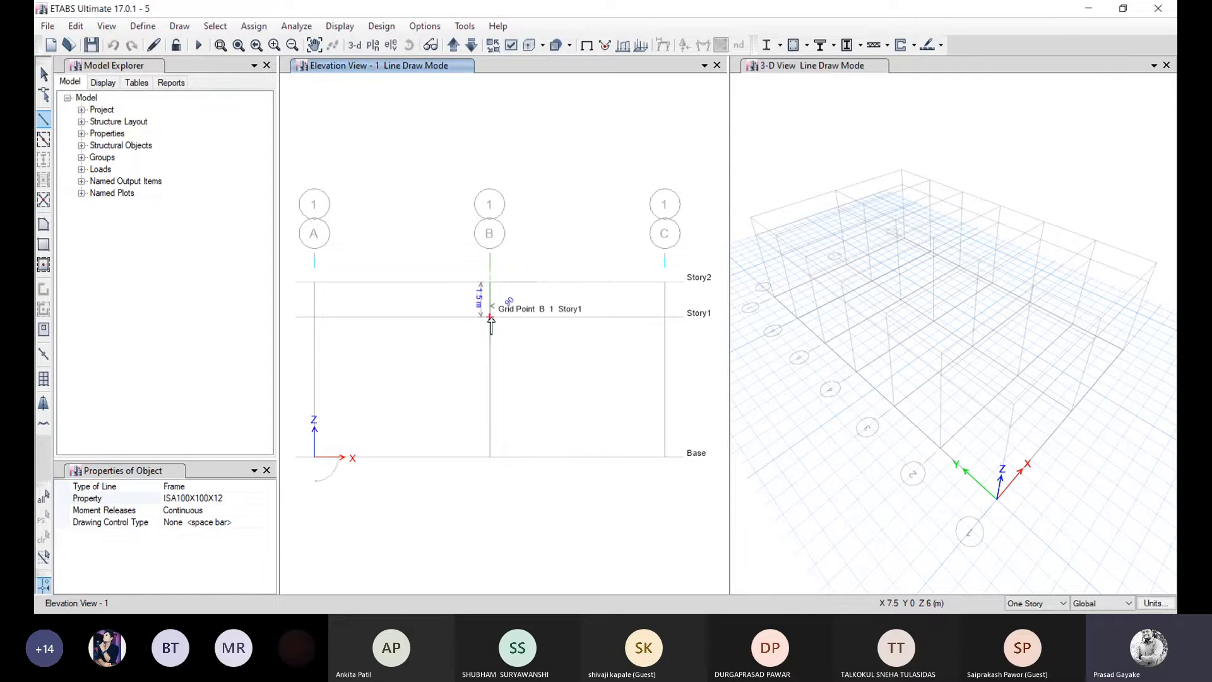
{"action": "left_click", "coordinate": [490, 317]}
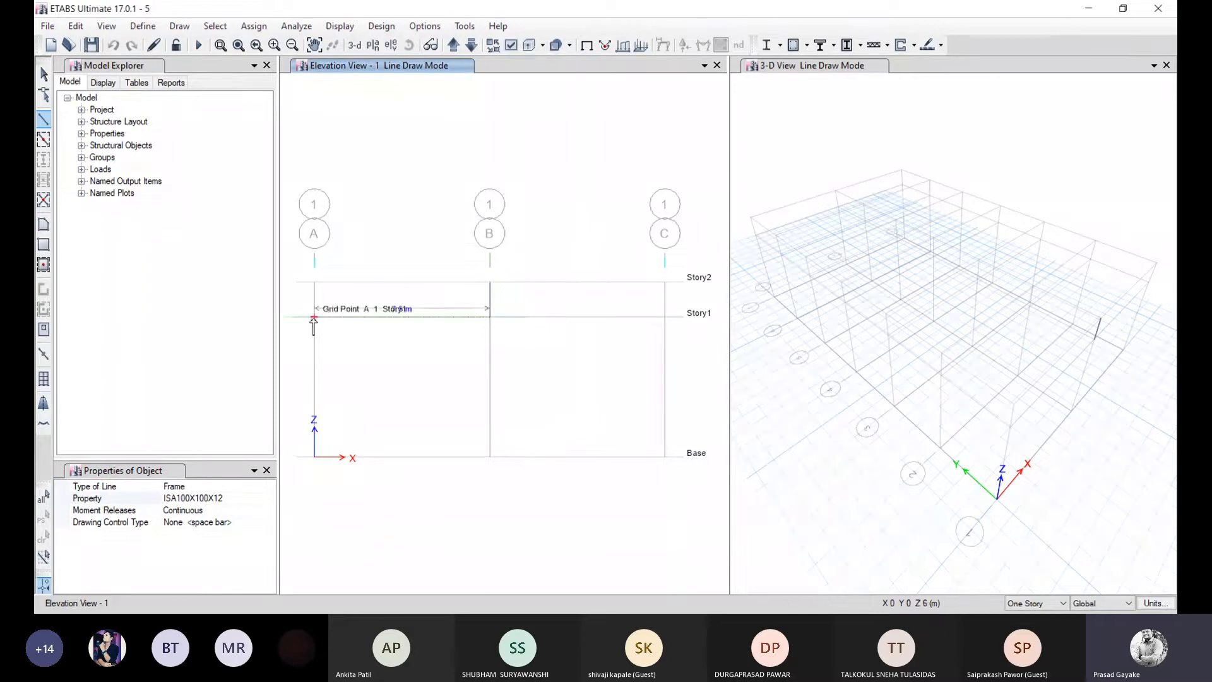
{"action": "left_click", "coordinate": [315, 317]}
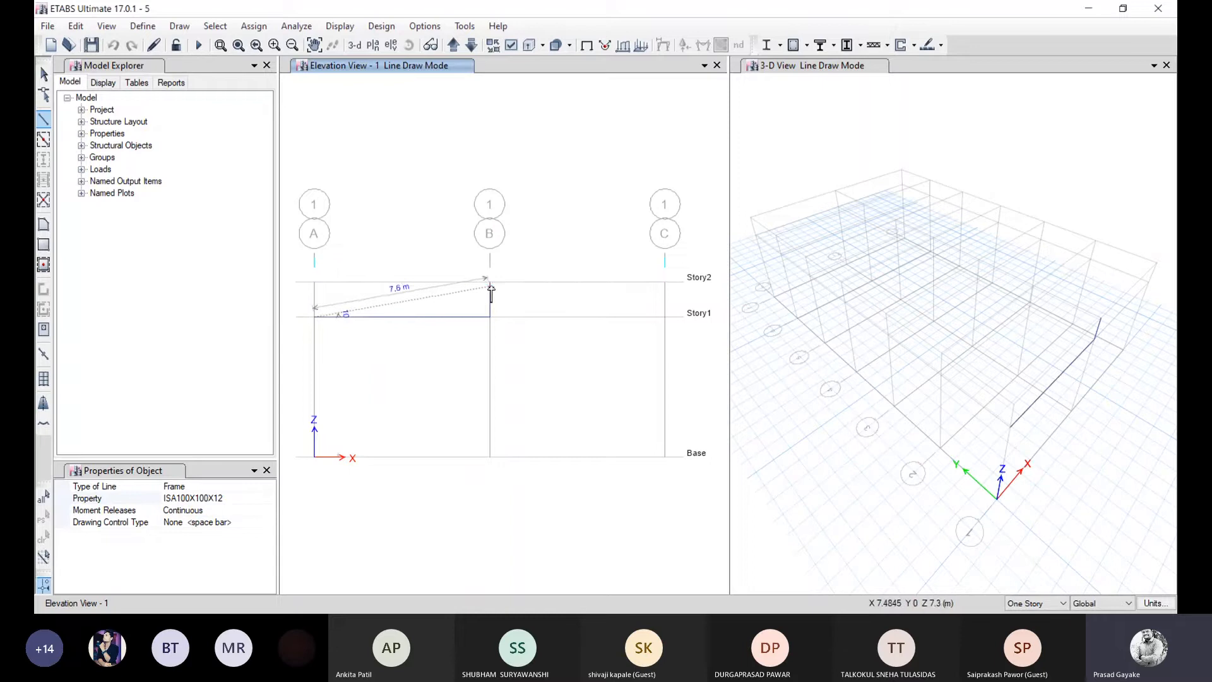
{"action": "left_click", "coordinate": [490, 282]}
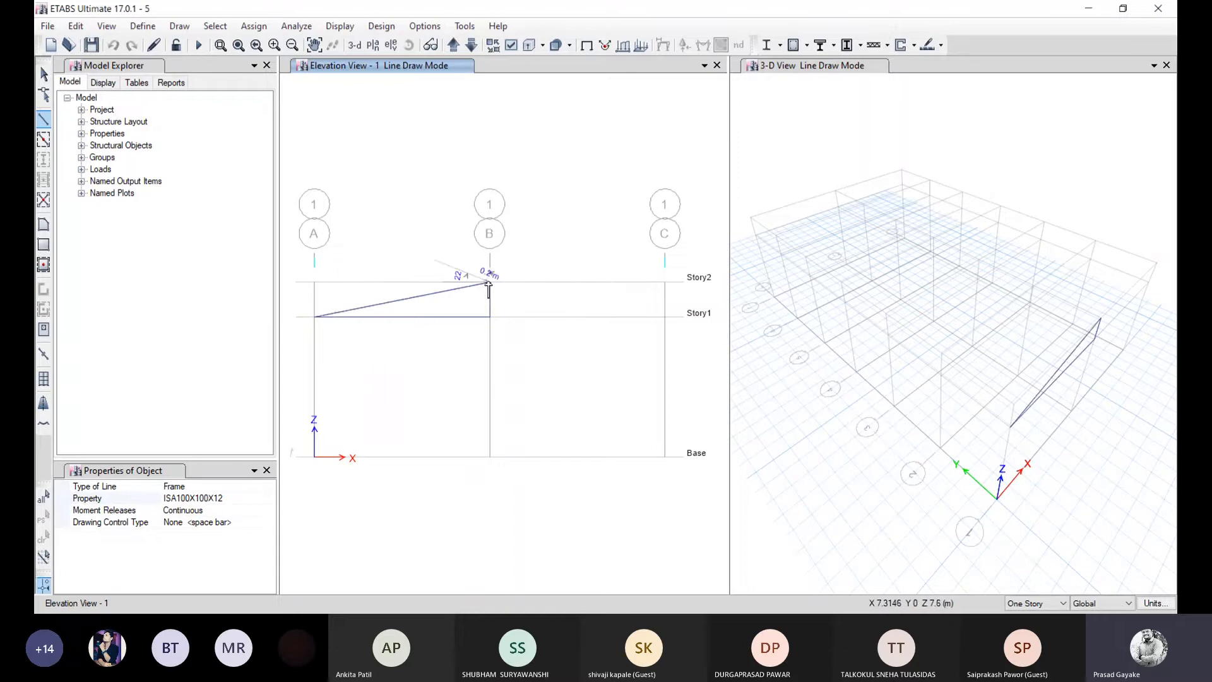
{"action": "key", "text": "Escape"}
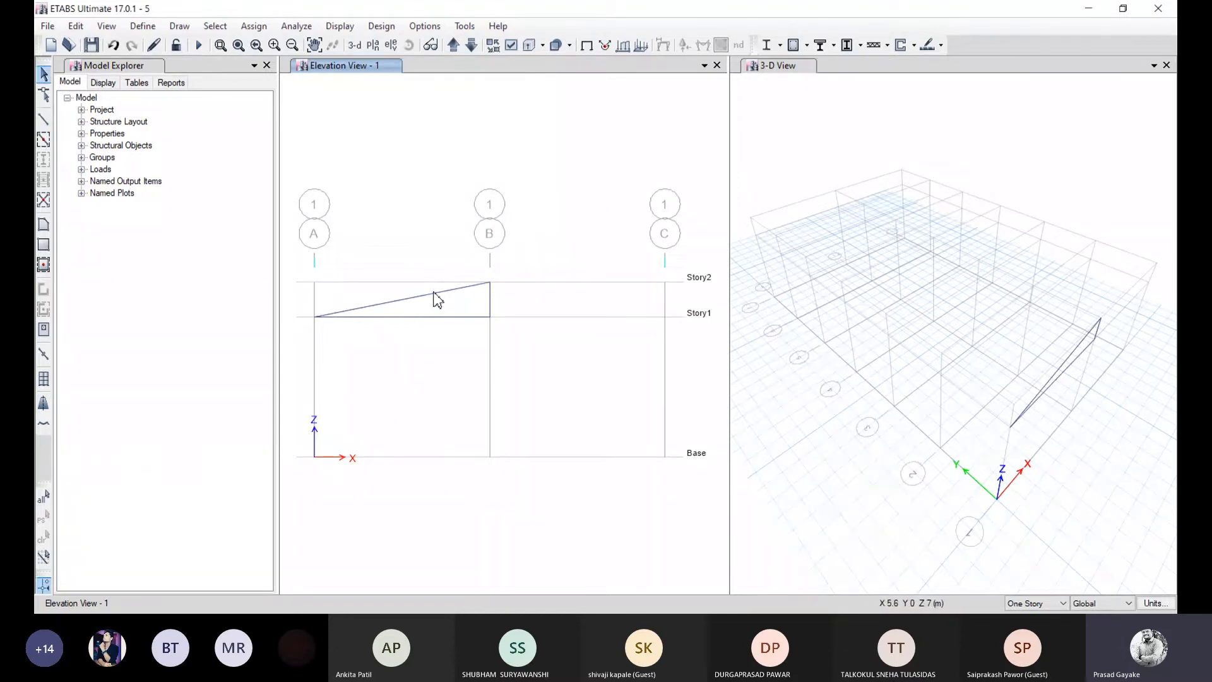
{"action": "left_click", "coordinate": [43, 120]}
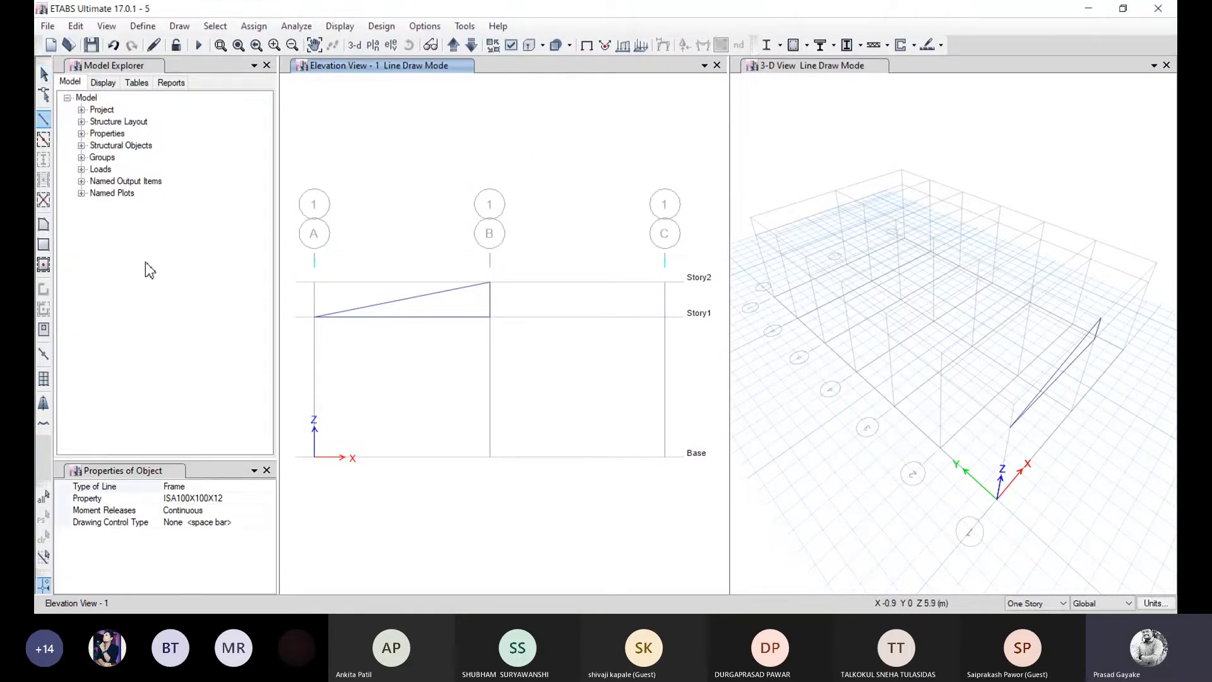
{"action": "key", "text": "Escape"}
- Divide the horizontal bottom chord between grids A and B at Story1 into 3 frame objects
{"action": "left_click", "coordinate": [425, 318]}
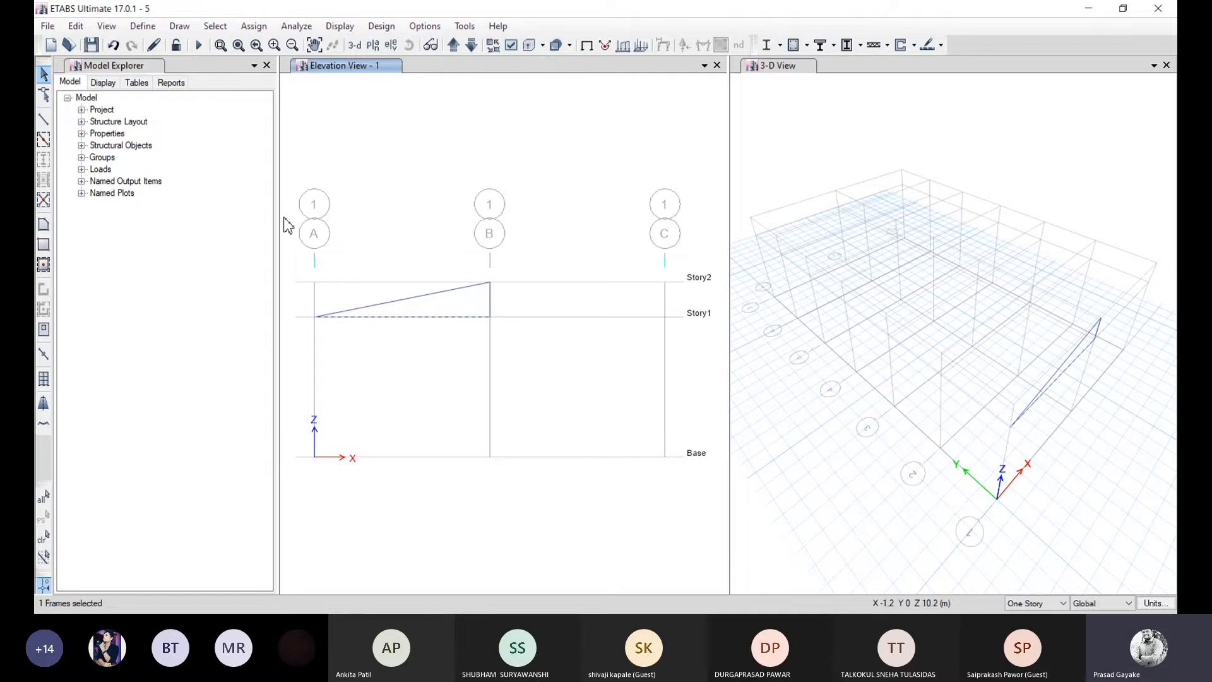
{"action": "left_click", "coordinate": [84, 32]}
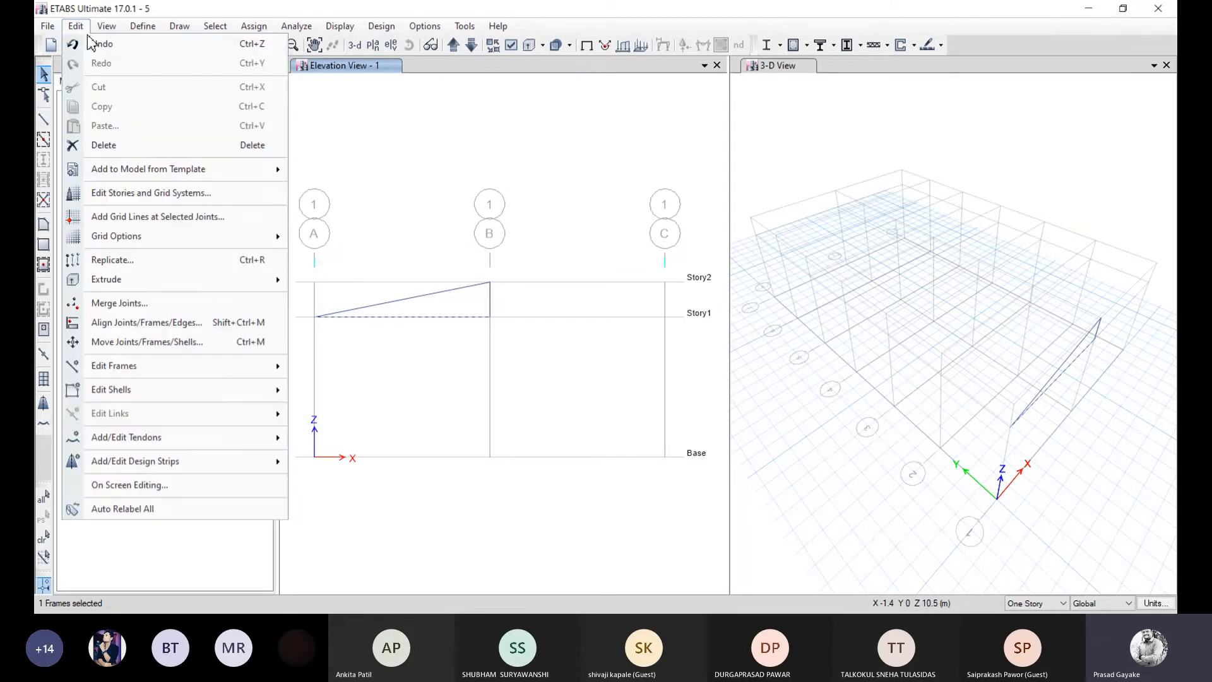
{"action": "mouse_move", "coordinate": [225, 376]}
{"action": "left_click", "coordinate": [348, 367]}
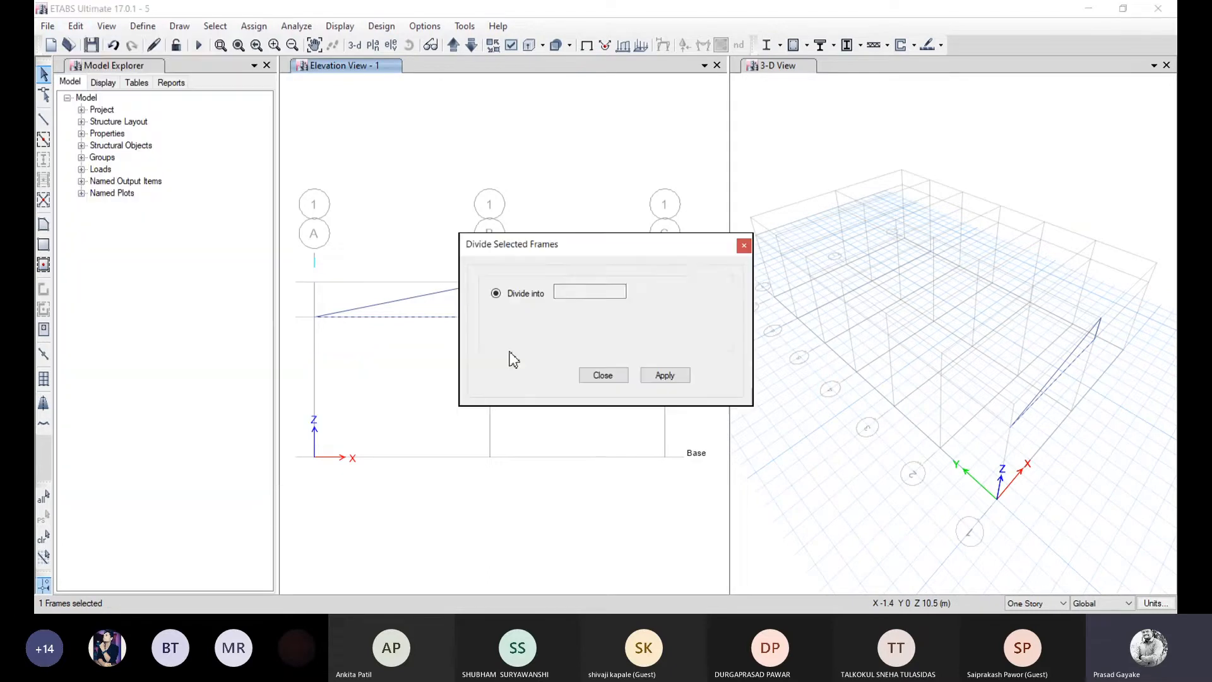
{"action": "type", "text": "3"}
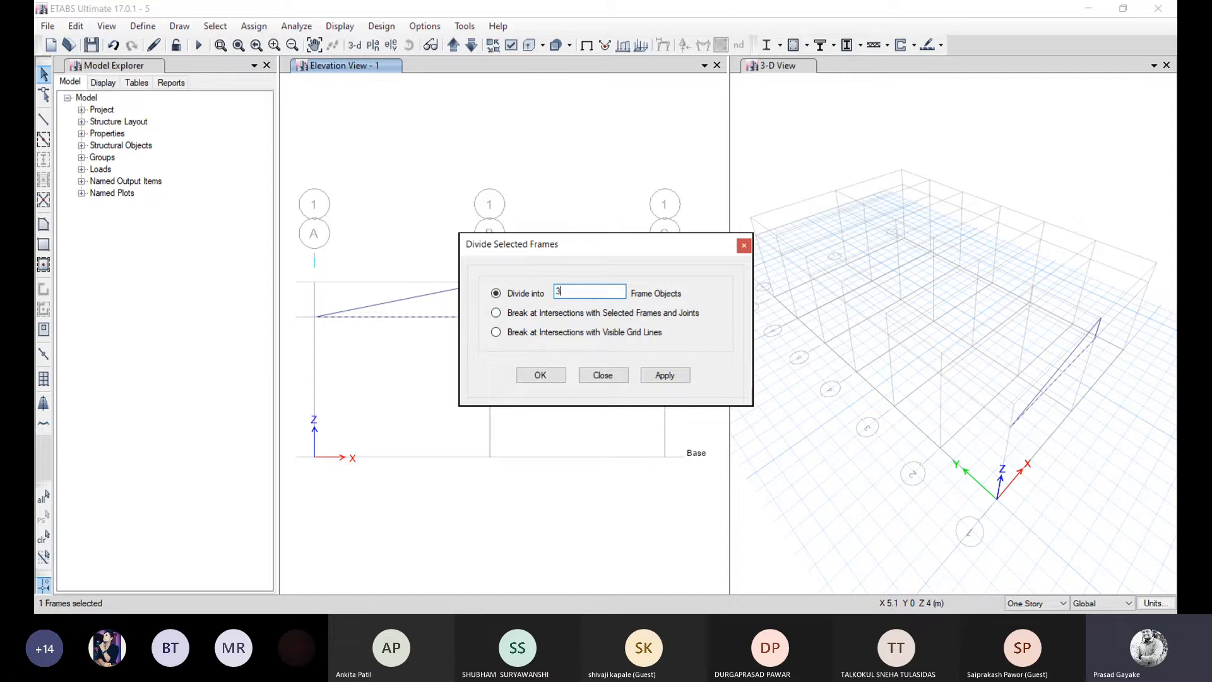
{"action": "key", "text": "Return"}
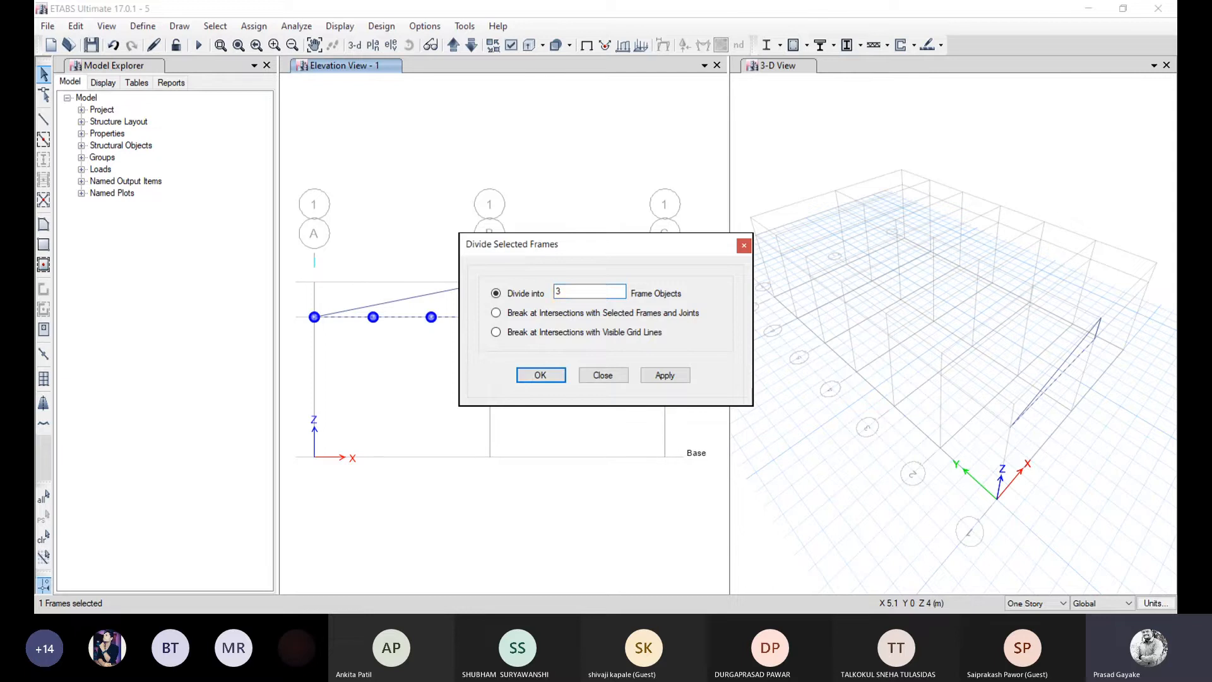
{"action": "left_click", "coordinate": [665, 375]}
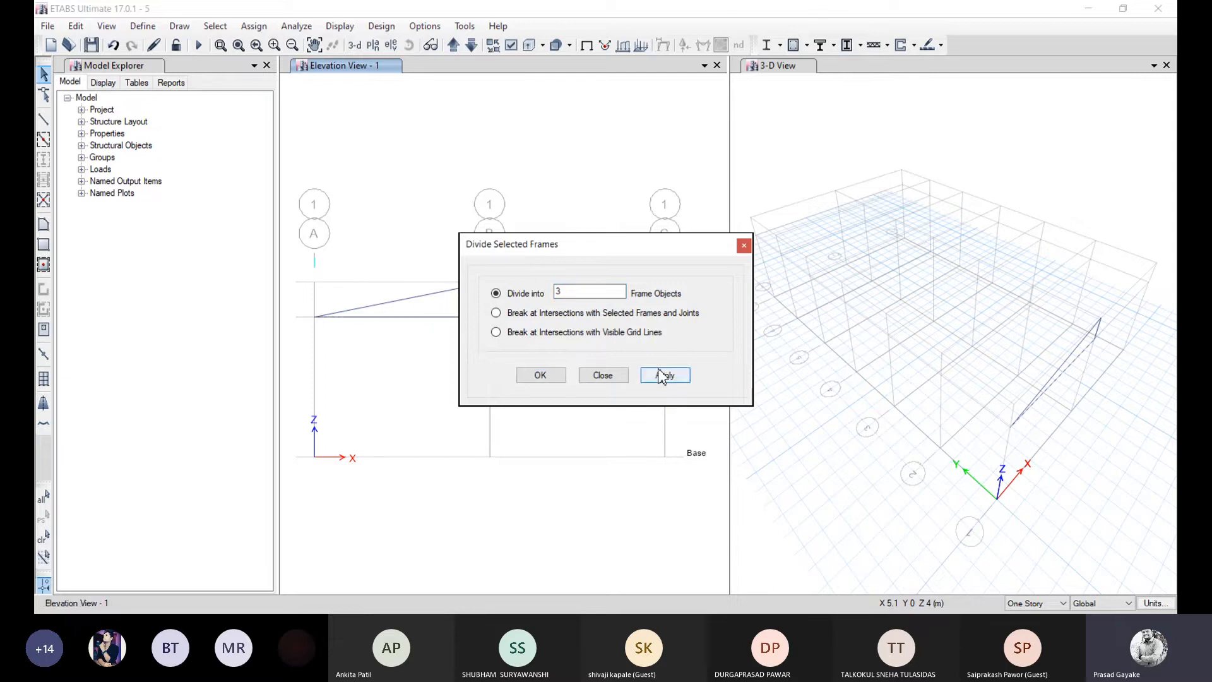
{"action": "left_click", "coordinate": [602, 375]}
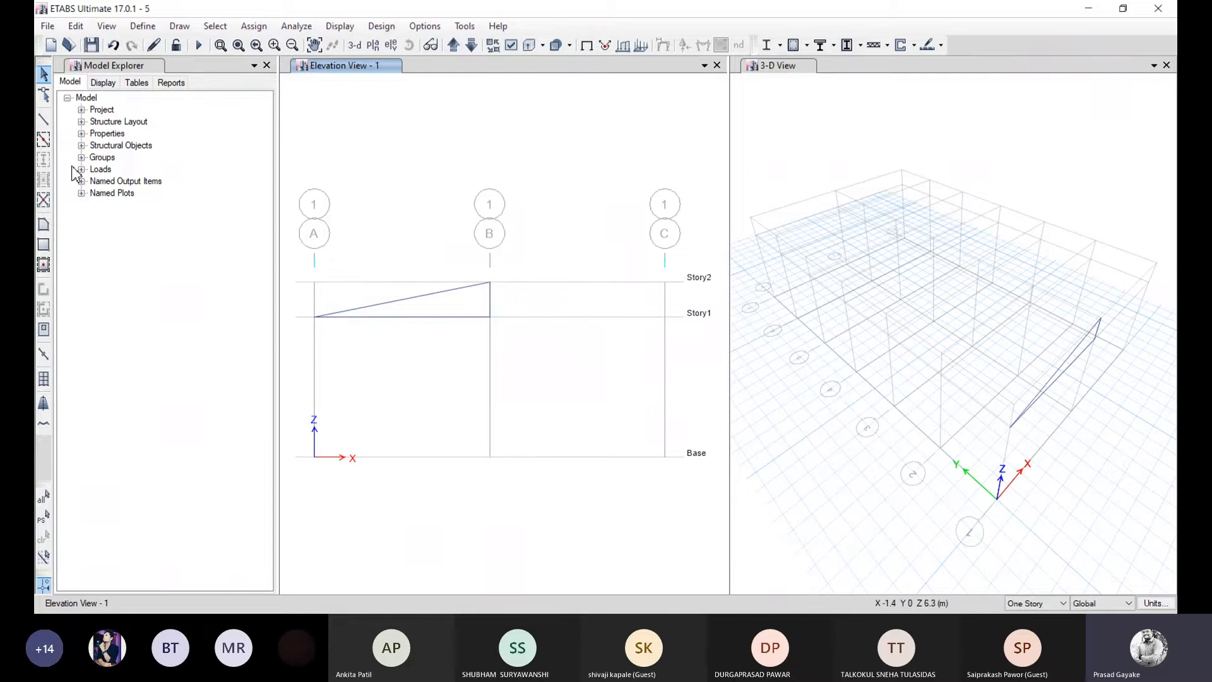
- Draw two vertical ISA100X100X12 frames from the bottom chord's division points at X 2.5 m and 5 m, extending above the sloping top chord
{"action": "left_click", "coordinate": [43, 118]}
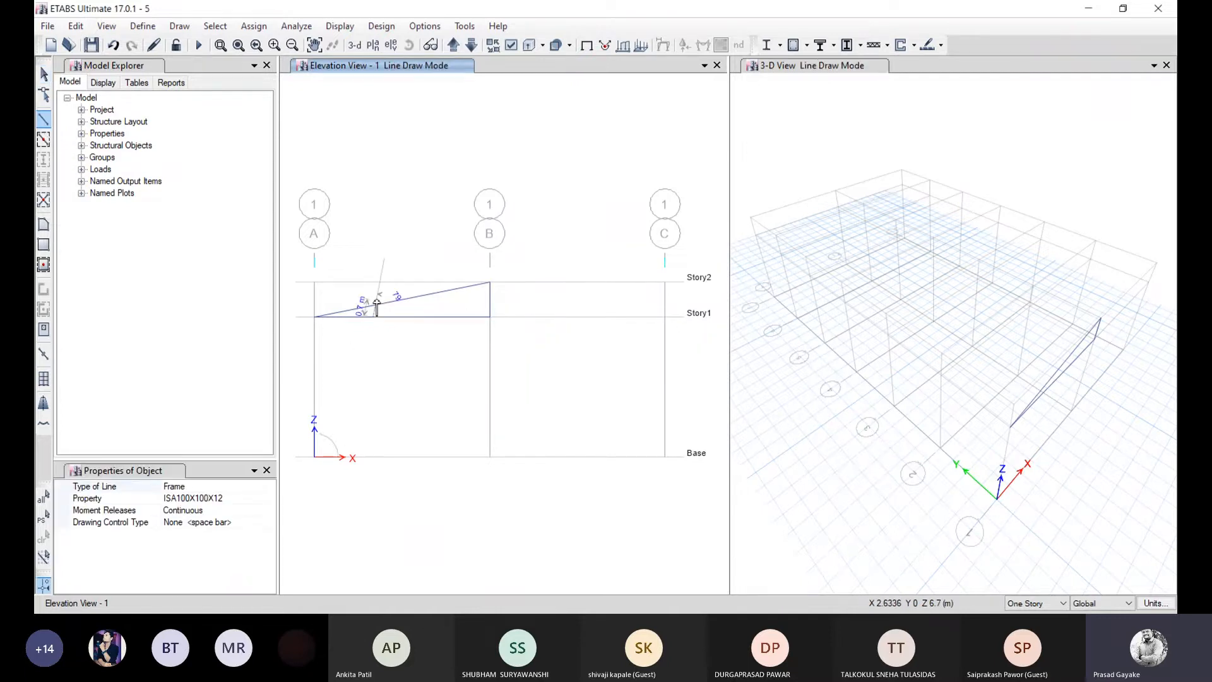
{"action": "left_click", "coordinate": [373, 261]}
{"action": "right_click", "coordinate": [375, 261]}
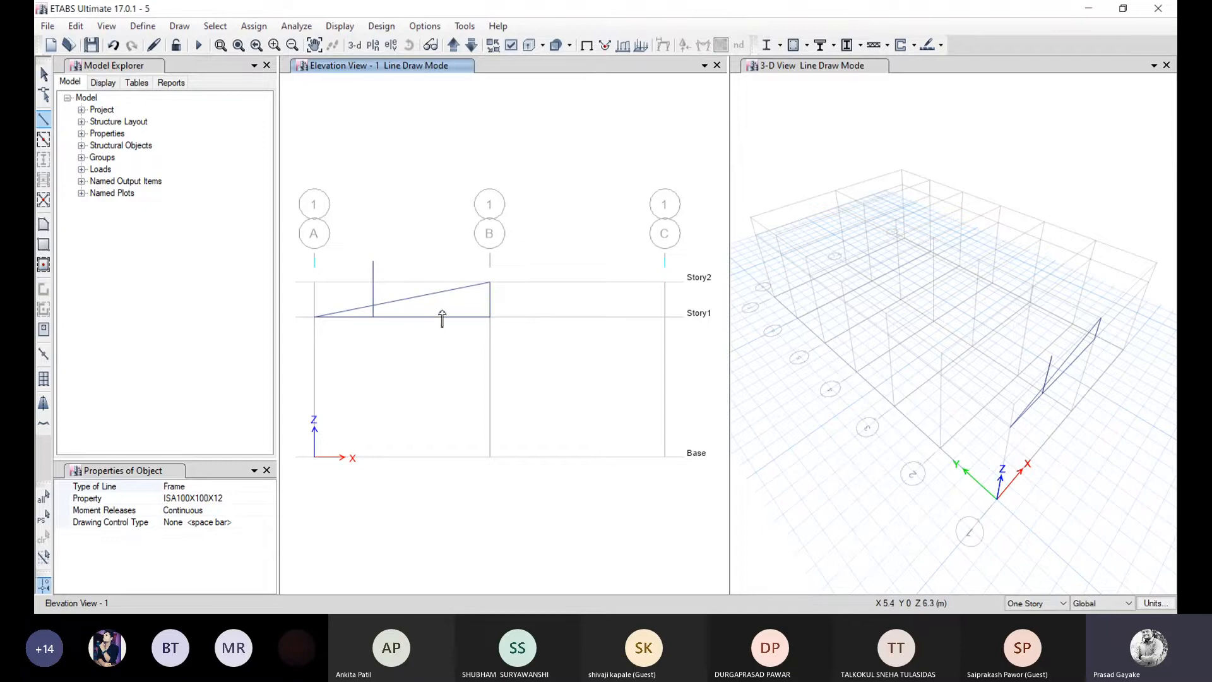
{"action": "left_click", "coordinate": [434, 317]}
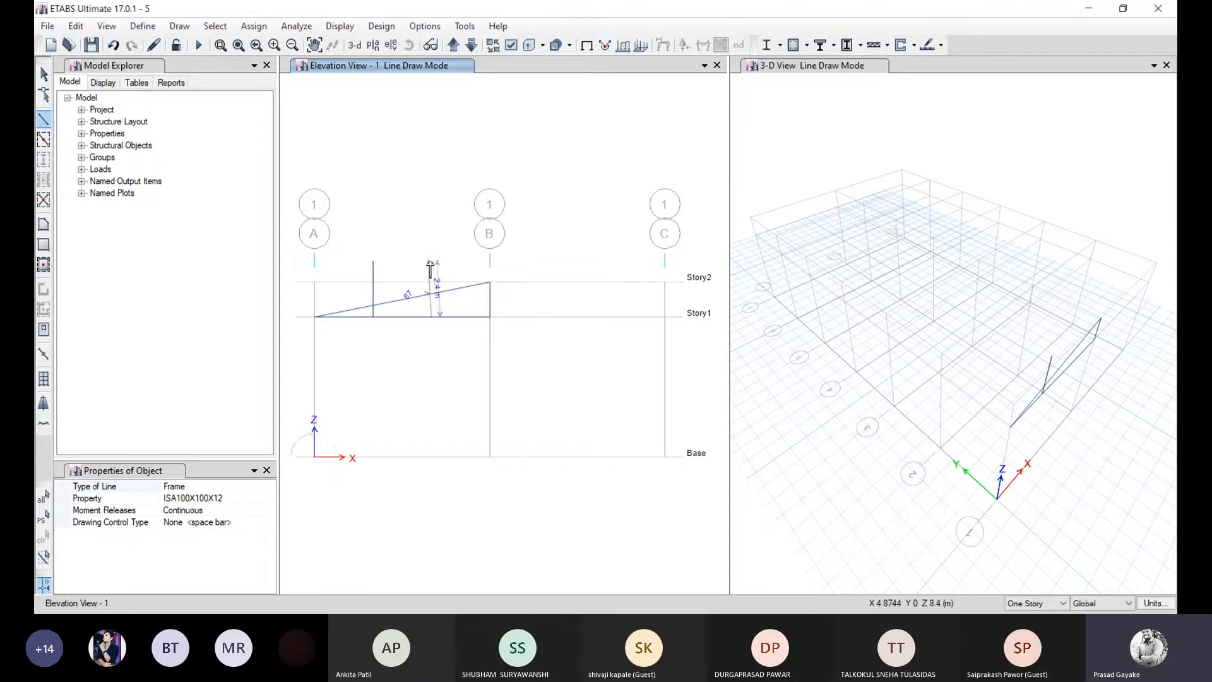
{"action": "left_click", "coordinate": [432, 255]}
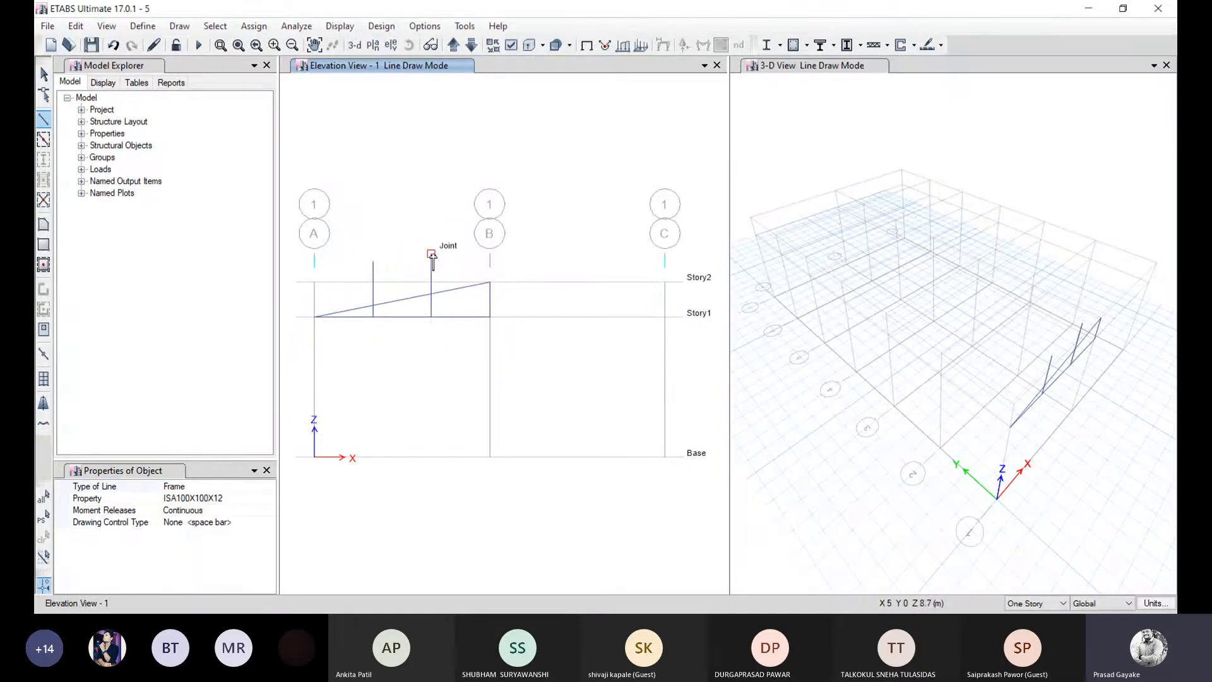
{"action": "key", "text": "Escape"}
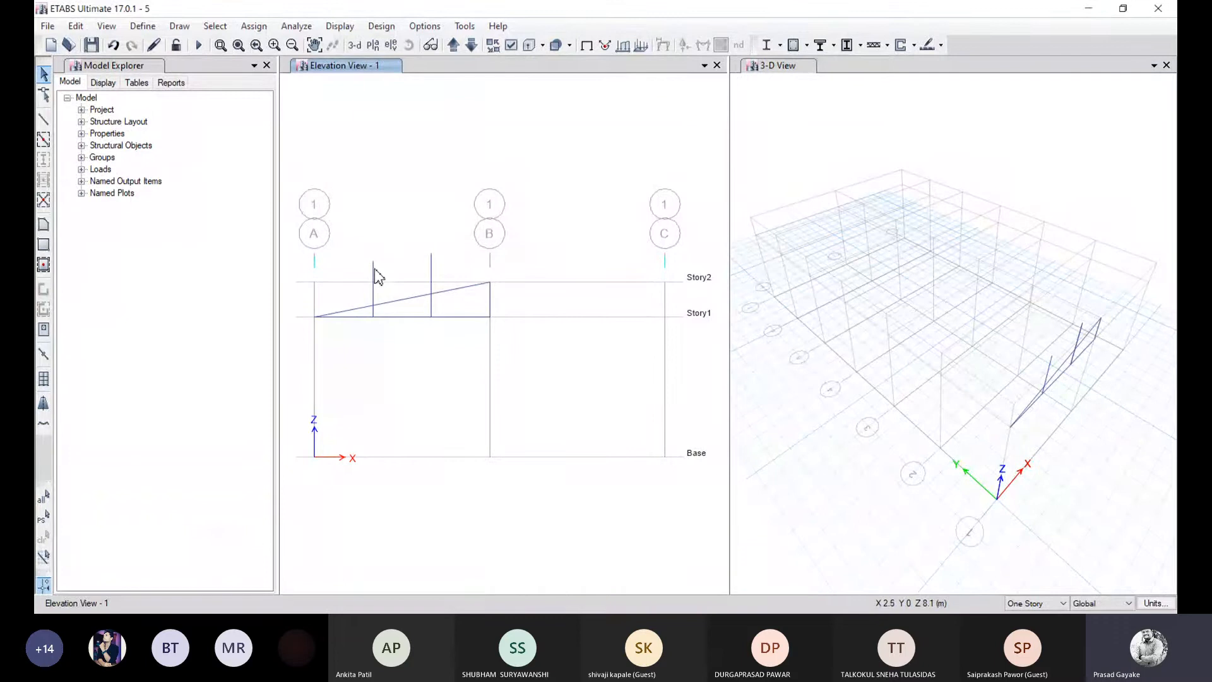
- Divide the sloping top chord and the two new verticals by breaking them at intersections with selected frames and joints
{"action": "left_click", "coordinate": [374, 270]}
{"action": "left_click", "coordinate": [430, 286]}
{"action": "left_click", "coordinate": [429, 291]}
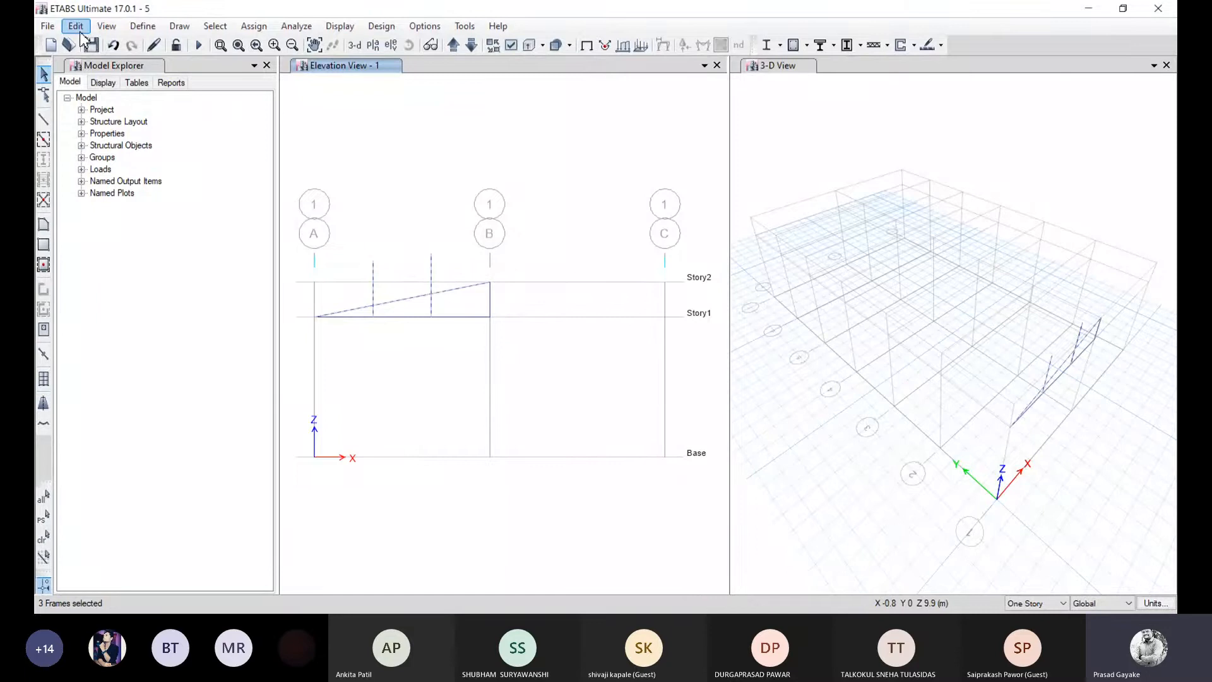
{"action": "left_click", "coordinate": [81, 32]}
{"action": "mouse_move", "coordinate": [158, 375]}
{"action": "left_click", "coordinate": [379, 376]}
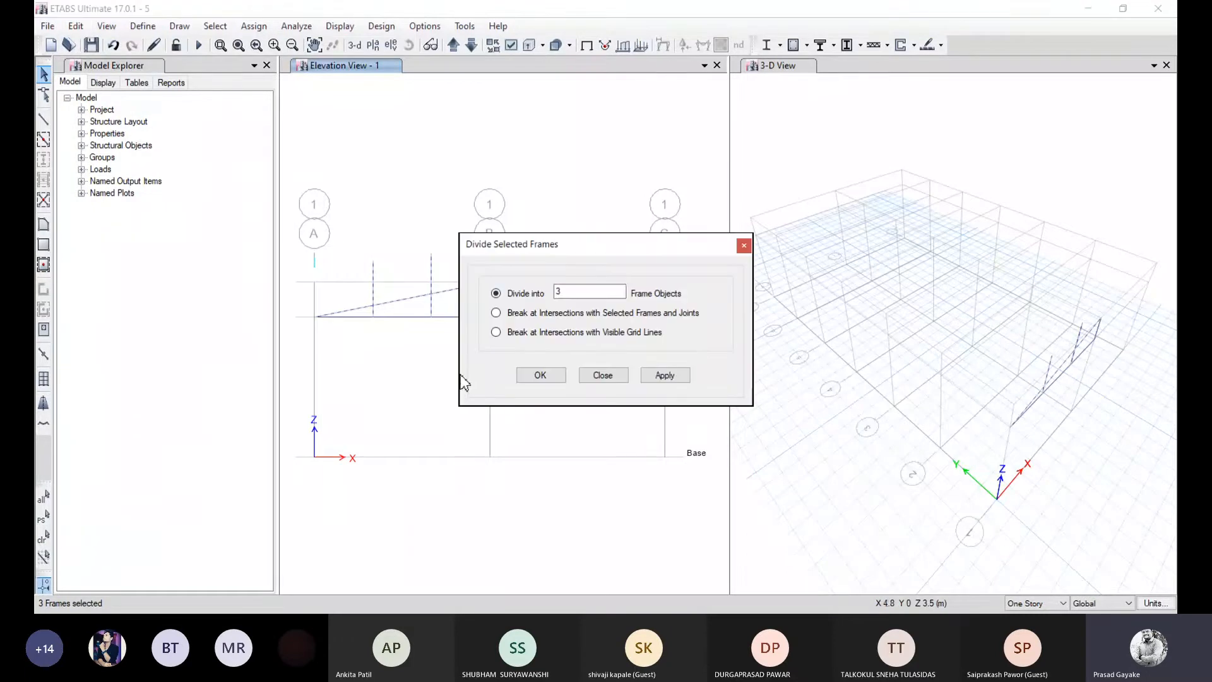
{"action": "left_click", "coordinate": [514, 317]}
{"action": "left_click", "coordinate": [663, 378]}
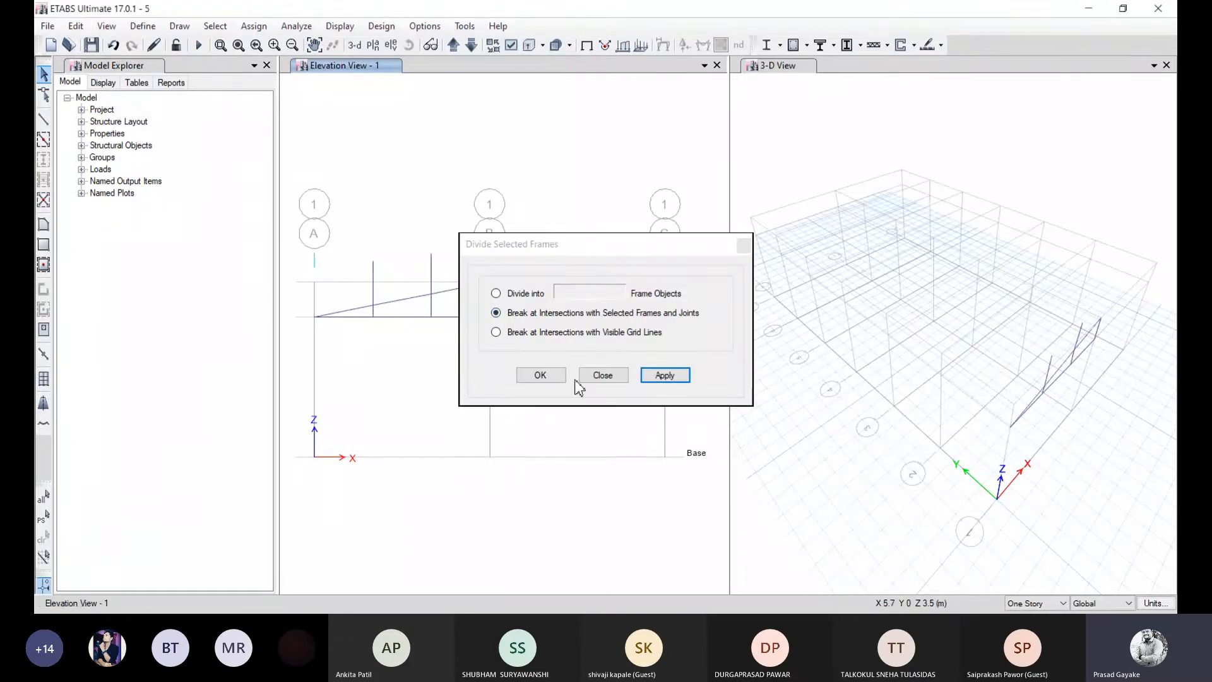
{"action": "left_click", "coordinate": [601, 375]}
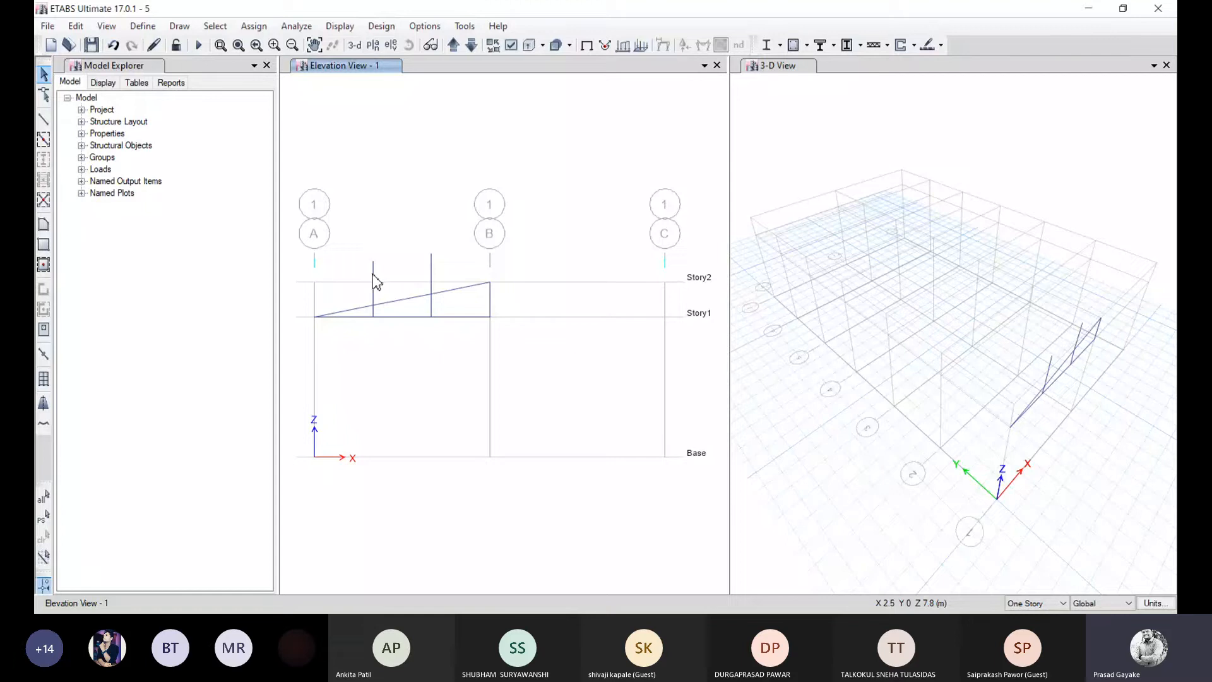
- Delete the two vertical segments projecting above the sloping top chord
{"action": "left_click", "coordinate": [374, 278]}
{"action": "left_click", "coordinate": [432, 272]}
{"action": "key", "text": "Delete"}
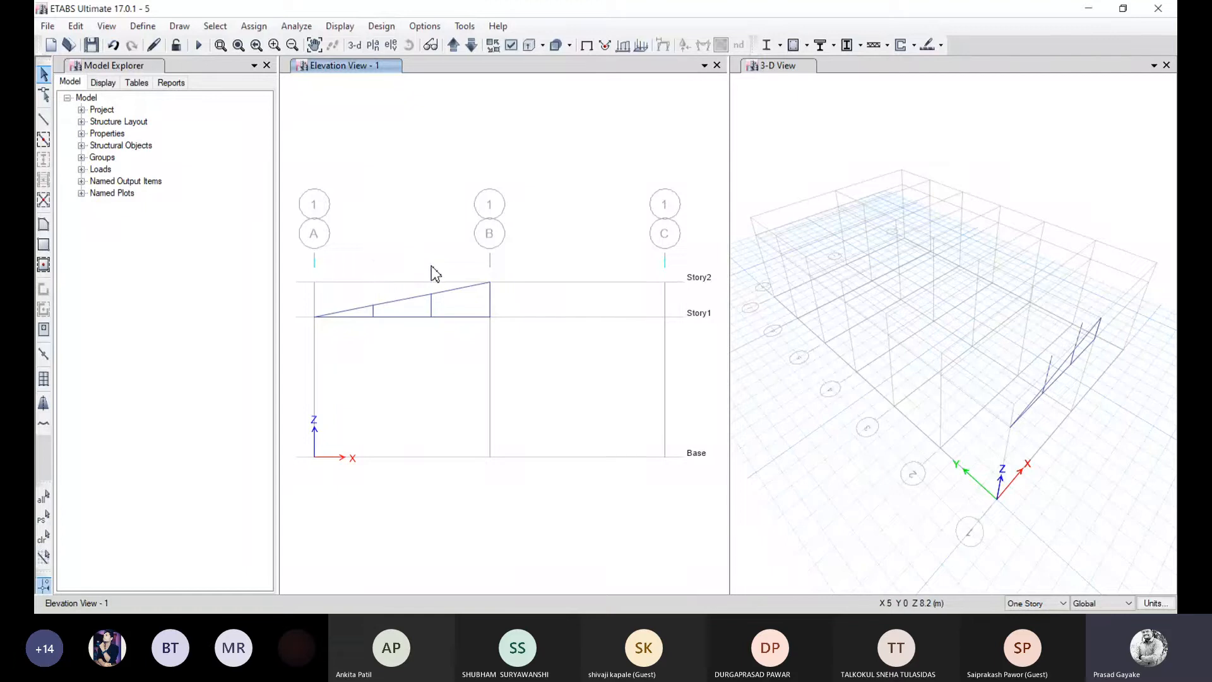
- Draw two ISA100X100X12 diagonals, from each vertical's top joint down to the next bottom-chord joint towards grid B
{"action": "left_click", "coordinate": [44, 118]}
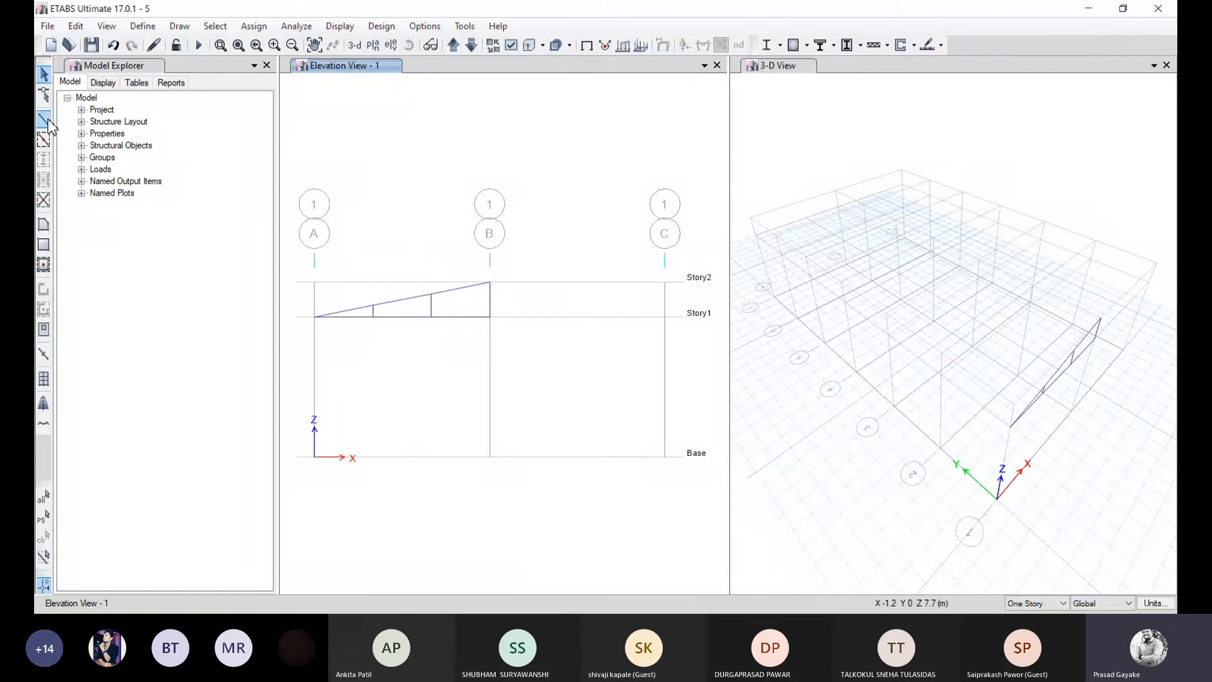
{"action": "left_click", "coordinate": [431, 294]}
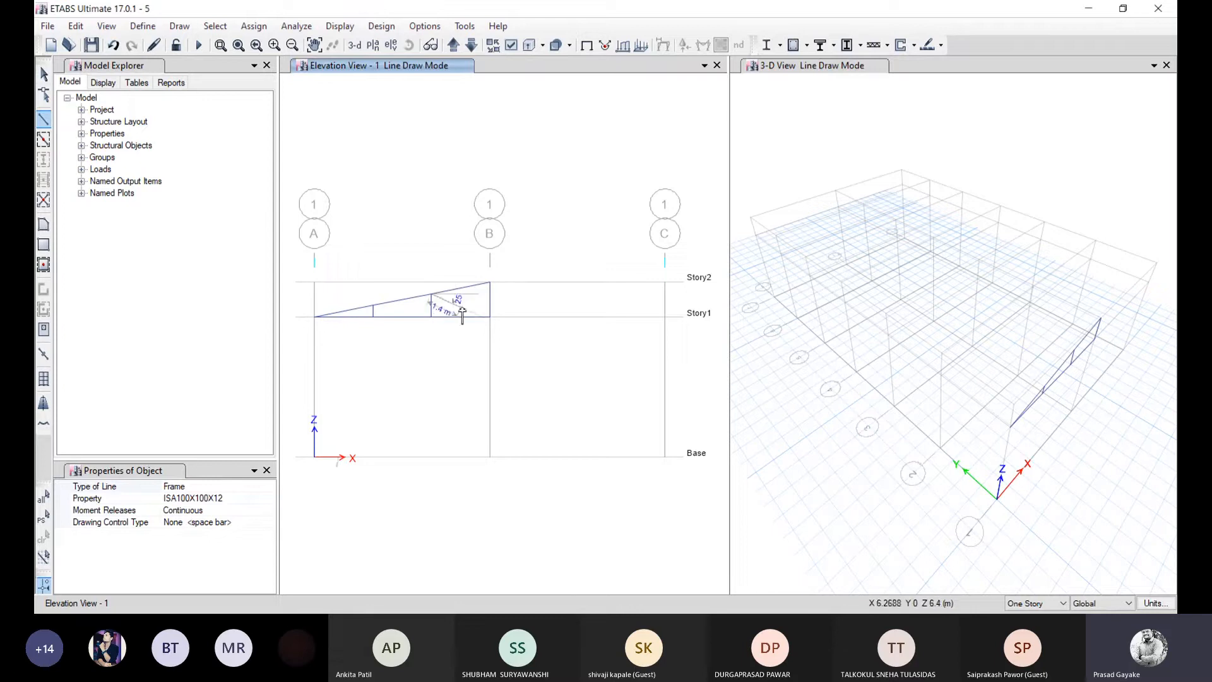
{"action": "left_click", "coordinate": [490, 318]}
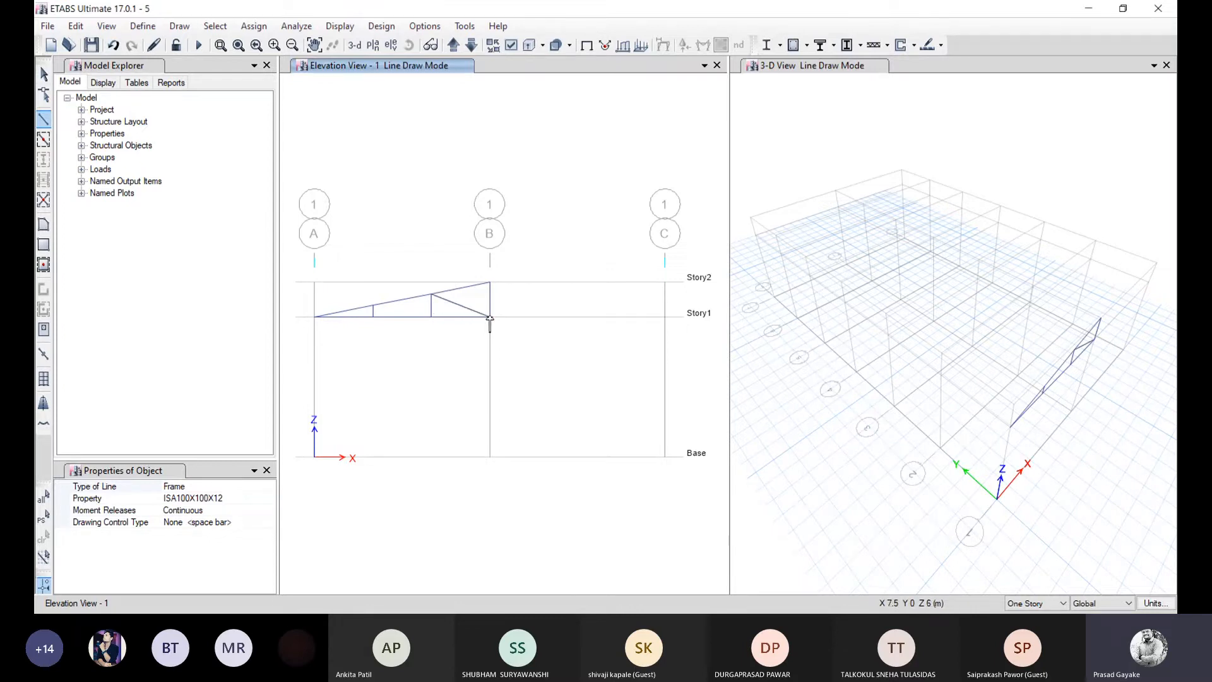
{"action": "key", "text": "Escape"}
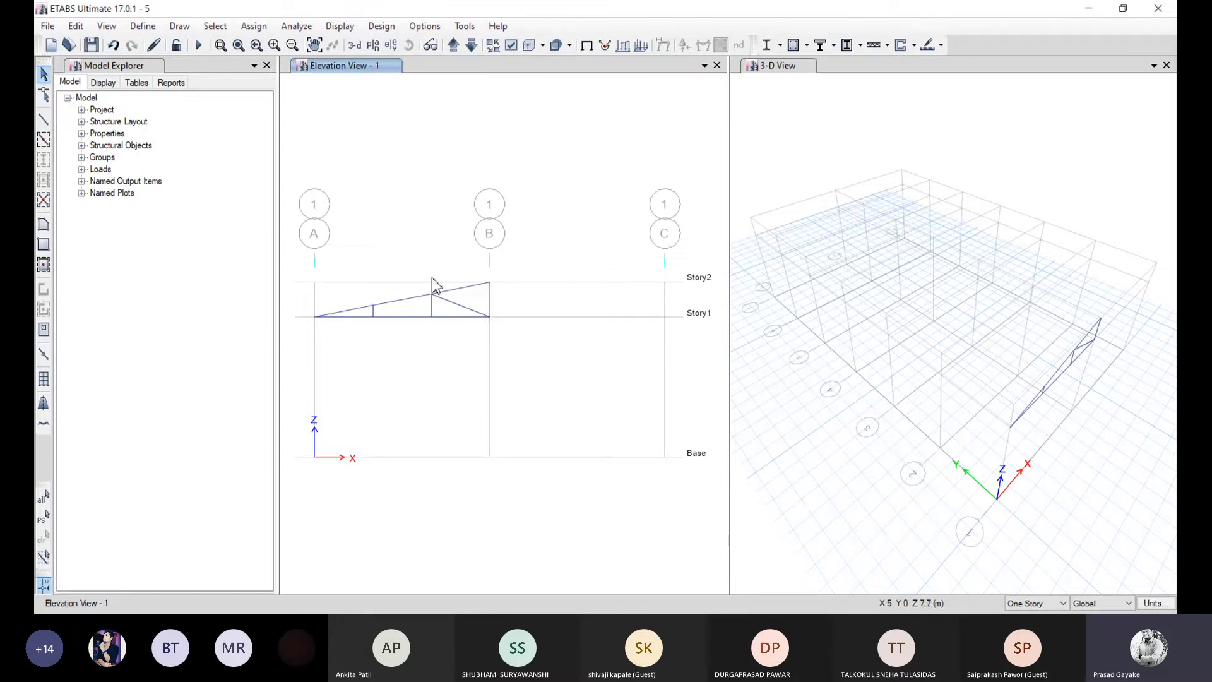
{"action": "left_click", "coordinate": [44, 119]}
{"action": "left_click", "coordinate": [373, 306]}
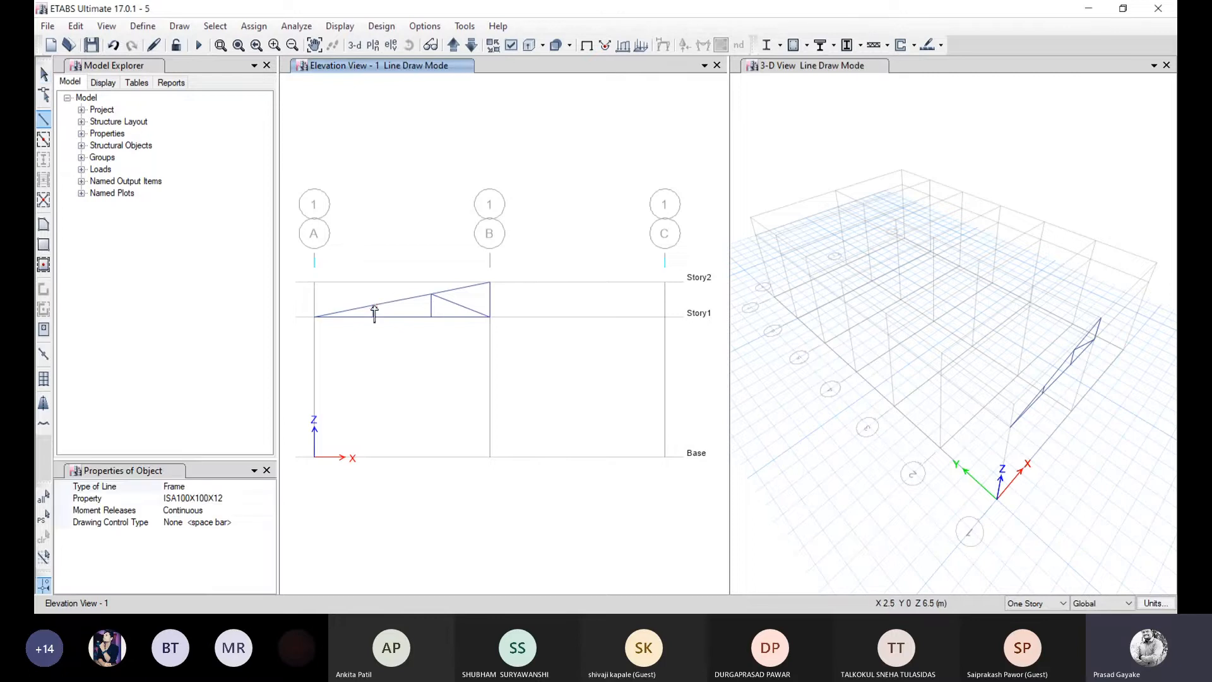
{"action": "left_click", "coordinate": [429, 317]}
{"action": "key", "text": "Escape"}
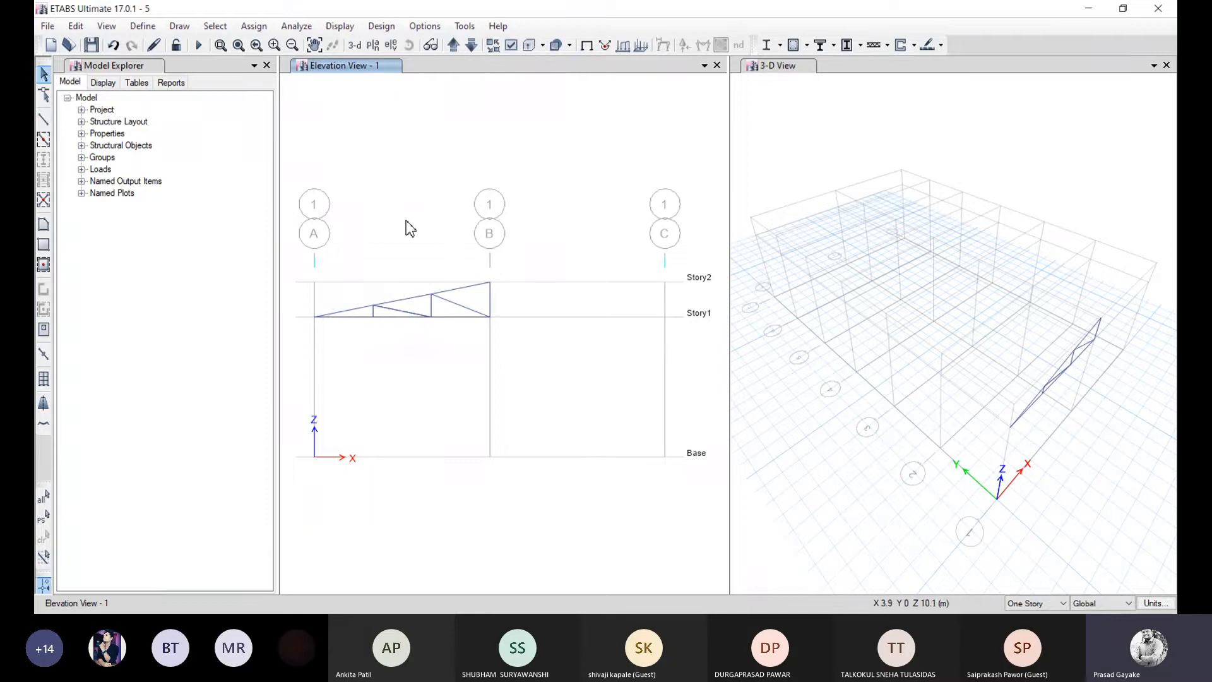
- Switch to the Story1 plan view and place an ISMB350 column at grid point A-1
{"action": "left_click", "coordinate": [373, 51]}
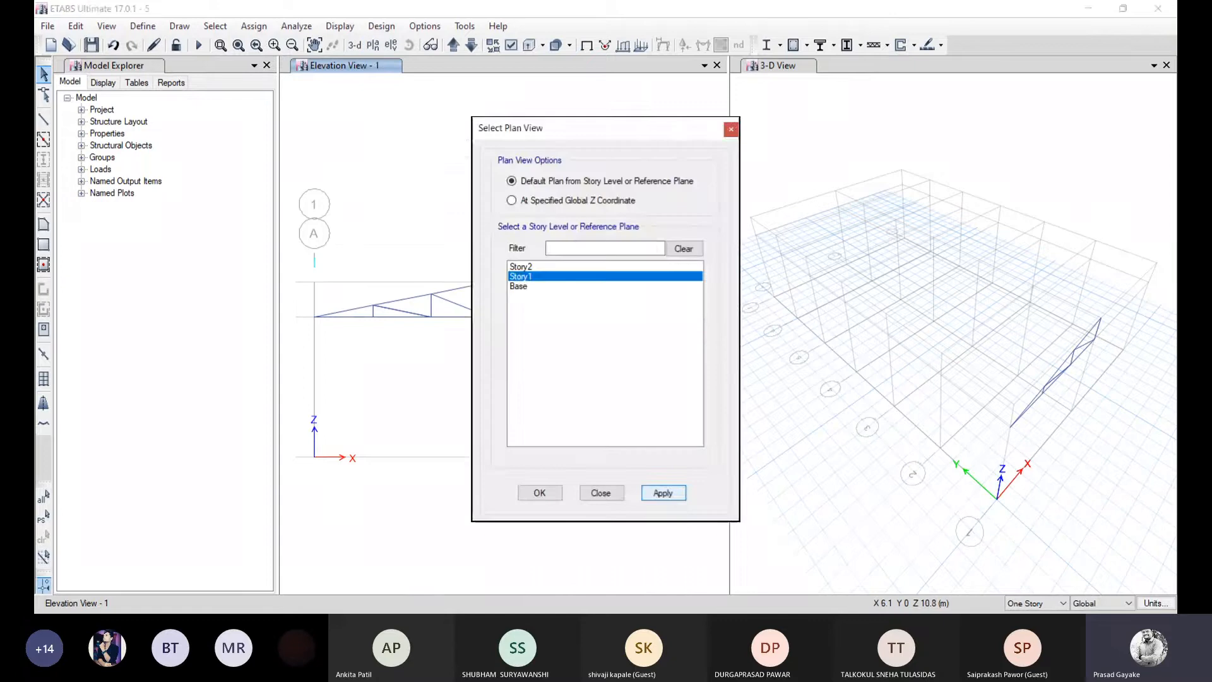
{"action": "key", "text": "Return"}
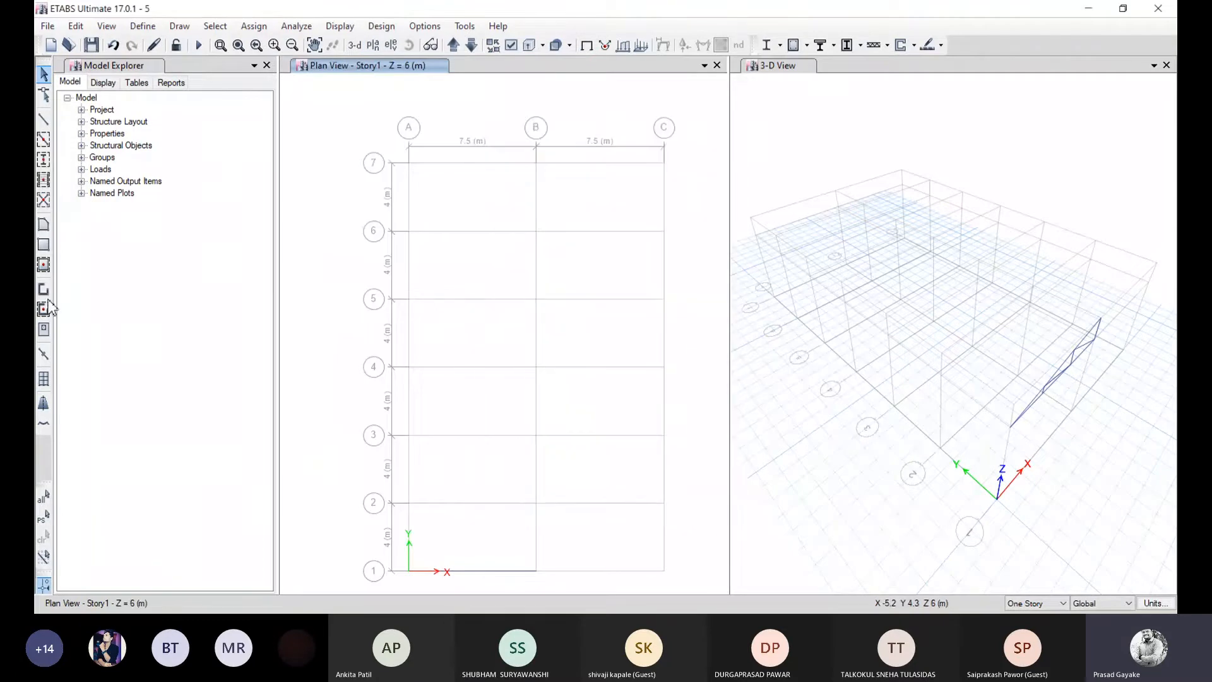
{"action": "left_click", "coordinate": [49, 160]}
{"action": "left_click", "coordinate": [208, 488]}
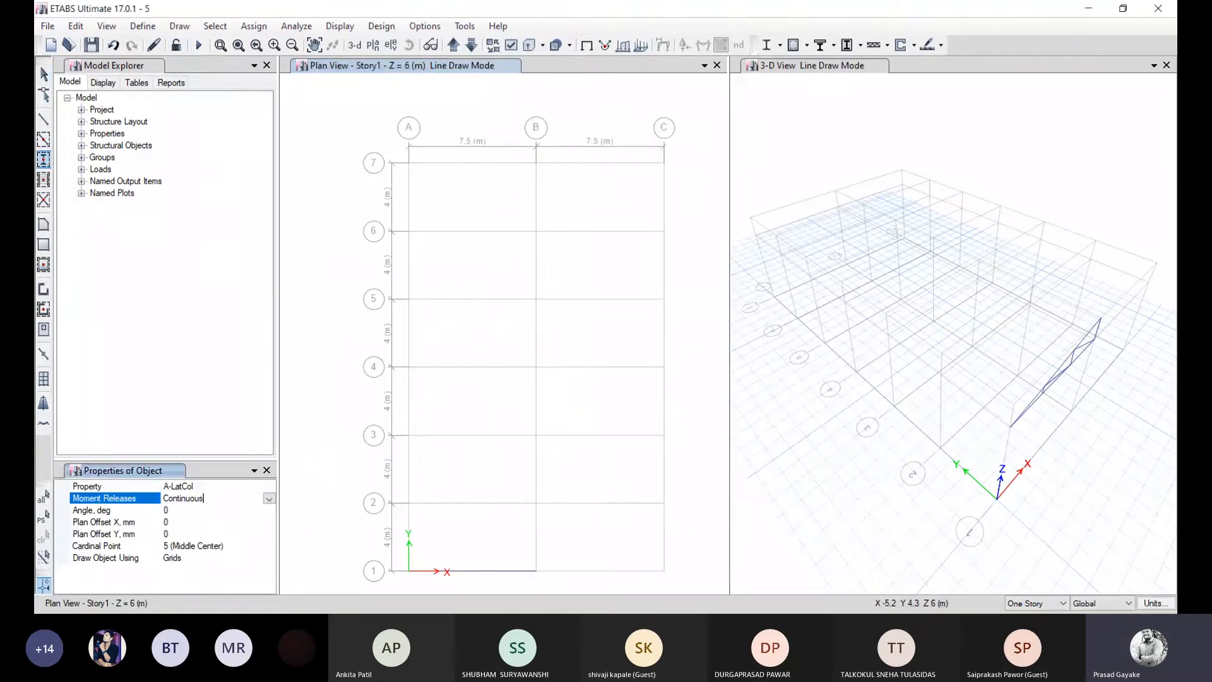
{"action": "left_click", "coordinate": [269, 487]}
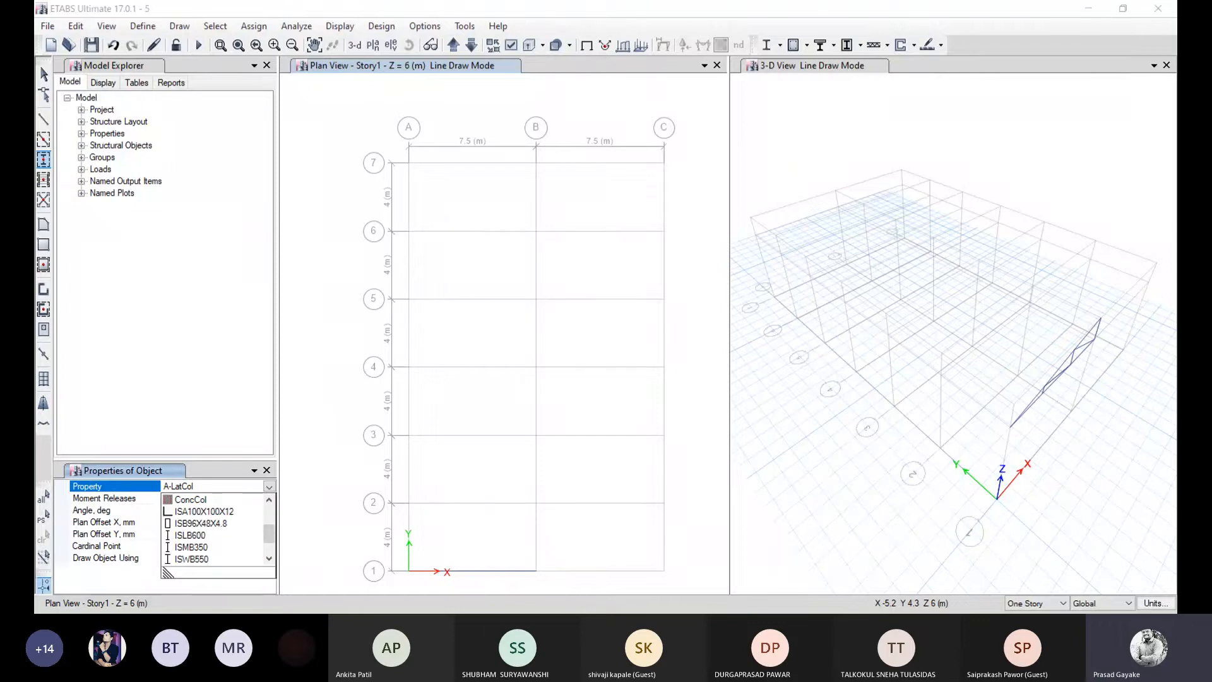
{"action": "left_click", "coordinate": [192, 547]}
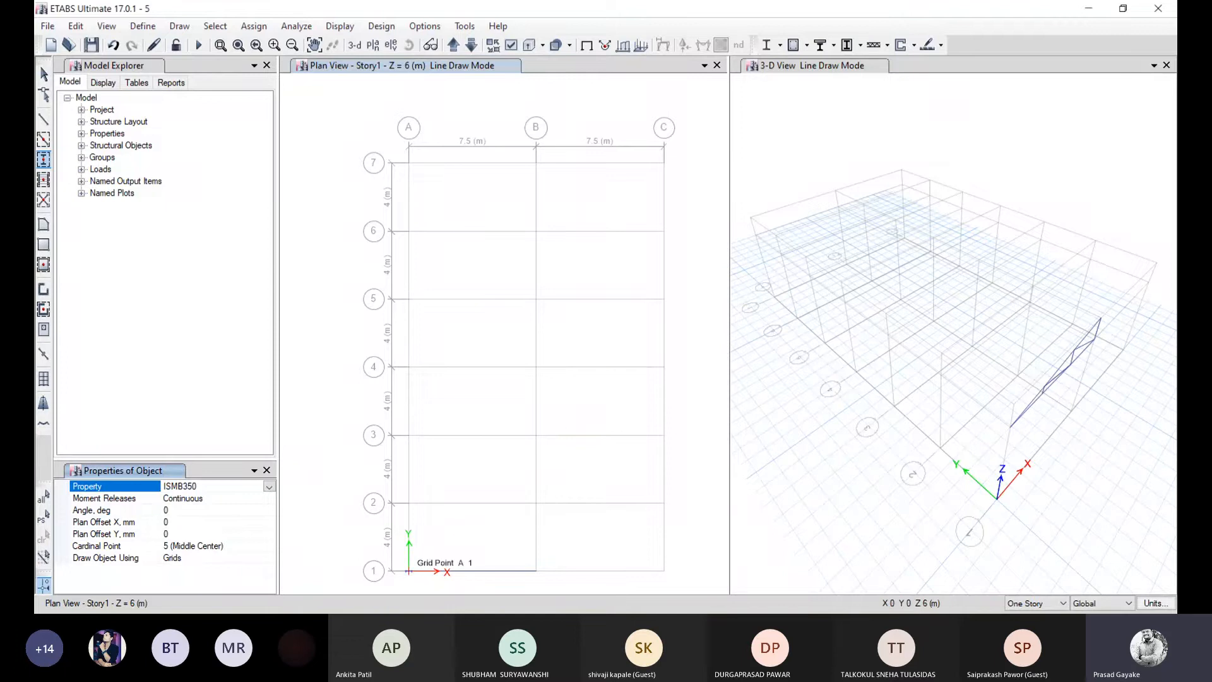
{"action": "left_click", "coordinate": [410, 570]}
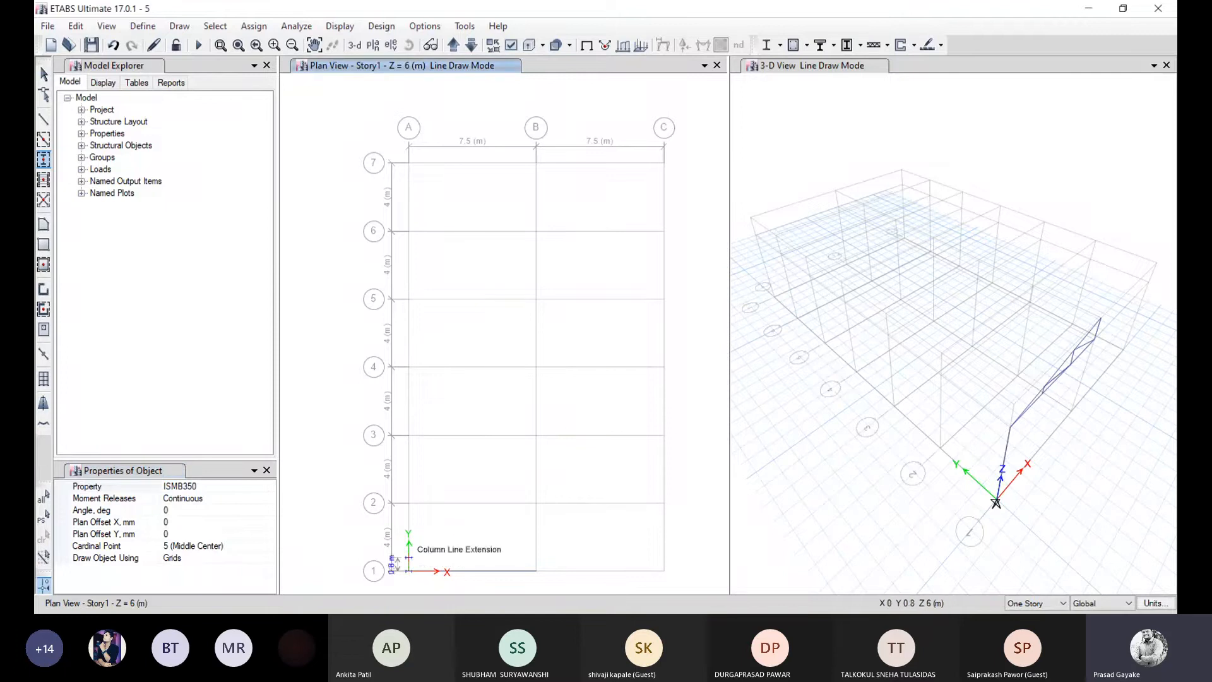
- Close the plan view and select all the half-truss frames and the column in the 3-D view
{"action": "left_click", "coordinate": [391, 48]}
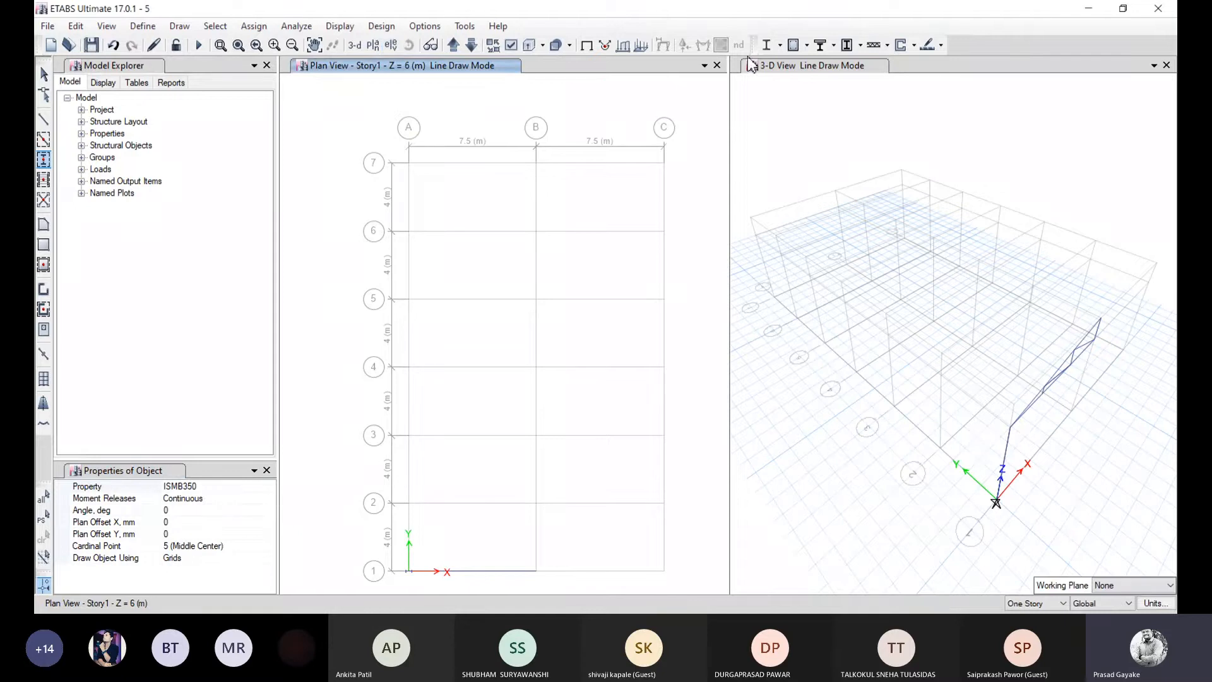
{"action": "left_click", "coordinate": [716, 65]}
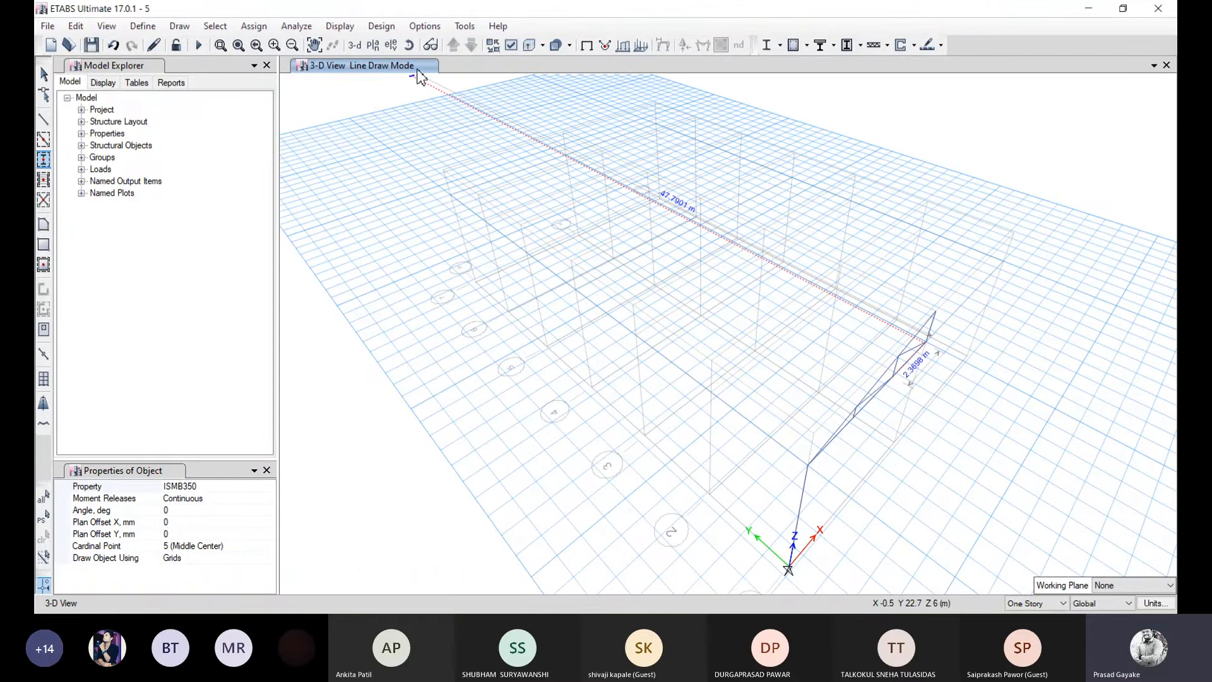
{"action": "left_click", "coordinate": [409, 45]}
{"action": "left_click_drag", "start_coordinate": [1023, 435], "coordinate": [922, 418]}
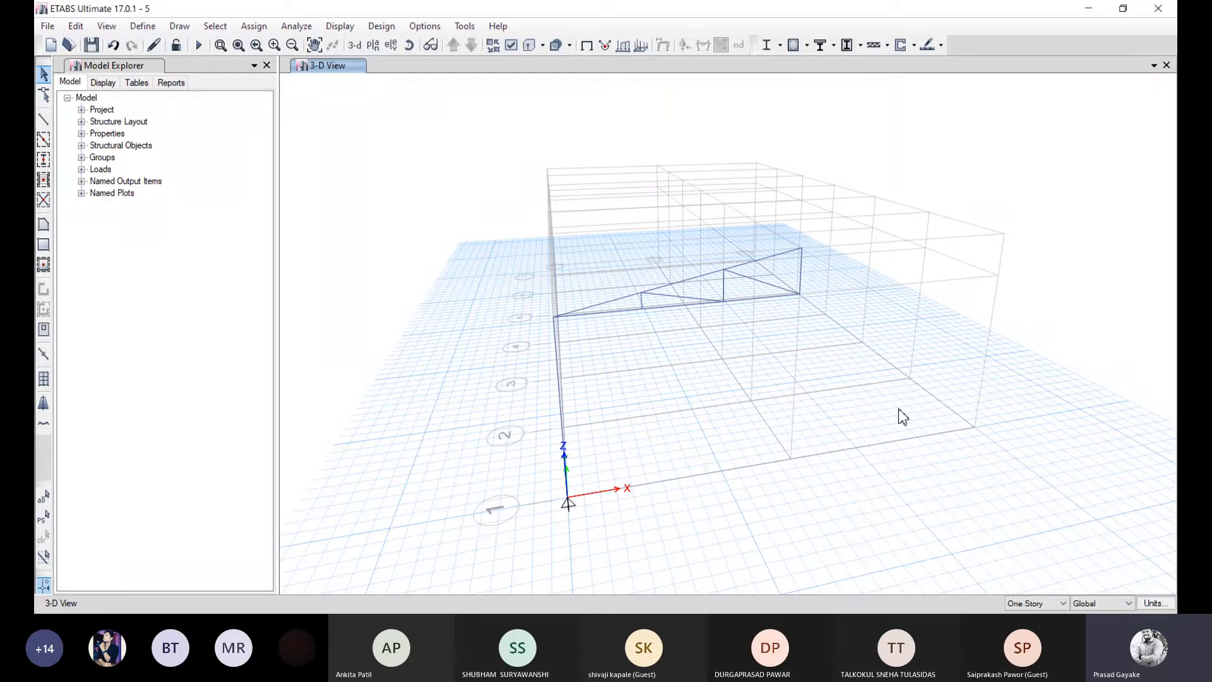
{"action": "left_click", "coordinate": [775, 264]}
{"action": "left_click", "coordinate": [752, 299]}
{"action": "left_click", "coordinate": [714, 280]}
{"action": "left_click", "coordinate": [716, 282]}
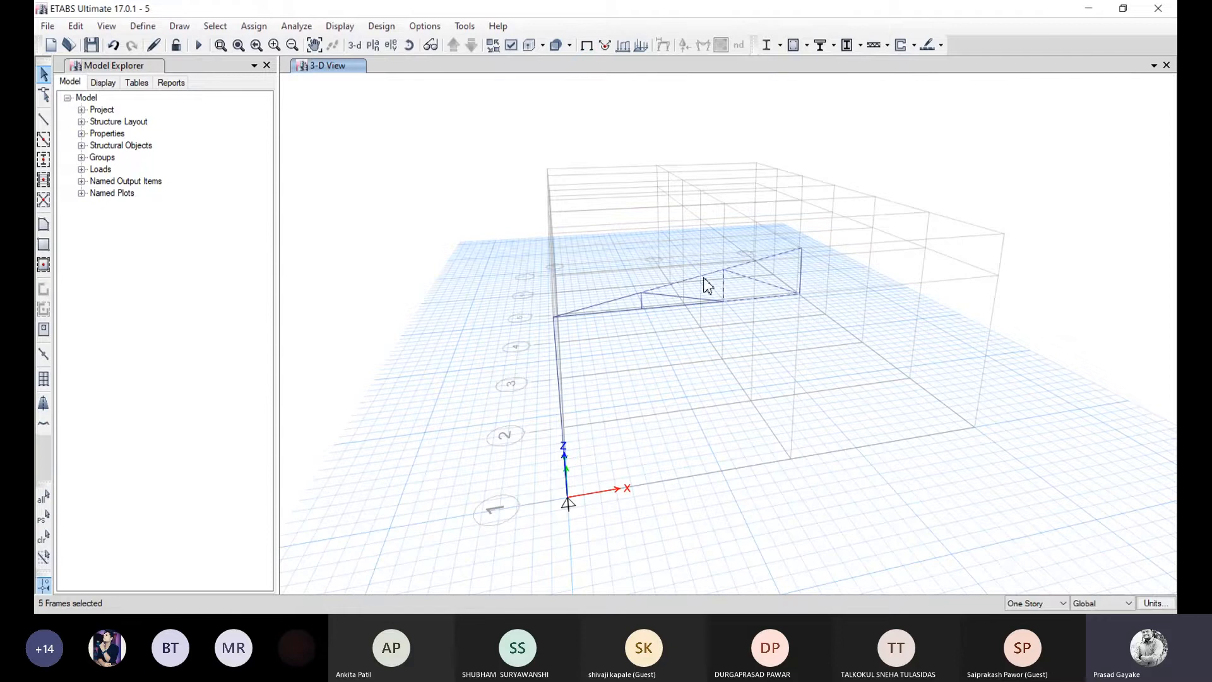
{"action": "left_click", "coordinate": [676, 305]}
{"action": "left_click", "coordinate": [625, 309]}
{"action": "left_click", "coordinate": [623, 306]}
{"action": "left_click", "coordinate": [558, 336]}
- Set up a mirror replication of the selected frames about the line X1 7.5, Y1 4, X2 7.5, Y2 0 m
{"action": "key", "text": "ctrl+r"}
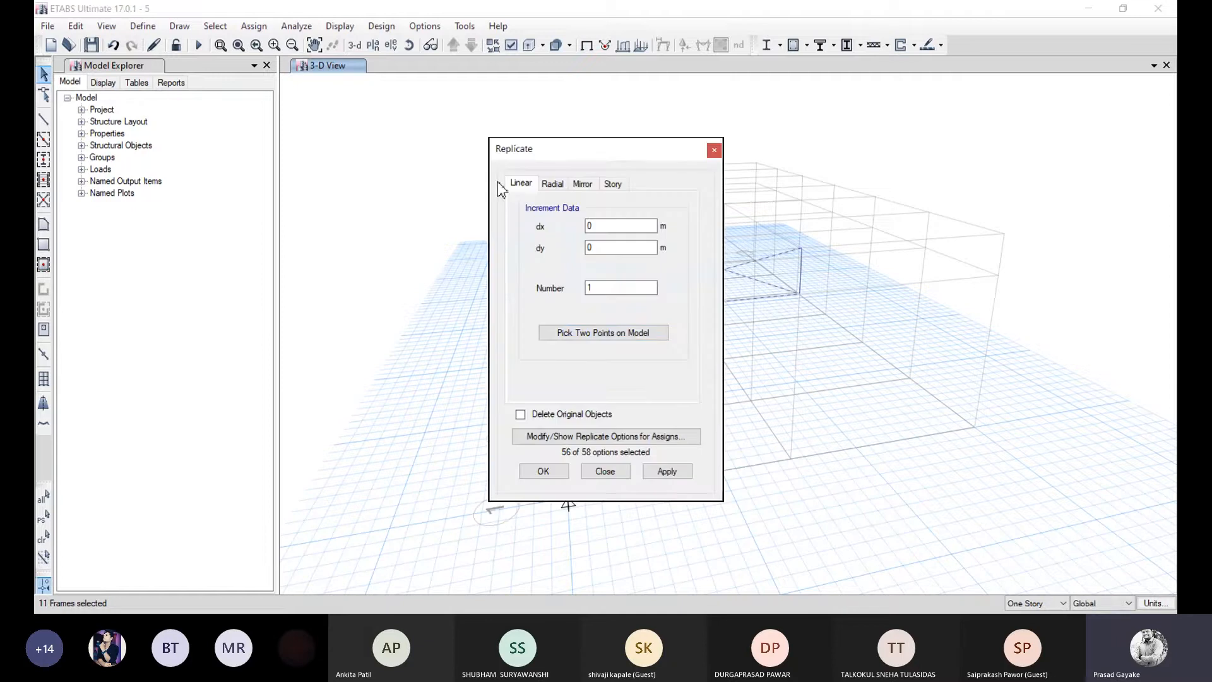
{"action": "left_click", "coordinate": [592, 186]}
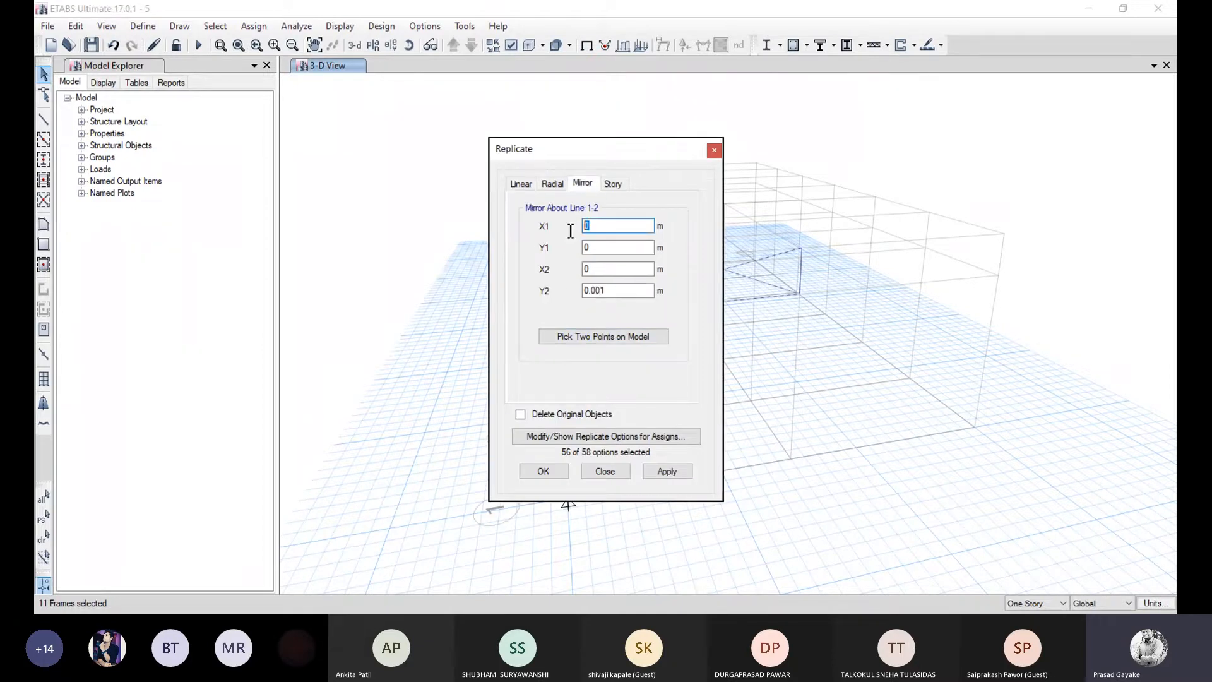
{"action": "type", "text": "7.5"}
{"action": "key", "text": "Tab"}
{"action": "type", "text": "4"}
{"action": "key", "text": "Tab"}
{"action": "type", "text": "7.5"}
{"action": "left_click", "coordinate": [625, 291]}
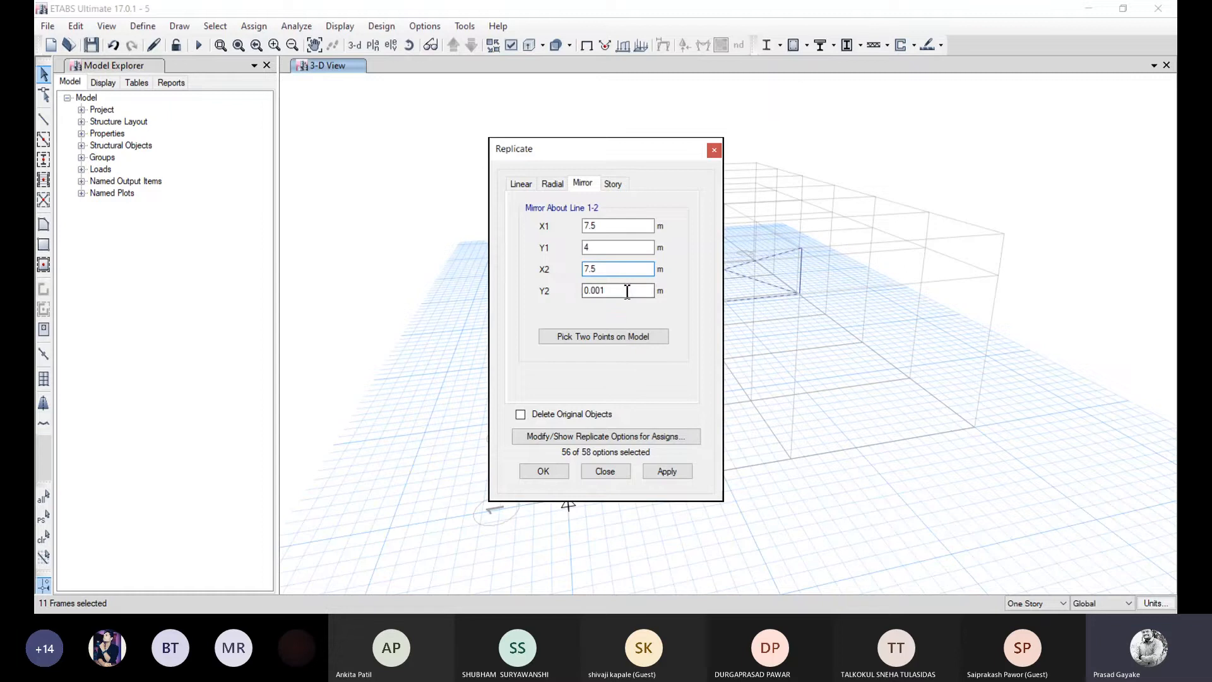
{"action": "left_click_drag", "start_coordinate": [625, 290], "coordinate": [559, 293]}
{"action": "type", "text": "0"}
- Mirror the selected half-truss and column about grid B, picking grid points B-2 and B-1 in the Story1 plan view
{"action": "left_click", "coordinate": [564, 337]}
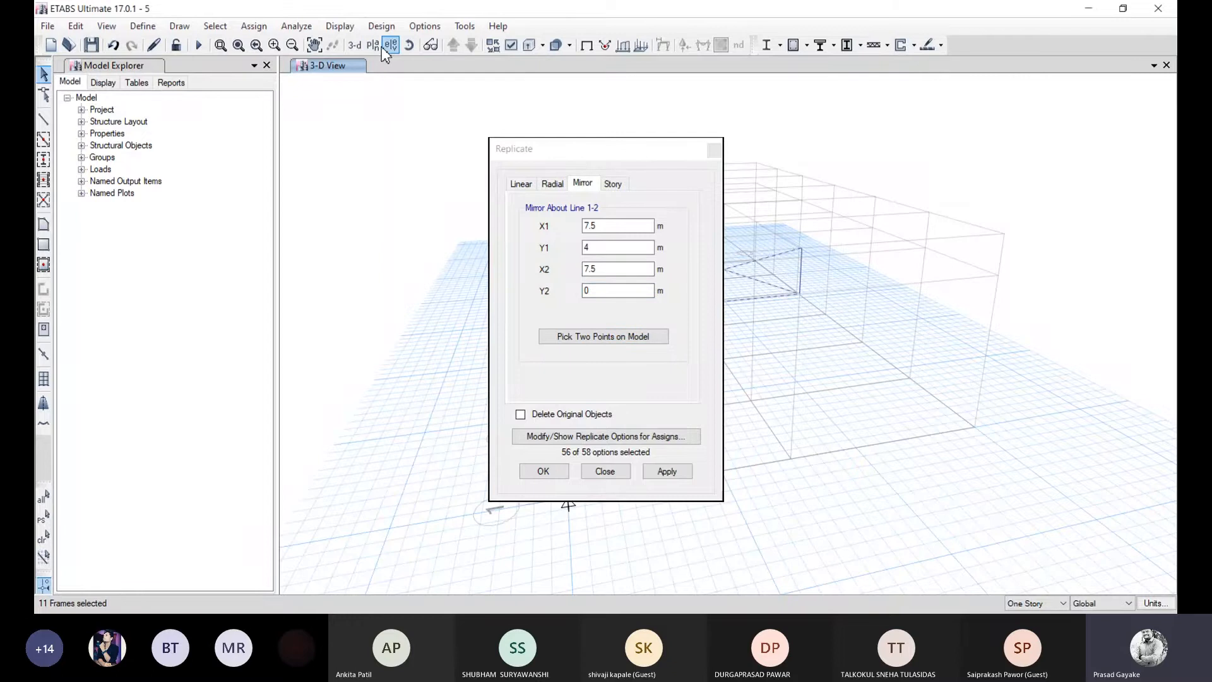
{"action": "left_click", "coordinate": [381, 46]}
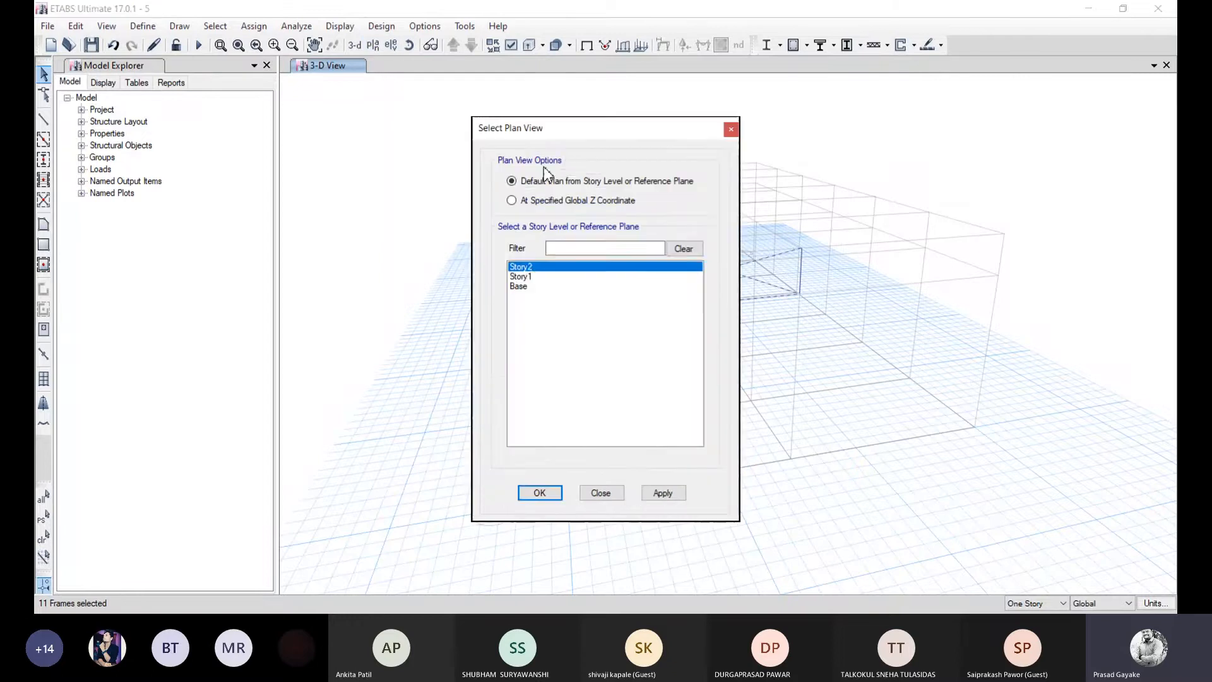
{"action": "left_click", "coordinate": [531, 276]}
{"action": "left_click", "coordinate": [663, 493]}
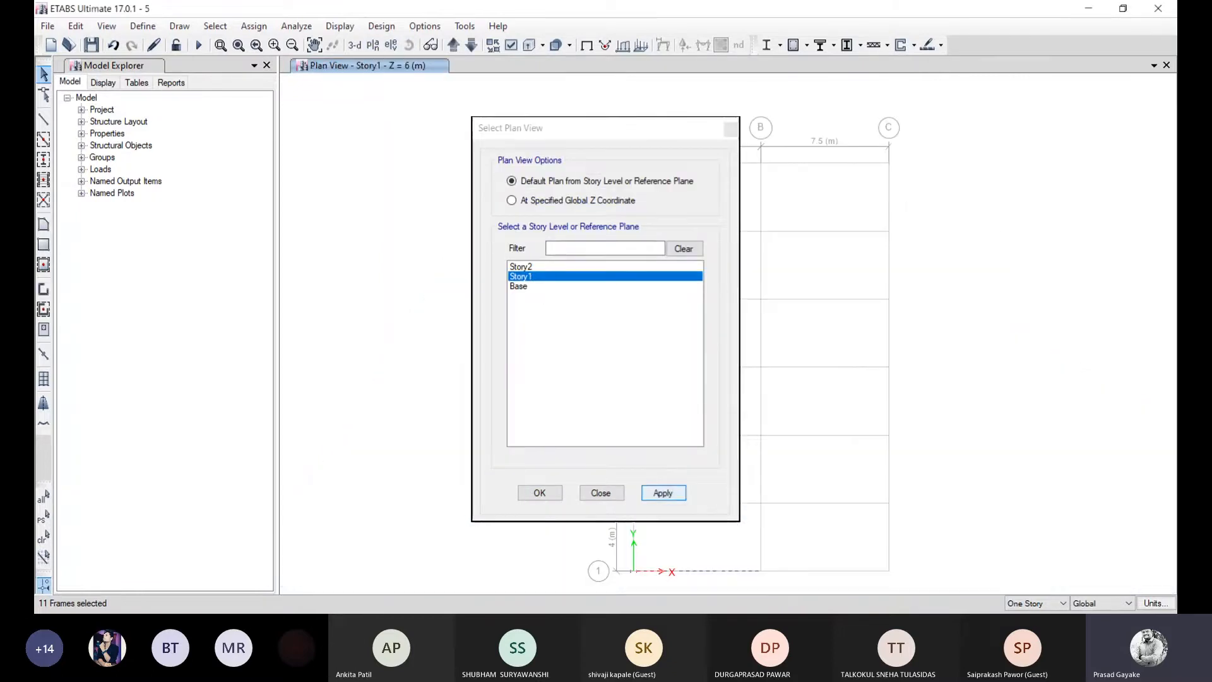
{"action": "left_click_drag", "start_coordinate": [607, 125], "coordinate": [369, 116]}
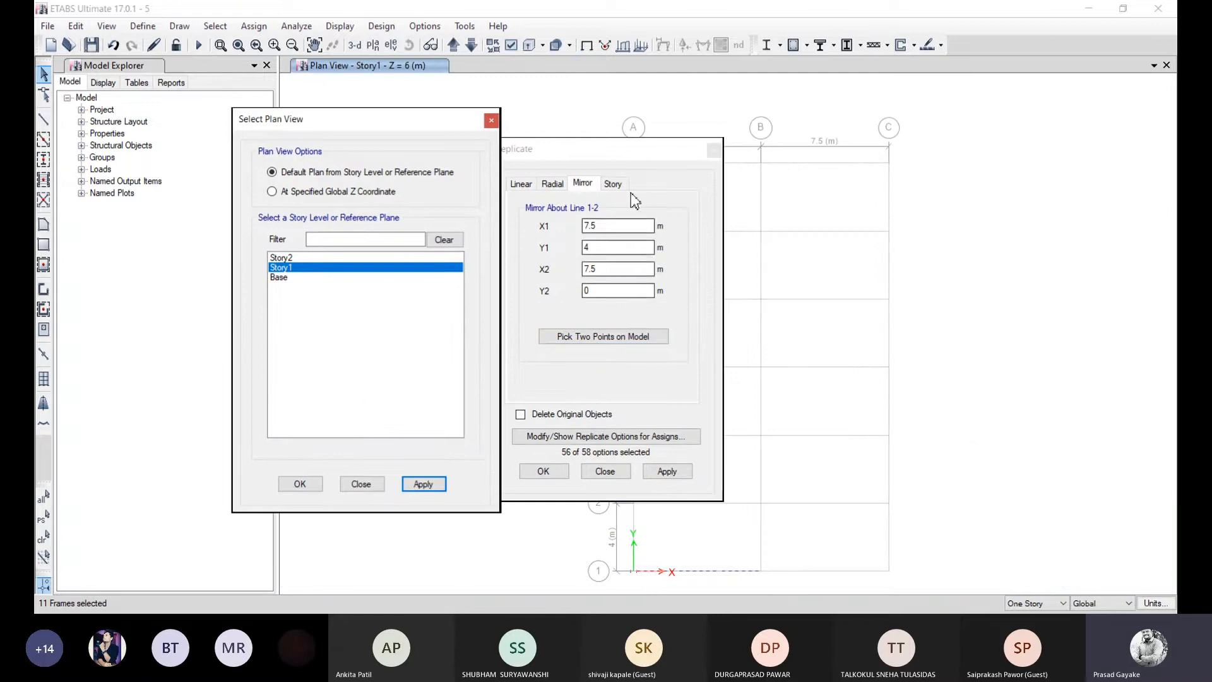
{"action": "left_click_drag", "start_coordinate": [619, 155], "coordinate": [986, 163]}
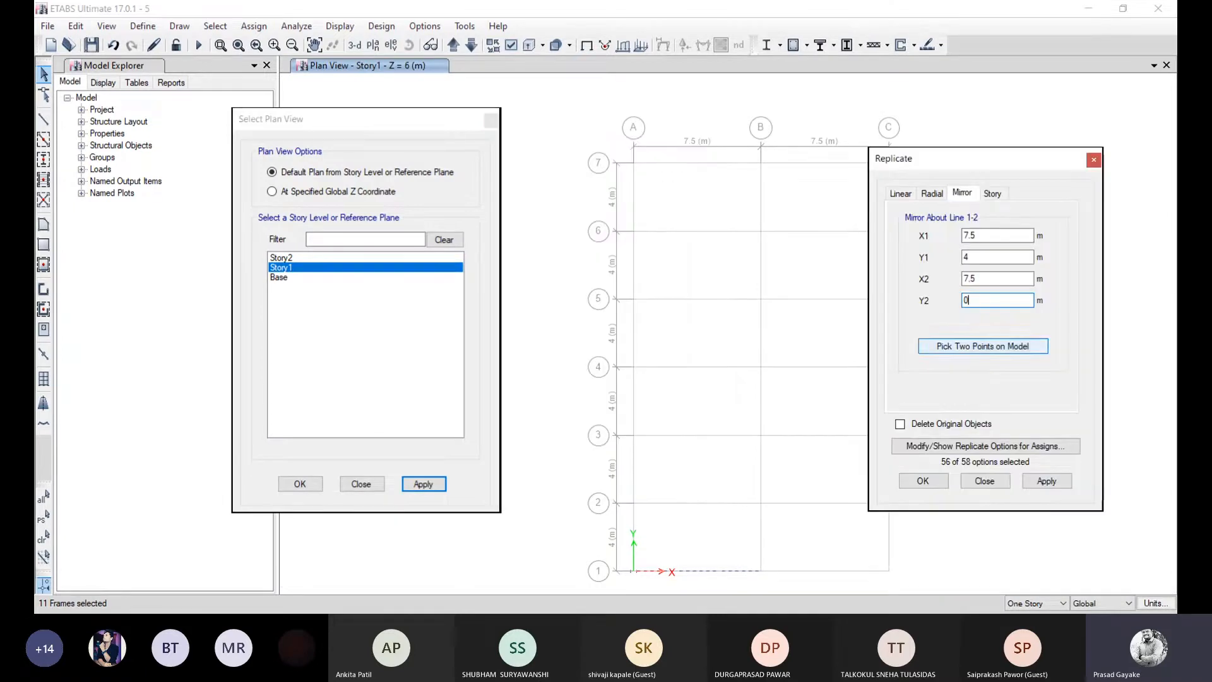
{"action": "left_click", "coordinate": [983, 346]}
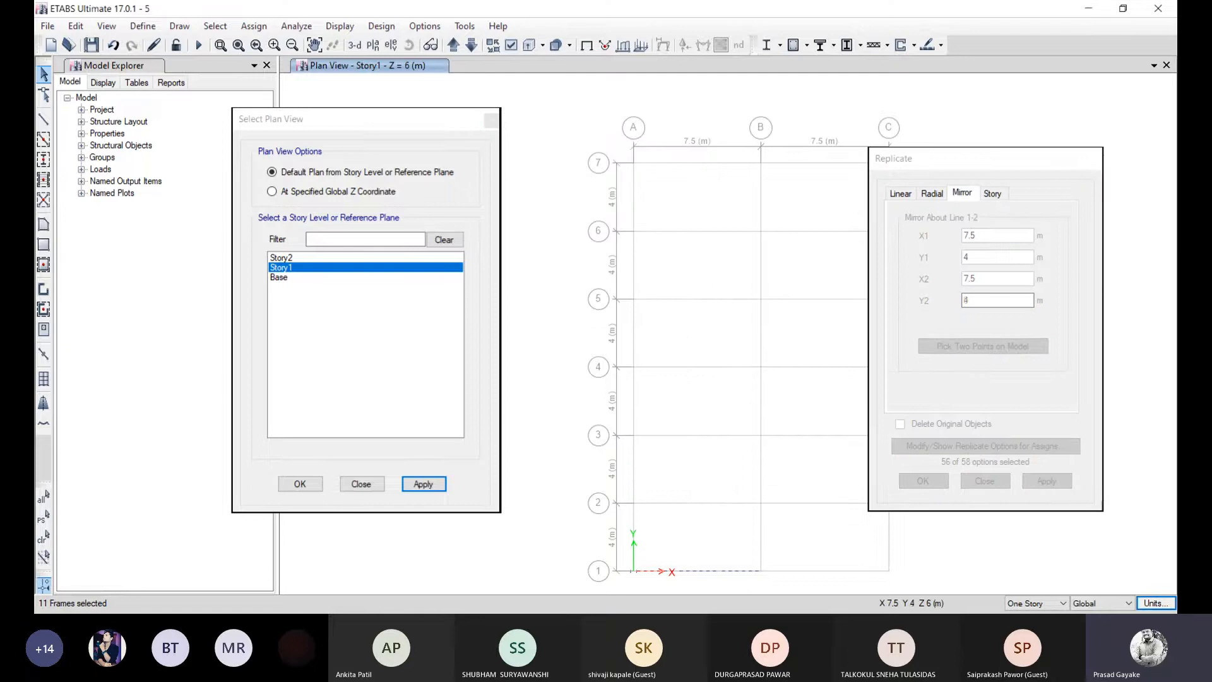
{"action": "left_click", "coordinate": [761, 571]}
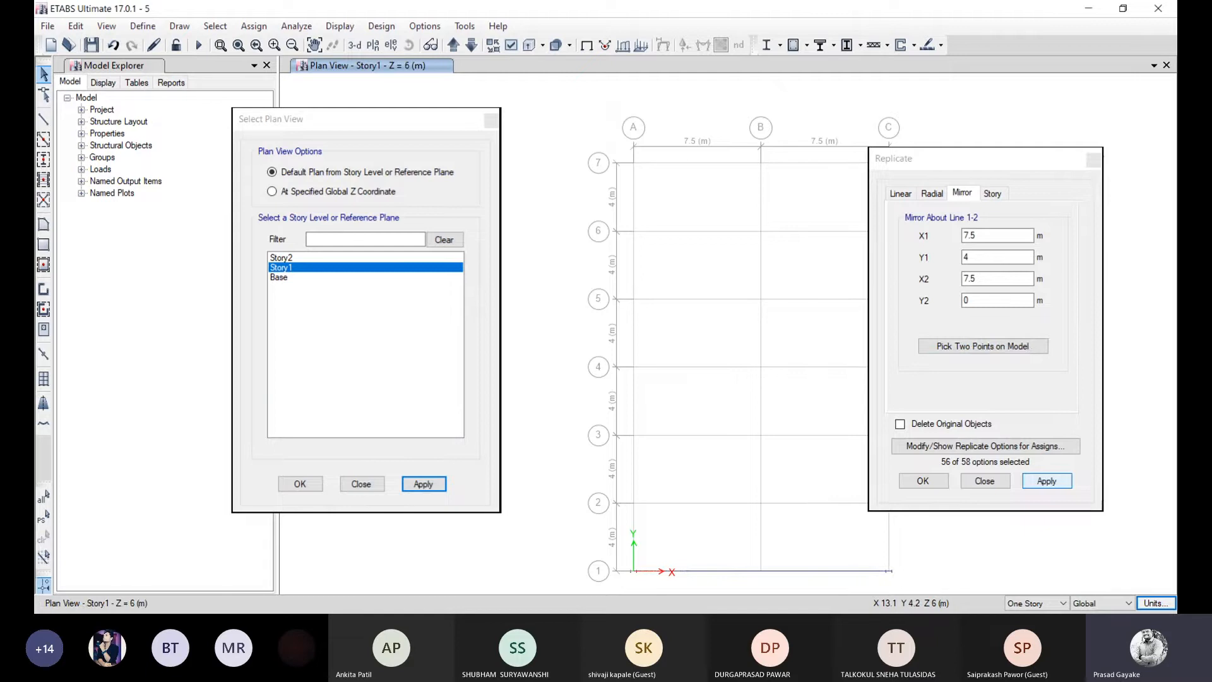
{"action": "left_click", "coordinate": [923, 481]}
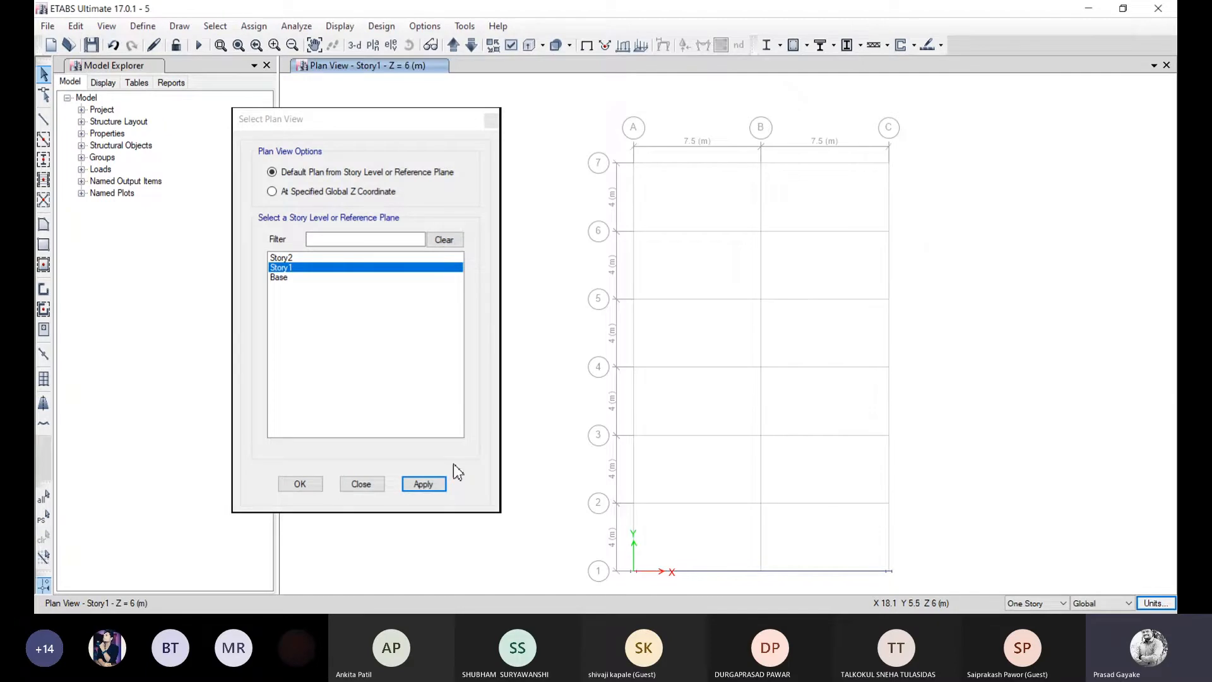
{"action": "left_click", "coordinate": [361, 483]}
- In the 3-D view, divide each of the six top-chord frames of the grid line 1 truss into 3 frame objects
{"action": "left_click", "coordinate": [358, 46]}
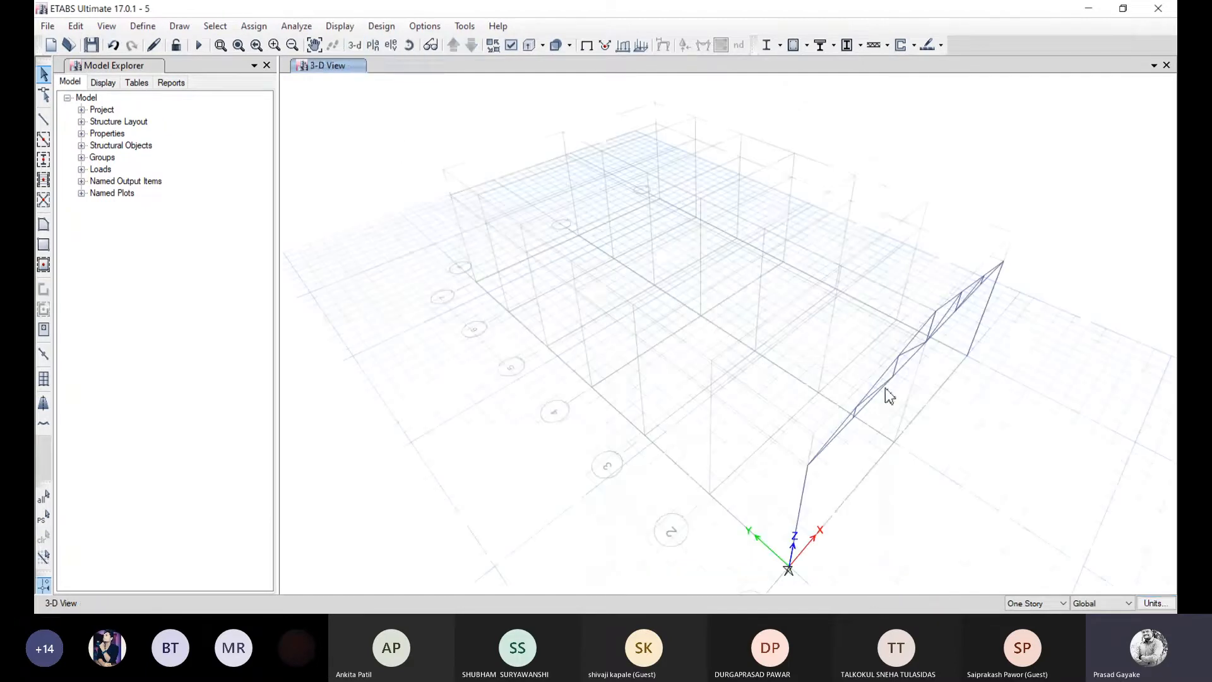
{"action": "left_click", "coordinate": [408, 45]}
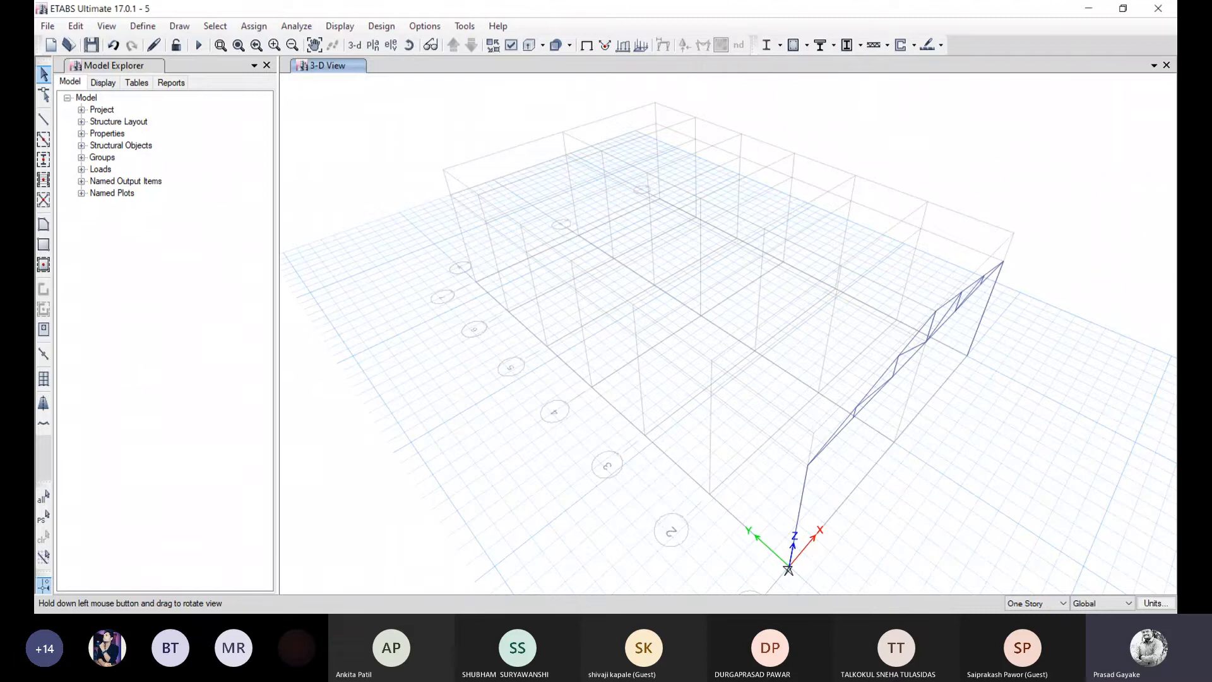
{"action": "left_click_drag", "start_coordinate": [726, 341], "coordinate": [632, 303]}
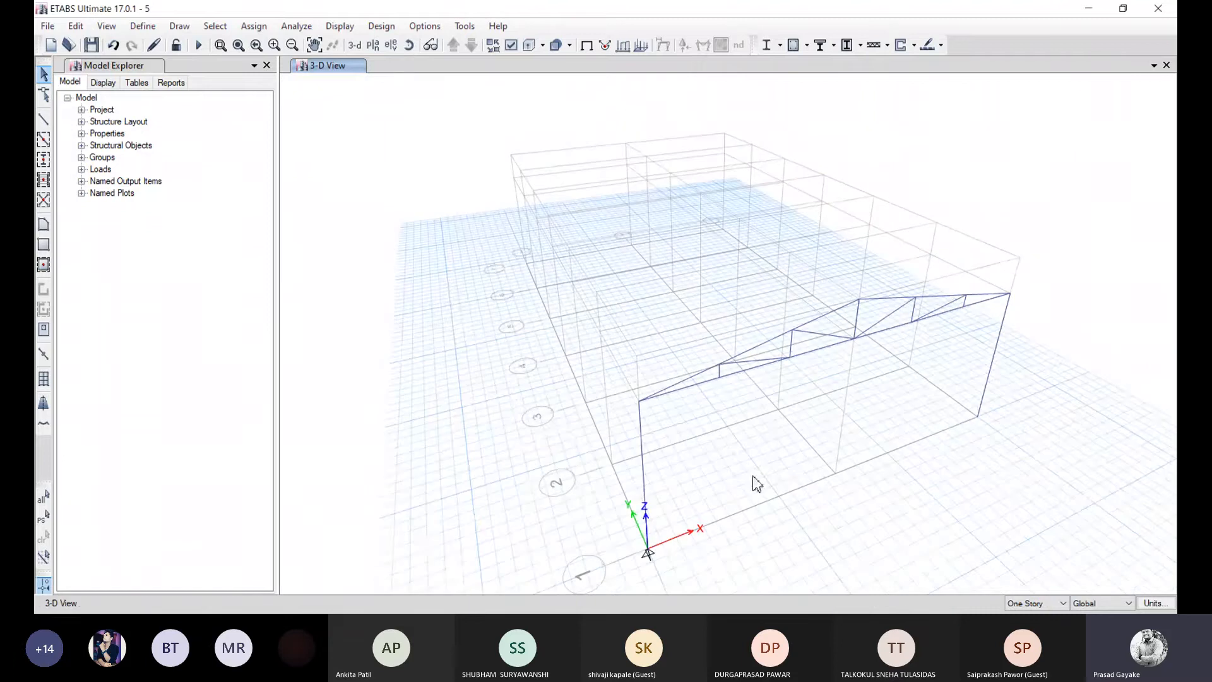
{"action": "left_click", "coordinate": [693, 380]}
{"action": "left_click", "coordinate": [761, 343]}
{"action": "left_click", "coordinate": [891, 300]}
{"action": "left_click", "coordinate": [935, 296]}
{"action": "left_click", "coordinate": [986, 294]}
{"action": "left_click", "coordinate": [75, 25]}
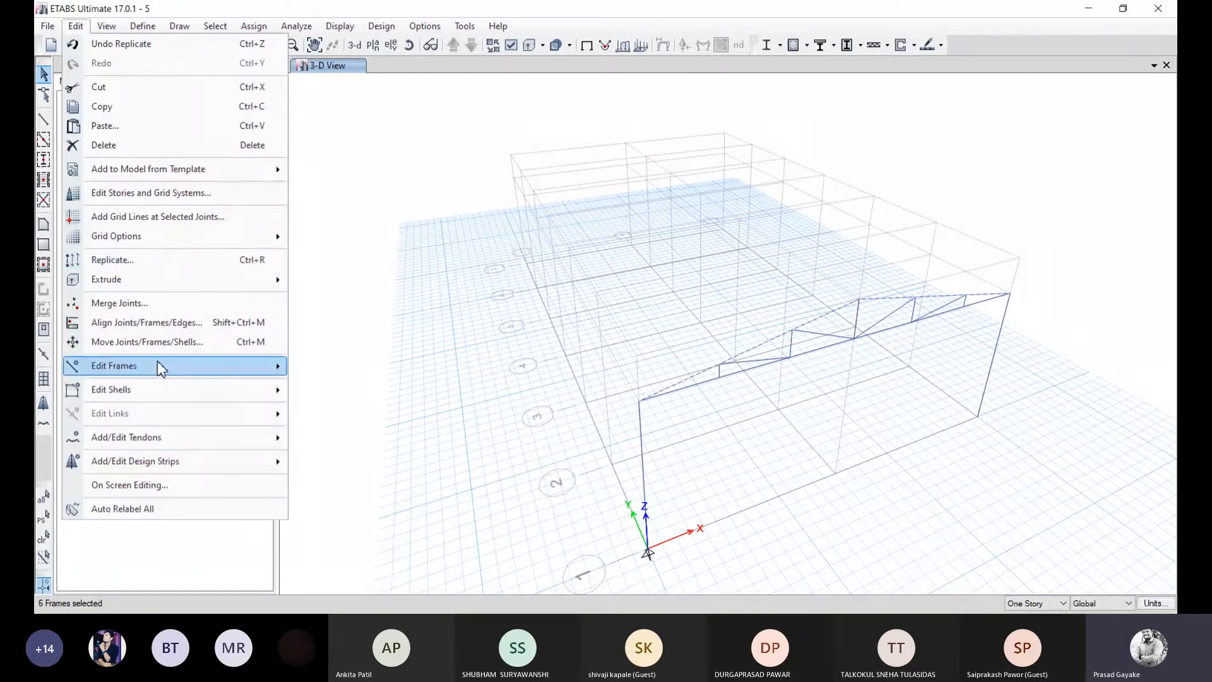
{"action": "left_click", "coordinate": [353, 411]}
{"action": "left_click", "coordinate": [526, 294]}
{"action": "left_click", "coordinate": [589, 292]}
{"action": "type", "text": "3"}
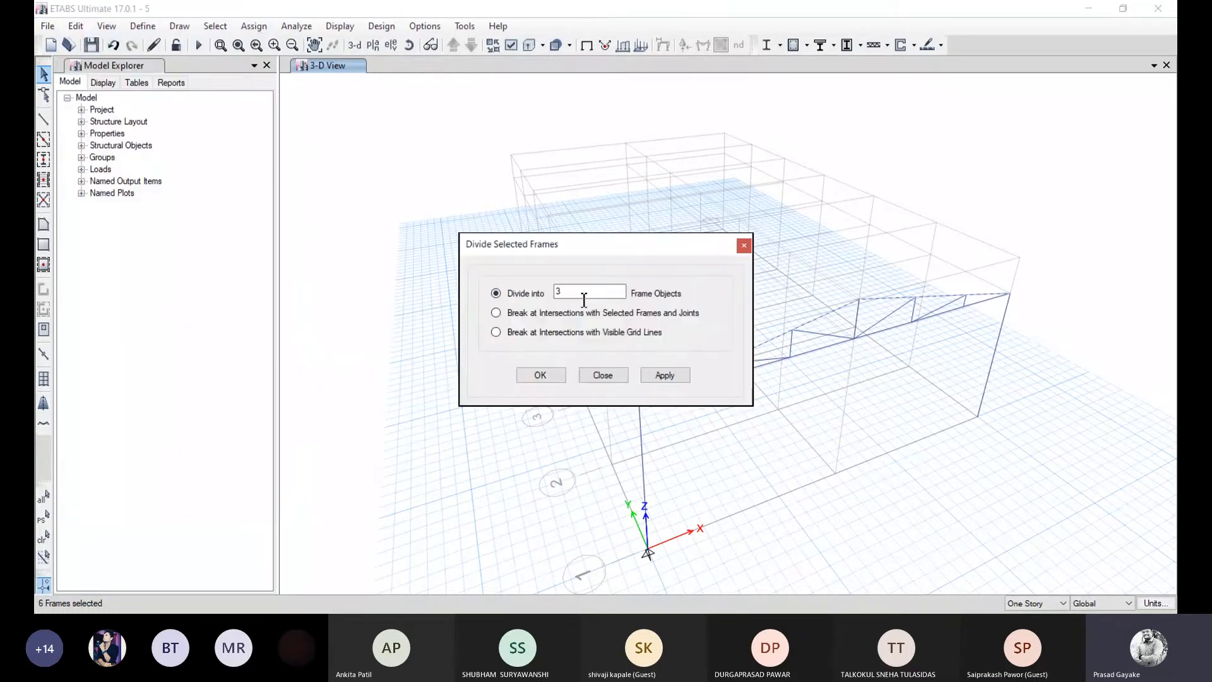
{"action": "left_click", "coordinate": [663, 376]}
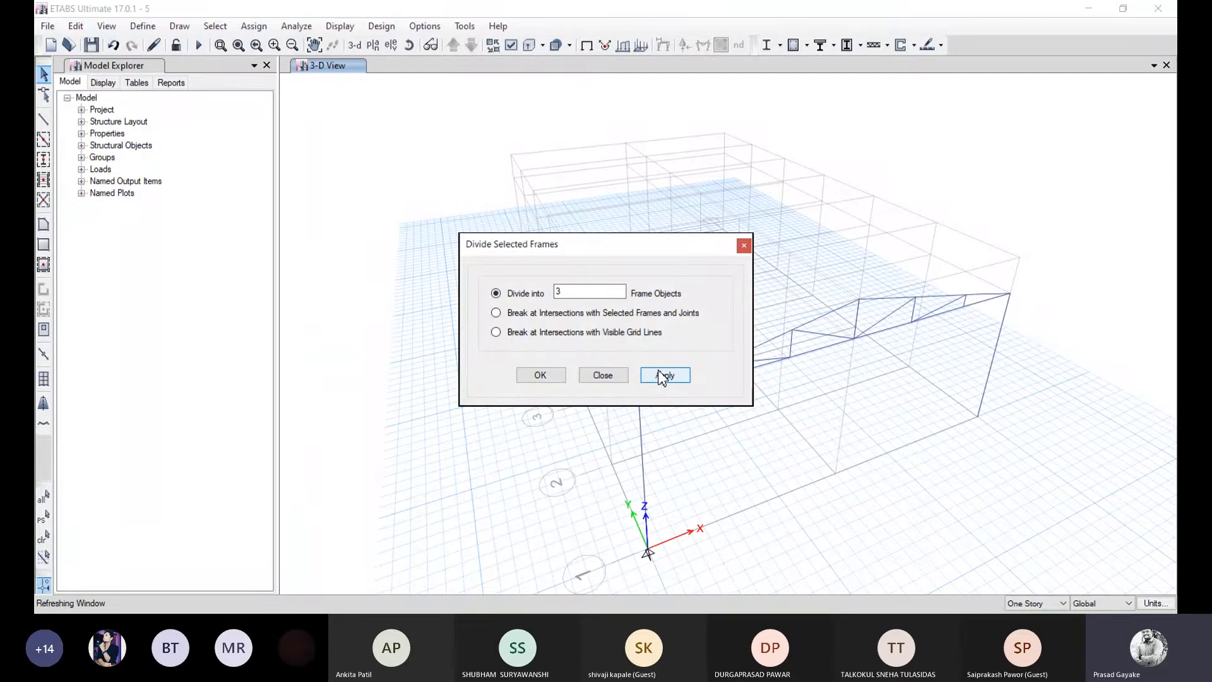
{"action": "left_click", "coordinate": [549, 379]}
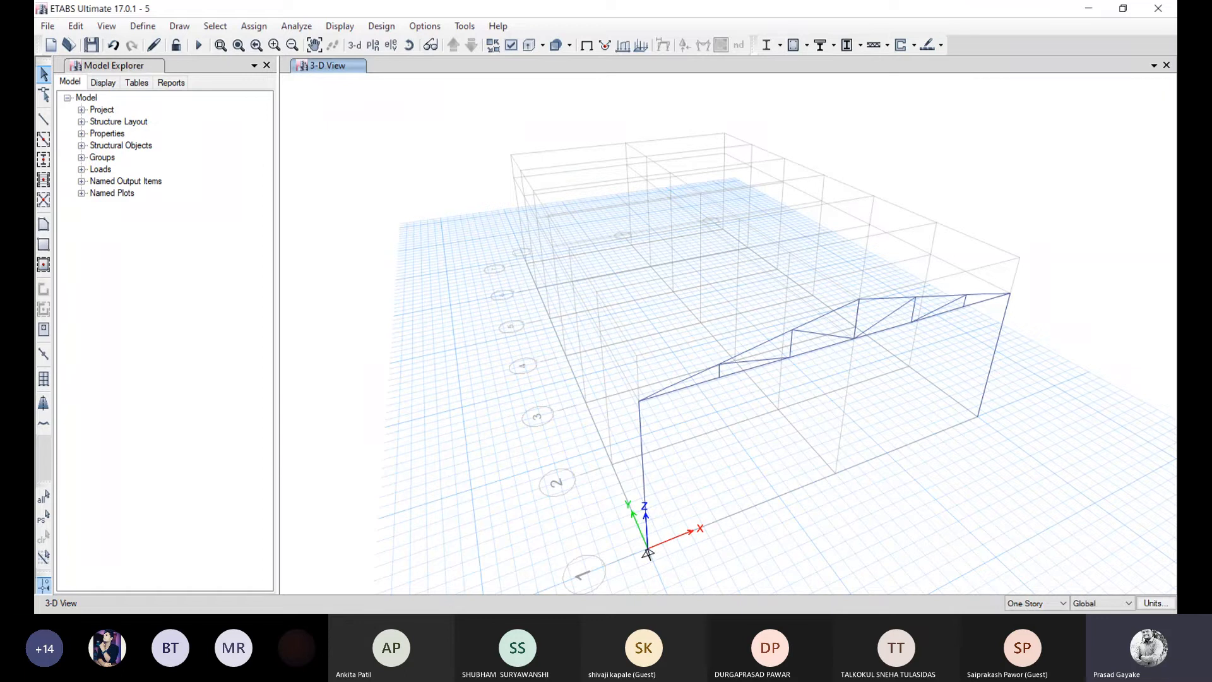
- Set the frame property for line drawing to ISB96X48X4.8 and leave the line command
{"action": "left_click", "coordinate": [43, 118]}
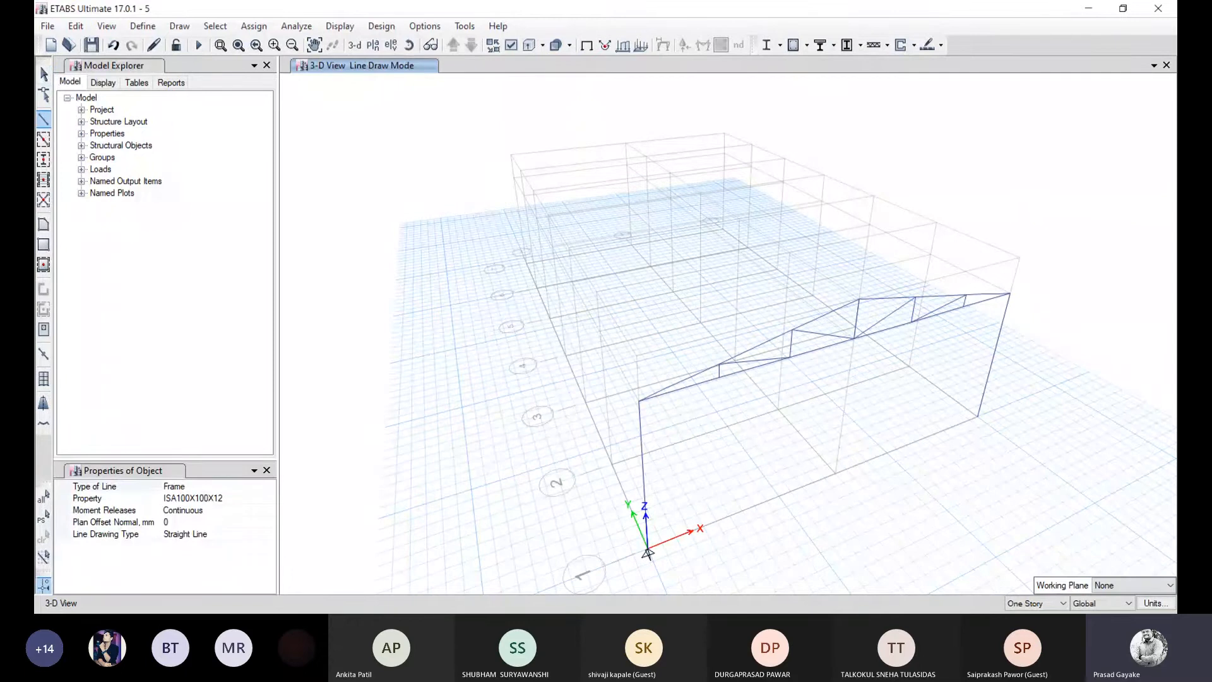
{"action": "left_click", "coordinate": [193, 498]}
{"action": "left_click", "coordinate": [269, 498]}
{"action": "scroll", "coordinate": [212, 547], "scroll_direction": "down", "scroll_amount": 2}
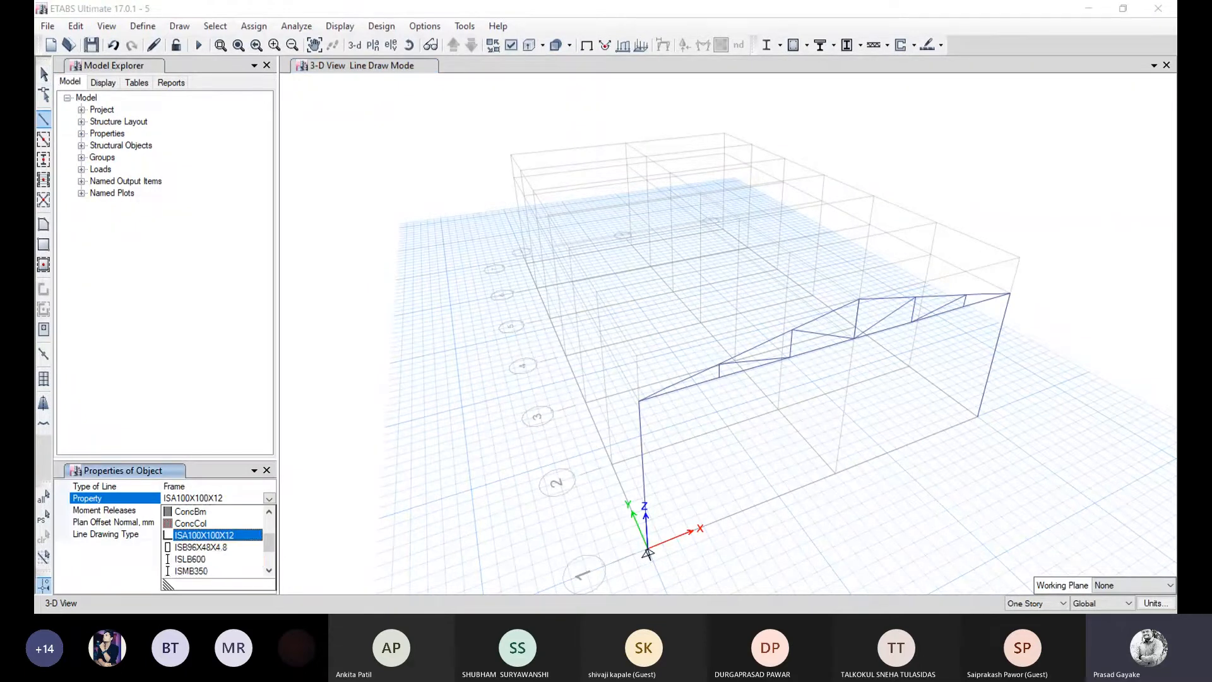
{"action": "left_click", "coordinate": [201, 548]}
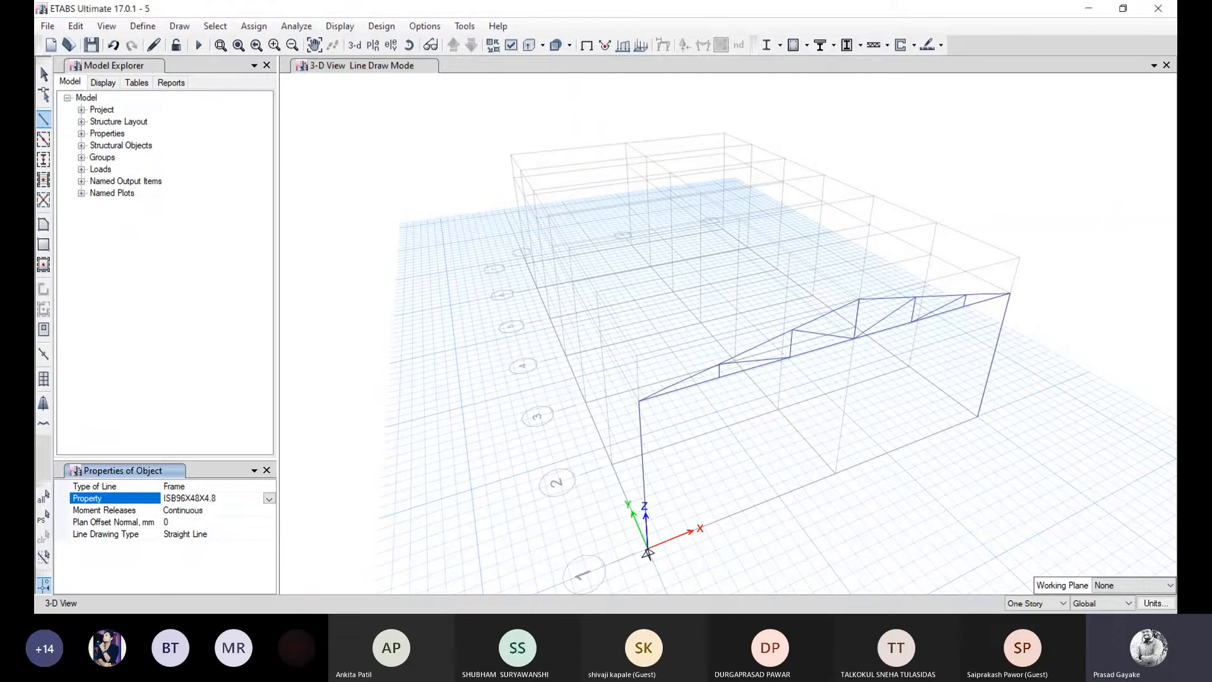
{"action": "left_click", "coordinate": [640, 404]}
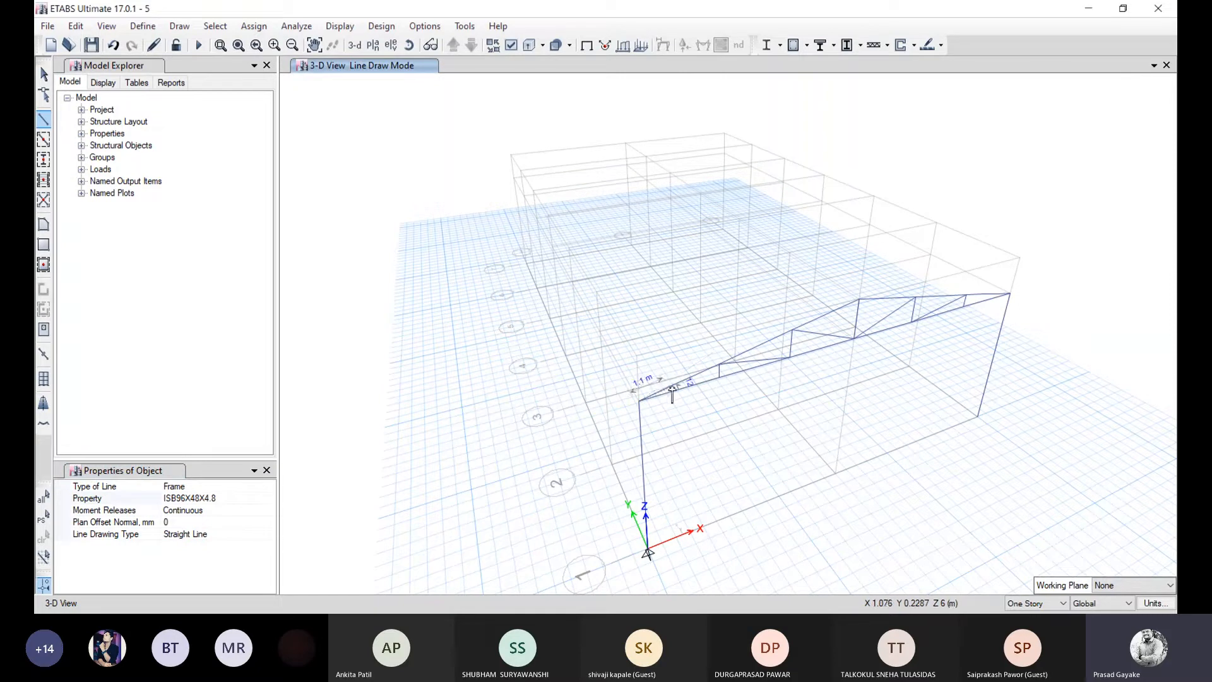
{"action": "key", "text": "Escape"}
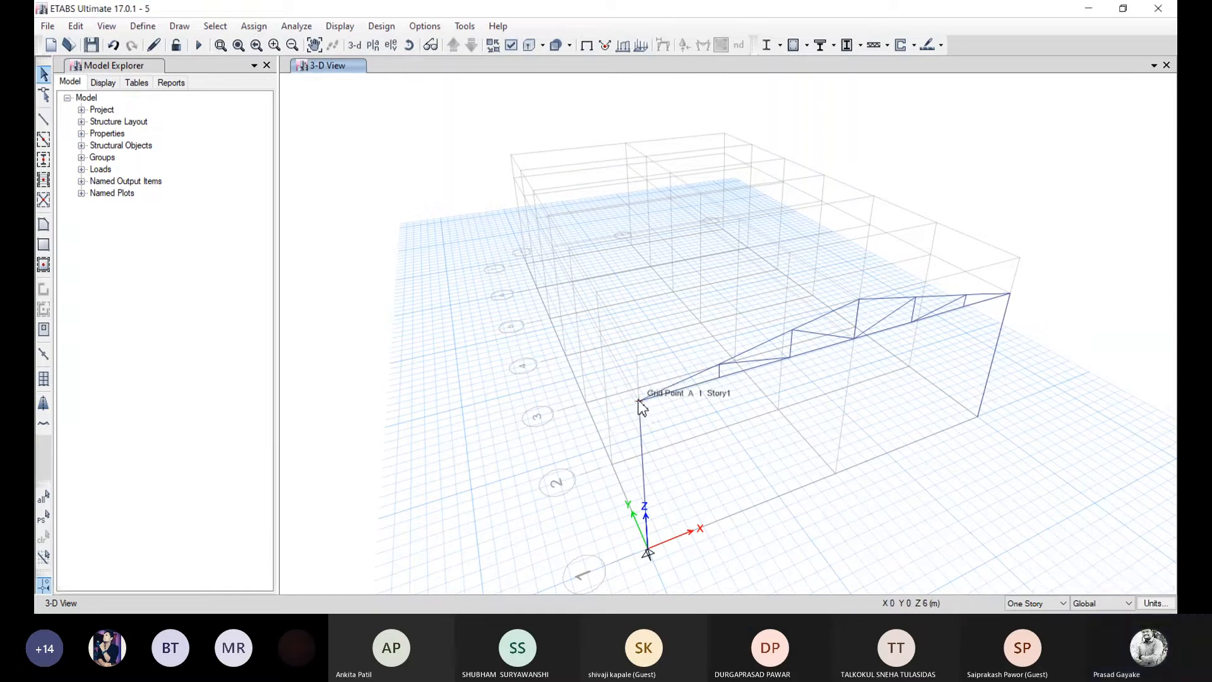
- Select all the top-chord joints of the truss from grid point A-1 across the ridge to grid point C-1
{"action": "left_click", "coordinate": [668, 391]}
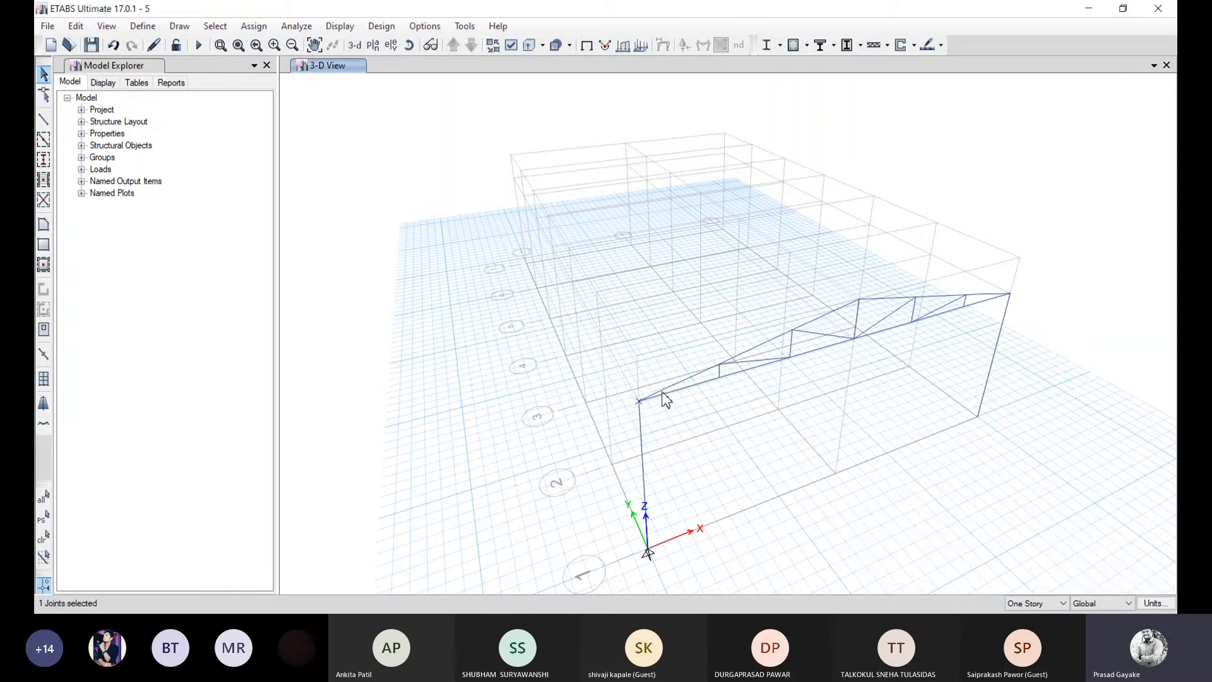
{"action": "left_click", "coordinate": [693, 379]}
{"action": "left_click", "coordinate": [694, 377]}
{"action": "left_click", "coordinate": [720, 365]}
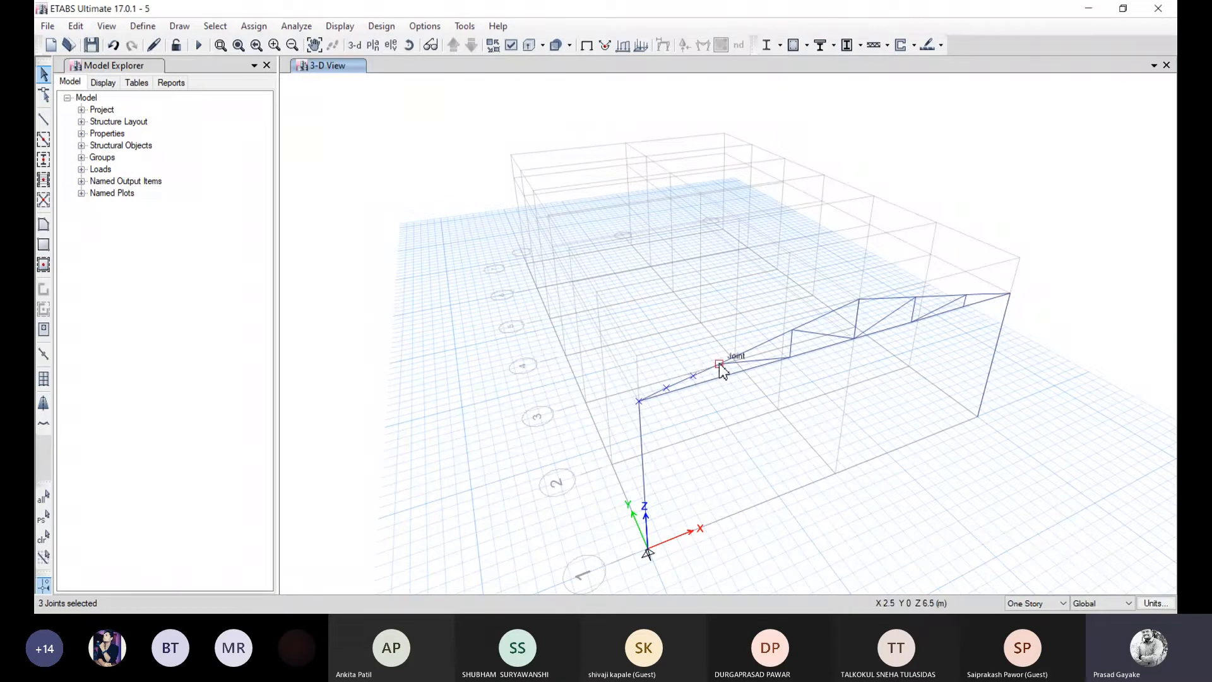
{"action": "left_click", "coordinate": [746, 353]}
{"action": "left_click", "coordinate": [769, 341]}
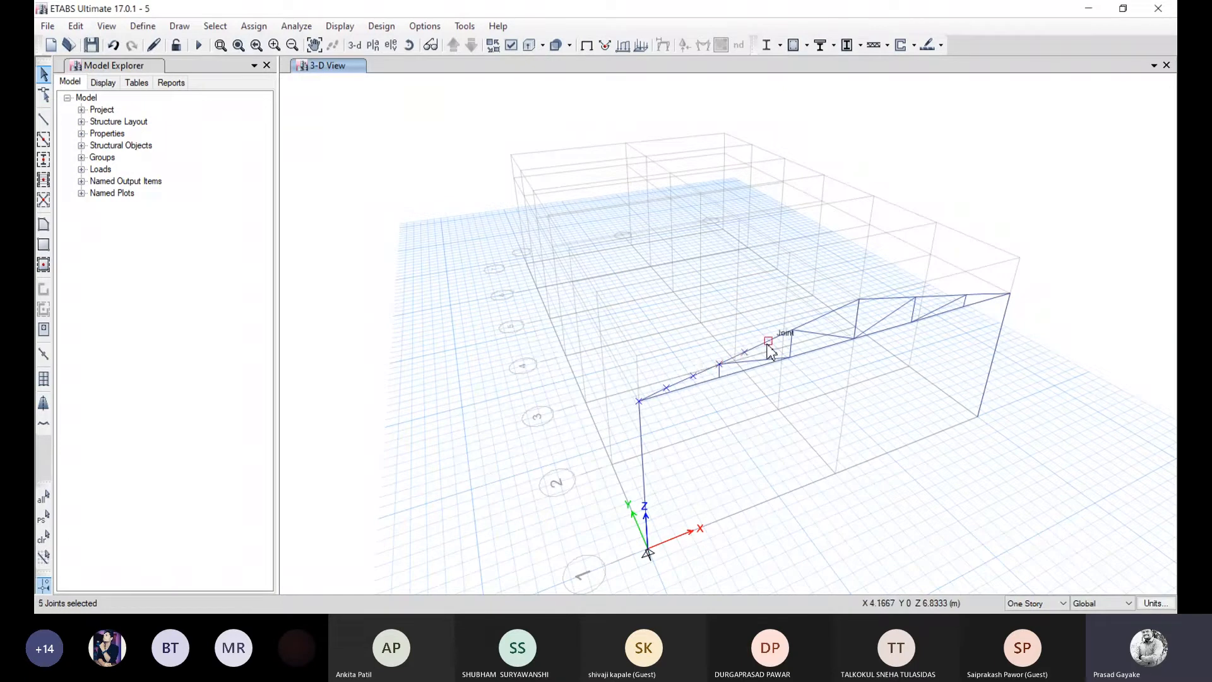
{"action": "left_click", "coordinate": [793, 330]}
{"action": "left_click", "coordinate": [815, 319]}
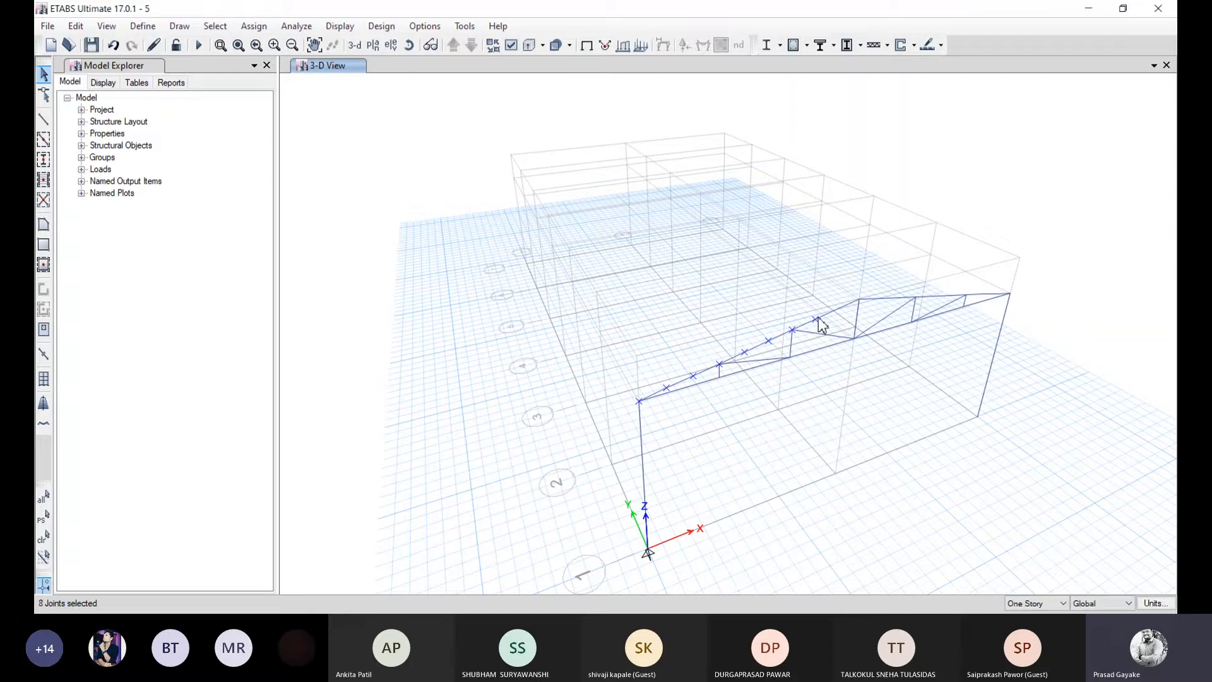
{"action": "left_click", "coordinate": [838, 309]}
{"action": "left_click", "coordinate": [859, 300]}
{"action": "left_click", "coordinate": [880, 299]}
{"action": "left_click", "coordinate": [898, 298]}
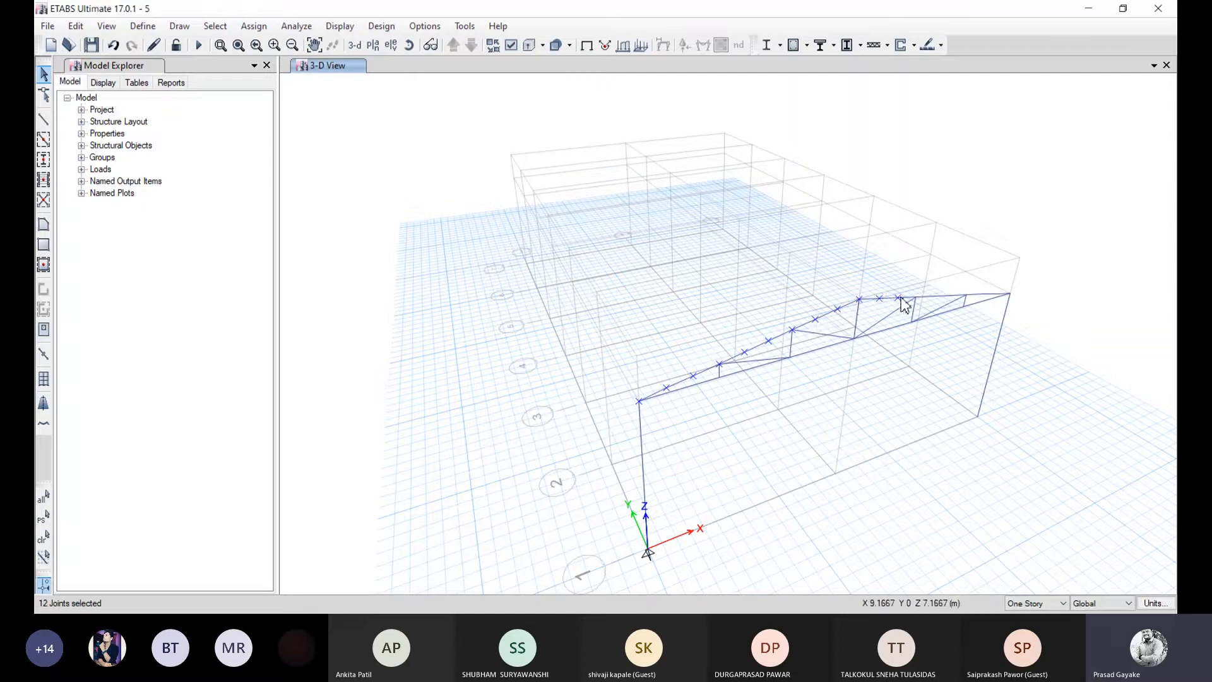
{"action": "left_click", "coordinate": [915, 297]}
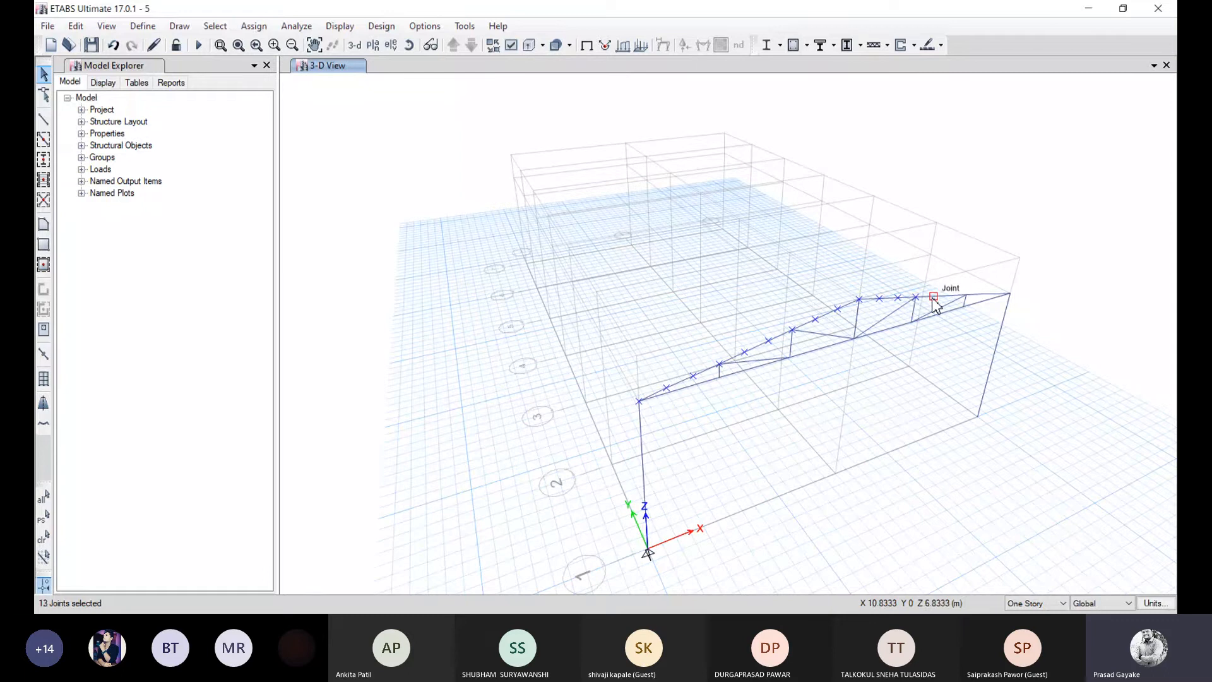
{"action": "left_click", "coordinate": [933, 296]}
{"action": "left_click", "coordinate": [950, 296]}
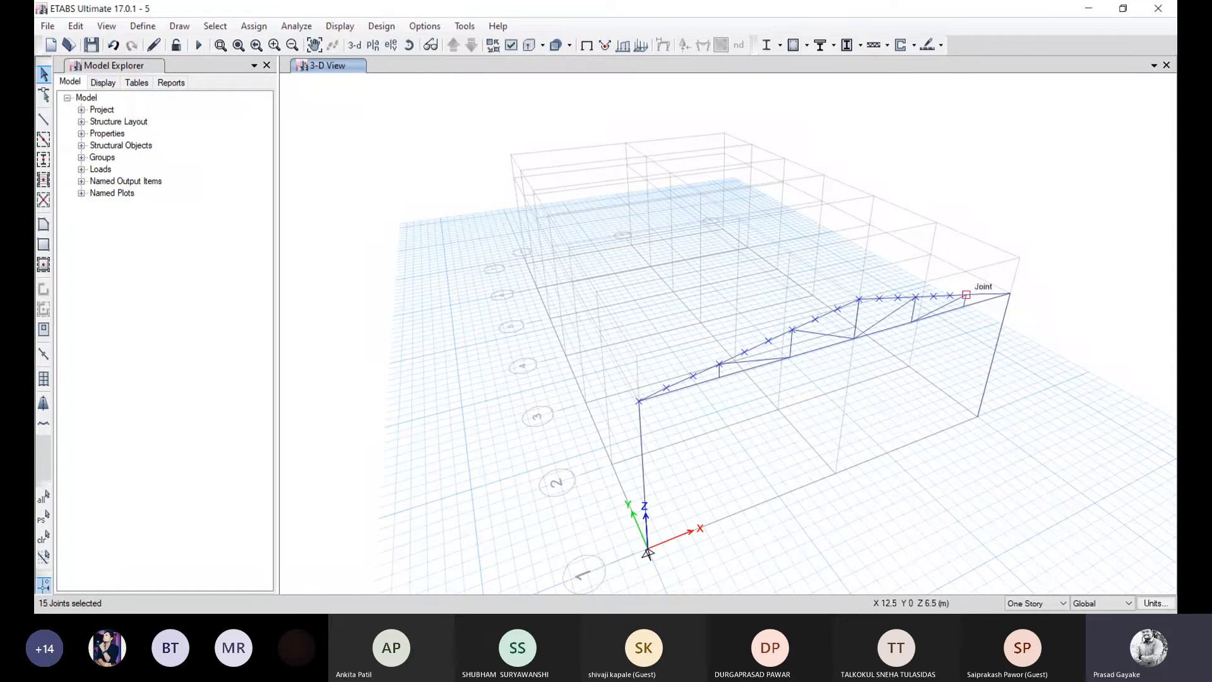
{"action": "left_click", "coordinate": [966, 295]}
{"action": "left_click", "coordinate": [981, 294]}
{"action": "left_click", "coordinate": [996, 294]}
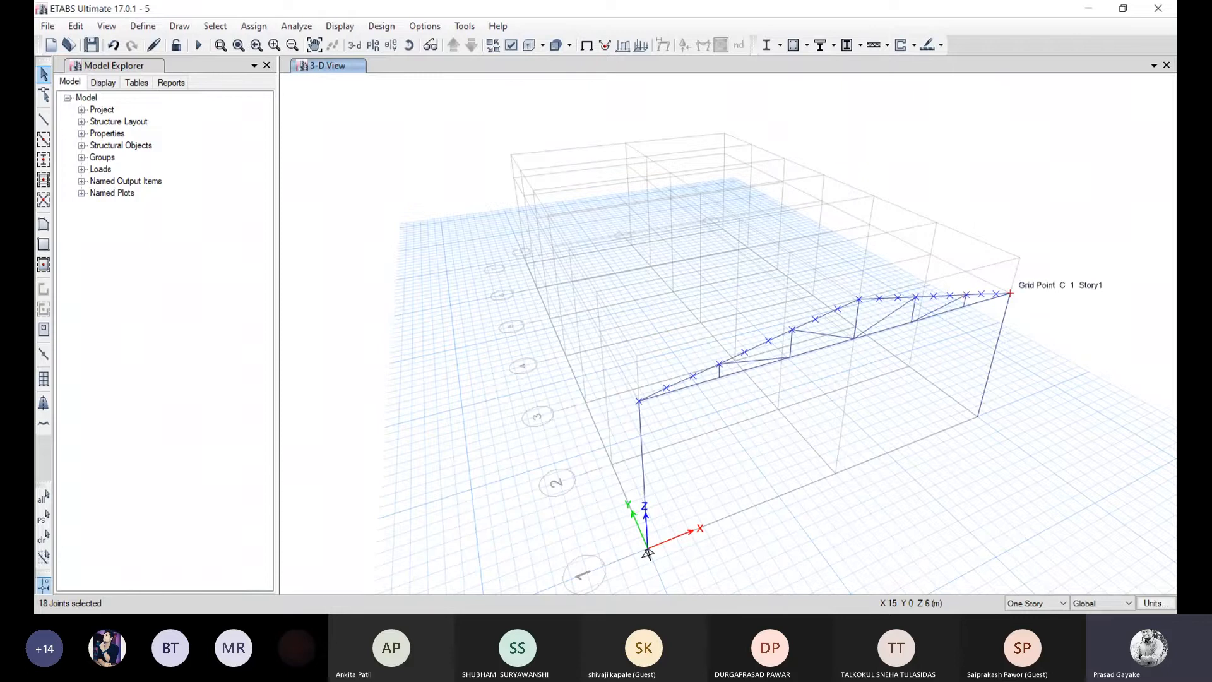
{"action": "left_click", "coordinate": [1010, 294]}
{"action": "key", "text": "ctrl+r"}
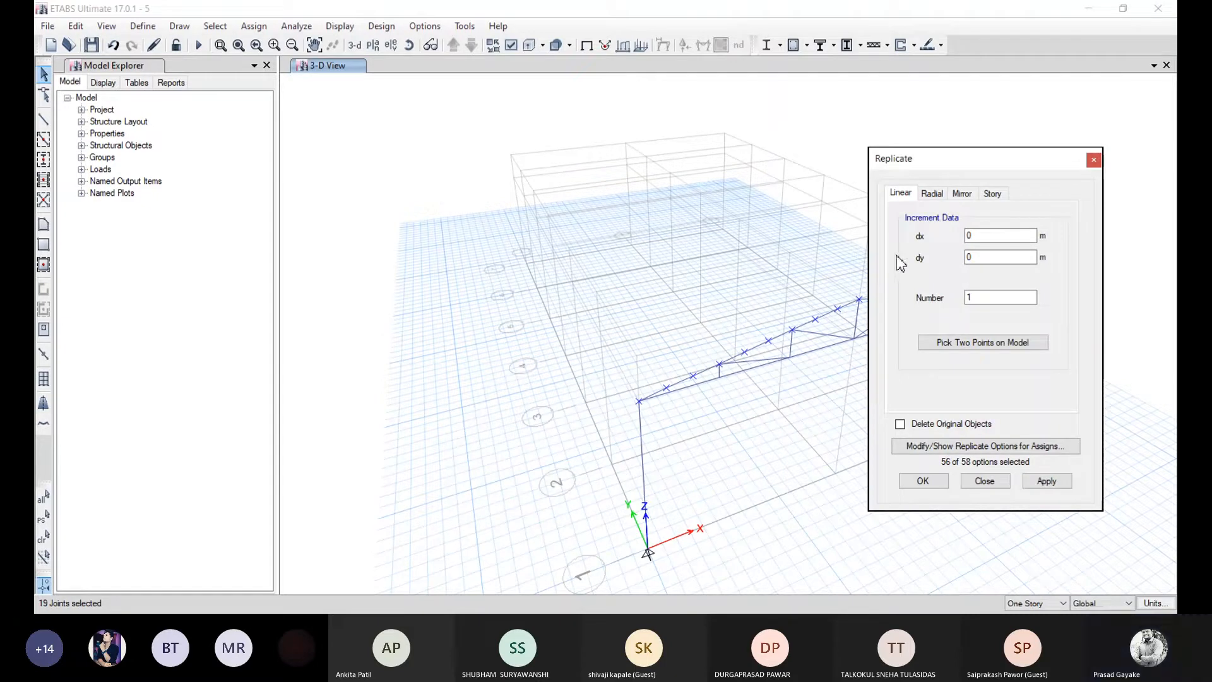
{"action": "key", "text": "Return"}
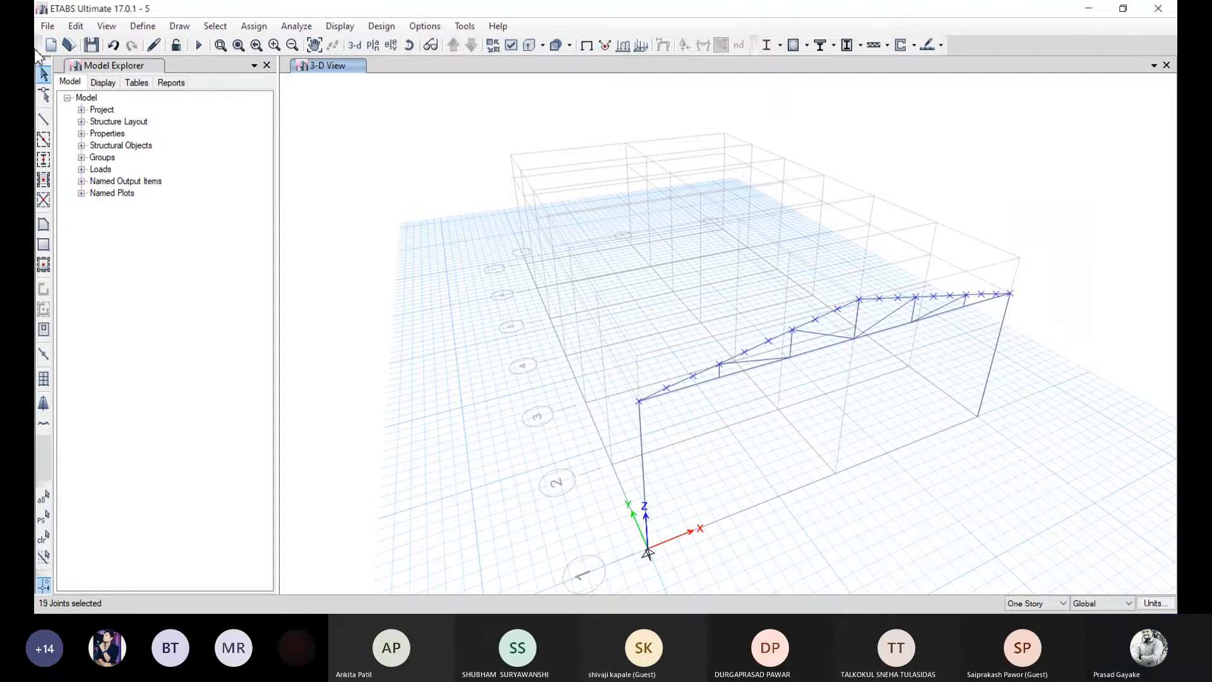
- Extrude the selected joints linearly into frames with dx 0, dy 4 and dz 0 m, and number 6
{"action": "left_click", "coordinate": [73, 27]}
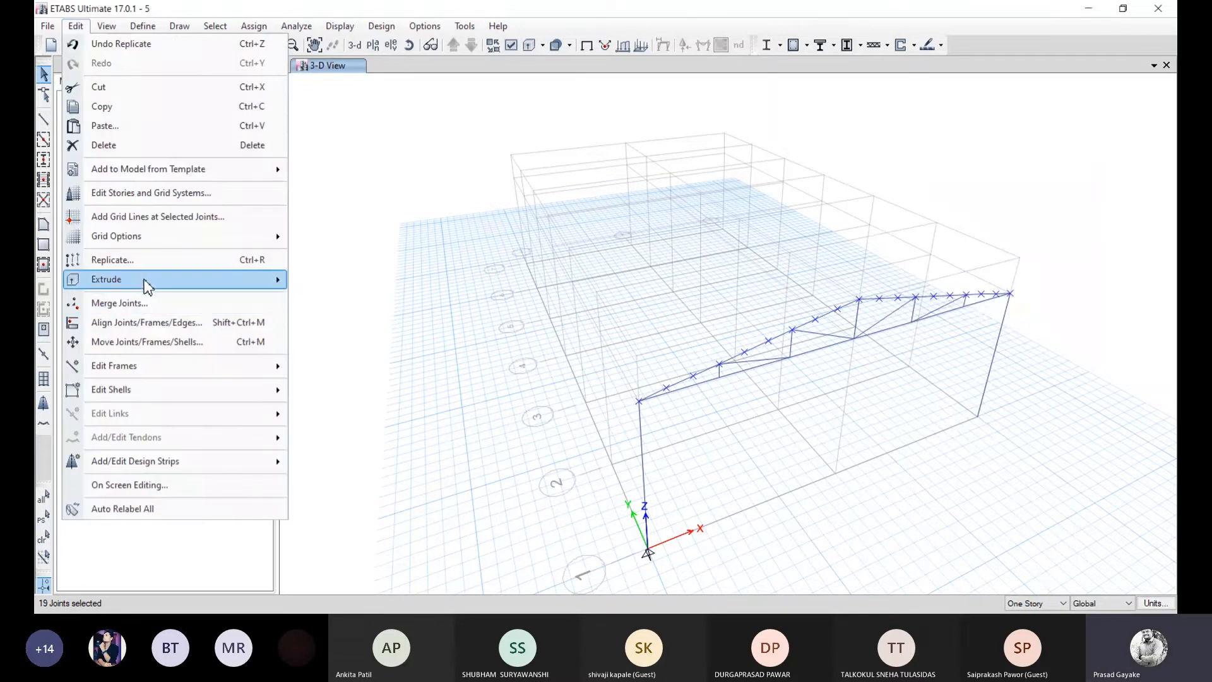
{"action": "mouse_move", "coordinate": [149, 281]}
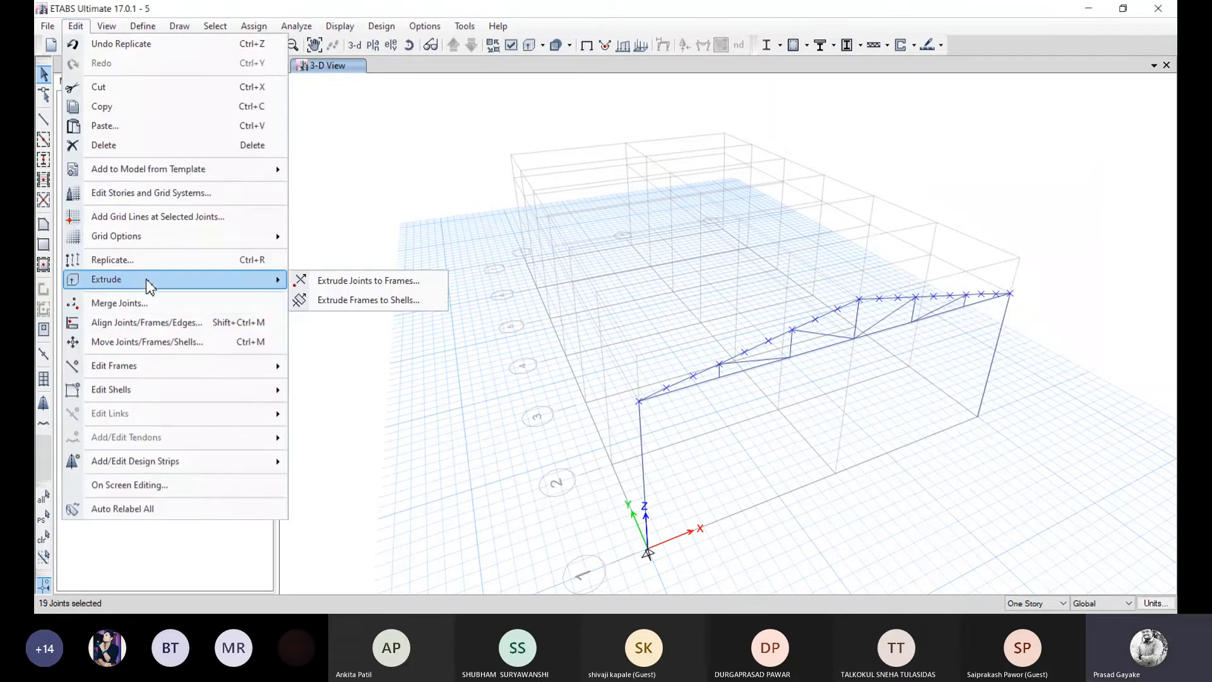
{"action": "left_click", "coordinate": [366, 282]}
{"action": "key", "text": "Tab"}
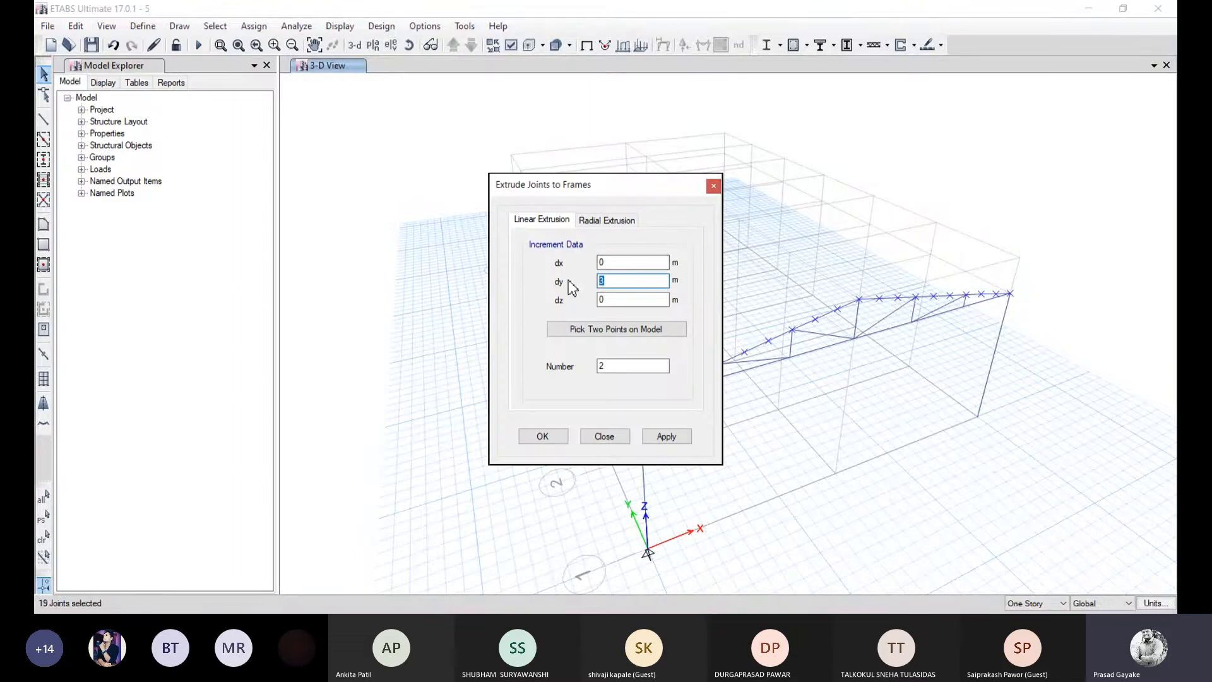
{"action": "type", "text": "4"}
{"action": "key", "text": "Tab"}
{"action": "key", "text": "Tab"}
{"action": "key", "text": "Tab"}
{"action": "type", "text": "6"}
{"action": "left_click", "coordinate": [660, 434]}
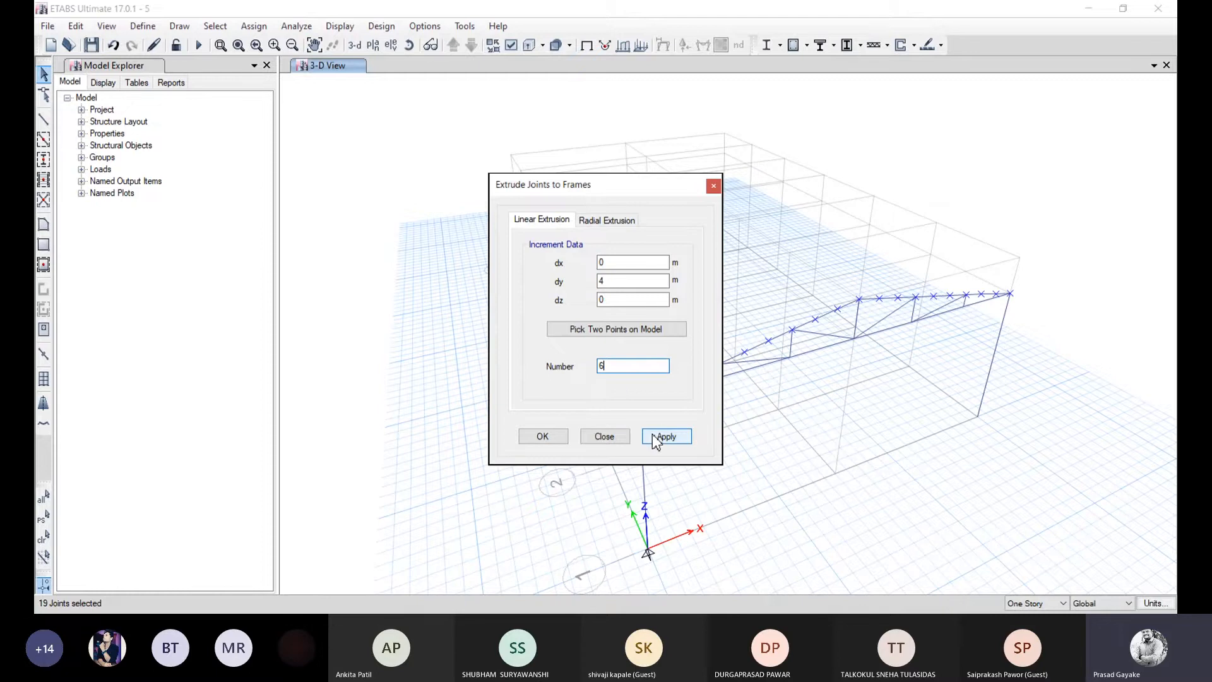
{"action": "left_click", "coordinate": [543, 437]}
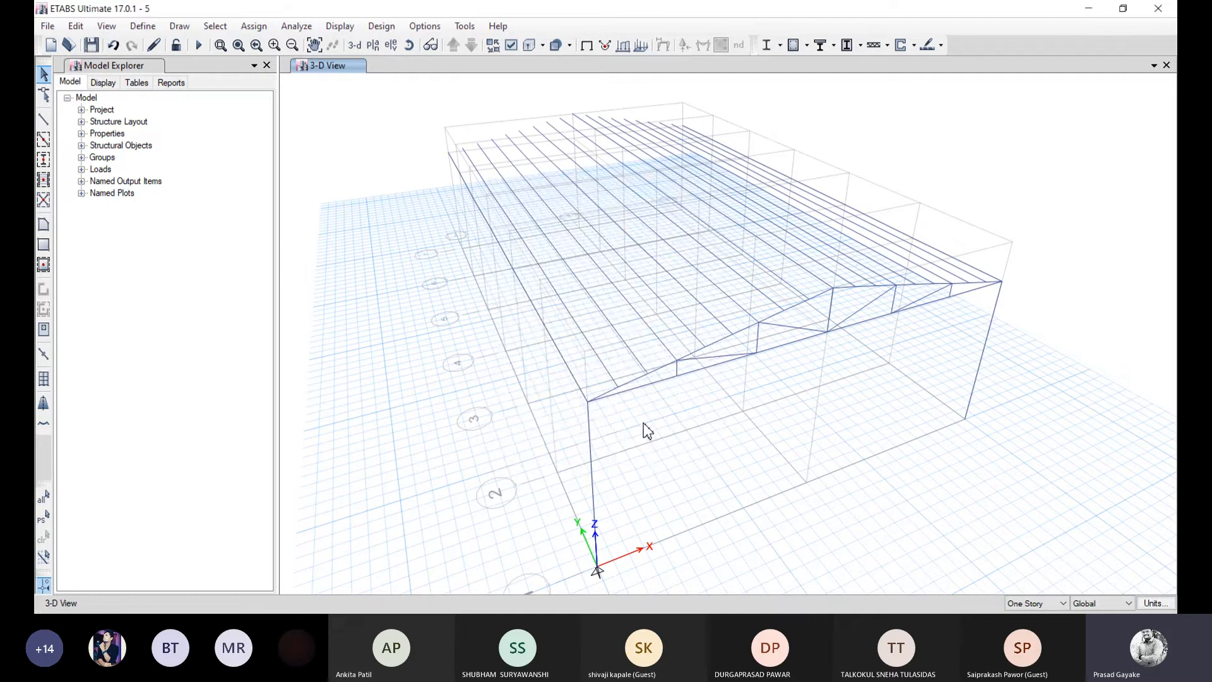
- Undo the joint extrusion and replicate the entire grid line 1 frame linearly with dx 0, dy 4 m and number 6
{"action": "key", "text": "ctrl+z"}
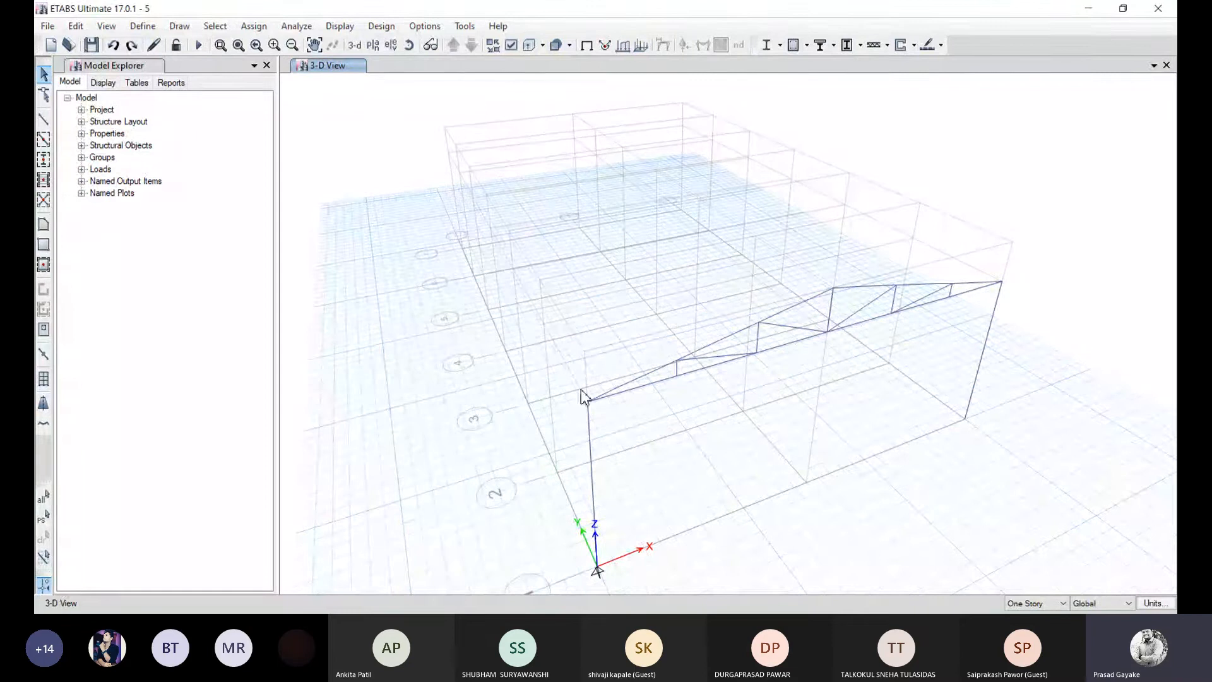
{"action": "key", "text": "ctrl+a"}
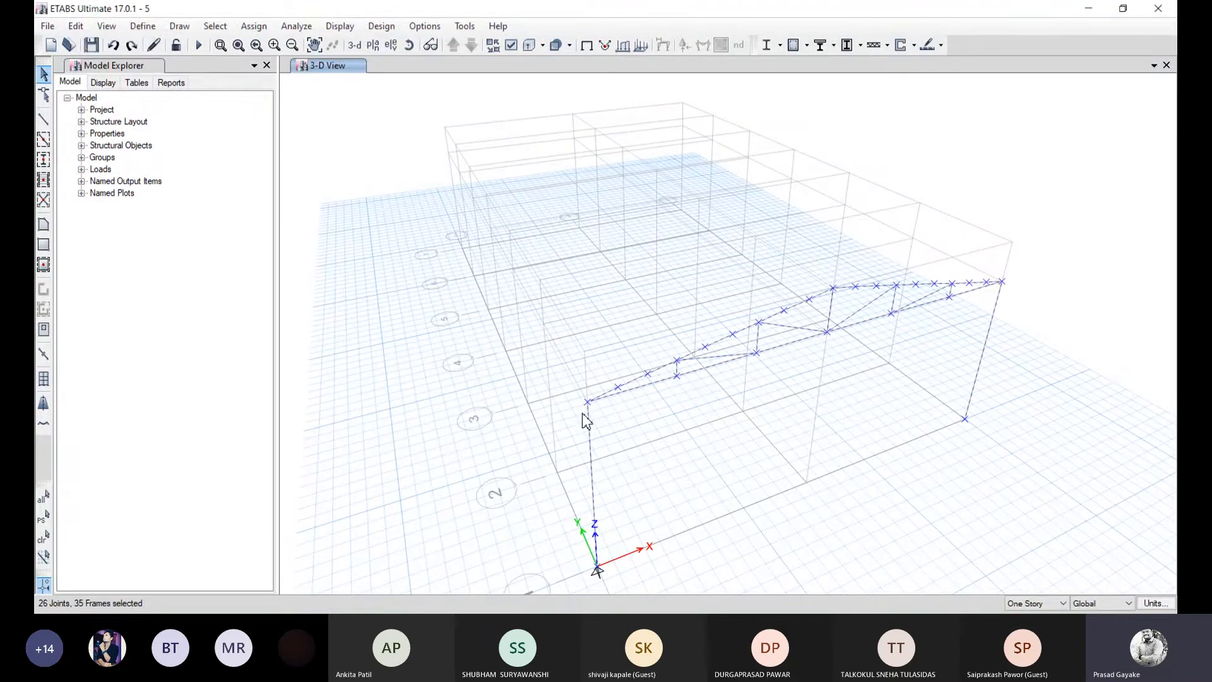
{"action": "left_click", "coordinate": [76, 26]}
{"action": "left_click", "coordinate": [207, 260]}
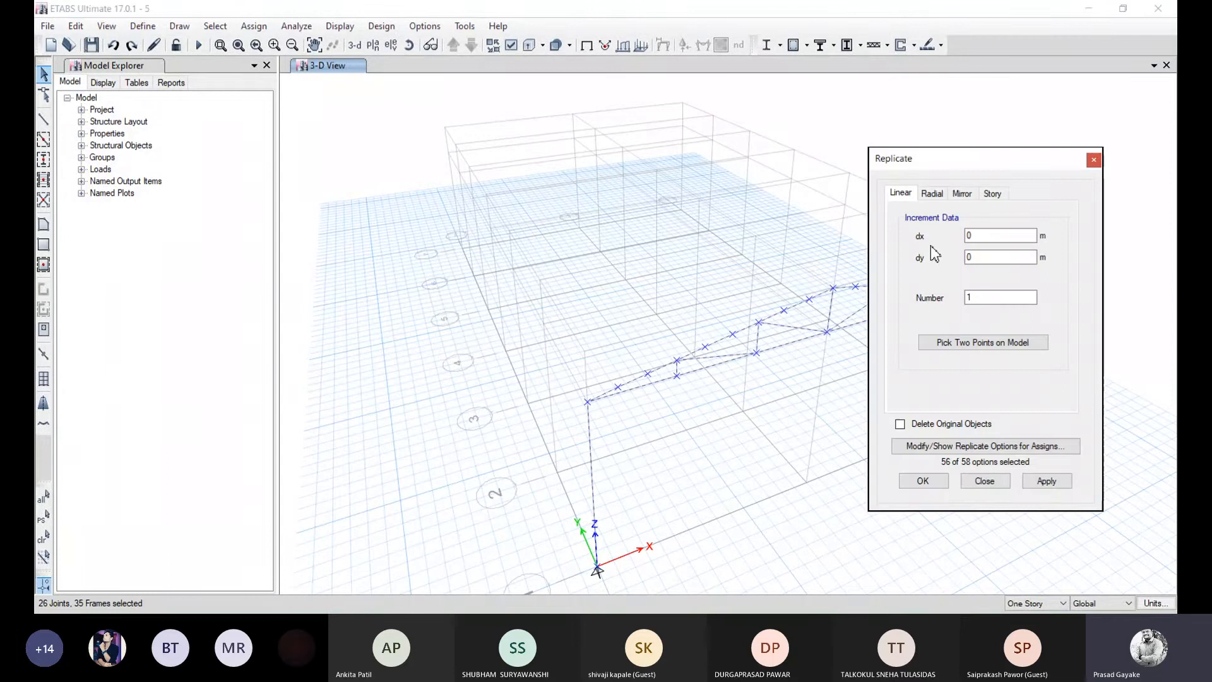
{"action": "left_click", "coordinate": [986, 257]}
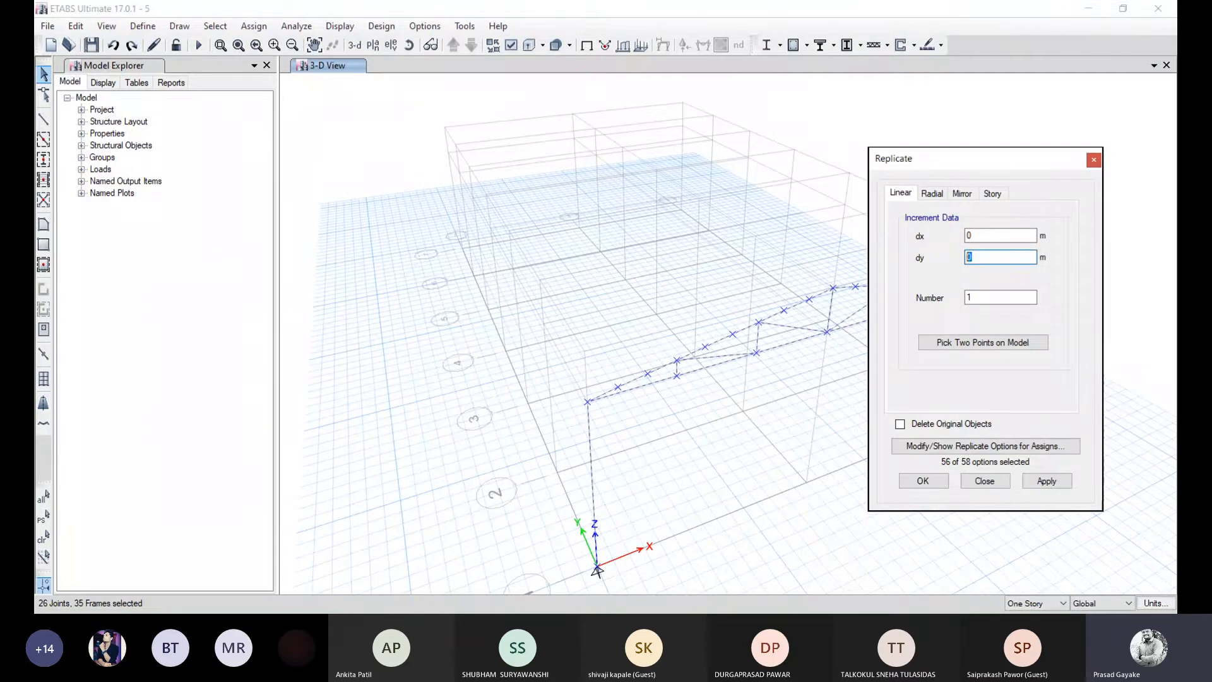
{"action": "type", "text": "4"}
{"action": "key", "text": "Tab"}
{"action": "type", "text": "6"}
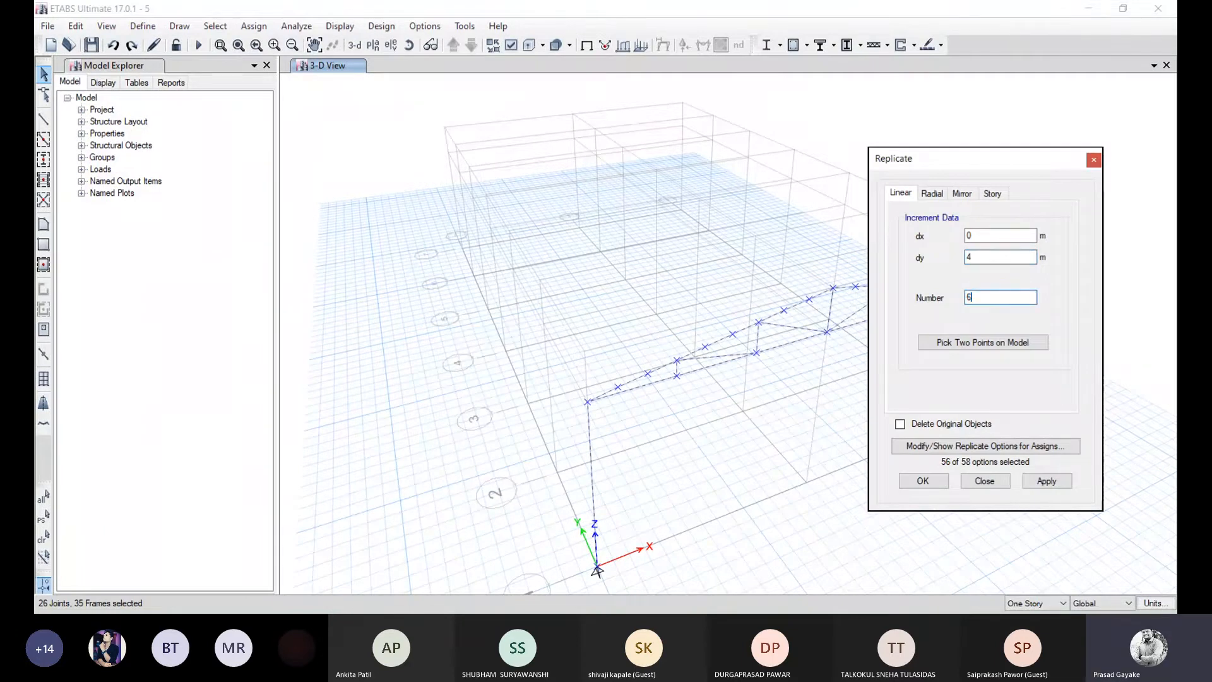
{"action": "left_click", "coordinate": [1047, 481]}
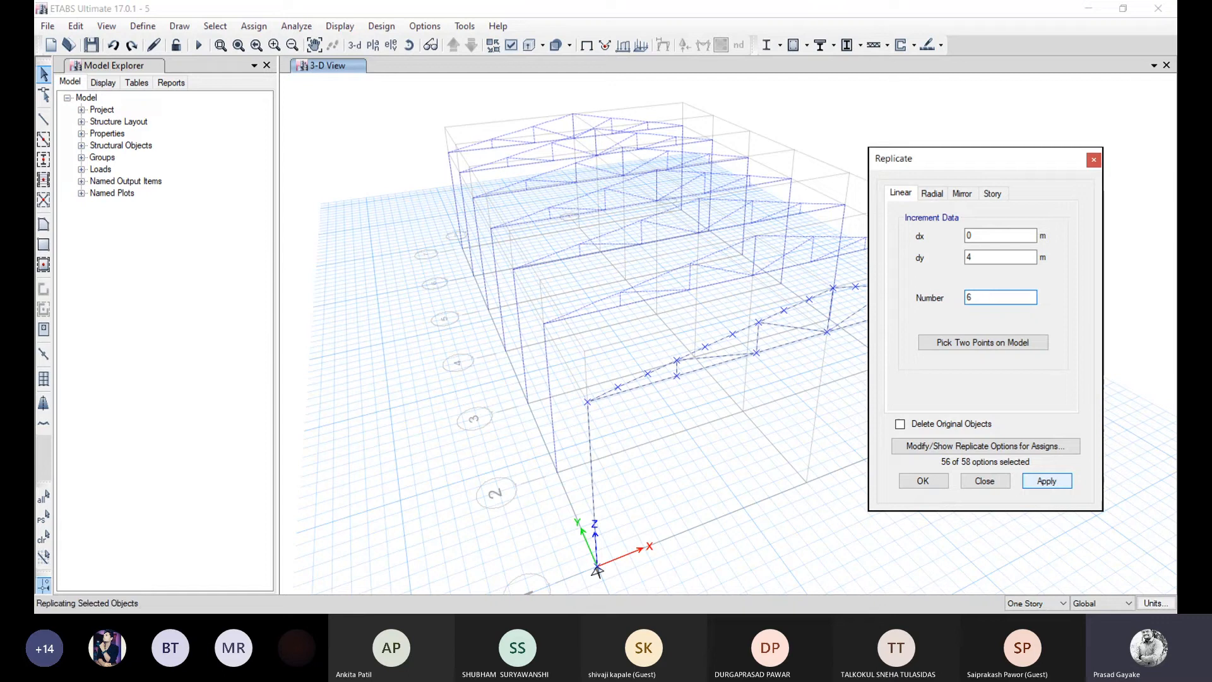
{"action": "left_click", "coordinate": [926, 481]}
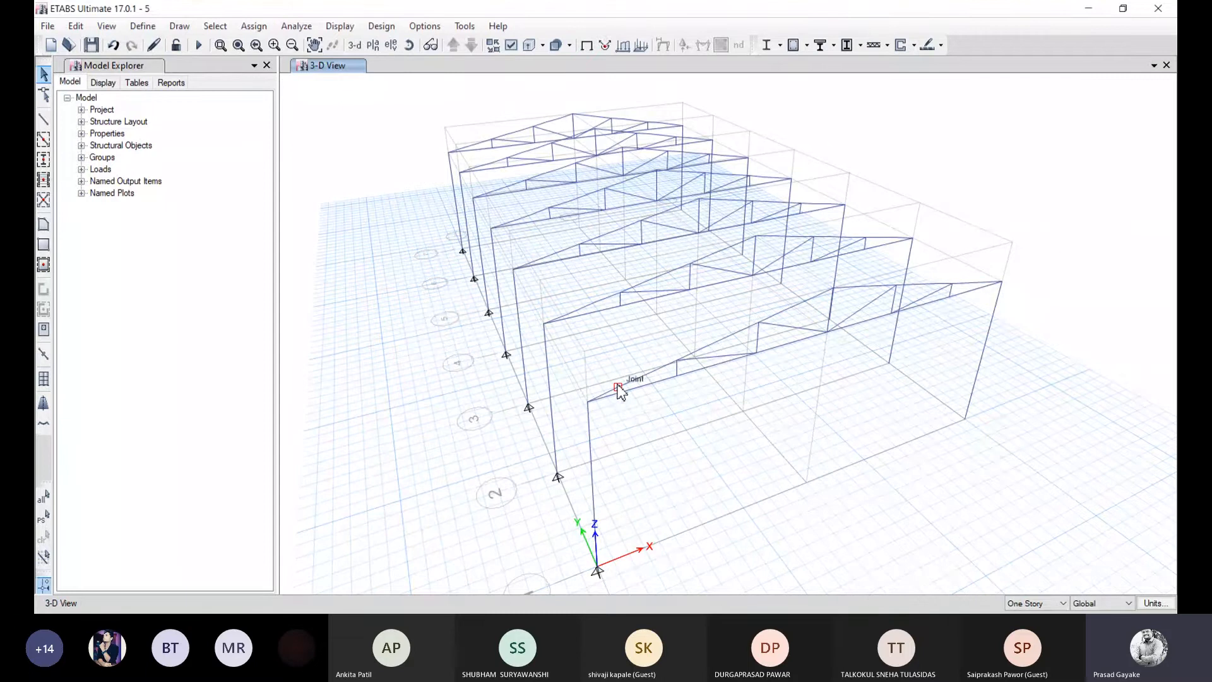
- Select all the top-chord joints of the grid line 1 truss, from the A-1 eave over the ridge to the C-1 eave
{"action": "left_click", "coordinate": [590, 401]}
{"action": "left_click", "coordinate": [618, 388]}
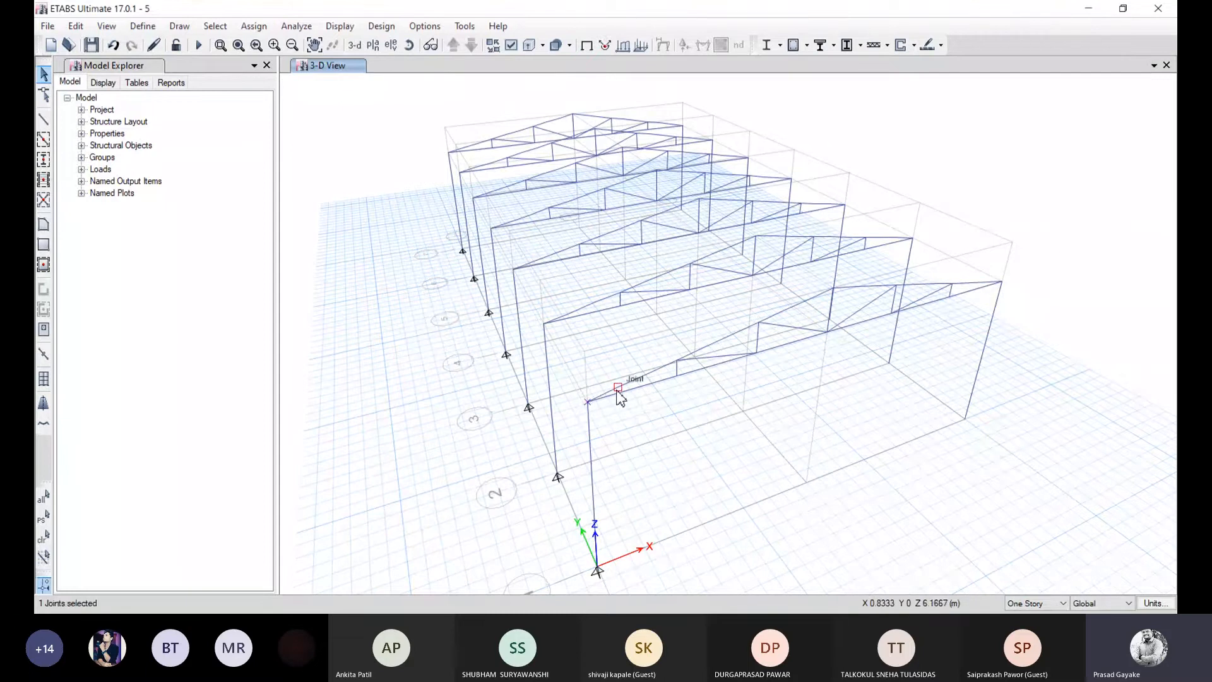
{"action": "left_click", "coordinate": [648, 374]}
{"action": "left_click", "coordinate": [677, 361]}
{"action": "left_click", "coordinate": [705, 347]}
{"action": "left_click", "coordinate": [732, 334]}
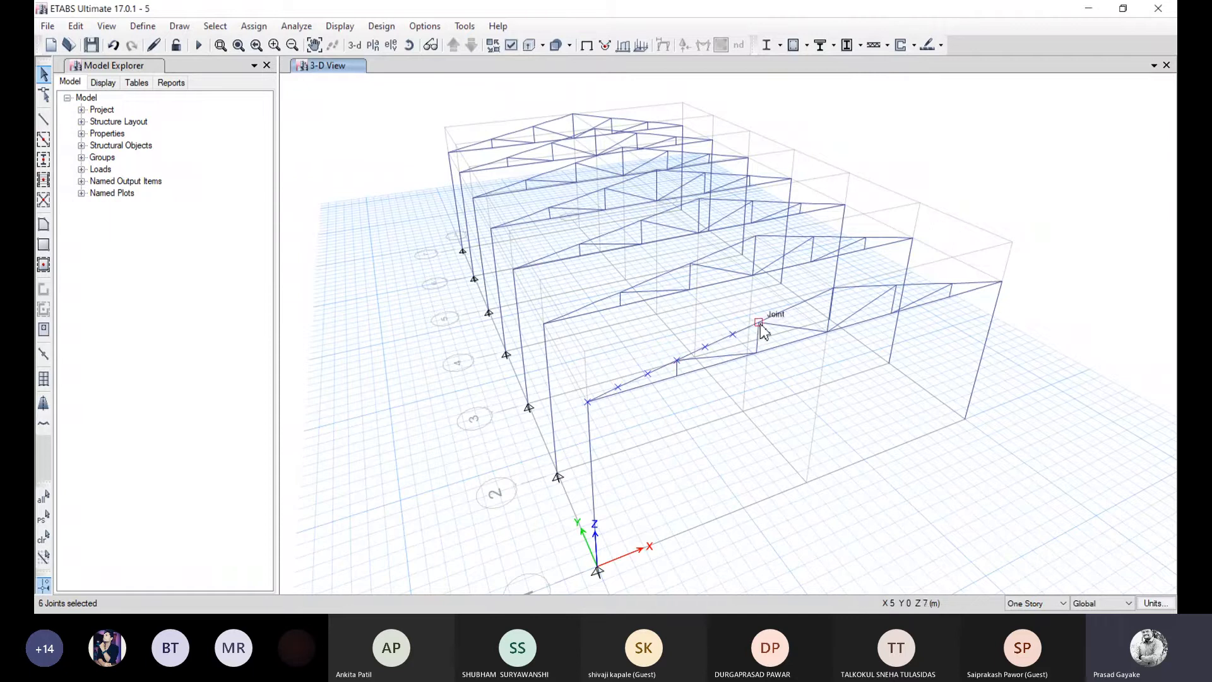
{"action": "left_click", "coordinate": [759, 322]}
{"action": "left_click", "coordinate": [784, 310]}
{"action": "left_click", "coordinate": [810, 300]}
{"action": "left_click", "coordinate": [834, 288]}
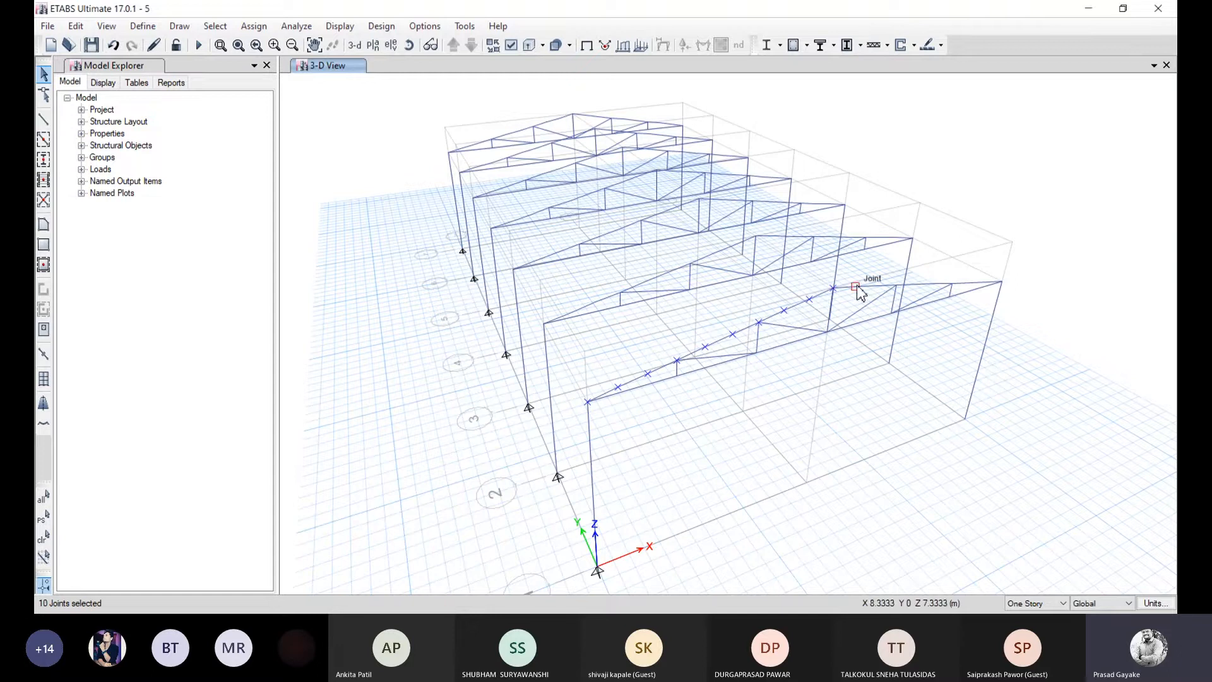
{"action": "left_click", "coordinate": [856, 287]}
{"action": "left_click", "coordinate": [877, 286]}
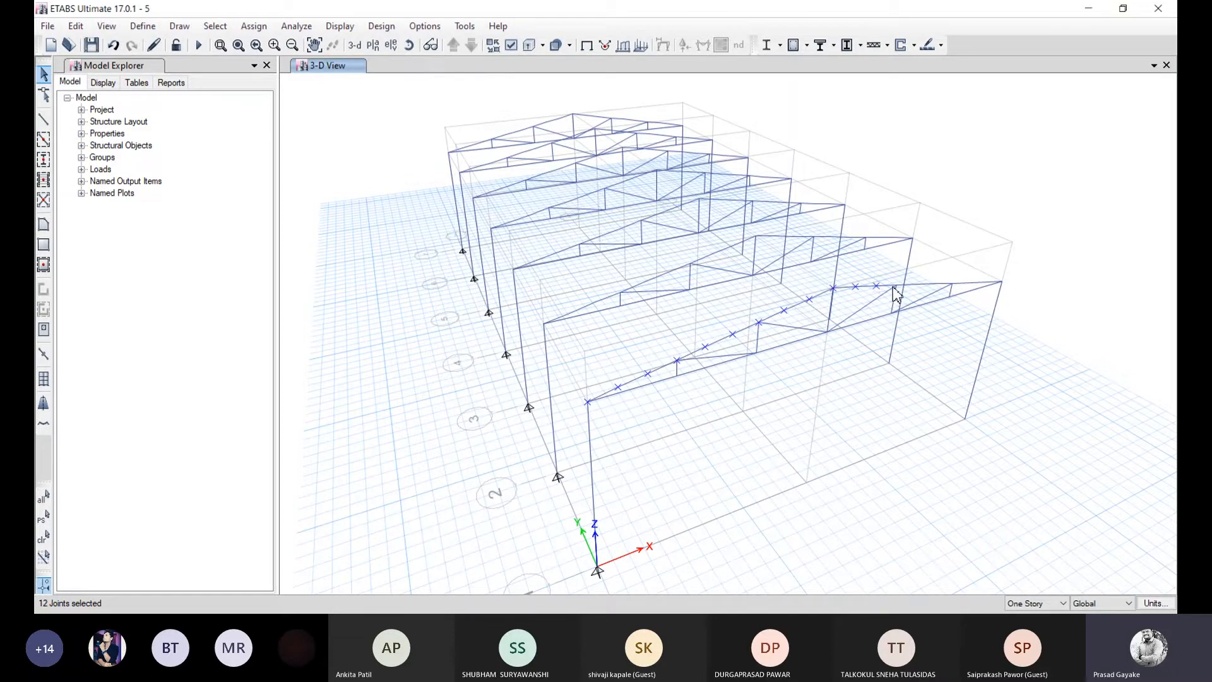
{"action": "left_click", "coordinate": [897, 285]}
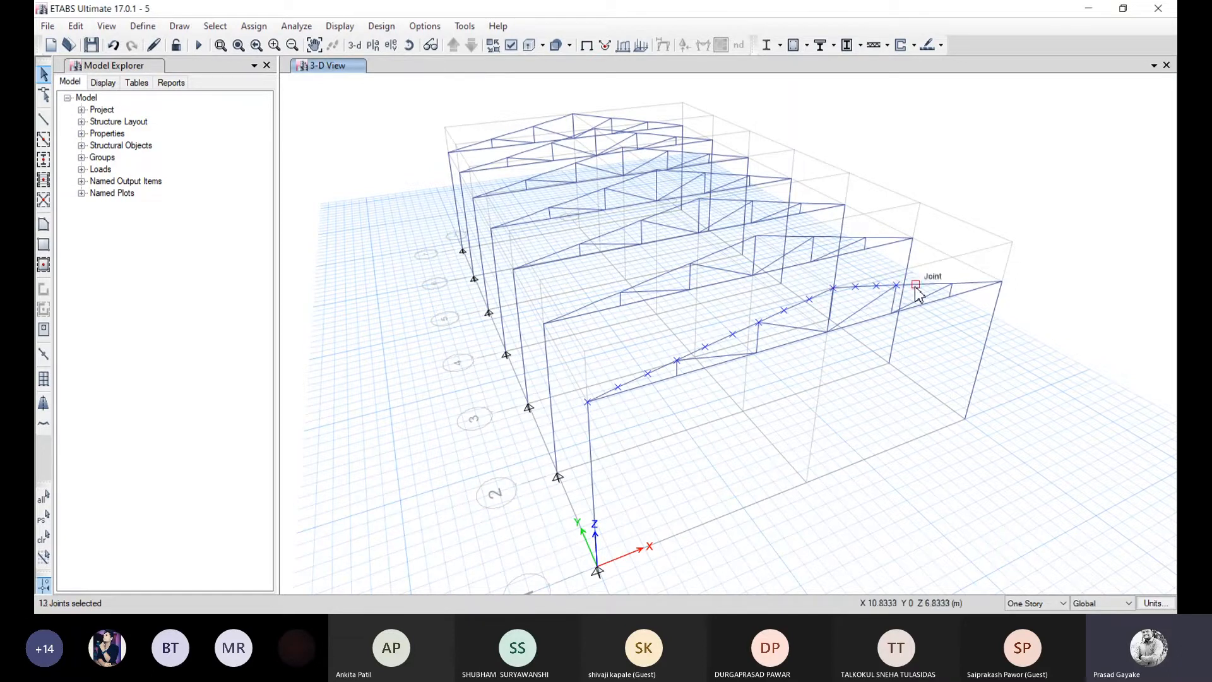
{"action": "left_click", "coordinate": [916, 285]}
{"action": "left_click", "coordinate": [935, 284]}
{"action": "left_click", "coordinate": [953, 284]}
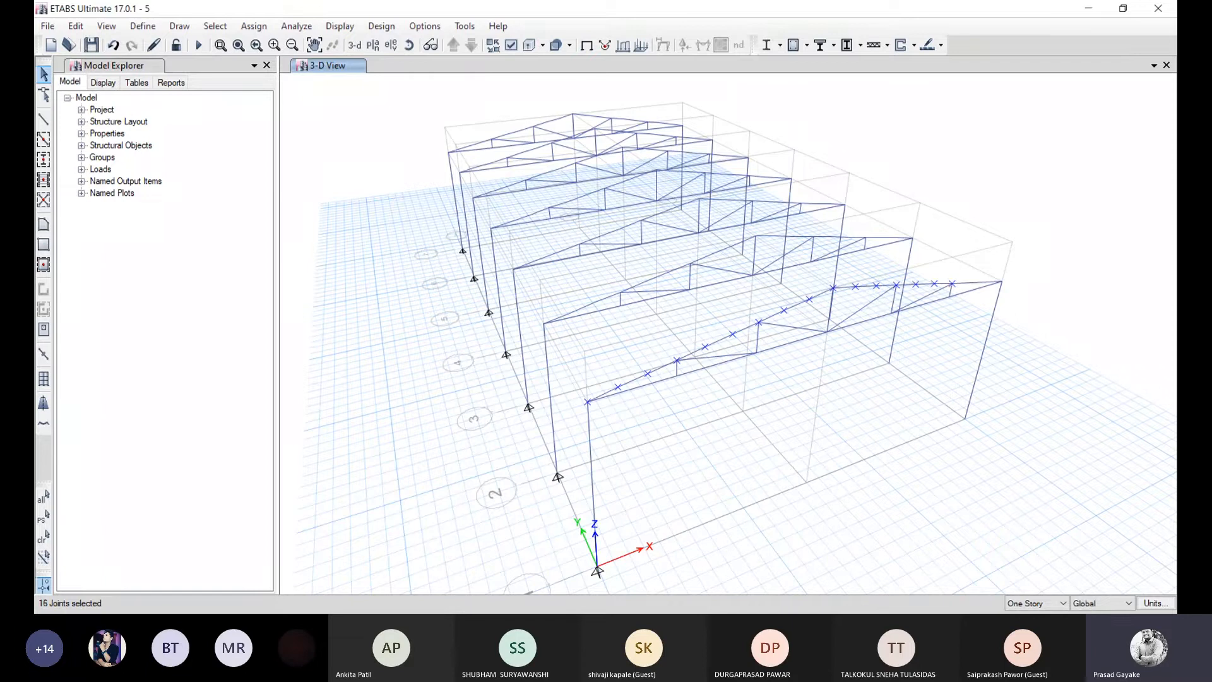
{"action": "left_click", "coordinate": [987, 282]}
- Restore the top-chord joint selection and extrude it linearly into frames with dx 0, dy 4 and dz 0 m, number 6
{"action": "left_click", "coordinate": [43, 123]}
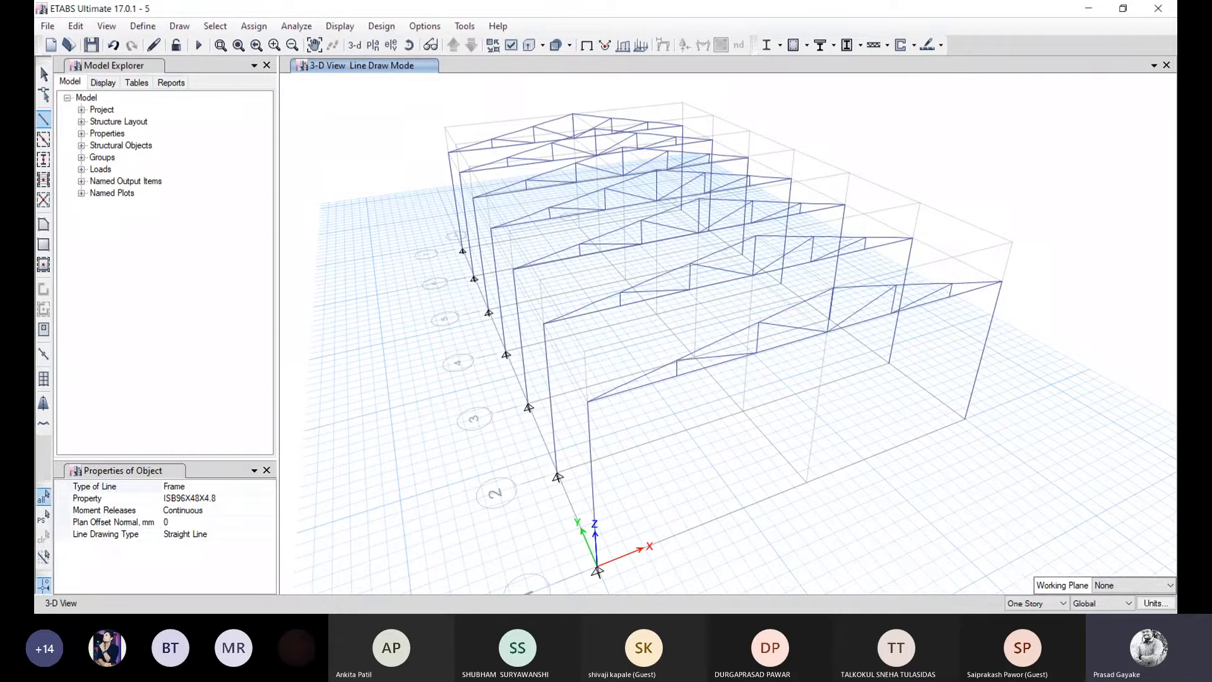
{"action": "left_click", "coordinate": [43, 520]}
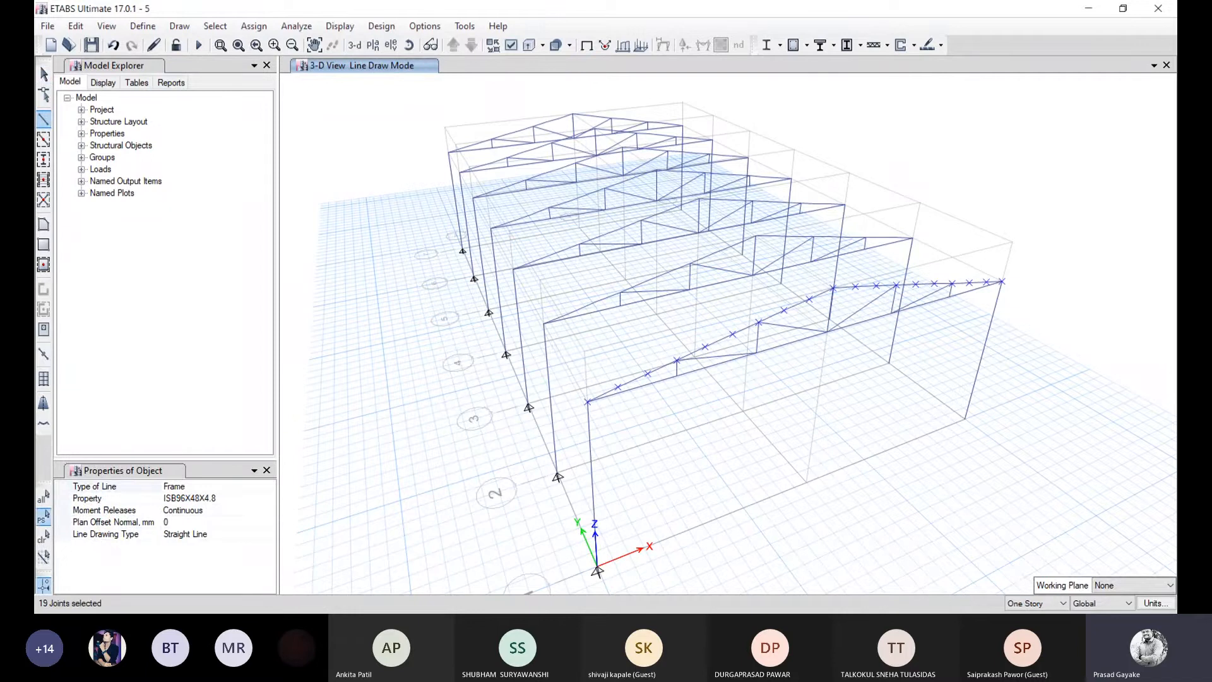
{"action": "left_click", "coordinate": [77, 26]}
{"action": "mouse_move", "coordinate": [216, 281]}
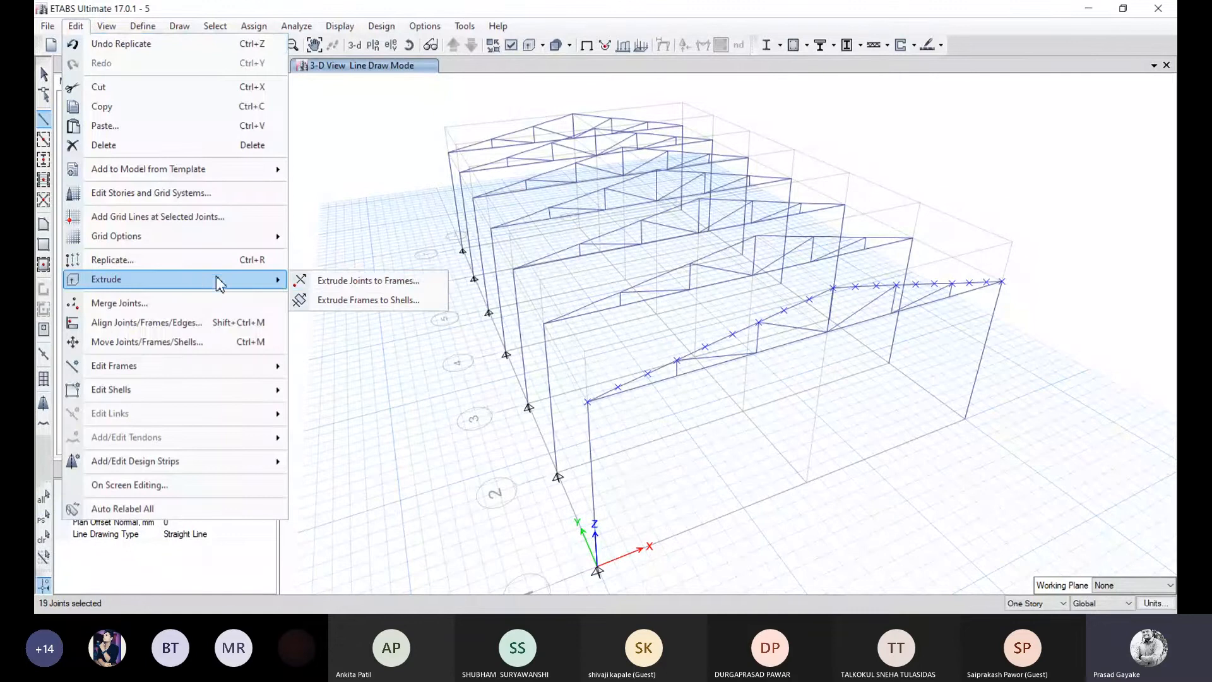
{"action": "left_click", "coordinate": [349, 281]}
{"action": "left_click", "coordinate": [636, 282]}
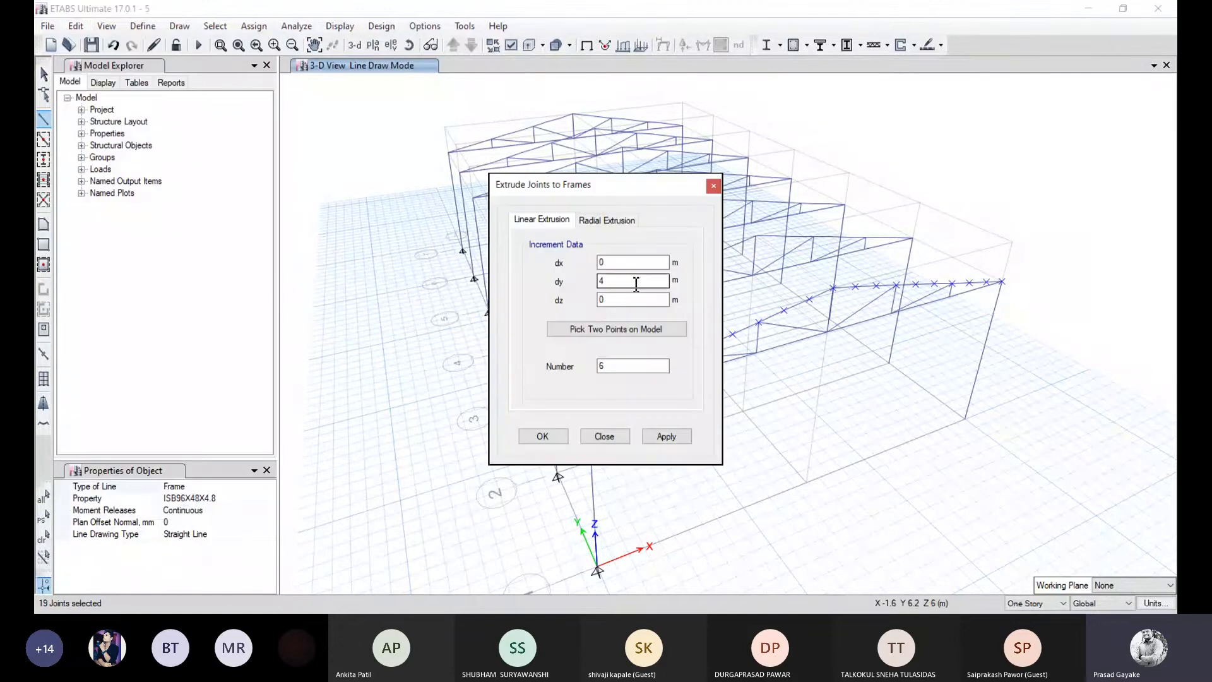
{"action": "left_click", "coordinate": [676, 438]}
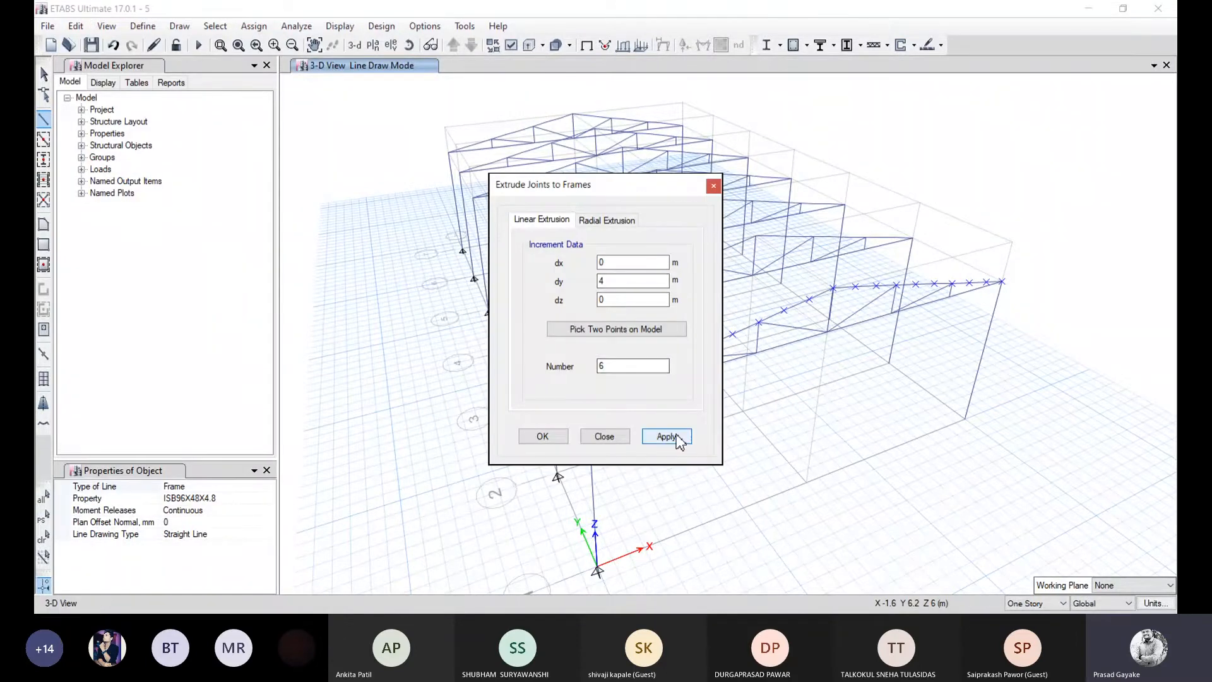
{"action": "left_click", "coordinate": [541, 437]}
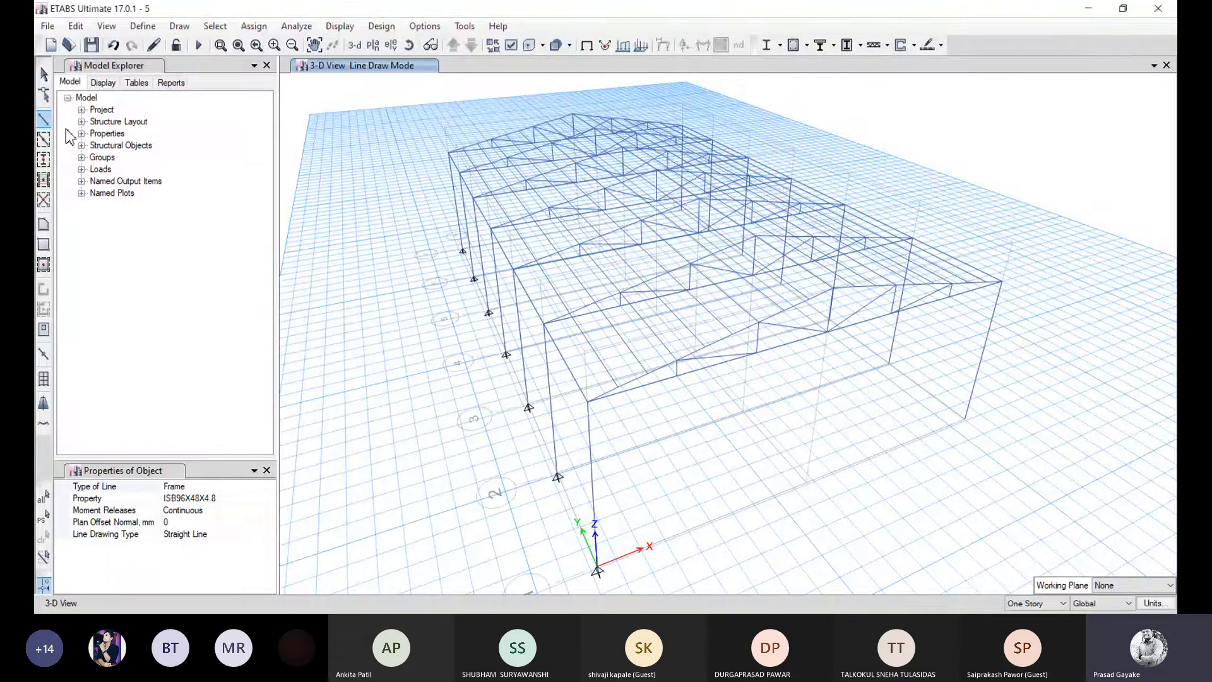
{"action": "key", "text": "Escape"}
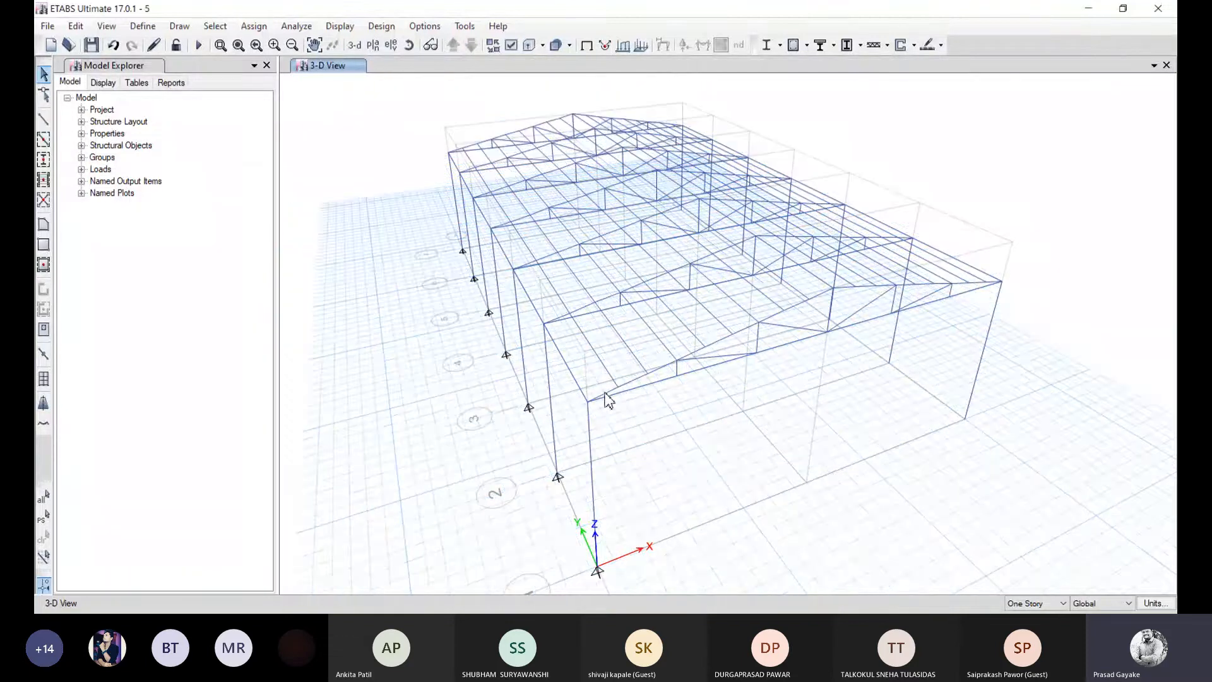
- Select all the top-chord frame segments on both slopes of the grid line 1 truss
{"action": "left_click", "coordinate": [635, 382]}
{"action": "left_click", "coordinate": [634, 382]}
{"action": "left_click", "coordinate": [662, 367]}
{"action": "left_click", "coordinate": [692, 353]}
{"action": "left_click", "coordinate": [719, 342]}
{"action": "left_click", "coordinate": [750, 327]}
{"action": "left_click", "coordinate": [772, 318]}
{"action": "left_click", "coordinate": [800, 304]}
{"action": "left_click", "coordinate": [818, 294]}
{"action": "left_click", "coordinate": [846, 292]}
{"action": "left_click", "coordinate": [868, 290]}
{"action": "left_click", "coordinate": [884, 286]}
{"action": "left_click", "coordinate": [909, 292]}
{"action": "left_click", "coordinate": [931, 289]}
{"action": "left_click", "coordinate": [944, 290]}
{"action": "scroll", "coordinate": [991, 281], "scroll_direction": "up", "scroll_amount": 4}
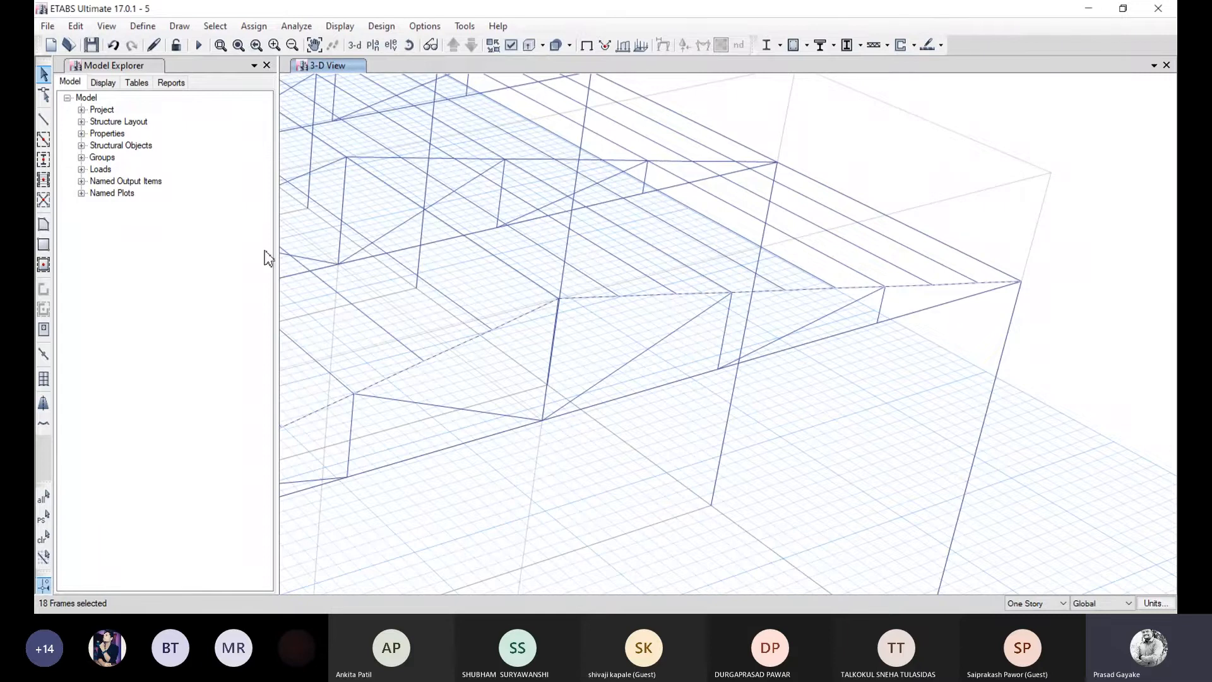
- Extrude the selected top-chord frames linearly into shells with dx 0, dy 4 and dz 0 m, and number 6
{"action": "left_click", "coordinate": [75, 26]}
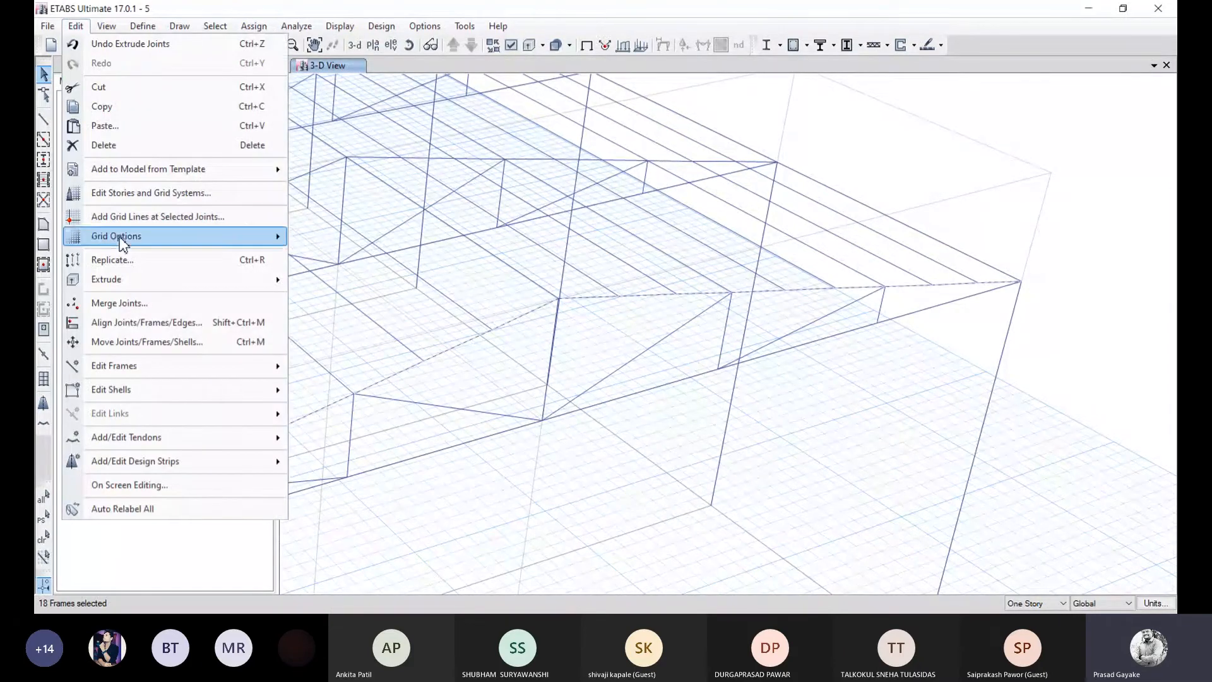
{"action": "mouse_move", "coordinate": [123, 285]}
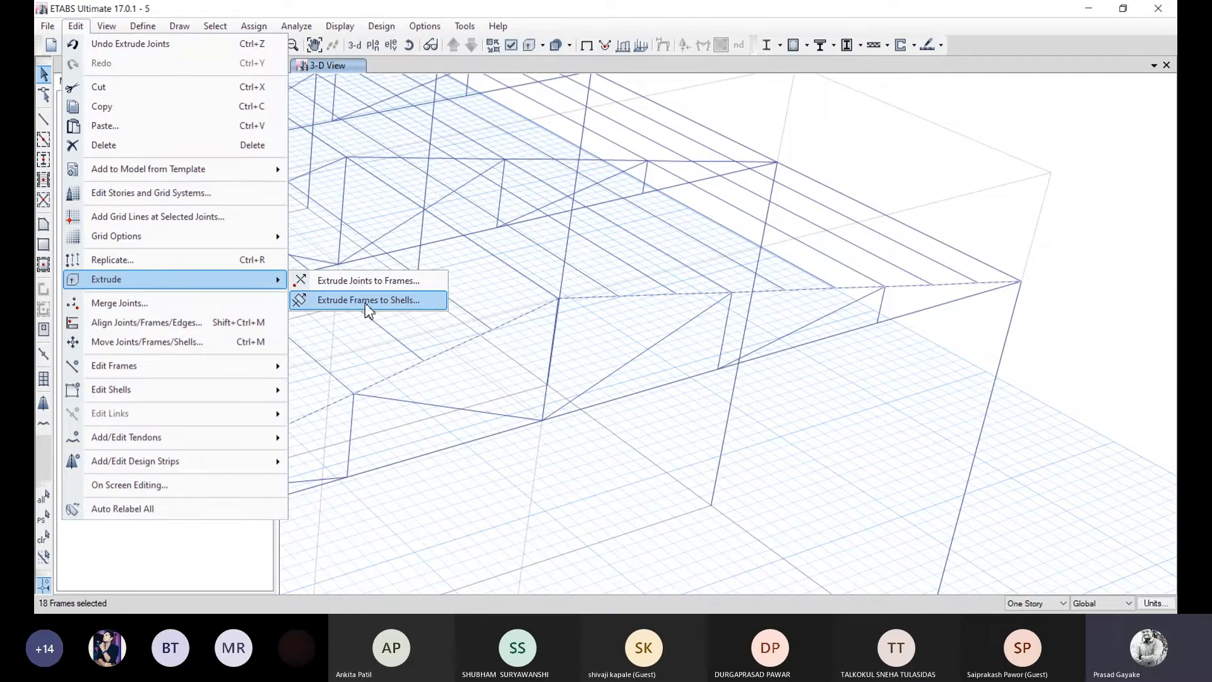
{"action": "left_click", "coordinate": [366, 301]}
{"action": "double_click", "coordinate": [603, 267]}
{"action": "type", "text": "4"}
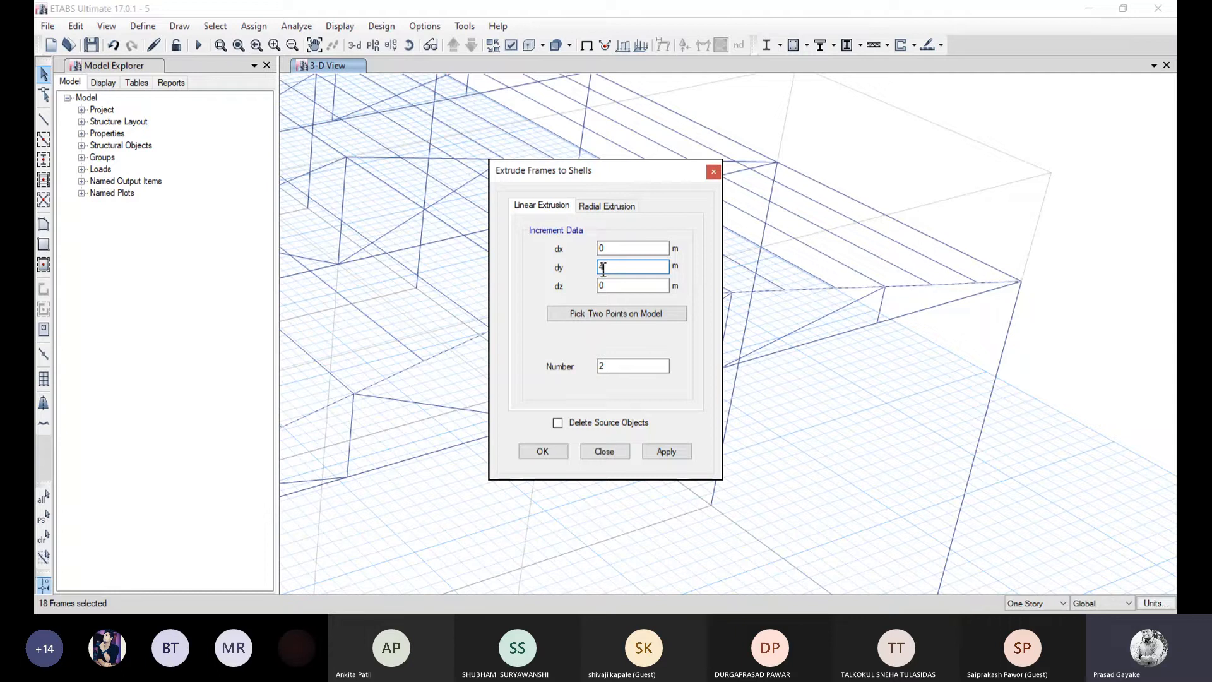
{"action": "double_click", "coordinate": [612, 365]}
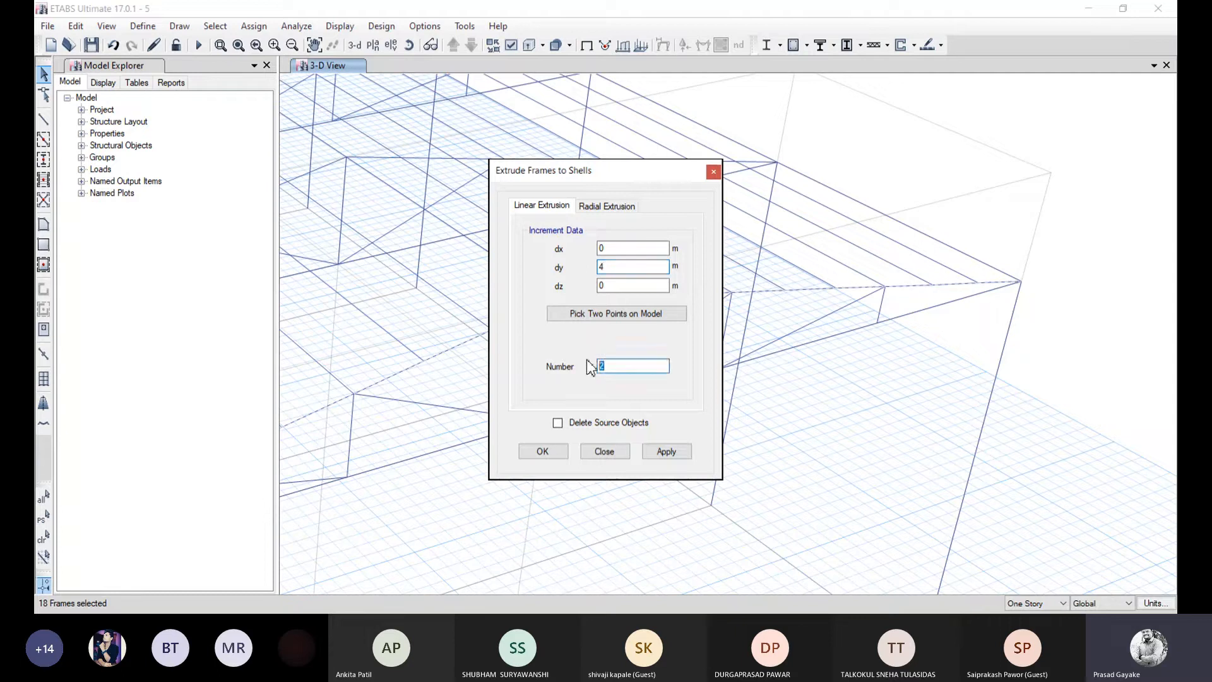
{"action": "type", "text": "6"}
{"action": "left_click", "coordinate": [666, 451]}
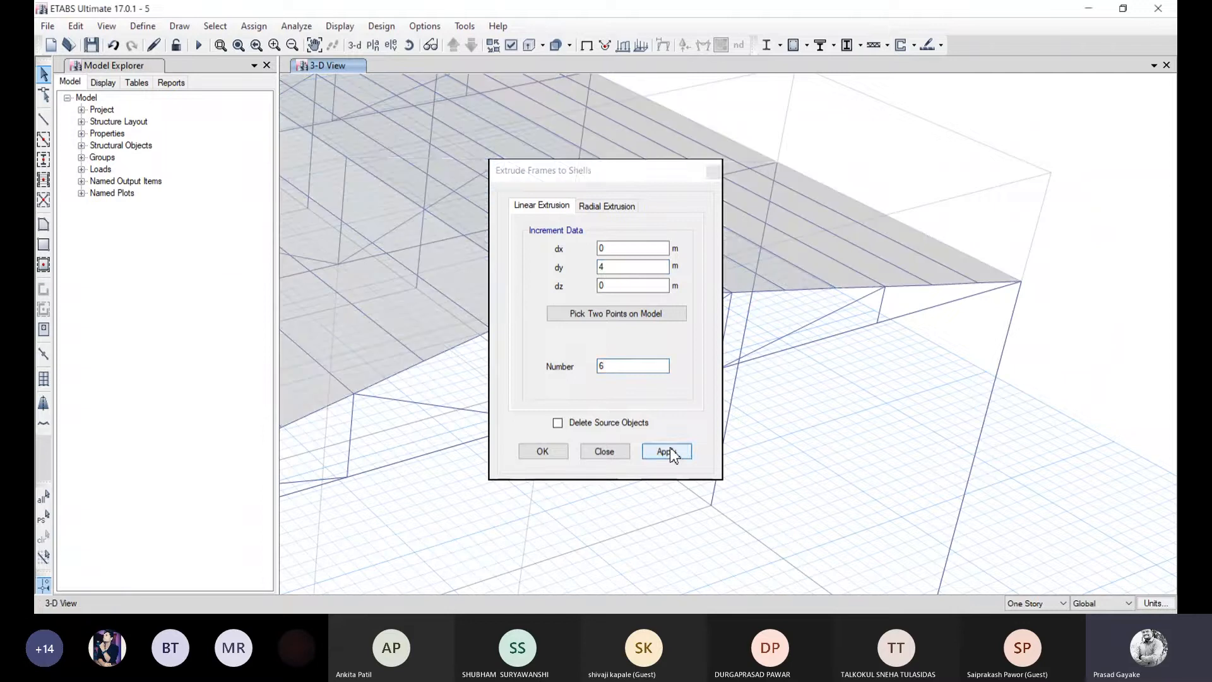
{"action": "left_click", "coordinate": [605, 451]}
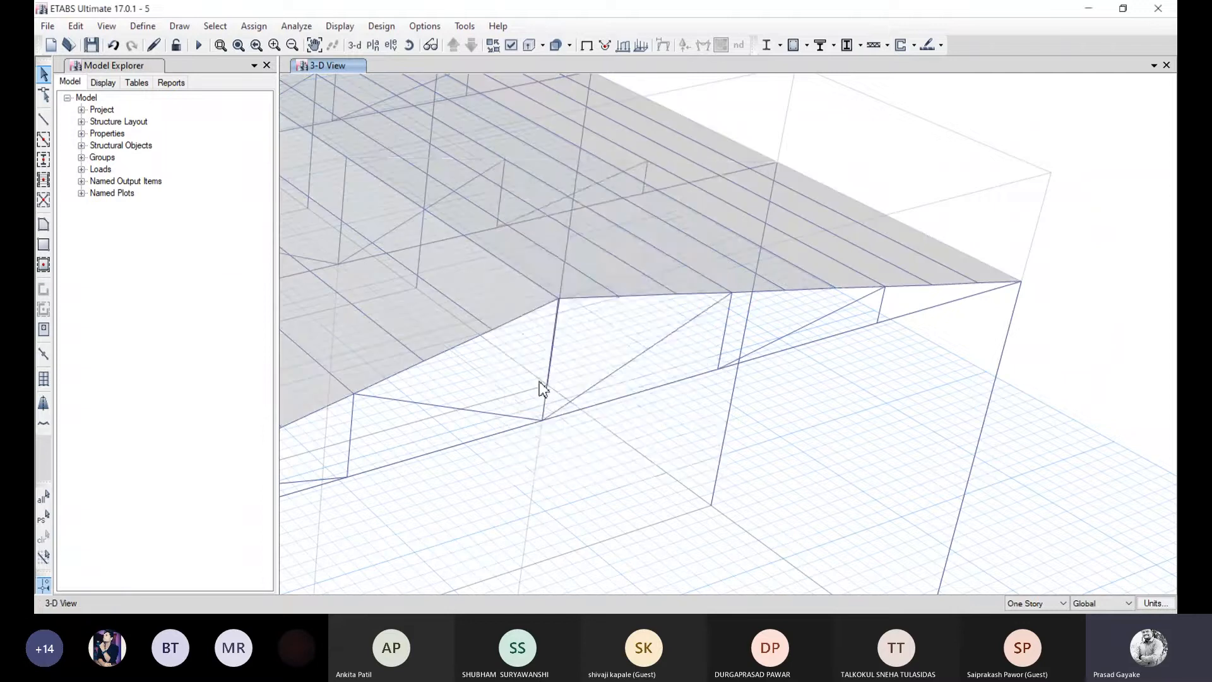
- Show the whole building in the 3-D view with its frame sections displayed as solid extruded shapes
{"action": "left_click", "coordinate": [293, 51]}
{"action": "scroll", "coordinate": [482, 294], "scroll_direction": "down", "scroll_amount": 5}
{"action": "scroll", "coordinate": [482, 297], "scroll_direction": "up", "scroll_amount": 3}
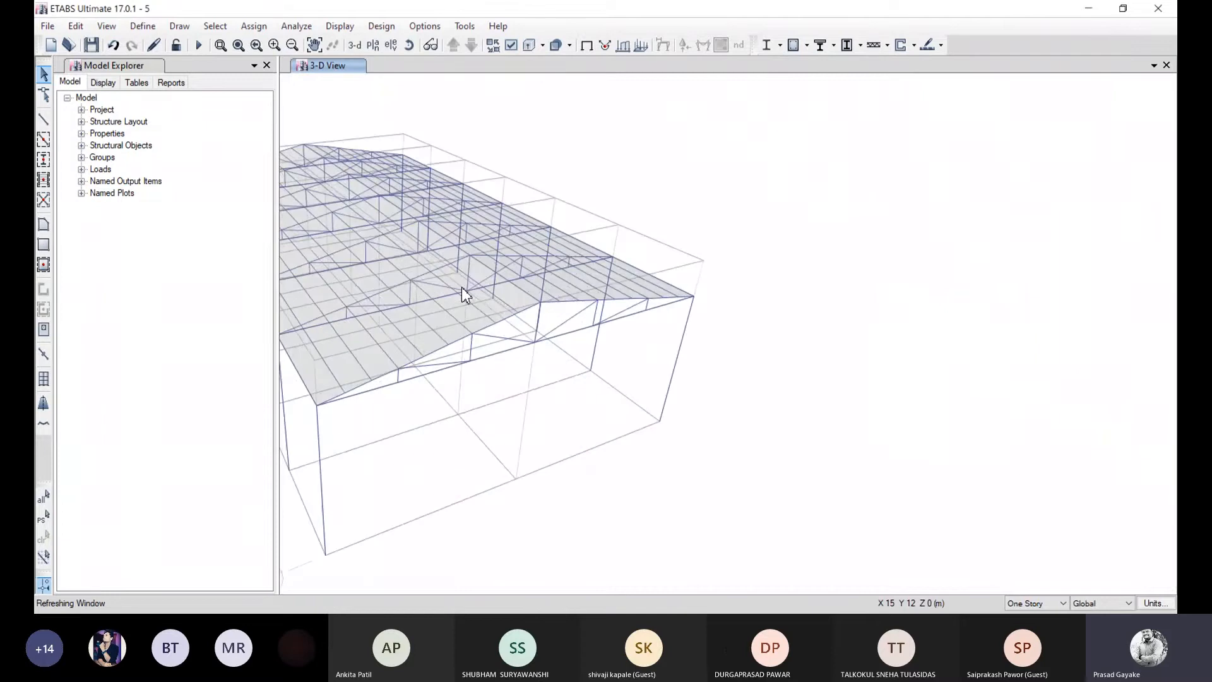
{"action": "left_click", "coordinate": [314, 44]}
{"action": "left_click_drag", "start_coordinate": [615, 217], "coordinate": [937, 200]}
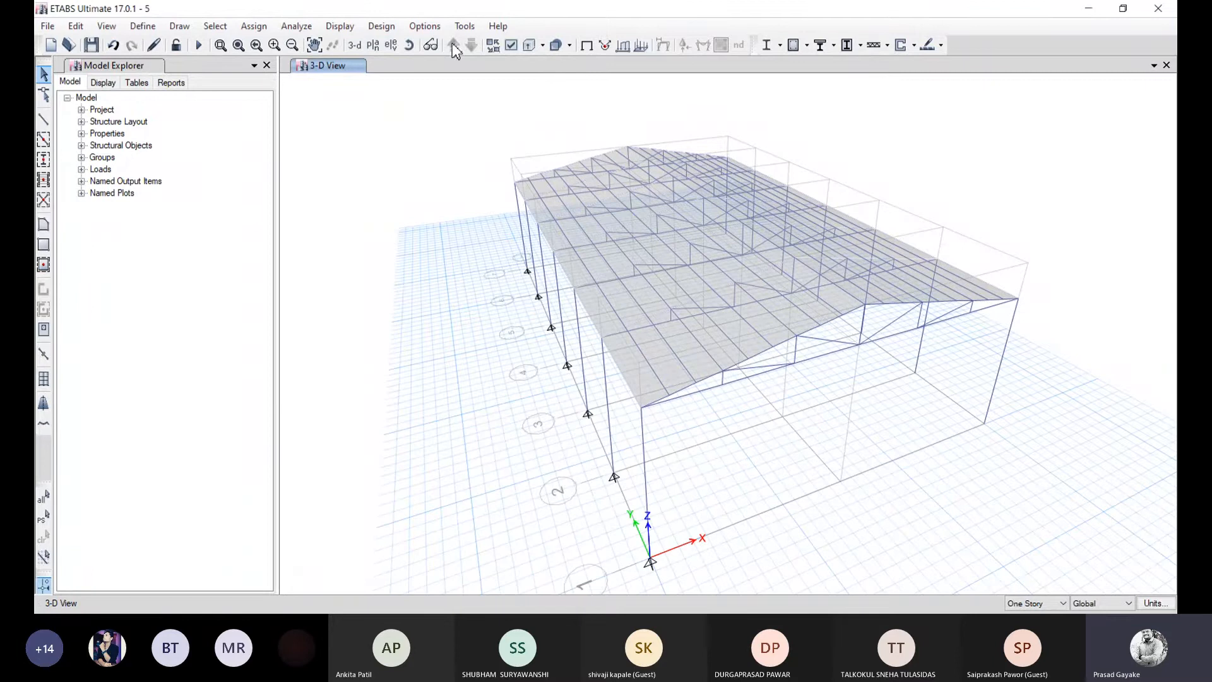
{"action": "left_click", "coordinate": [530, 49]}
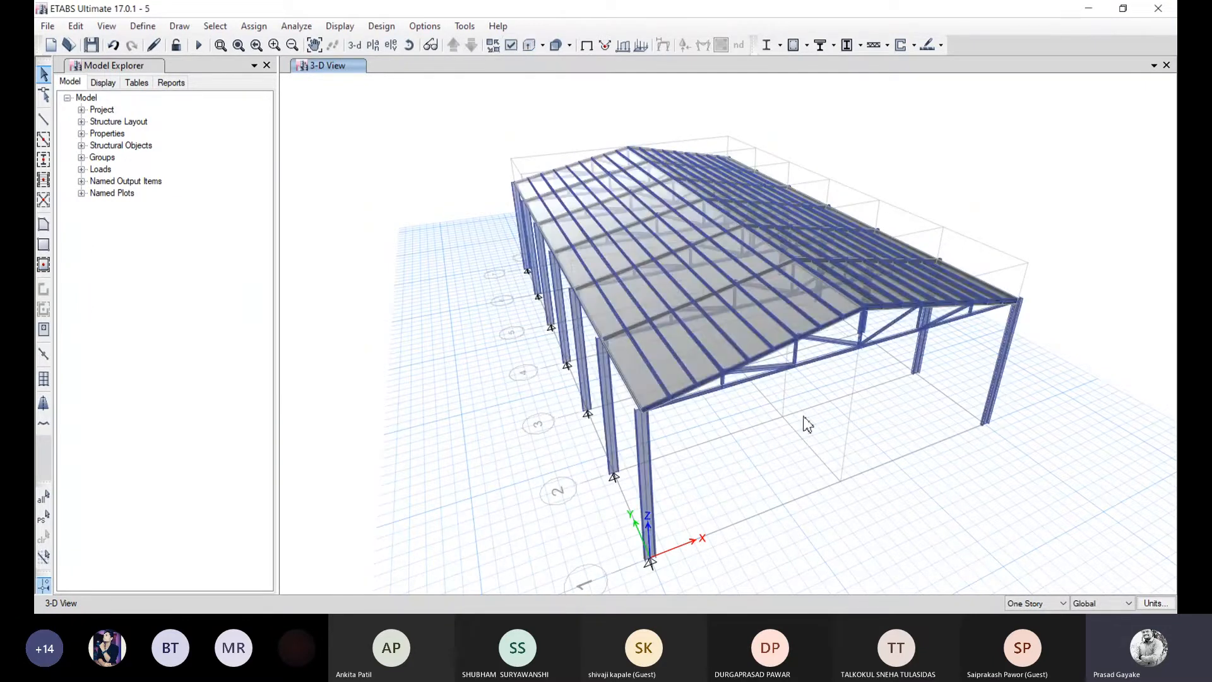
- Examine the extruded building model from beneath the roof and from its long side
{"action": "left_click", "coordinate": [409, 45]}
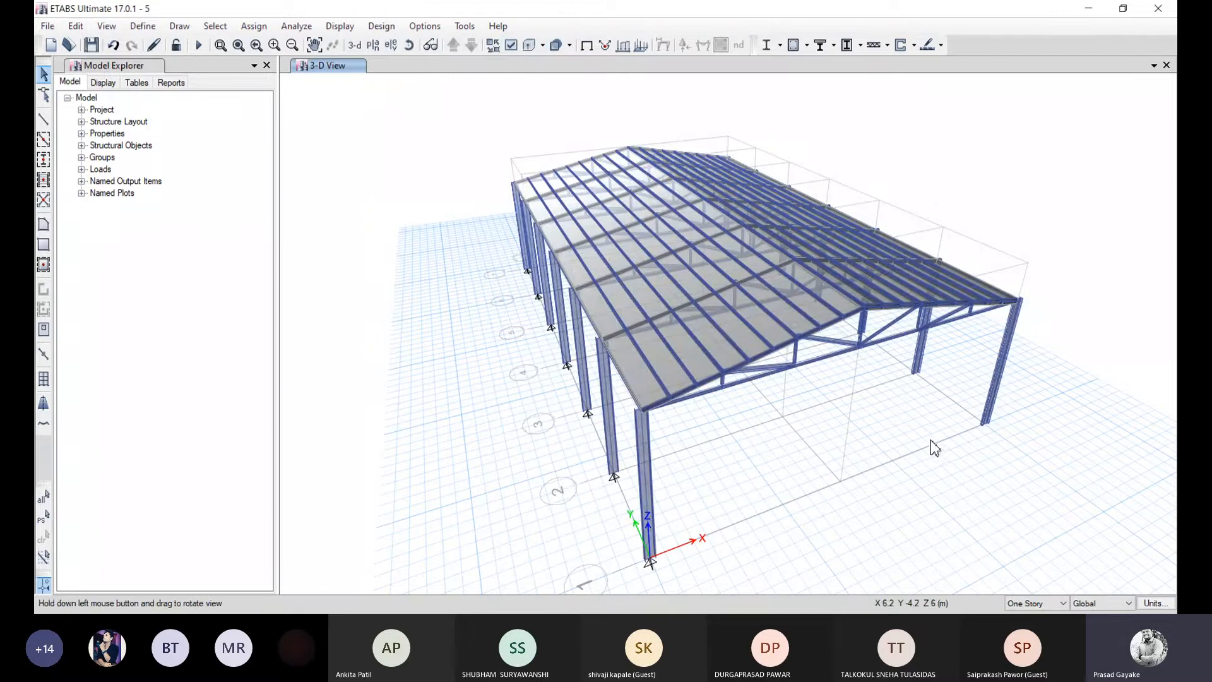
{"action": "left_click_drag", "start_coordinate": [939, 447], "coordinate": [888, 355]}
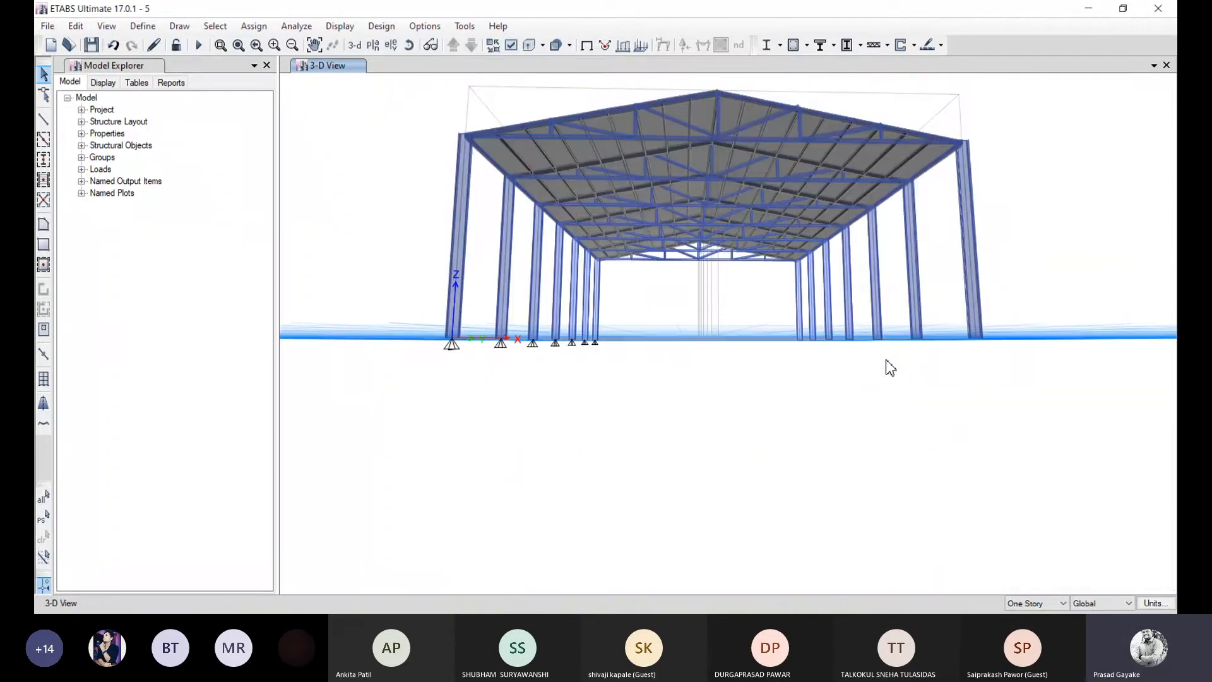
{"action": "left_click", "coordinate": [409, 45]}
{"action": "left_click_drag", "start_coordinate": [612, 498], "coordinate": [701, 537]}
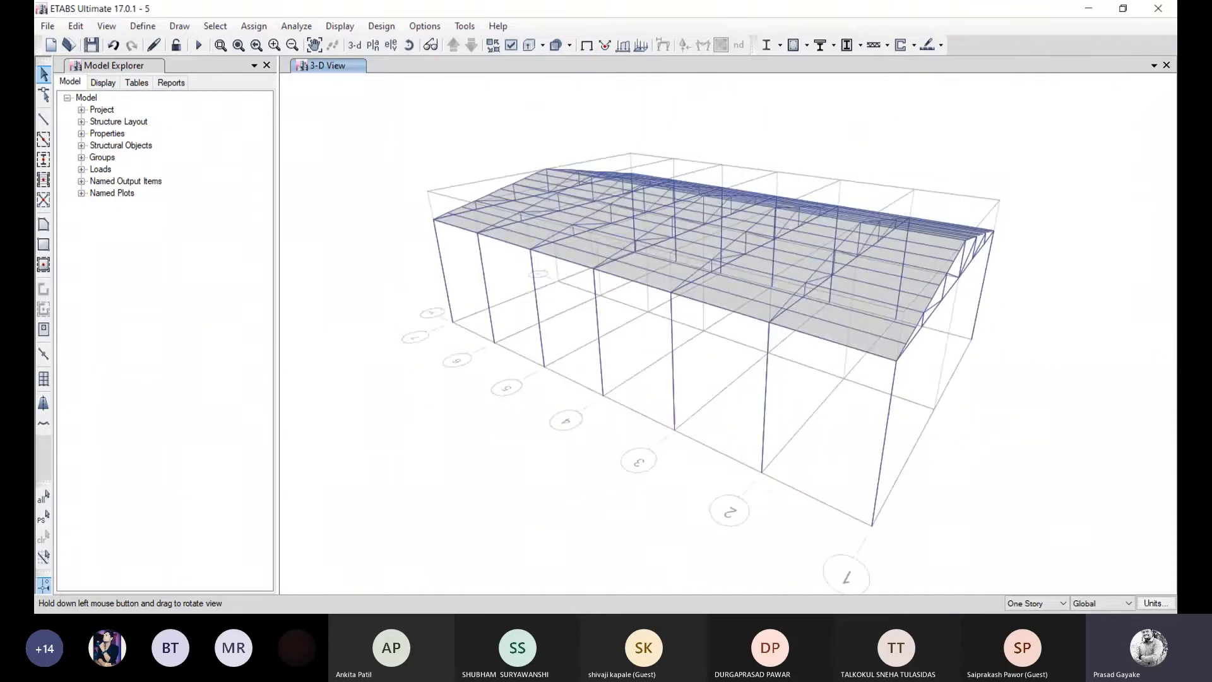
{"action": "left_click_drag", "start_coordinate": [742, 401], "coordinate": [691, 399]}
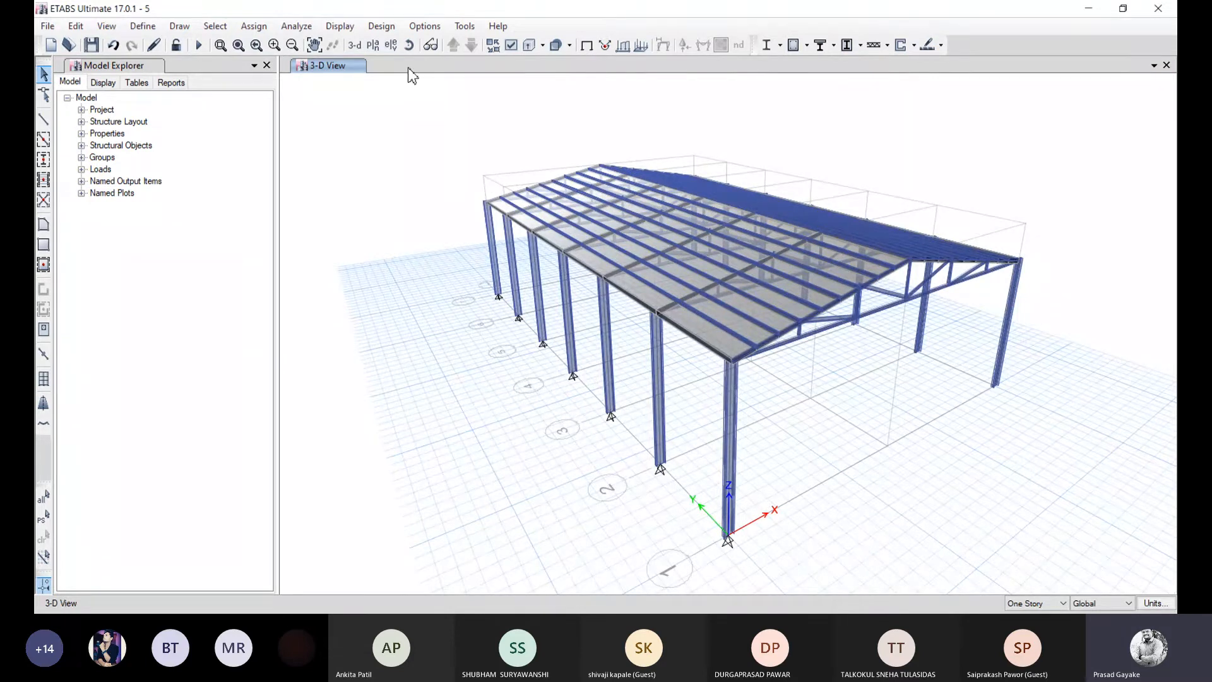
{"action": "left_click_drag", "start_coordinate": [948, 164], "coordinate": [871, 191]}
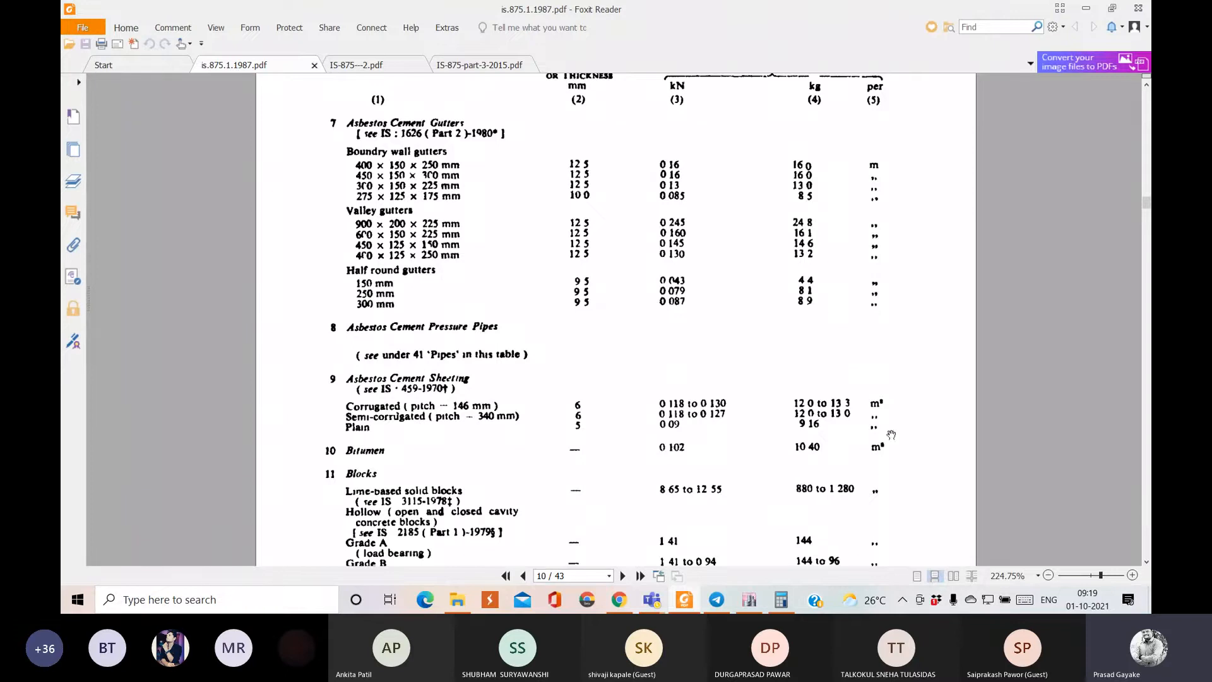
- Examine Table 1 of is.875.1.1987.pdf for the unit weight and thickness of asbestos cement sheeting, including its column headings and units
{"action": "left_click", "coordinate": [1115, 575]}
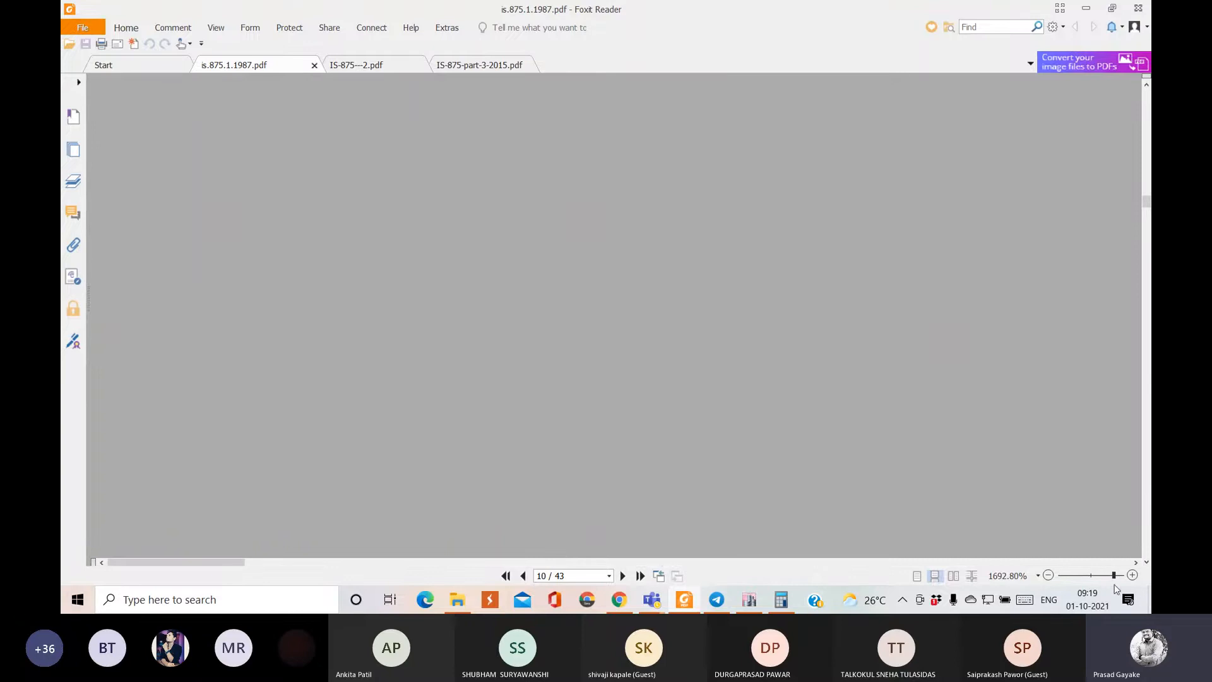
{"action": "left_click_drag", "start_coordinate": [1115, 576], "coordinate": [1102, 577]}
{"action": "scroll", "coordinate": [854, 413], "scroll_direction": "down", "scroll_amount": 3}
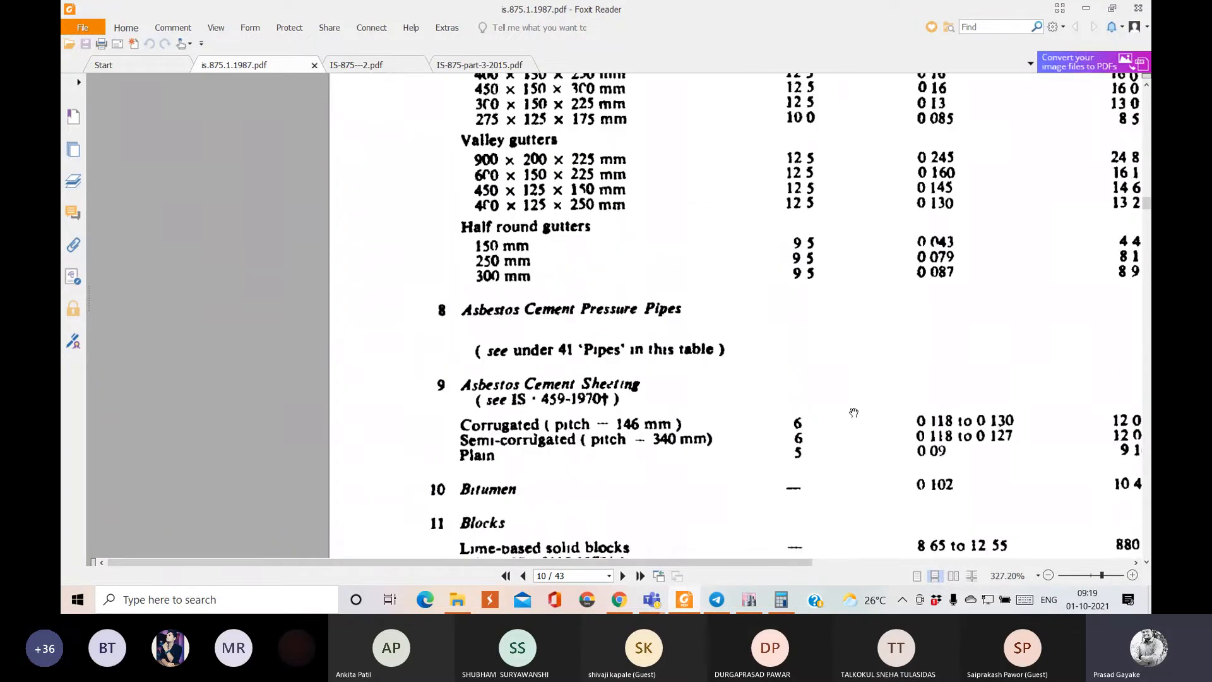
{"action": "scroll", "coordinate": [847, 410], "scroll_direction": "down", "scroll_amount": 3}
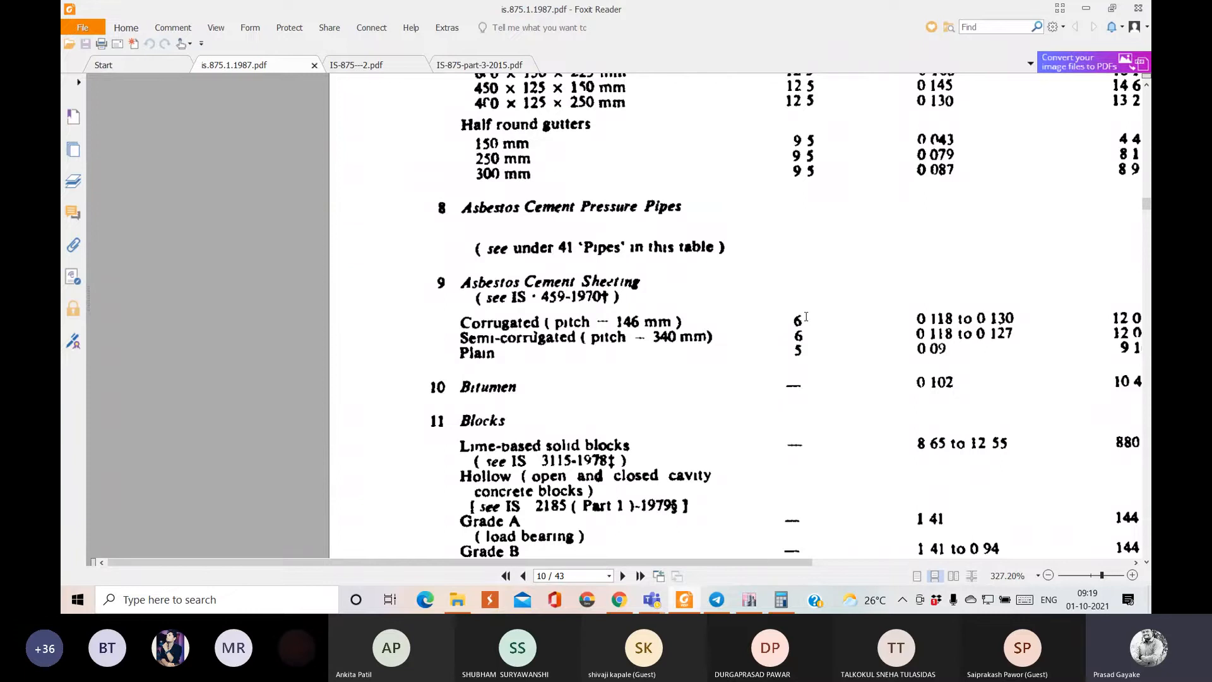
{"action": "scroll", "coordinate": [806, 317], "scroll_direction": "up", "scroll_amount": 5}
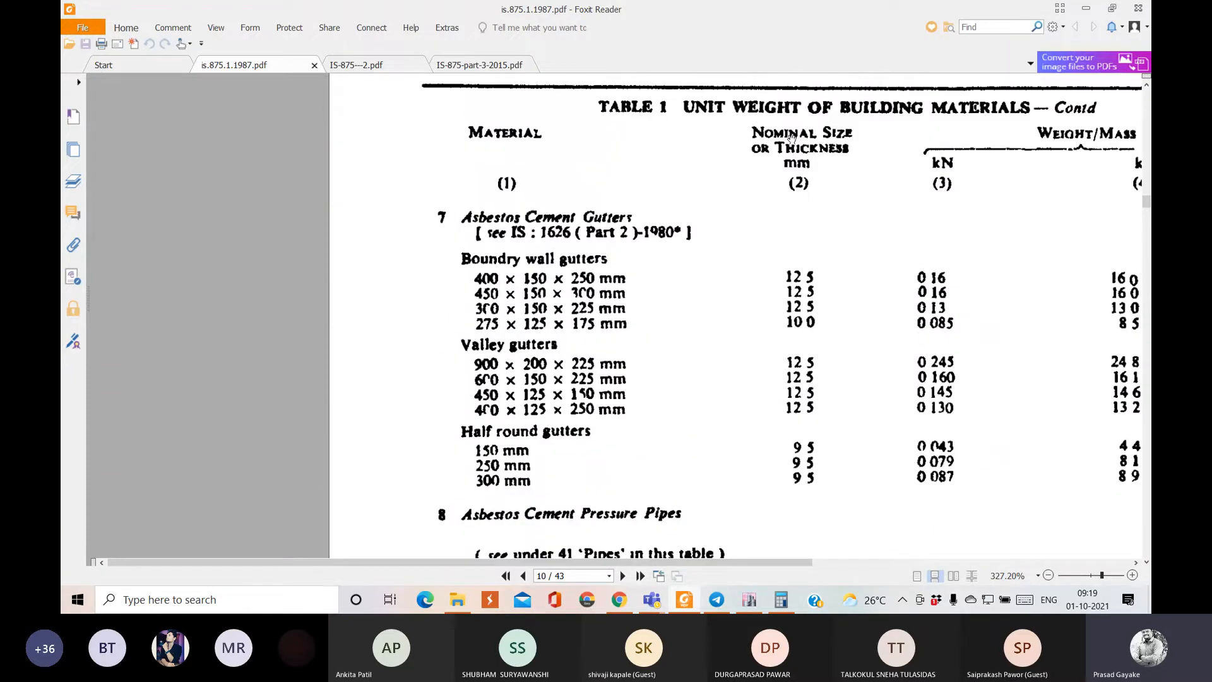
{"action": "scroll", "coordinate": [819, 253], "scroll_direction": "down", "scroll_amount": 4}
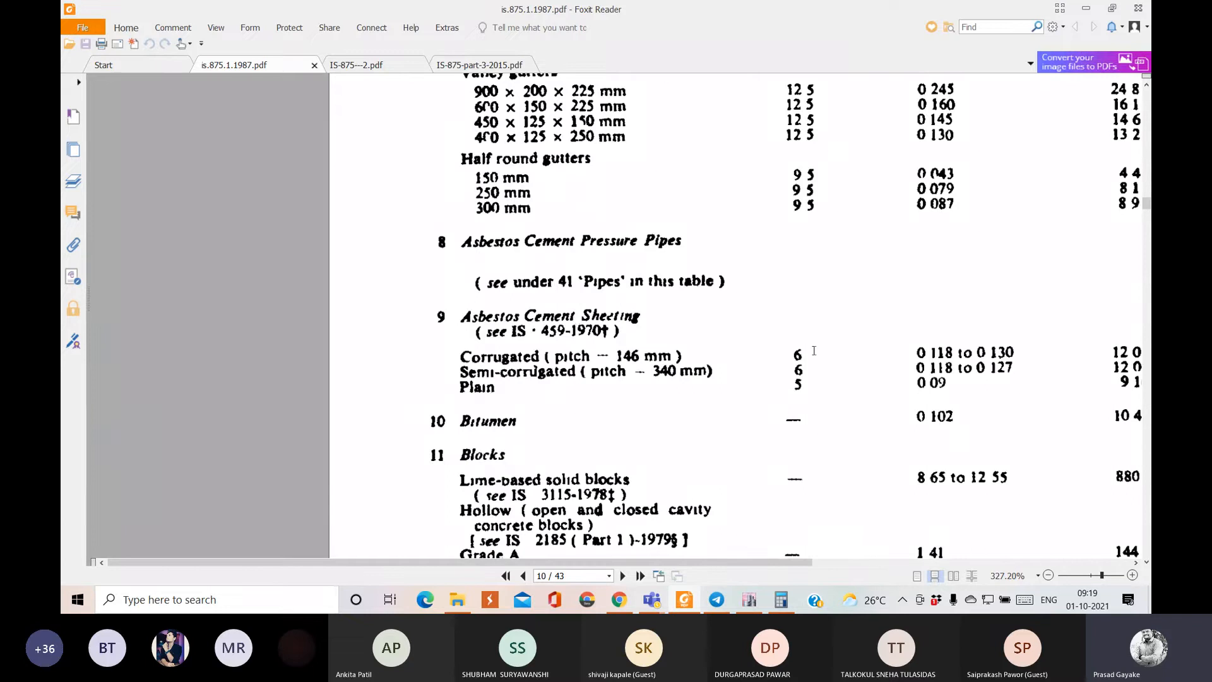
{"action": "scroll", "coordinate": [941, 352], "scroll_direction": "up", "scroll_amount": 4}
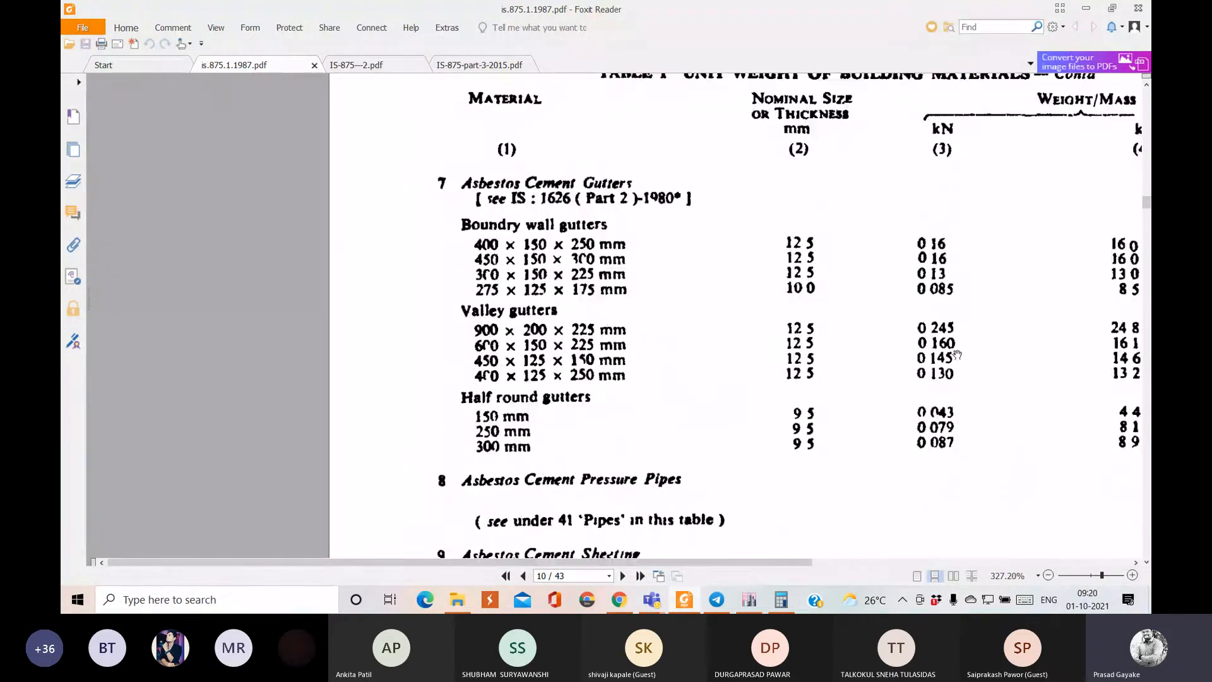
{"action": "scroll", "coordinate": [972, 236], "scroll_direction": "down", "scroll_amount": 1}
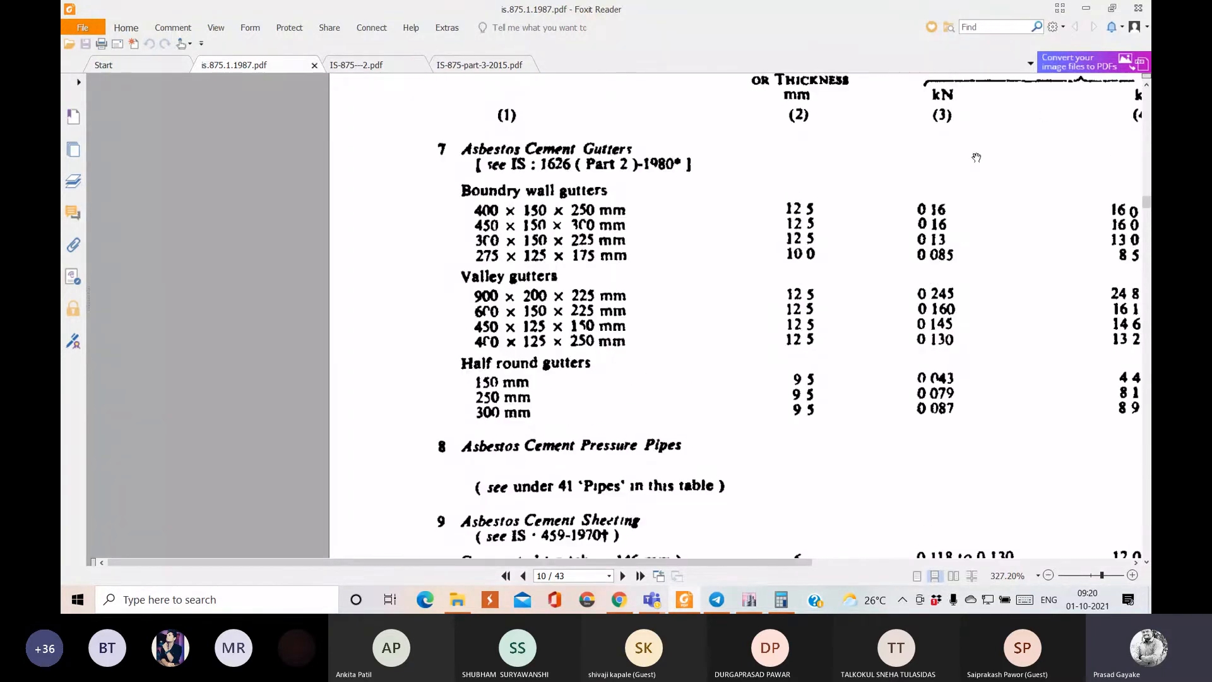
{"action": "scroll", "coordinate": [915, 379], "scroll_direction": "up", "scroll_amount": 1}
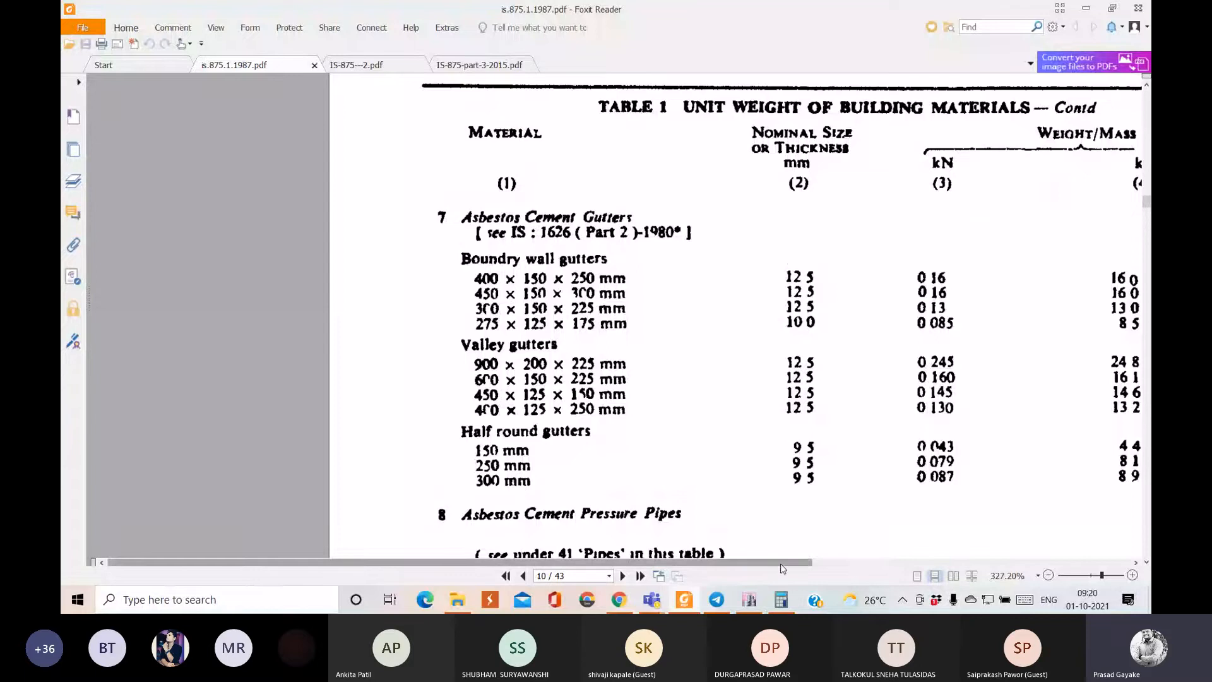
{"action": "left_click_drag", "start_coordinate": [785, 568], "coordinate": [916, 569]}
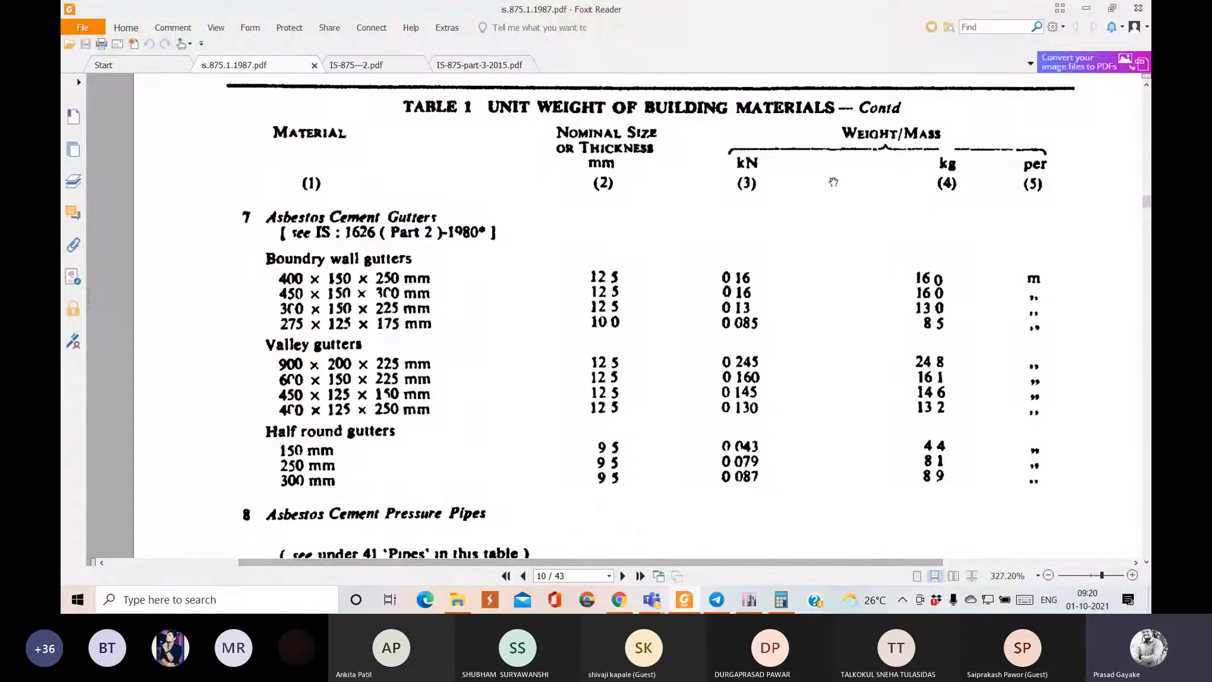
{"action": "scroll", "coordinate": [834, 182], "scroll_direction": "down", "scroll_amount": 5}
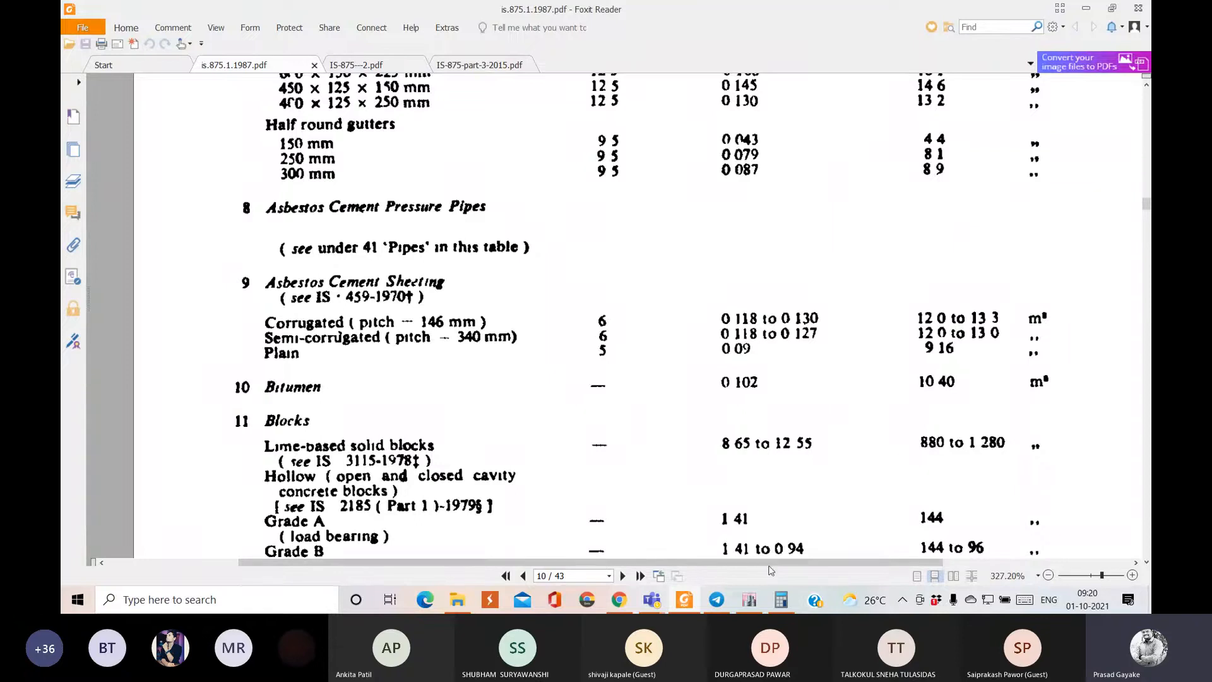
- Switch to ETABS and edit the Slab1 slab property, renaming it Slab5.2 and setting its material to M30
{"action": "left_click", "coordinate": [750, 599]}
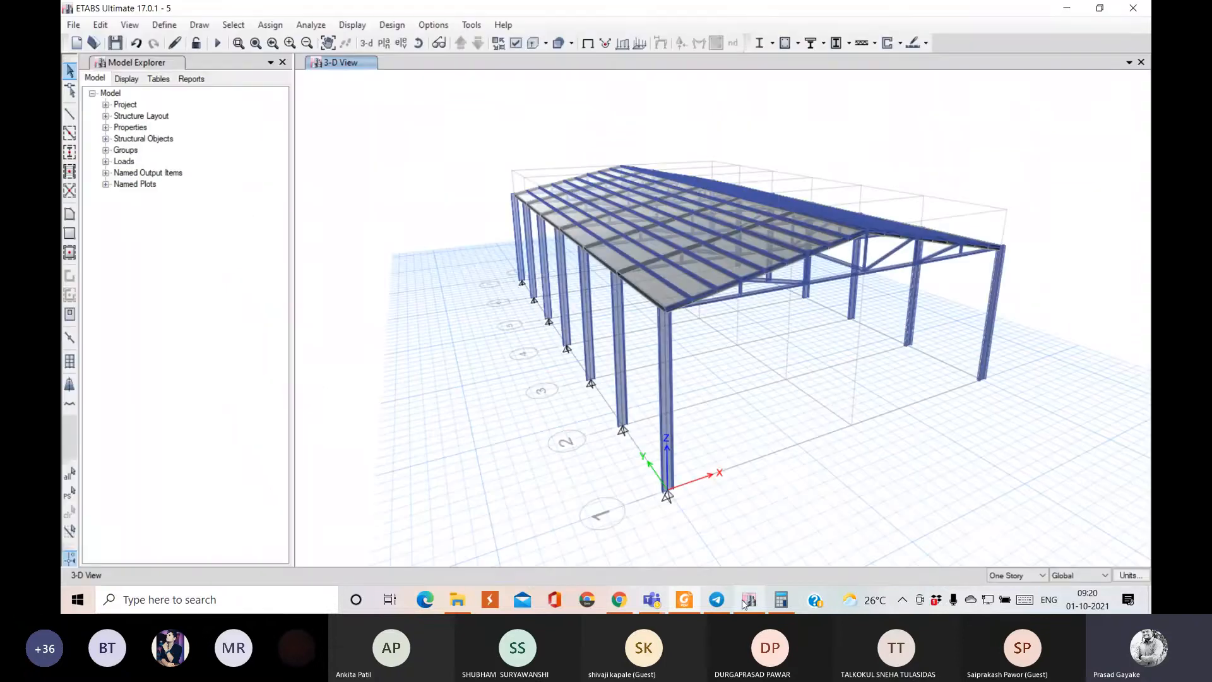
{"action": "left_click", "coordinate": [151, 24]}
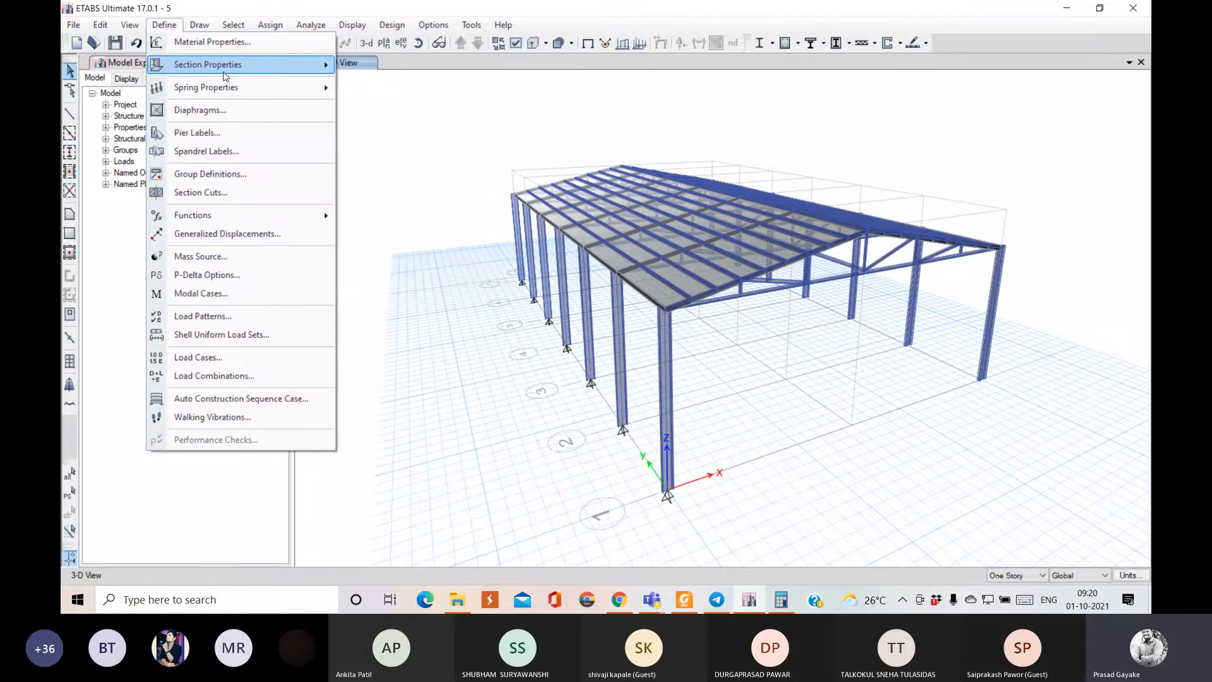
{"action": "left_click", "coordinate": [379, 101]}
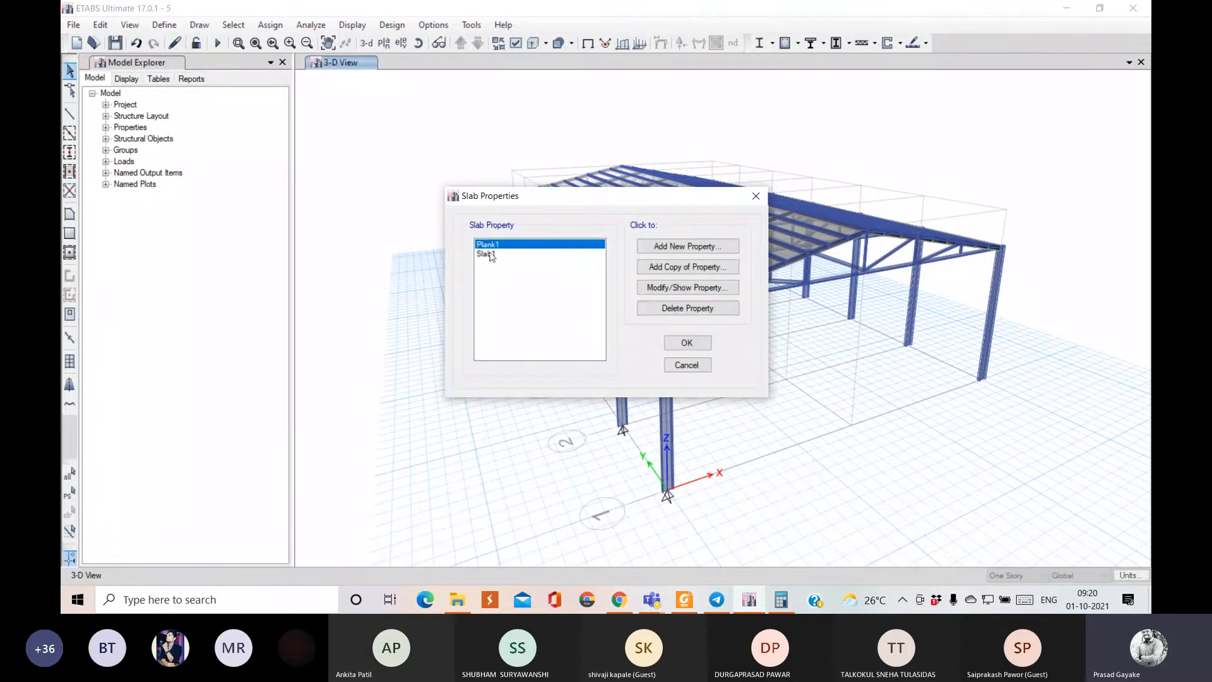
{"action": "left_click", "coordinate": [487, 253]}
{"action": "left_click", "coordinate": [697, 288]}
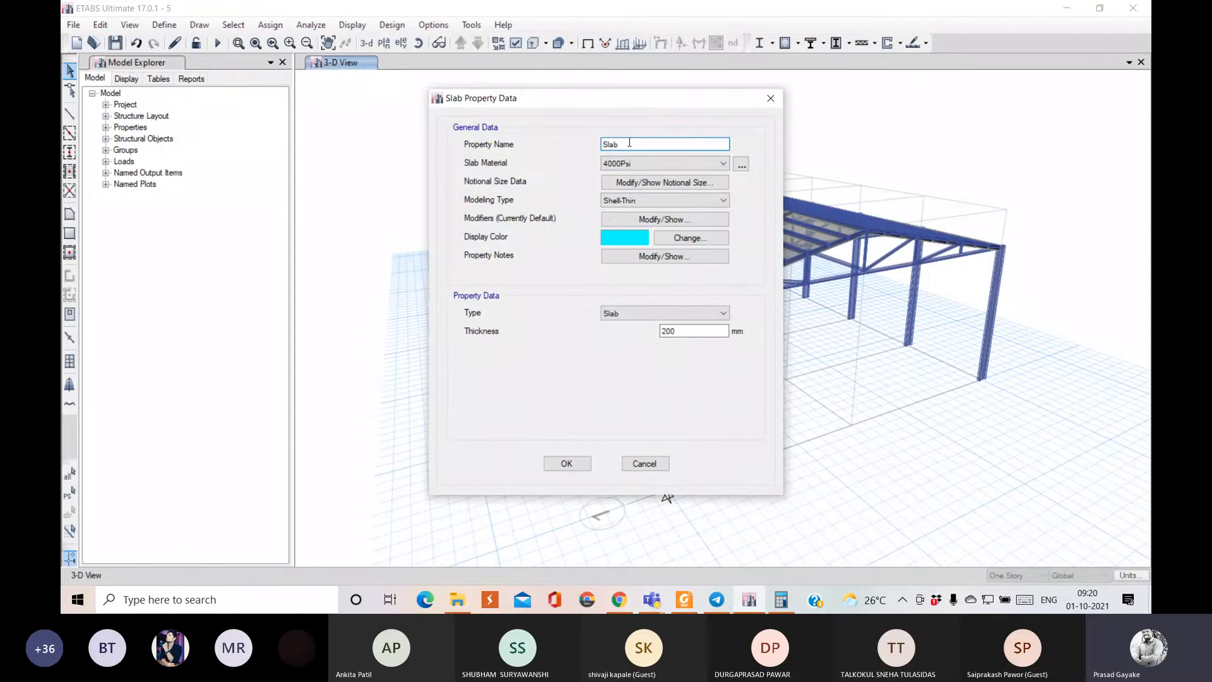
{"action": "type", "text": "5.2"}
{"action": "left_click", "coordinate": [657, 163]}
{"action": "left_click", "coordinate": [635, 202]}
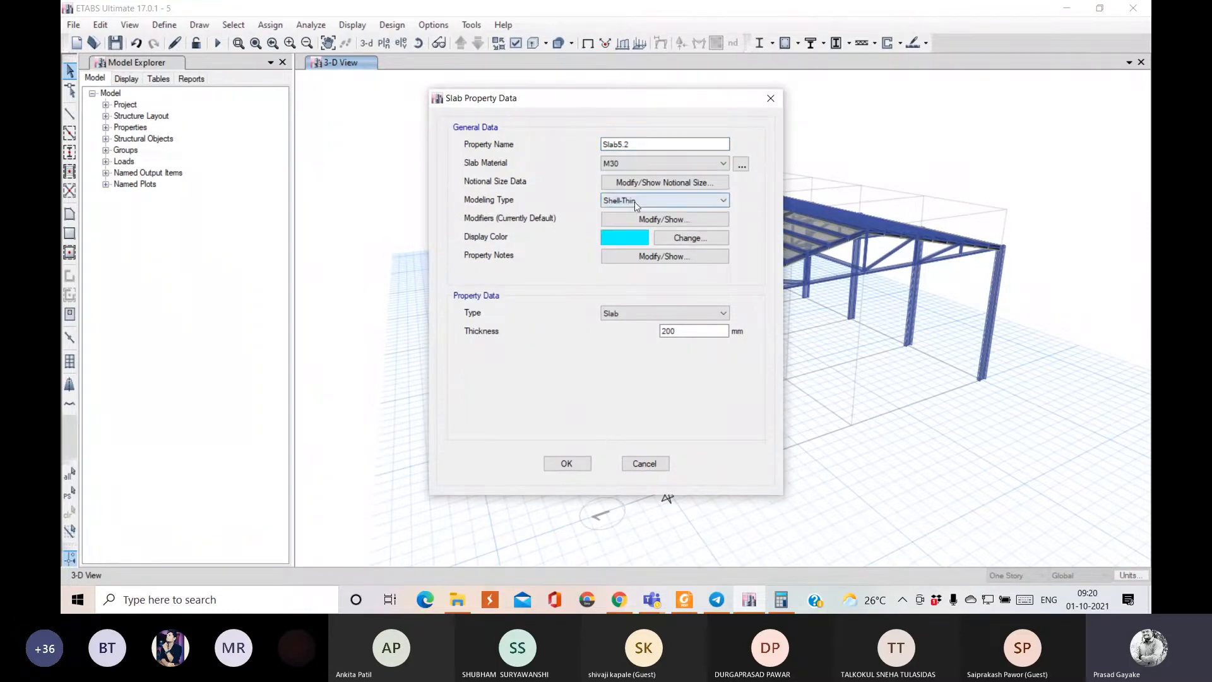
- Set the slab property's modeling type to Membrane and its thickness to 5.2 mm, and accept the slab definitions
{"action": "left_click", "coordinate": [635, 202]}
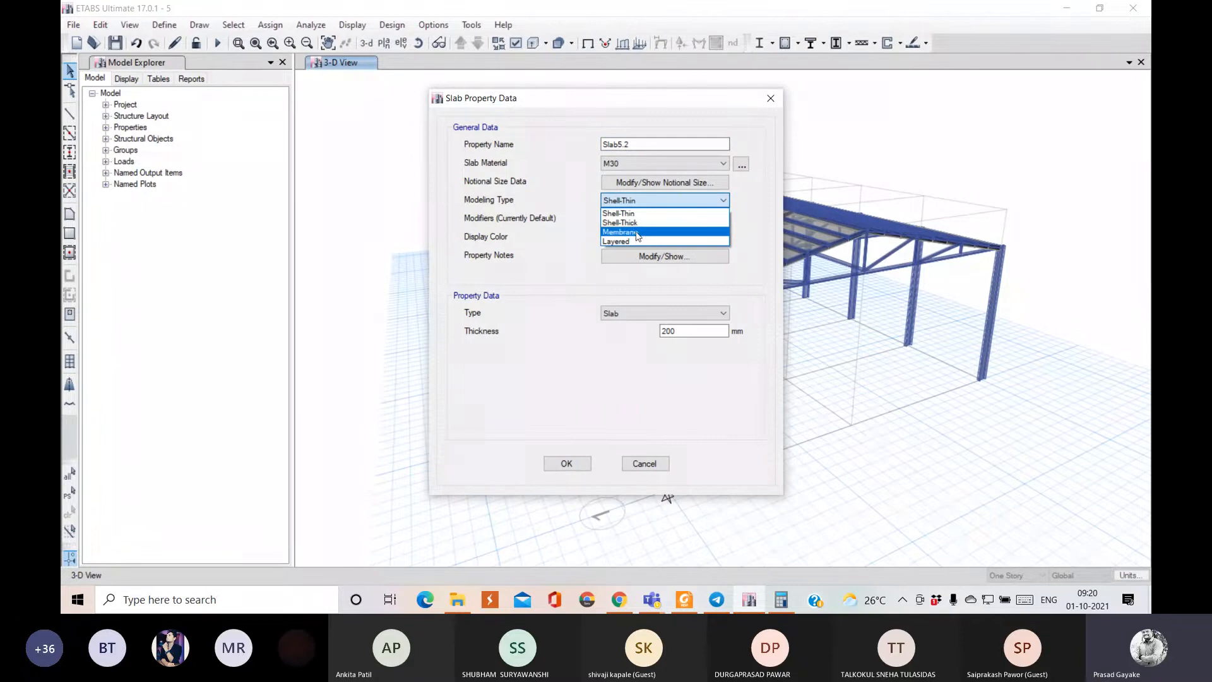
{"action": "left_click", "coordinate": [638, 232]}
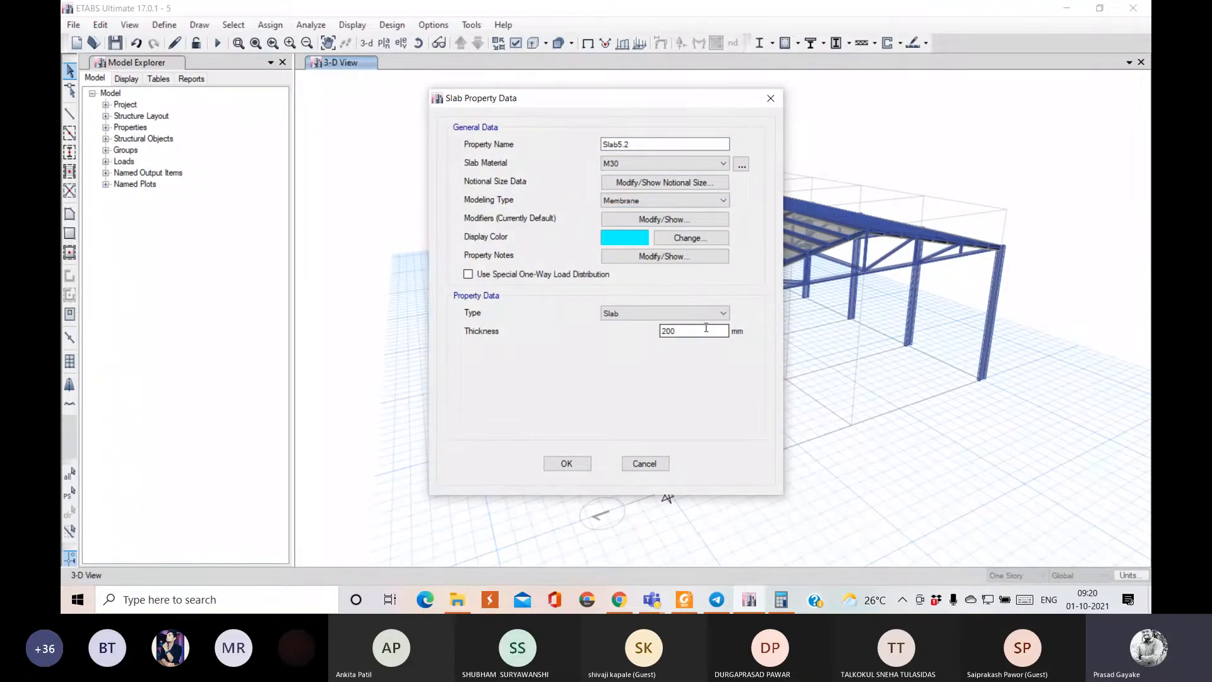
{"action": "left_click_drag", "start_coordinate": [706, 329], "coordinate": [611, 332]}
{"action": "type", "text": "5.2"}
{"action": "left_click", "coordinate": [567, 463]}
{"action": "left_click", "coordinate": [687, 343]}
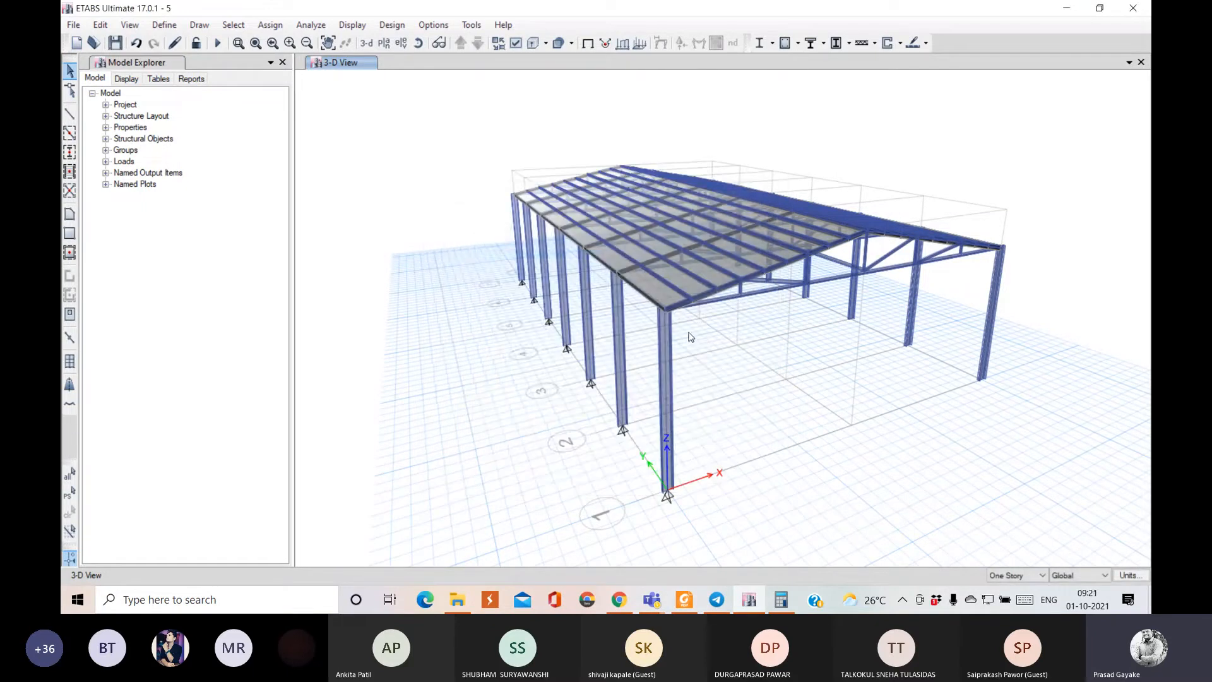
- Select all roof shells by the object type Floors and check the selection across both roof slopes in 3-D
{"action": "left_click", "coordinate": [226, 30]}
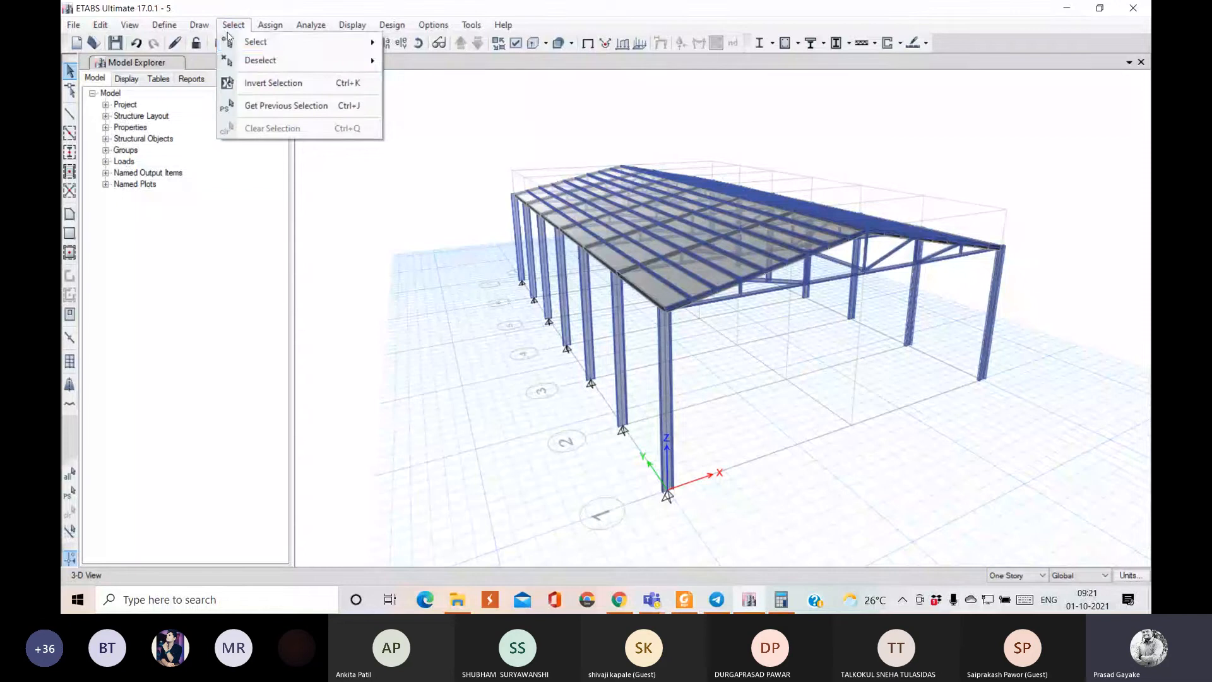
{"action": "mouse_move", "coordinate": [271, 47]}
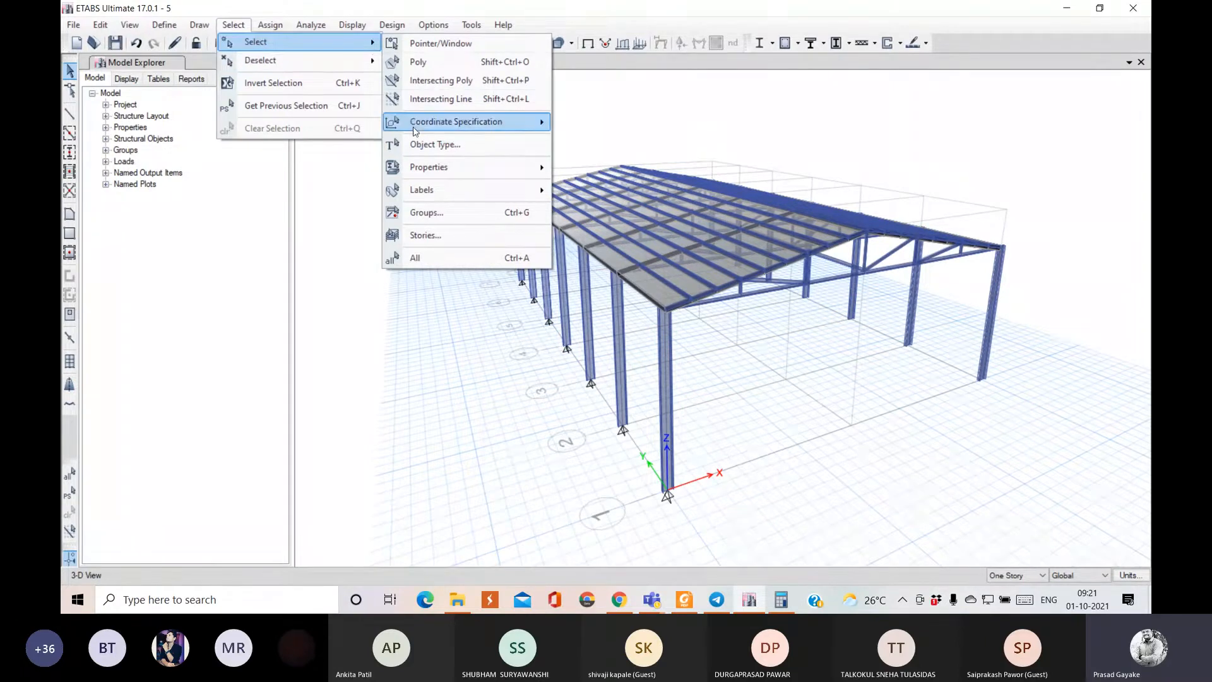
{"action": "left_click", "coordinate": [421, 148]}
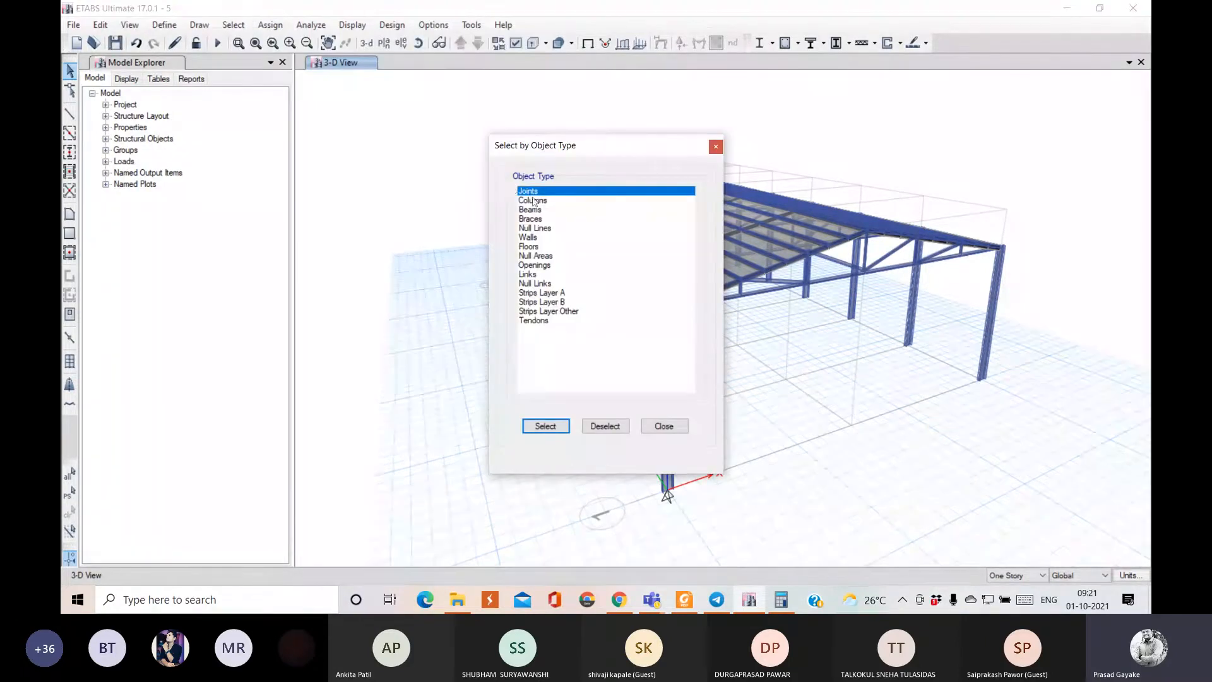
{"action": "left_click", "coordinate": [534, 247]}
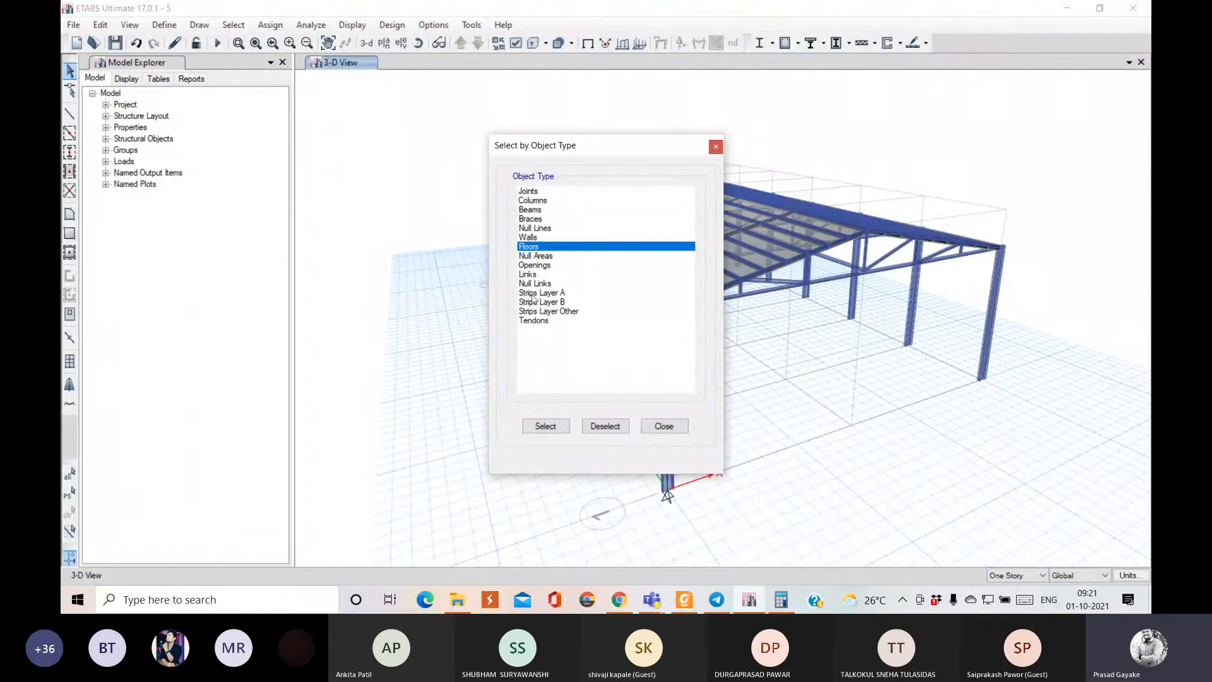
{"action": "left_click", "coordinate": [546, 426]}
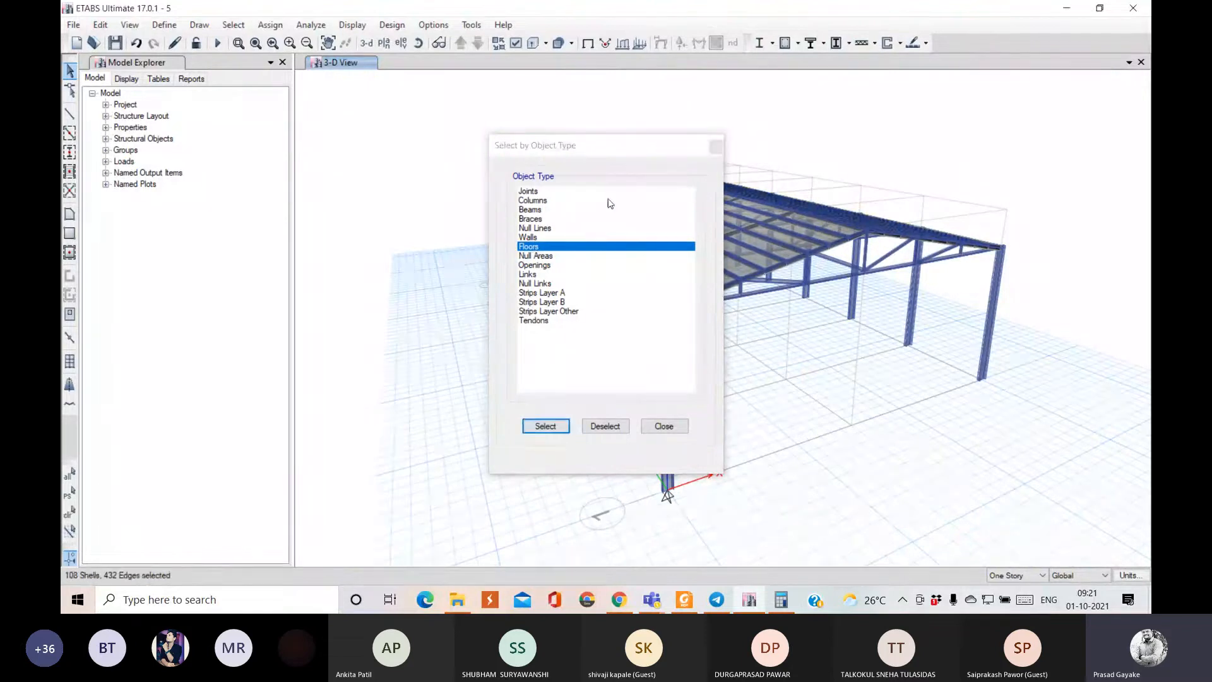
{"action": "left_click_drag", "start_coordinate": [606, 146], "coordinate": [421, 151]}
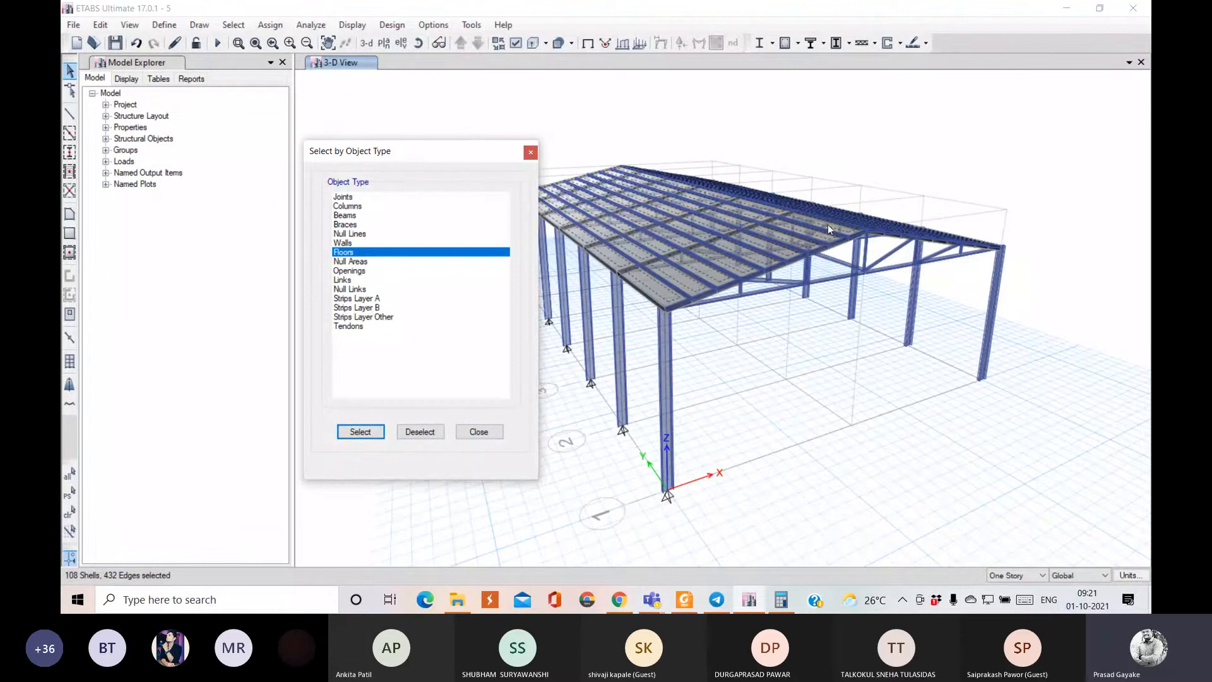
{"action": "left_click", "coordinate": [418, 43]}
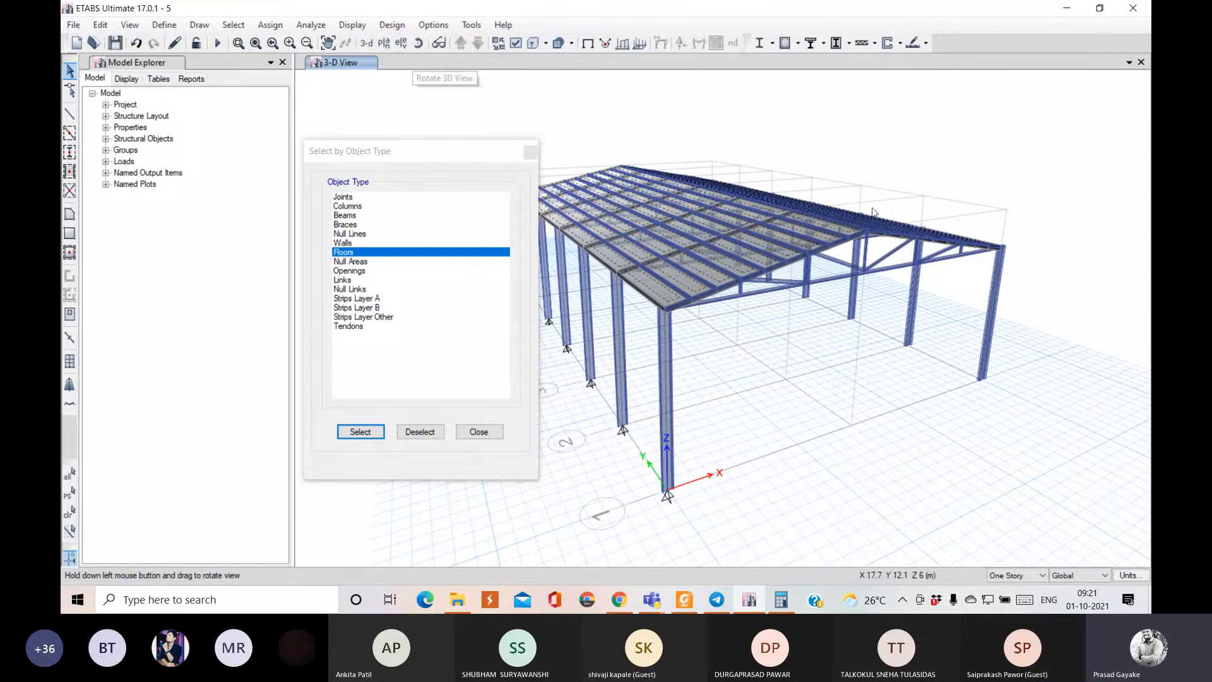
{"action": "left_click_drag", "start_coordinate": [666, 490], "coordinate": [709, 358]}
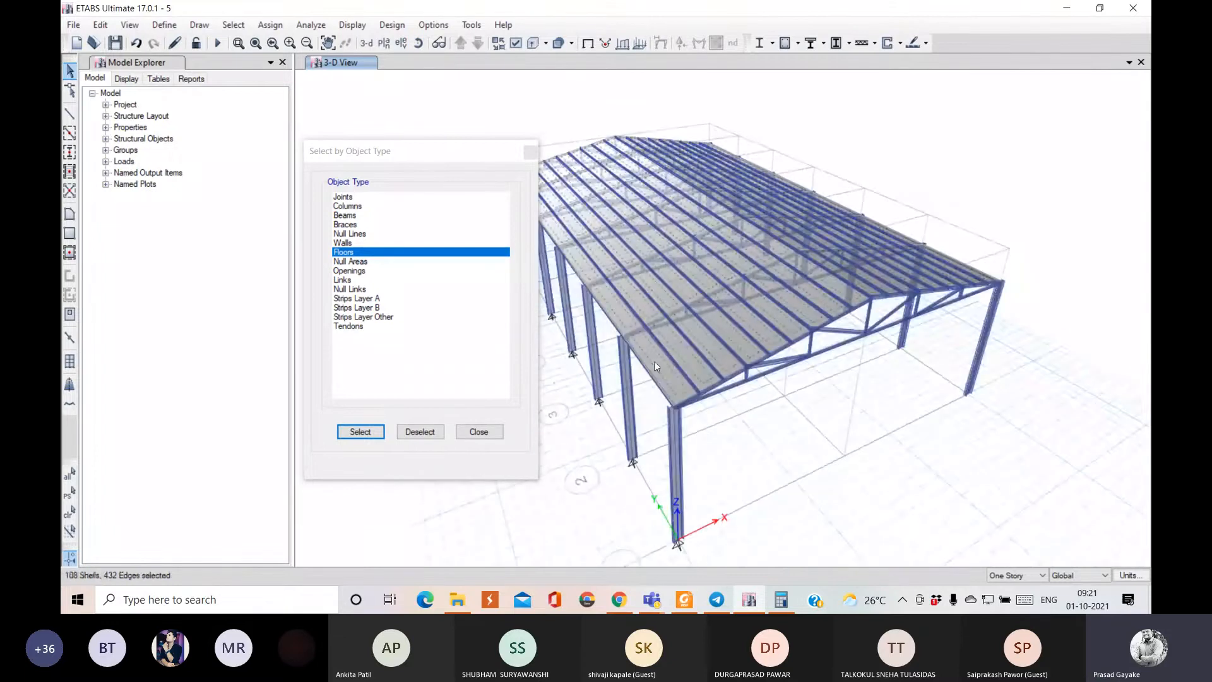
- Begin a uniform shell load assignment on the selected roof shells and set its load pattern to Live
{"action": "left_click", "coordinate": [278, 26]}
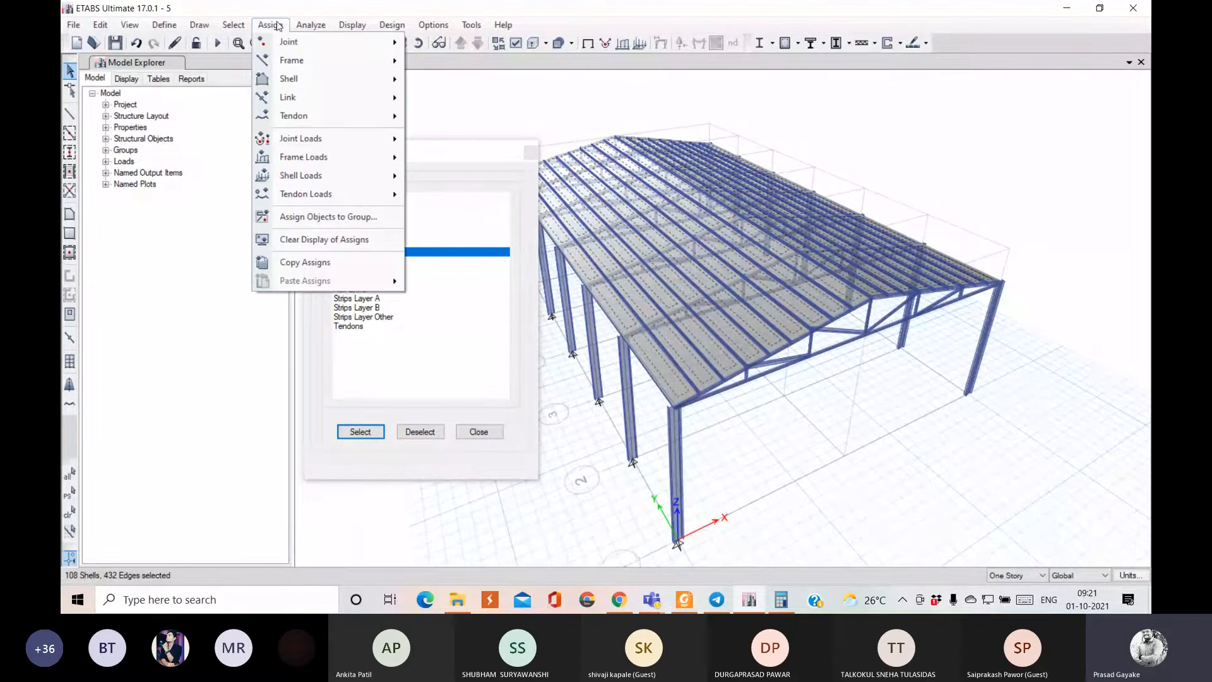
{"action": "mouse_move", "coordinate": [321, 183]}
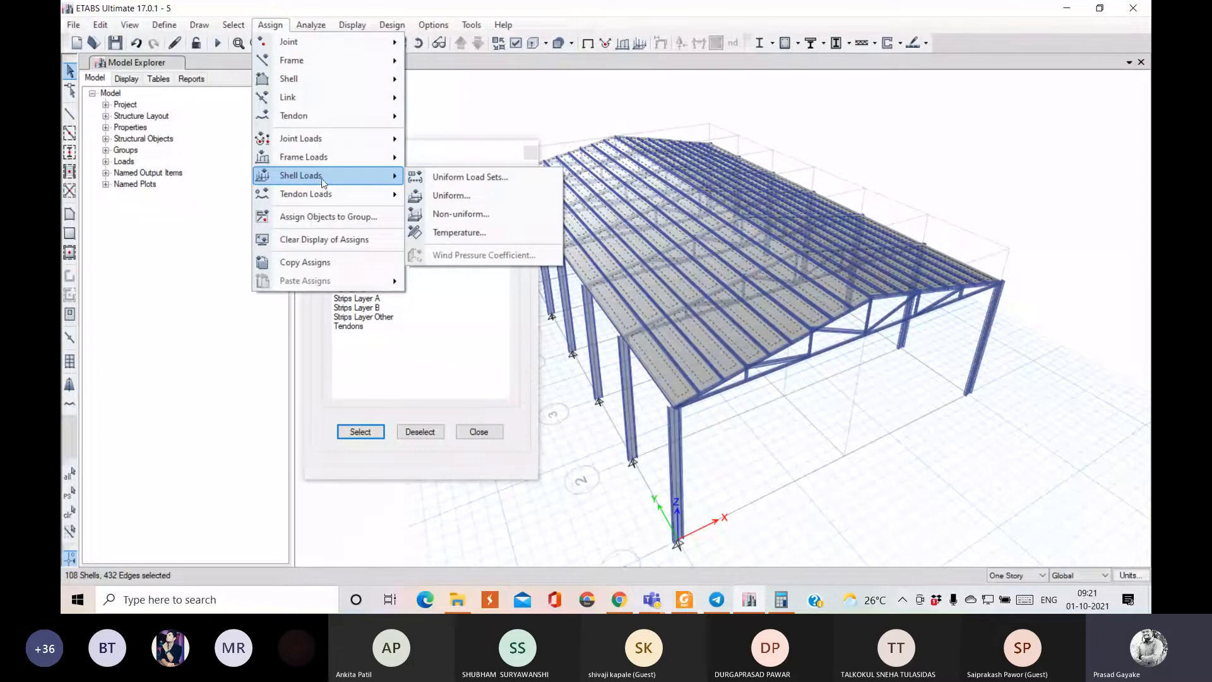
{"action": "left_click", "coordinate": [459, 197]}
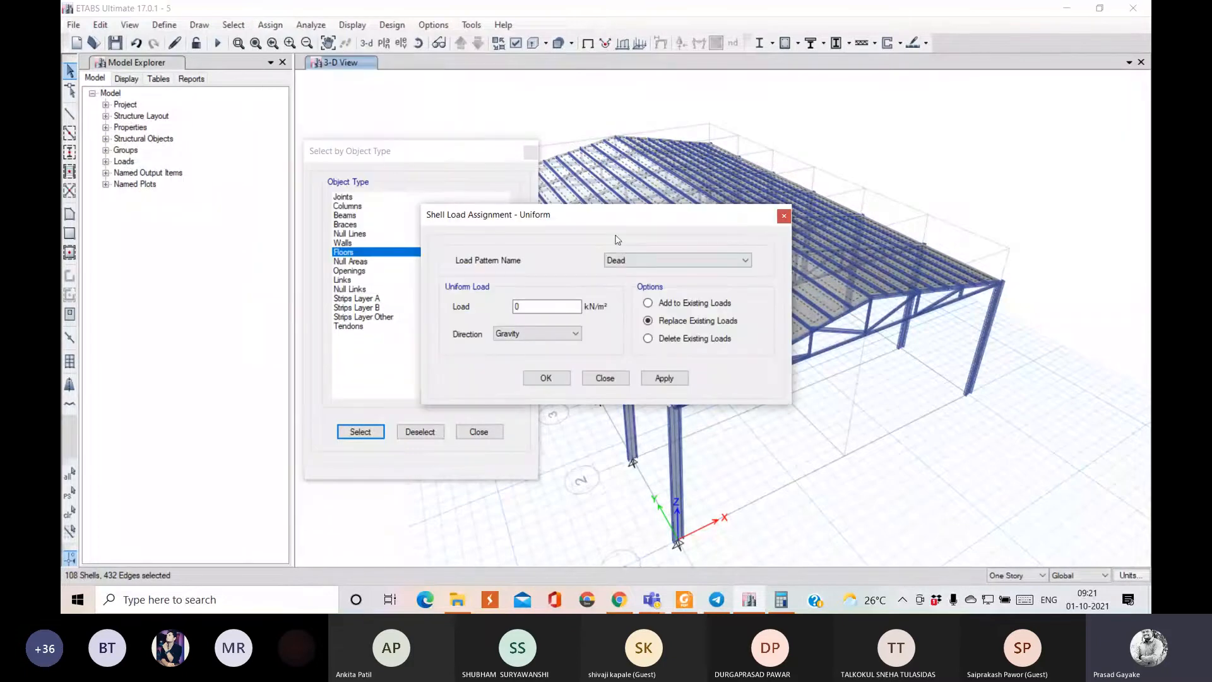
{"action": "left_click", "coordinate": [625, 261]}
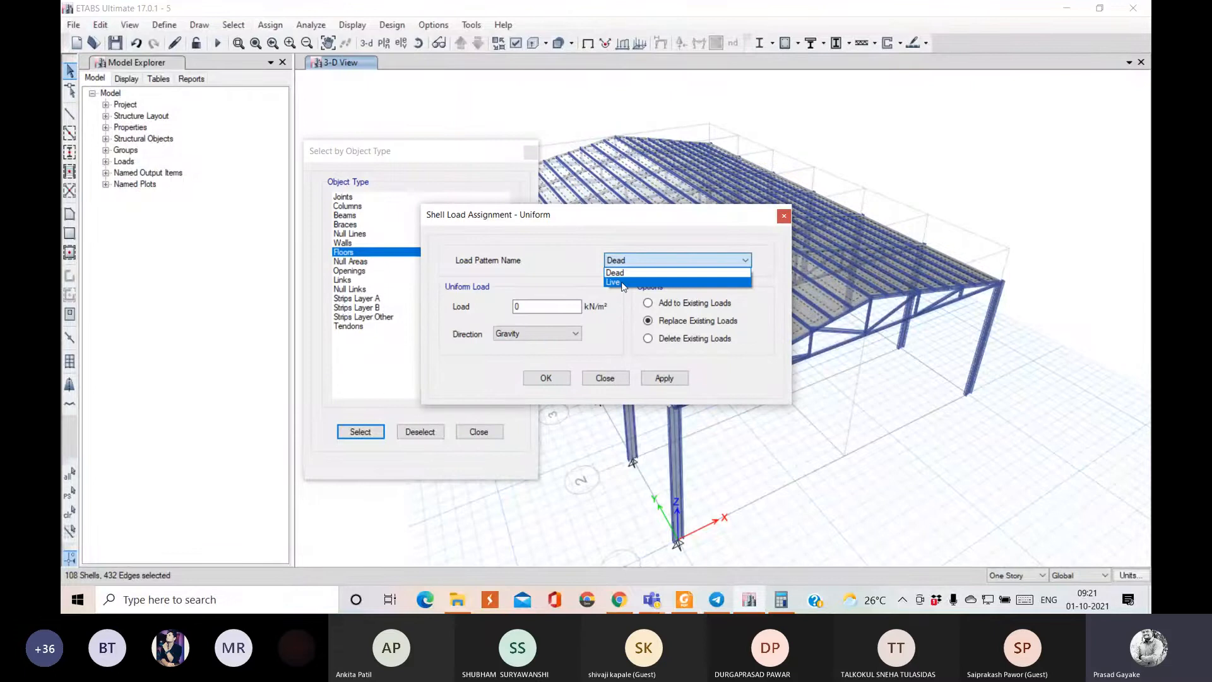
{"action": "left_click", "coordinate": [612, 272]}
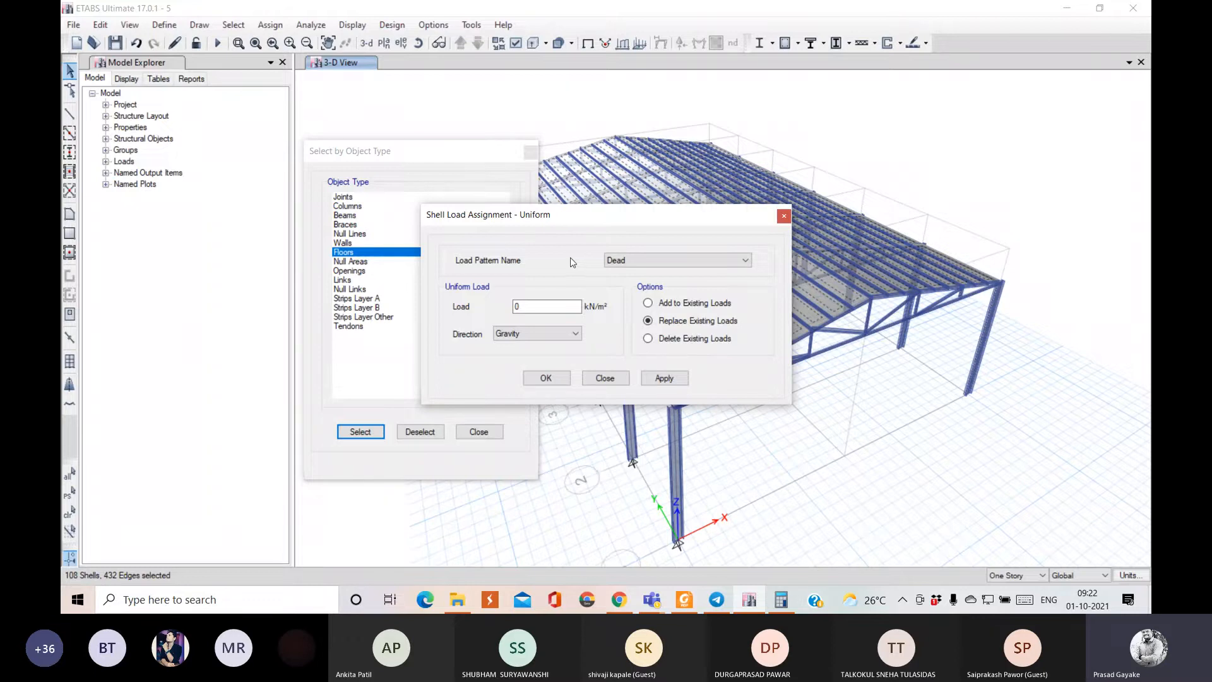
{"action": "left_click", "coordinate": [614, 261]}
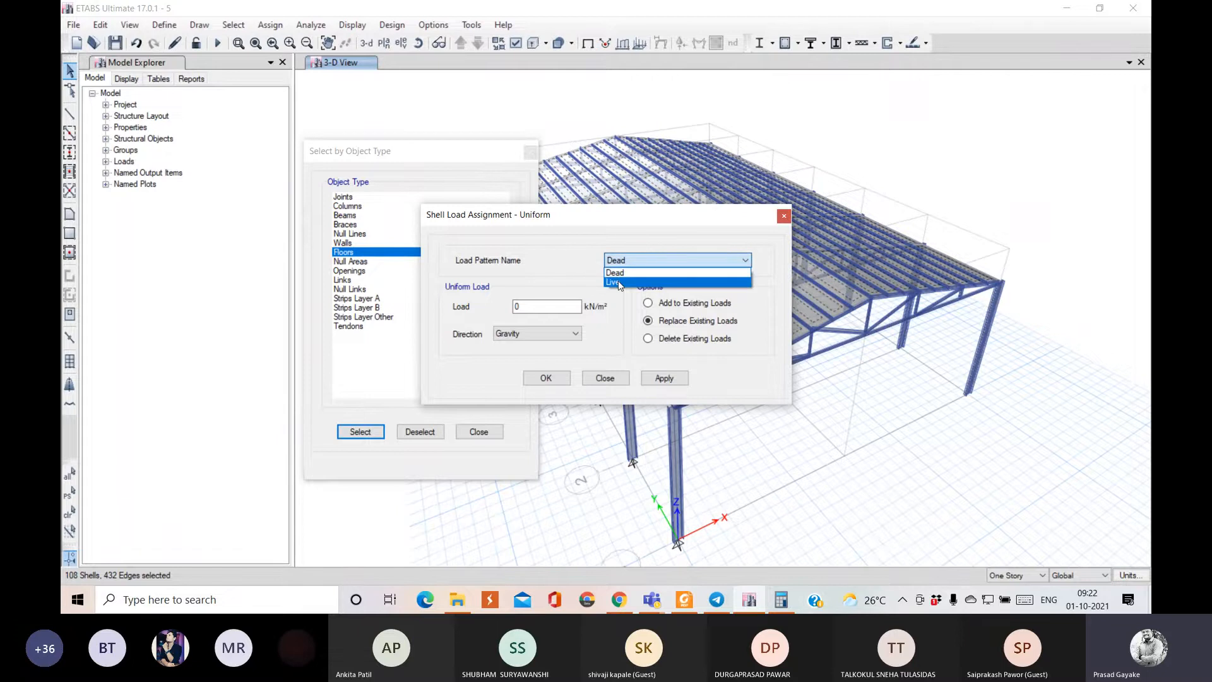
{"action": "key", "text": "Tab"}
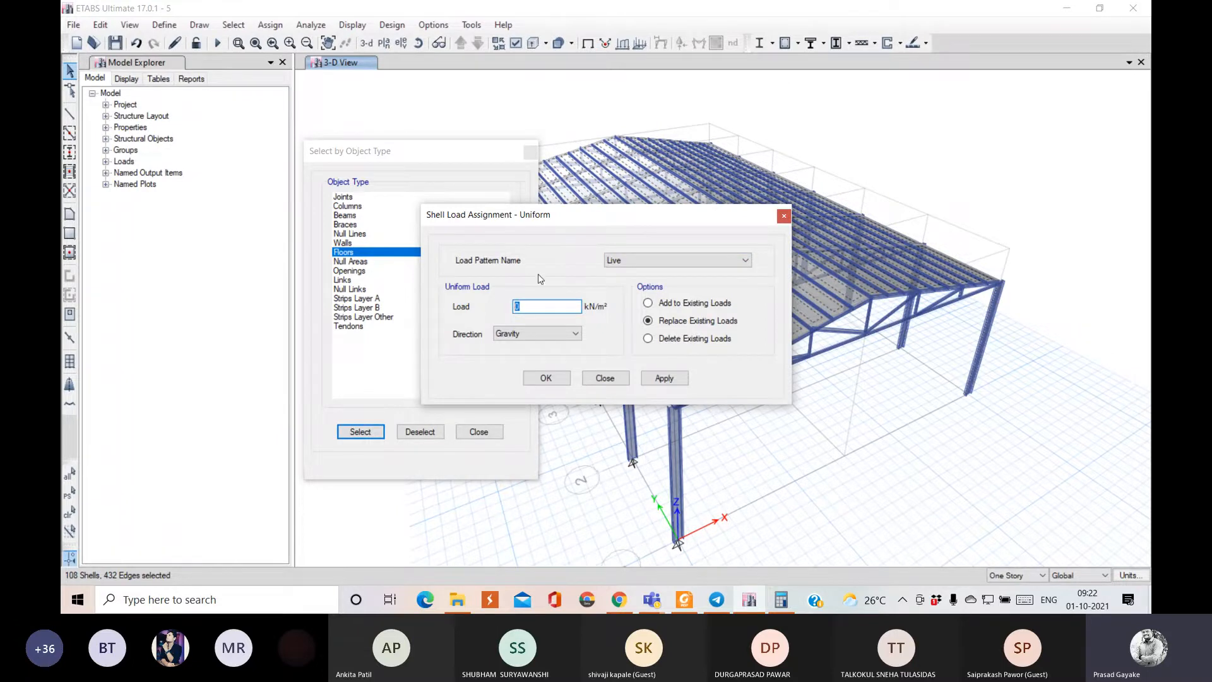
- Switch to IS-875---2.pdf in Foxit Reader and examine Table 2 for imposed loads on various types of roofs
{"action": "left_click", "coordinate": [684, 600]}
{"action": "left_click", "coordinate": [370, 65]}
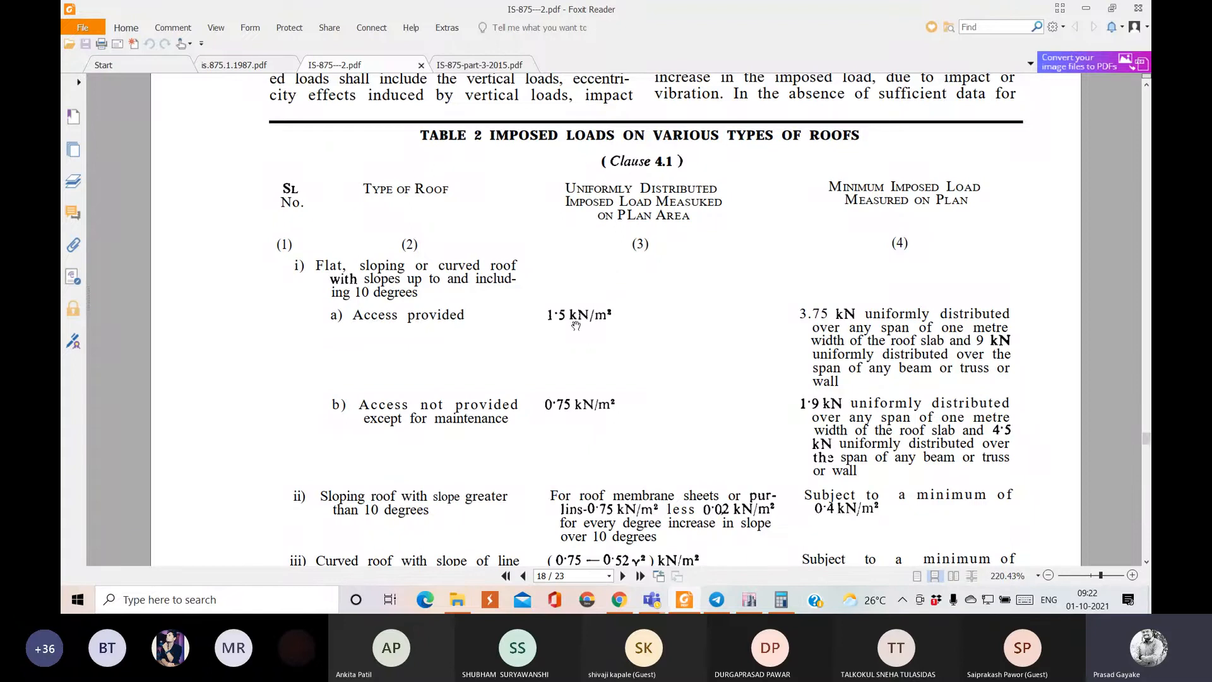
{"action": "scroll", "coordinate": [576, 326], "scroll_direction": "down", "scroll_amount": 2}
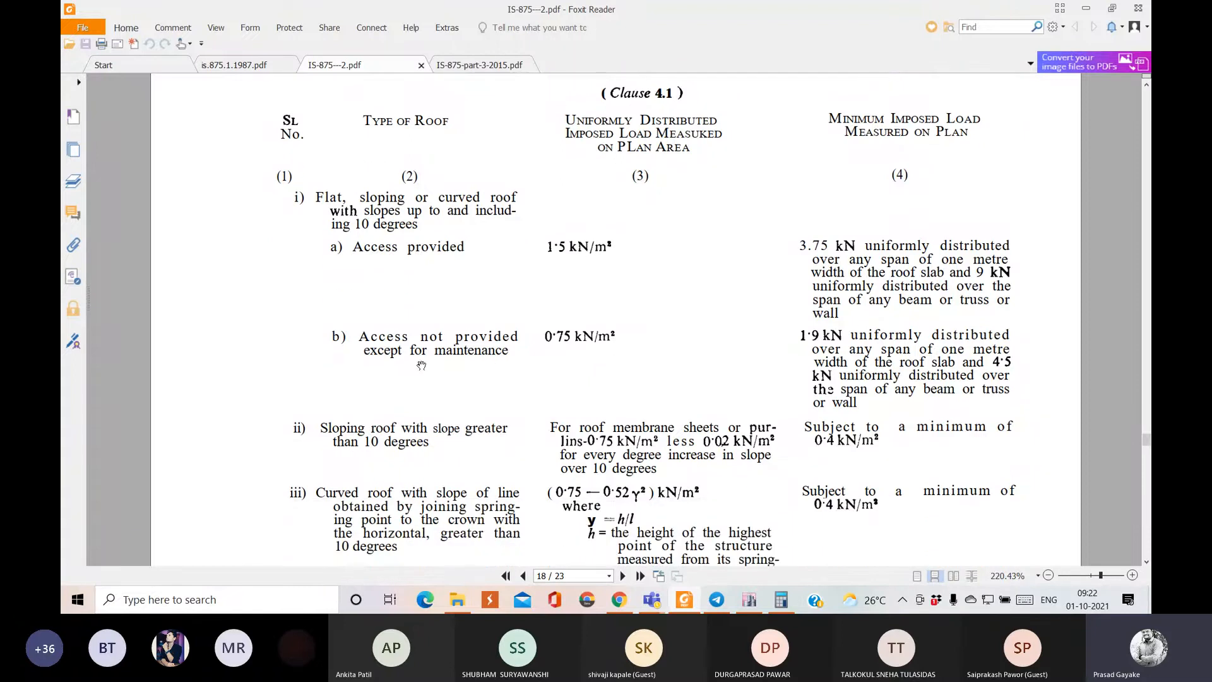
- Return to ETABS and assign a 1.5 kN/m² gravity Live load to the selected roof shells, replacing existing loads, and close the object selection
{"action": "scroll", "coordinate": [563, 351], "scroll_direction": "down", "scroll_amount": 3}
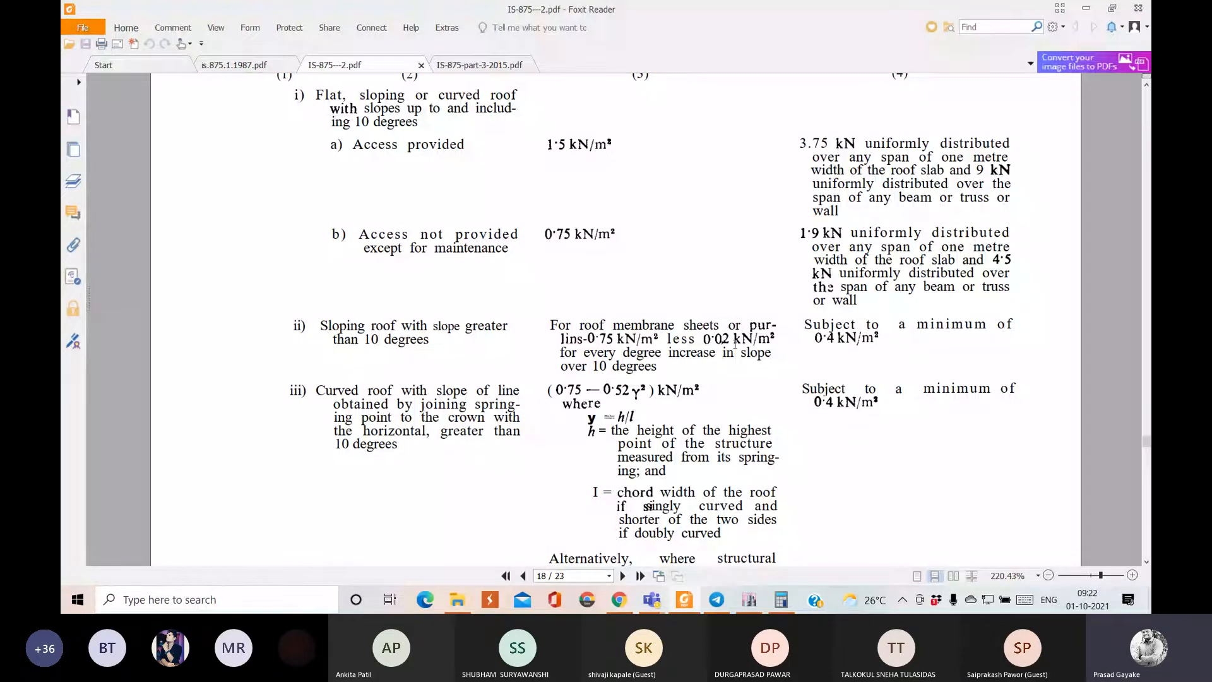
{"action": "scroll", "coordinate": [541, 390], "scroll_direction": "up", "scroll_amount": 1}
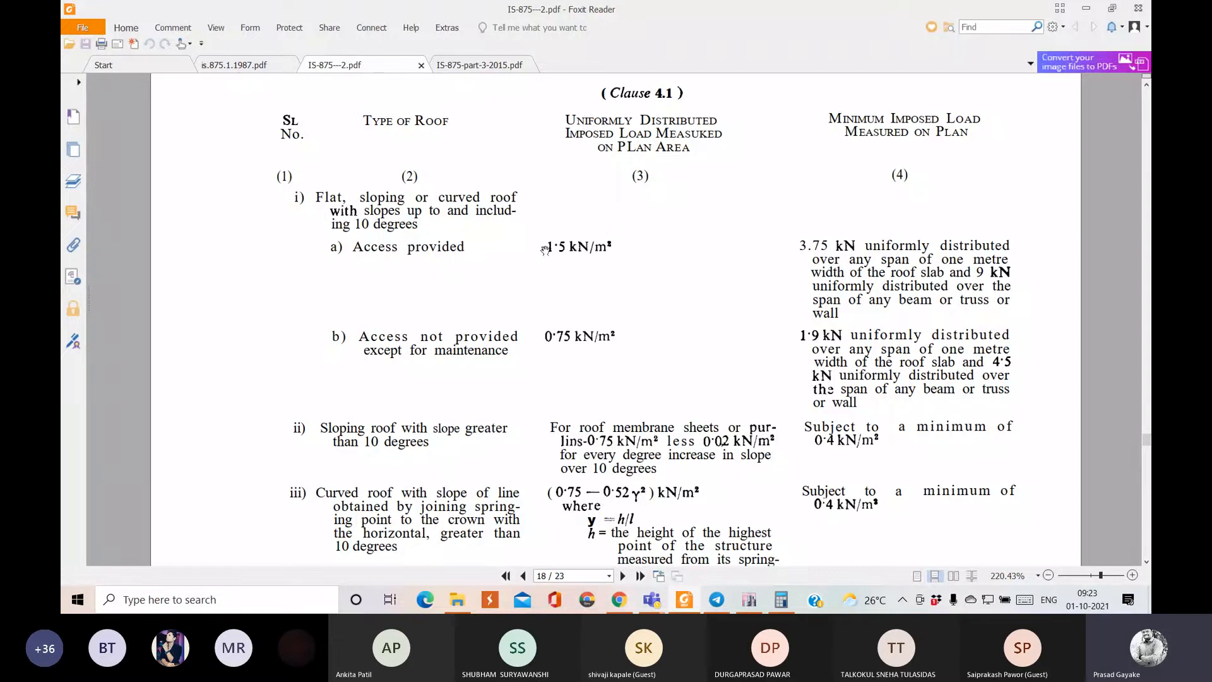
{"action": "left_click", "coordinate": [750, 599]}
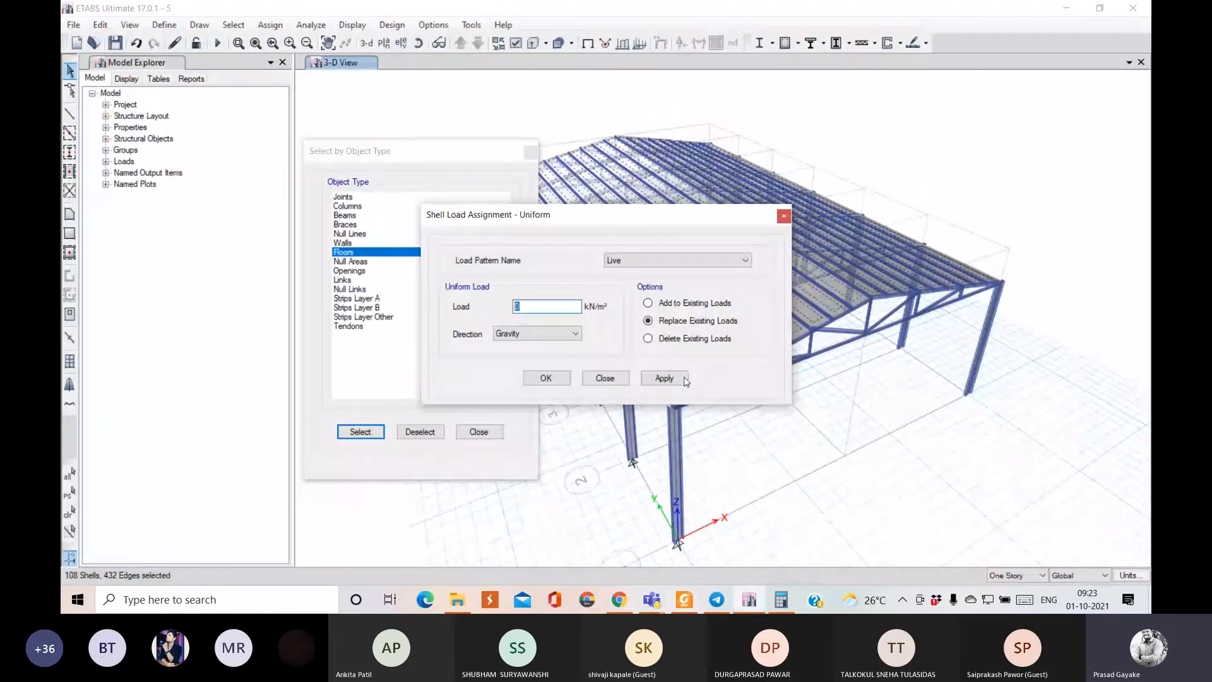
{"action": "type", "text": "1.5"}
{"action": "left_click", "coordinate": [660, 382]}
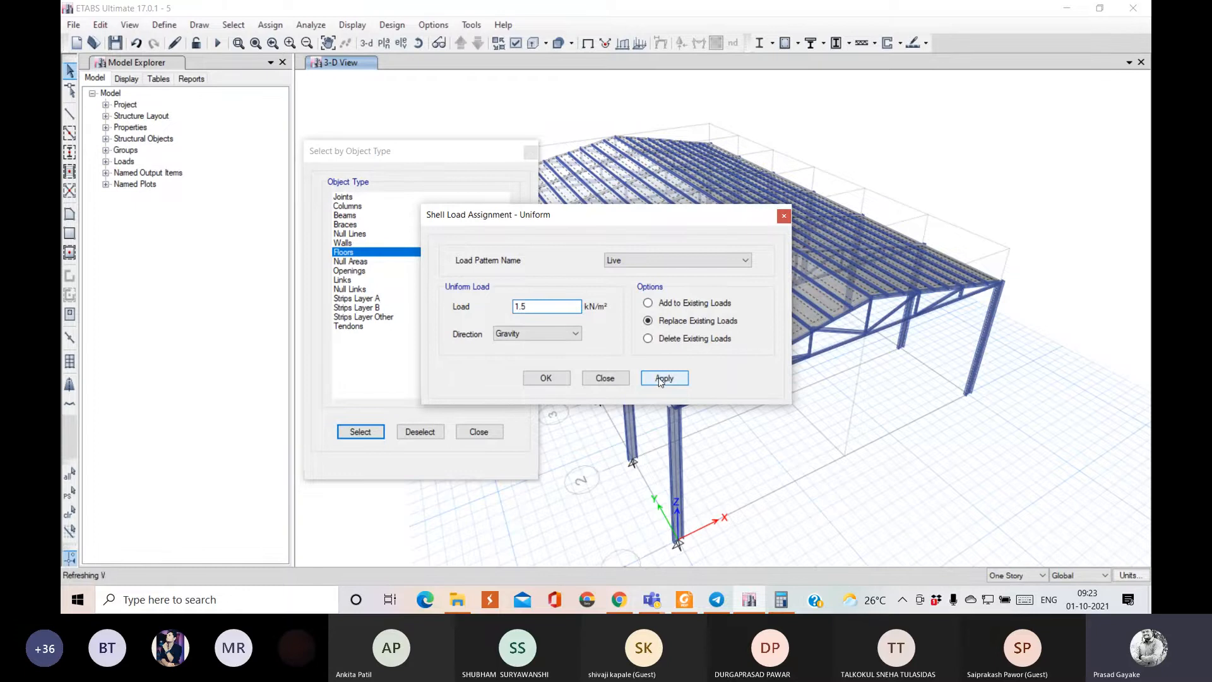
{"action": "left_click", "coordinate": [547, 379]}
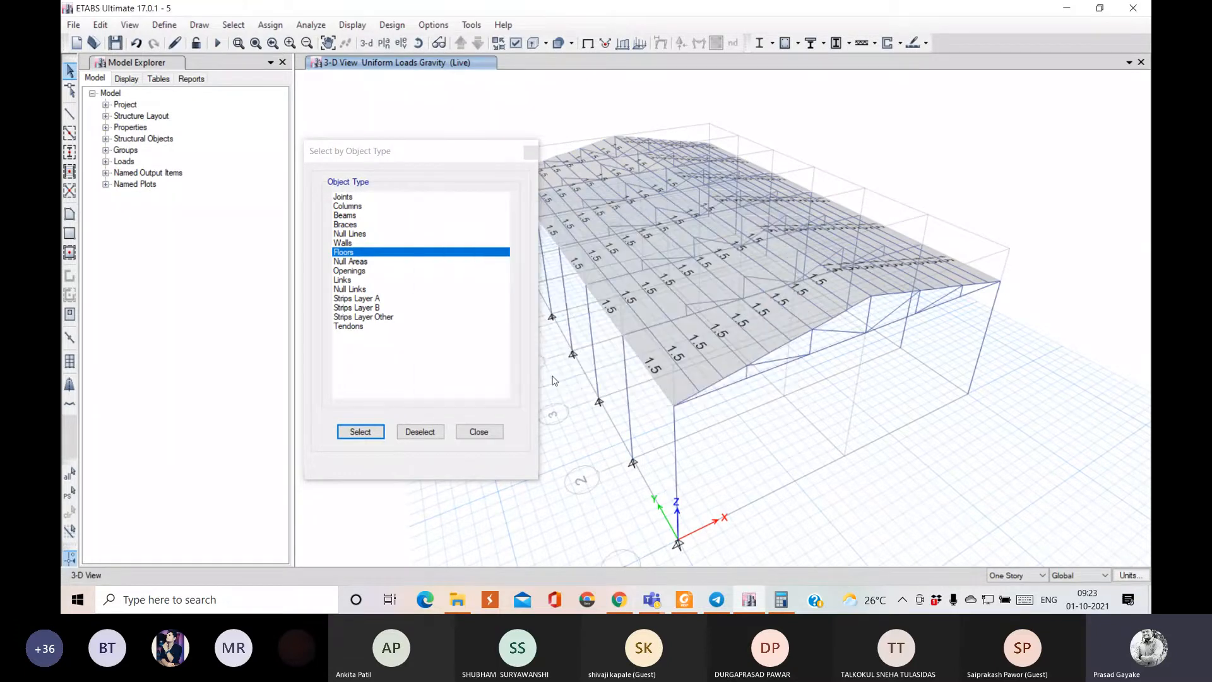
{"action": "left_click", "coordinate": [478, 432]}
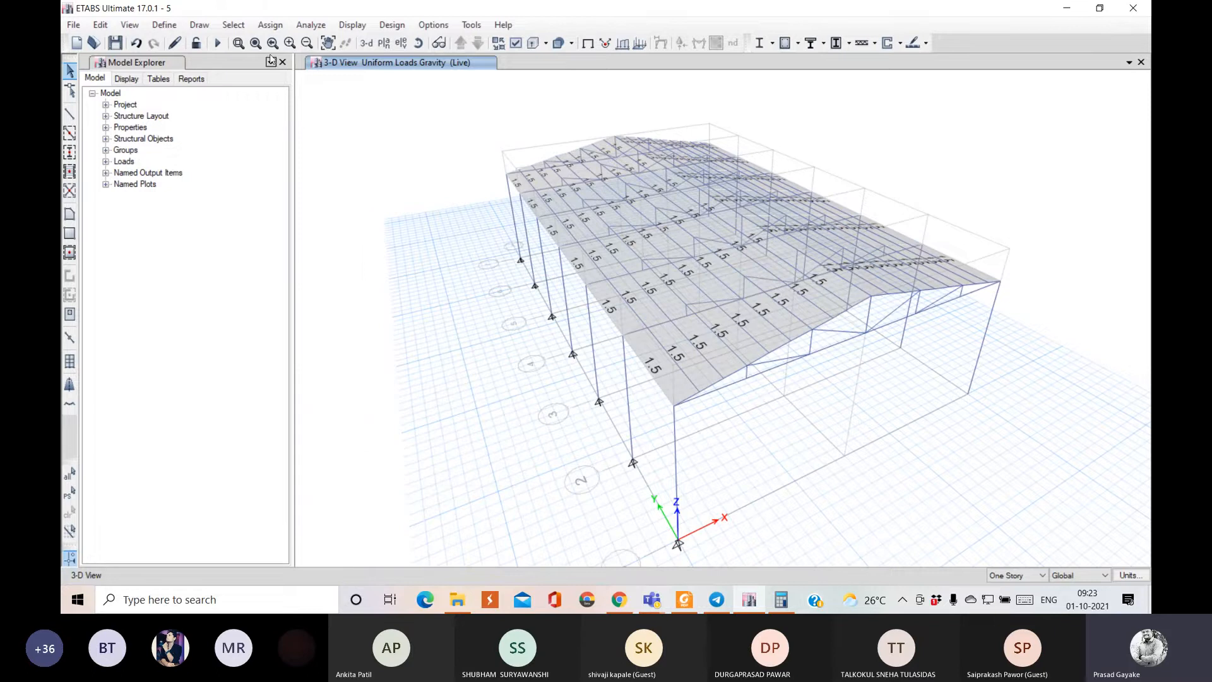
{"action": "left_click", "coordinate": [234, 25]}
{"action": "left_click", "coordinate": [234, 25]}
{"action": "left_click", "coordinate": [234, 26]}
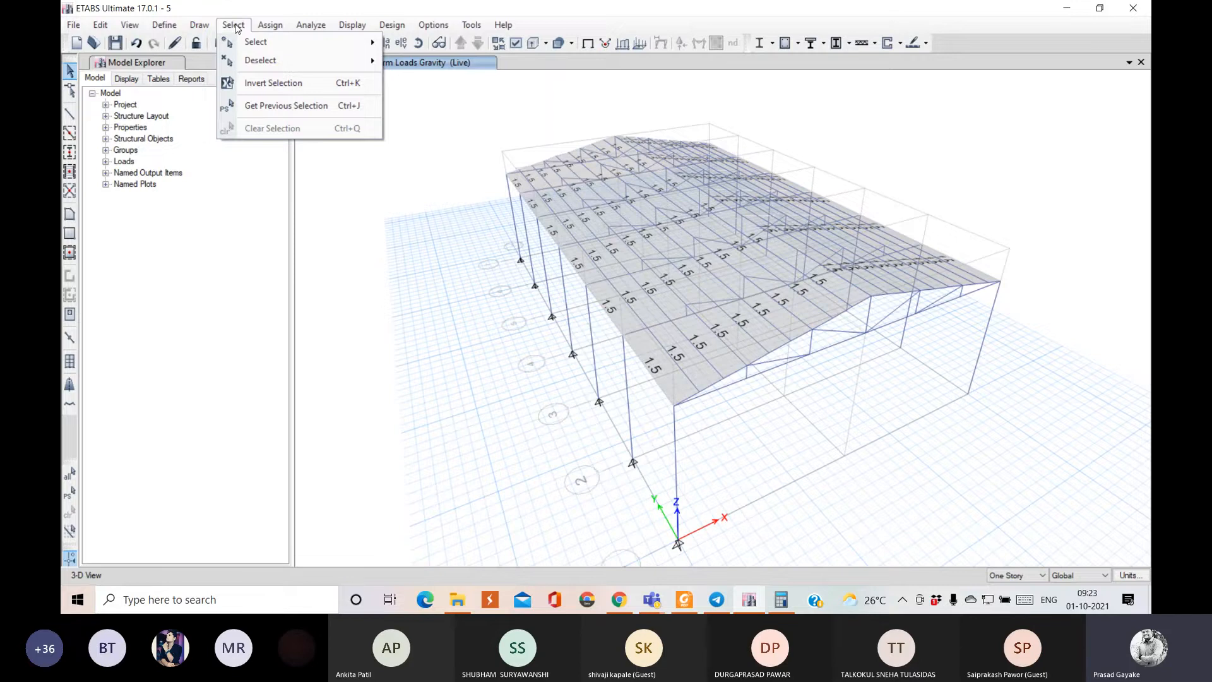
{"action": "left_click", "coordinate": [194, 29]}
- Add a load pattern named EQ X with type Seismic and auto lateral load IS 1893:2016
{"action": "left_click", "coordinate": [165, 25]}
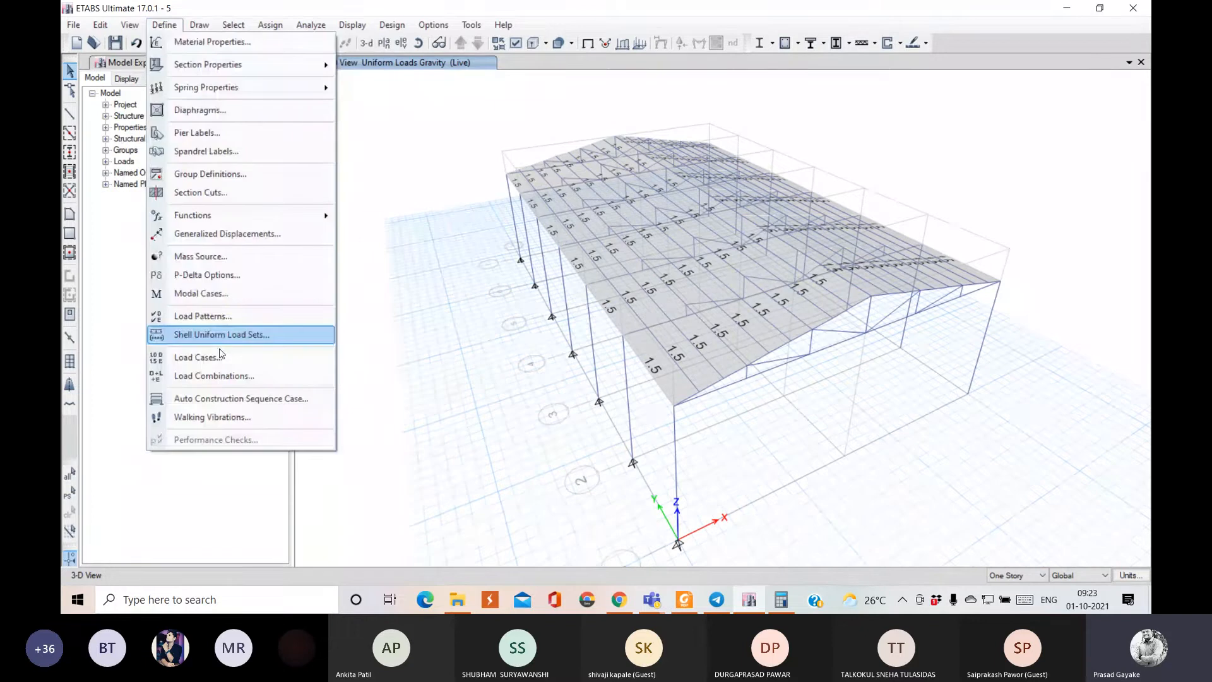
{"action": "left_click", "coordinate": [218, 318]}
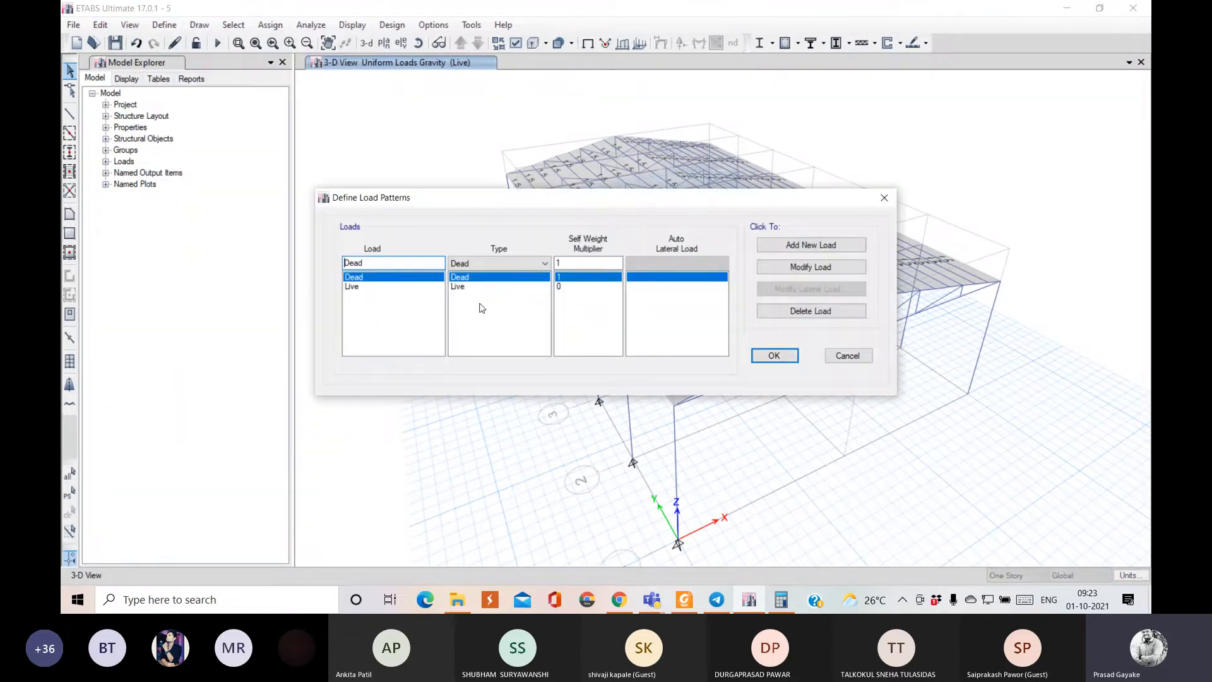
{"action": "type", "text": "S"}
{"action": "key", "text": "BackSpace"}
{"action": "type", "text": "EQ X"}
{"action": "left_click", "coordinate": [543, 264]}
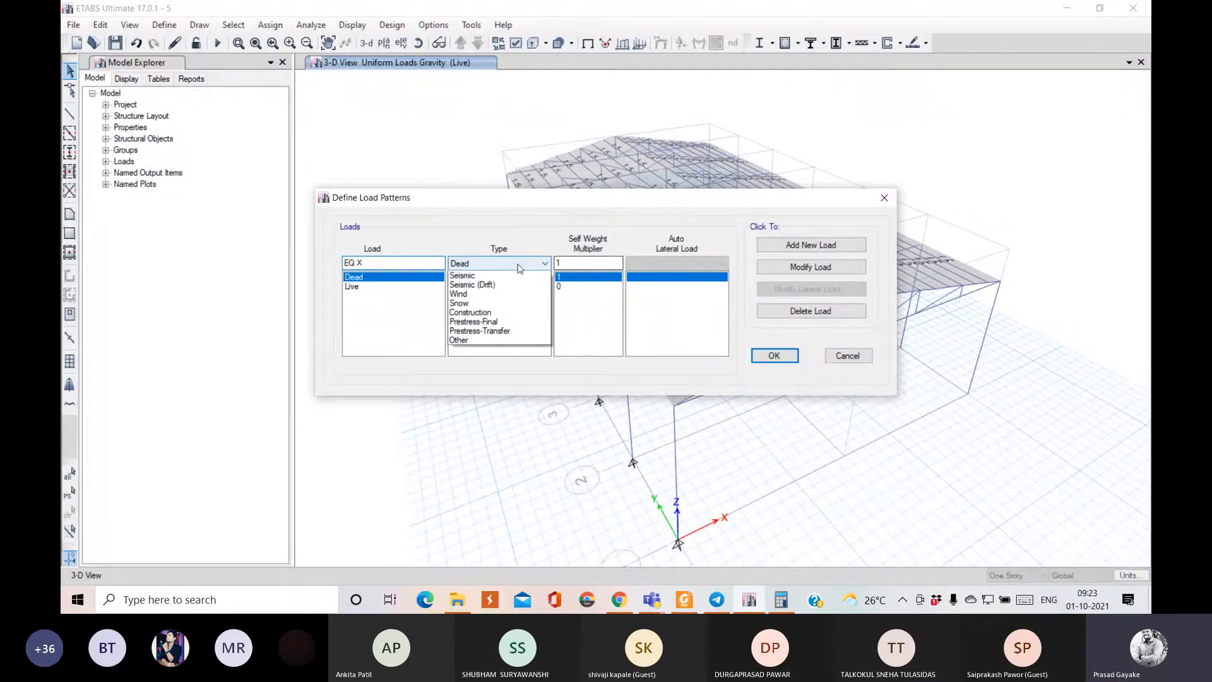
{"action": "left_click", "coordinate": [499, 332]}
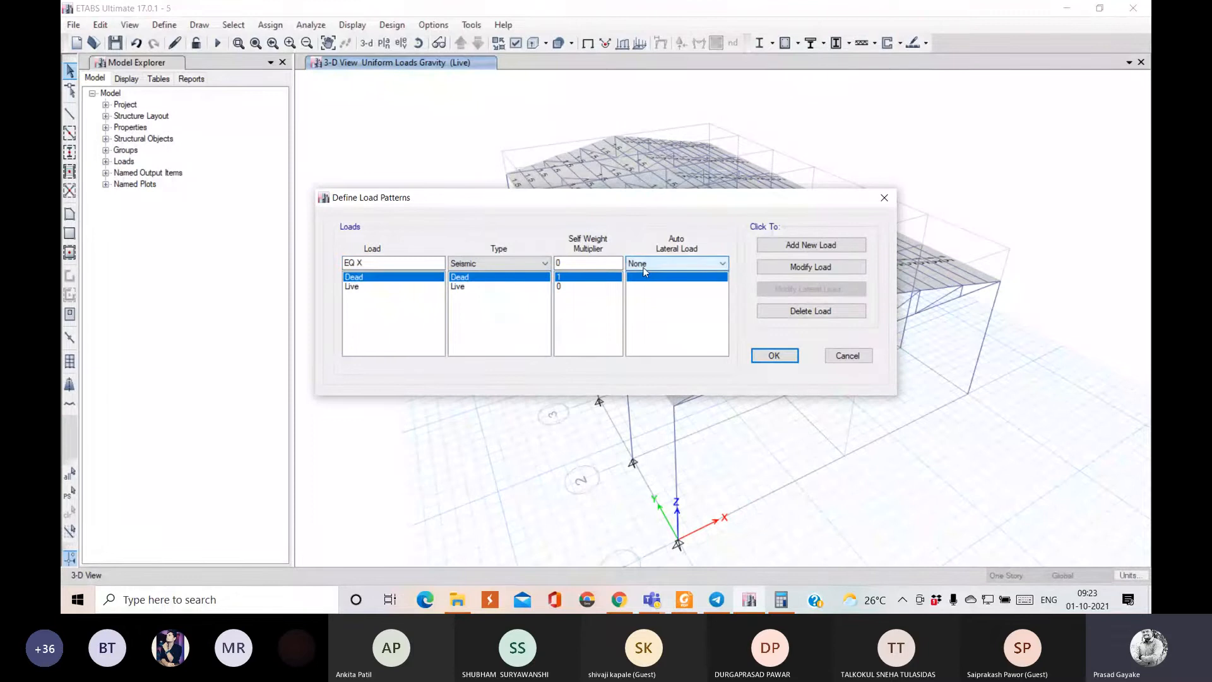
{"action": "left_click", "coordinate": [723, 263]}
{"action": "left_click", "coordinate": [682, 331]}
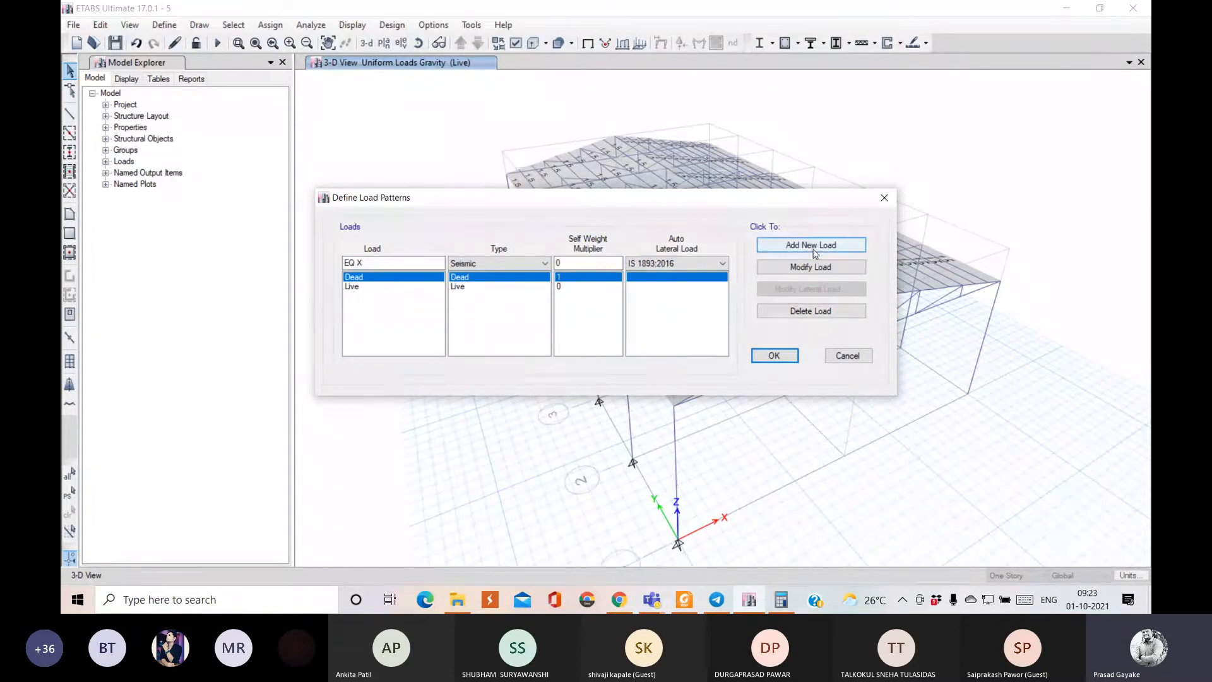
{"action": "left_click", "coordinate": [811, 245]}
- Add a second Seismic load pattern named EQ Y with auto lateral load IS 1893:2016
{"action": "left_click", "coordinate": [422, 260]}
{"action": "key", "text": "BackSpace"}
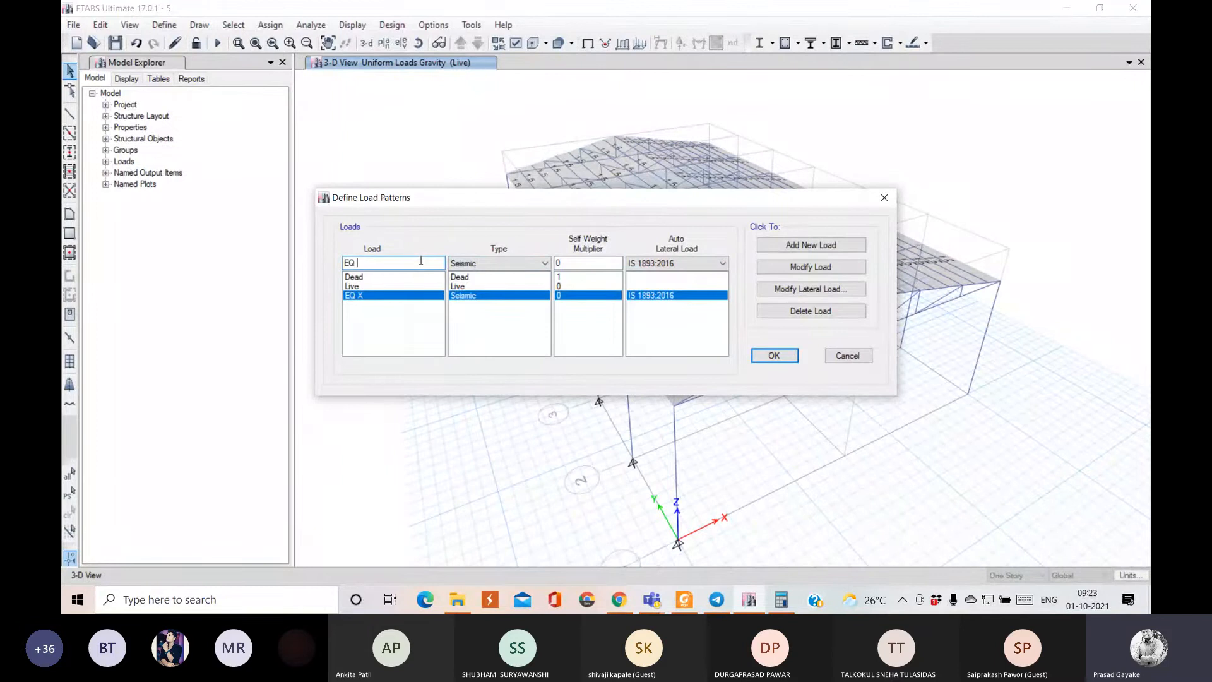
{"action": "type", "text": "Y"}
{"action": "left_click", "coordinate": [811, 245]}
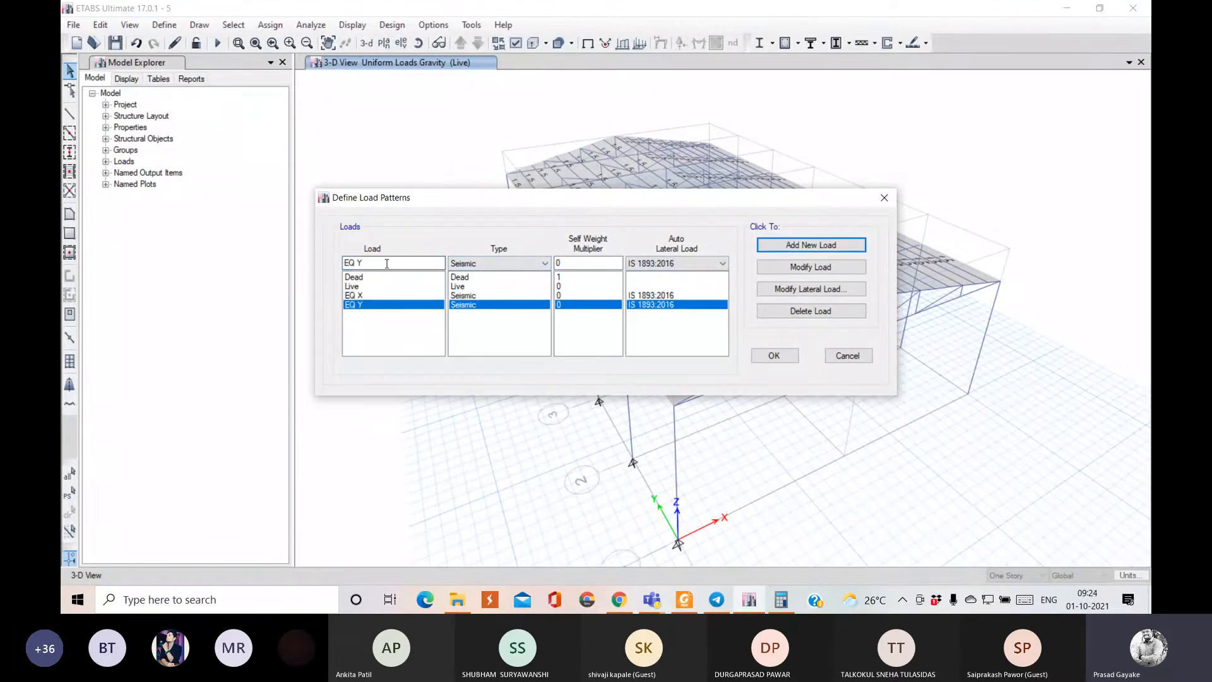
- Add a load pattern named W X with type Wind and auto lateral load Indian IS 875:2015
{"action": "type", "text": "W X"}
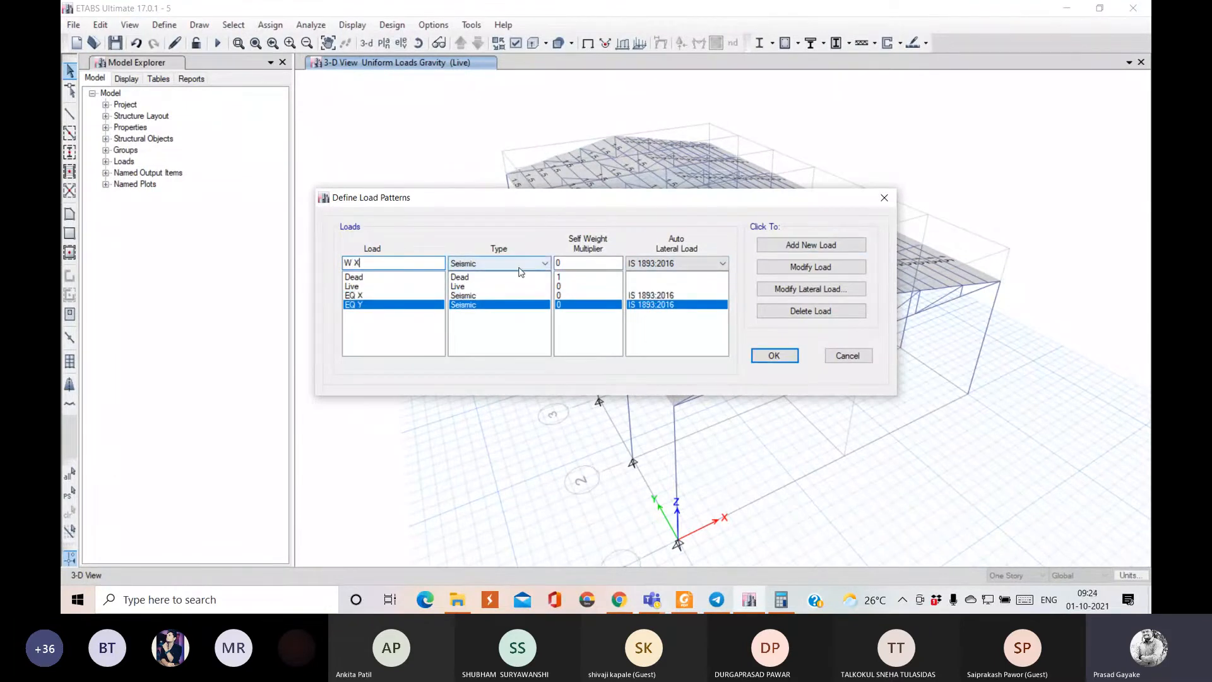
{"action": "left_click", "coordinate": [502, 266]}
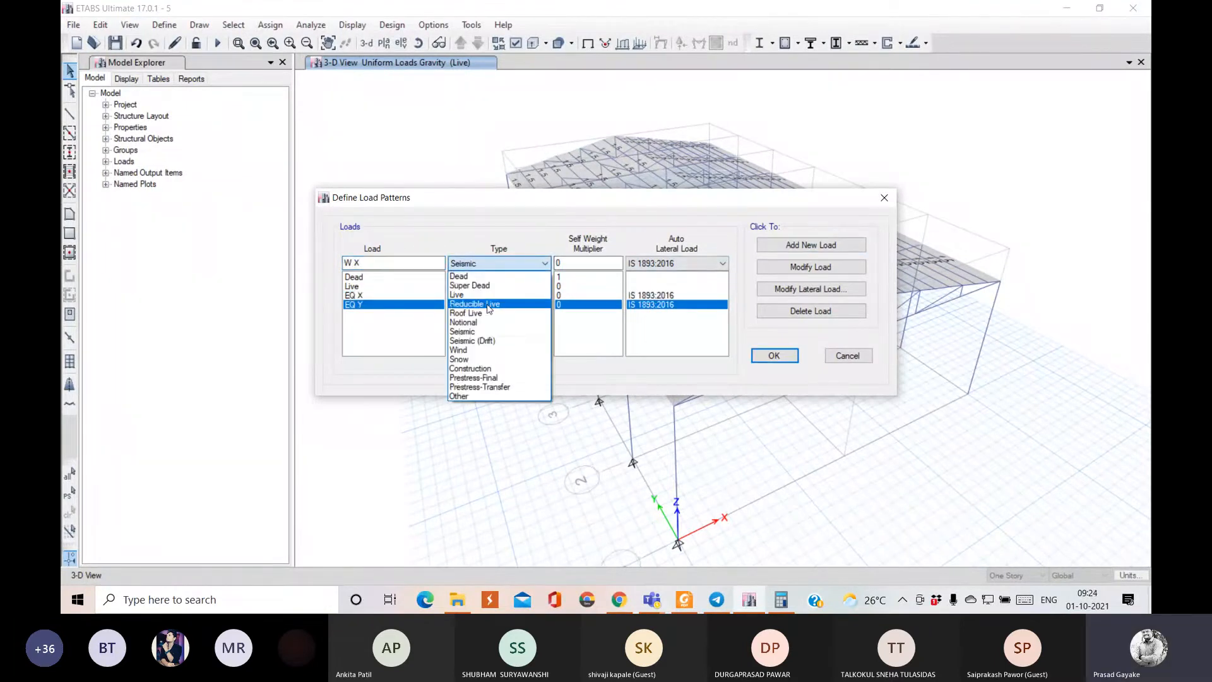
{"action": "left_click", "coordinate": [486, 350]}
{"action": "left_click", "coordinate": [677, 263]}
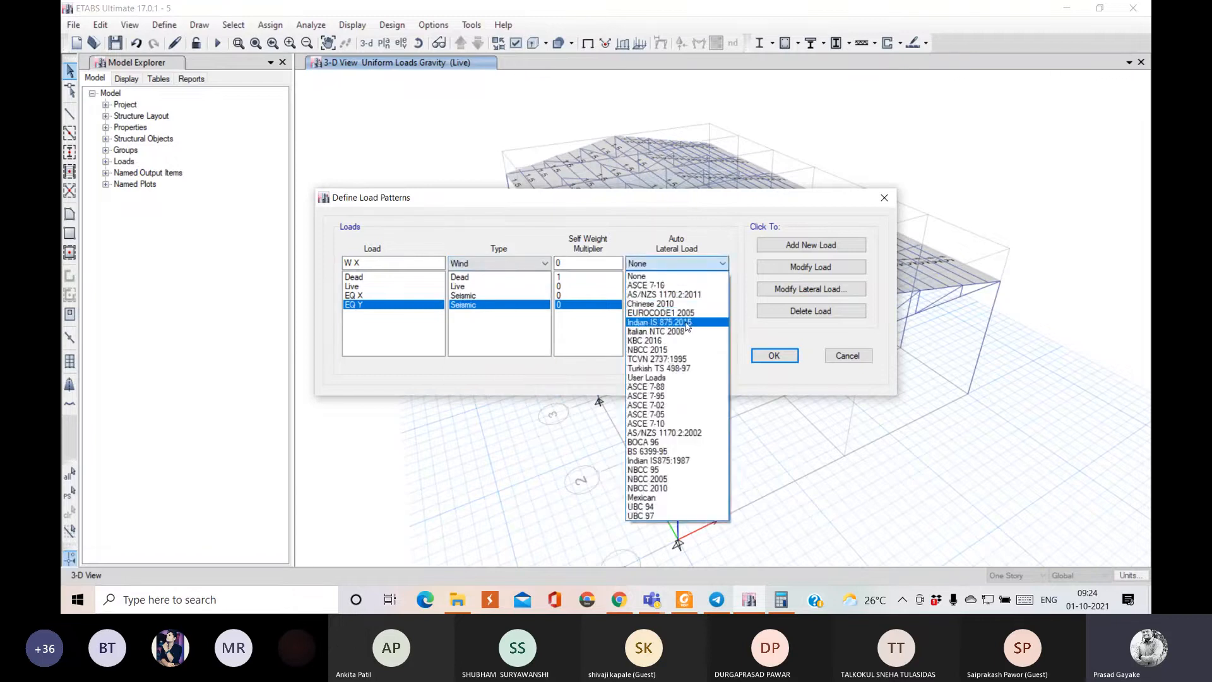
{"action": "left_click", "coordinate": [689, 322]}
{"action": "left_click", "coordinate": [811, 245]}
- Add a second Wind load pattern named W Y with auto lateral load Indian IS 875:2015
{"action": "left_click", "coordinate": [385, 262]}
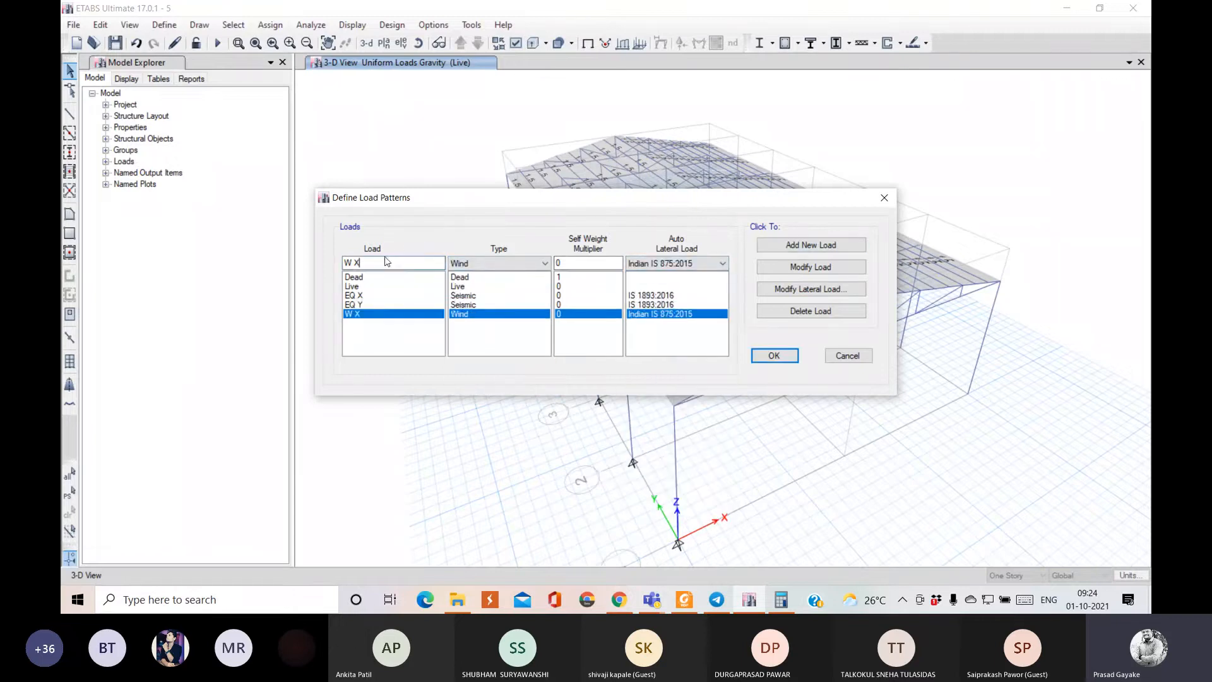
{"action": "key", "text": "BackSpace"}
{"action": "type", "text": "Y"}
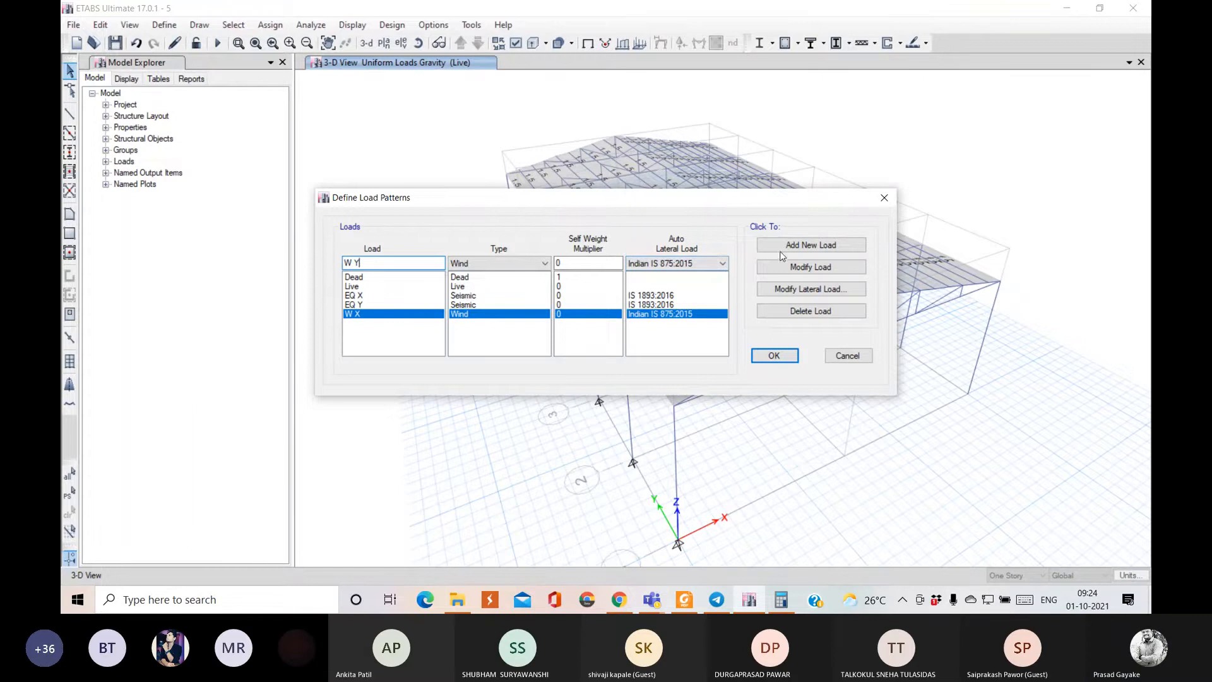
{"action": "left_click", "coordinate": [810, 245]}
- Limit the EQ X seismic loading to X Dir only, excluding all eccentricity cases and the Y direction
{"action": "left_click", "coordinate": [385, 295]}
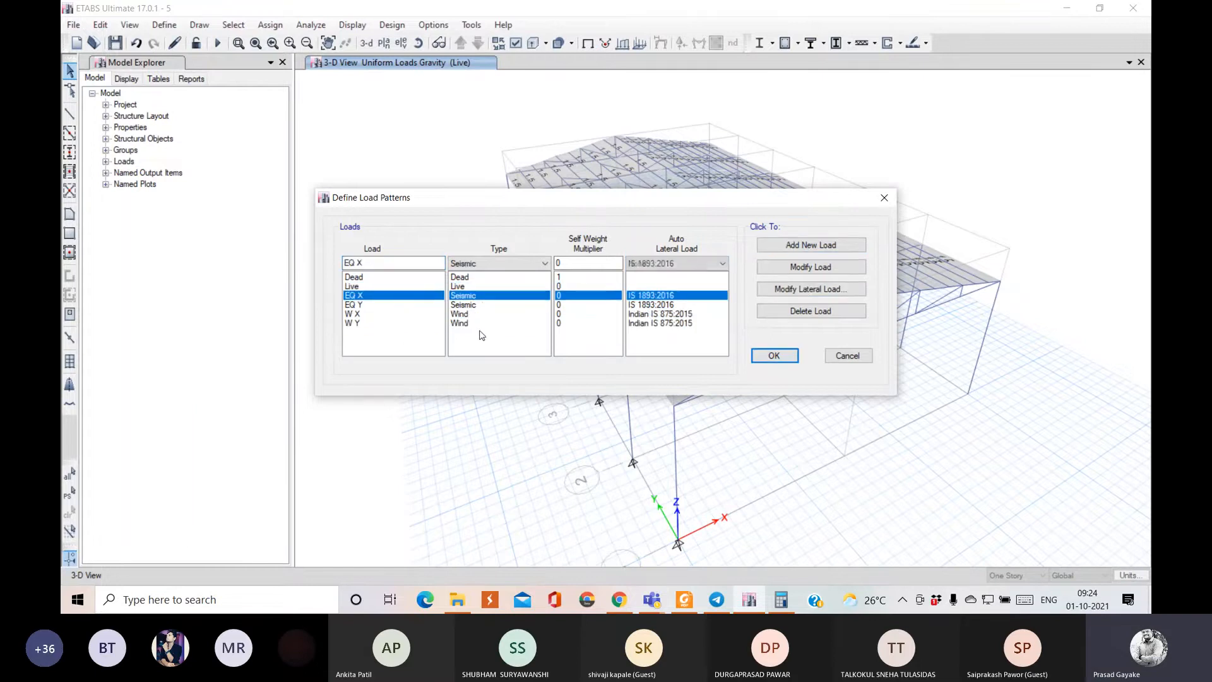
{"action": "left_click", "coordinate": [806, 290]}
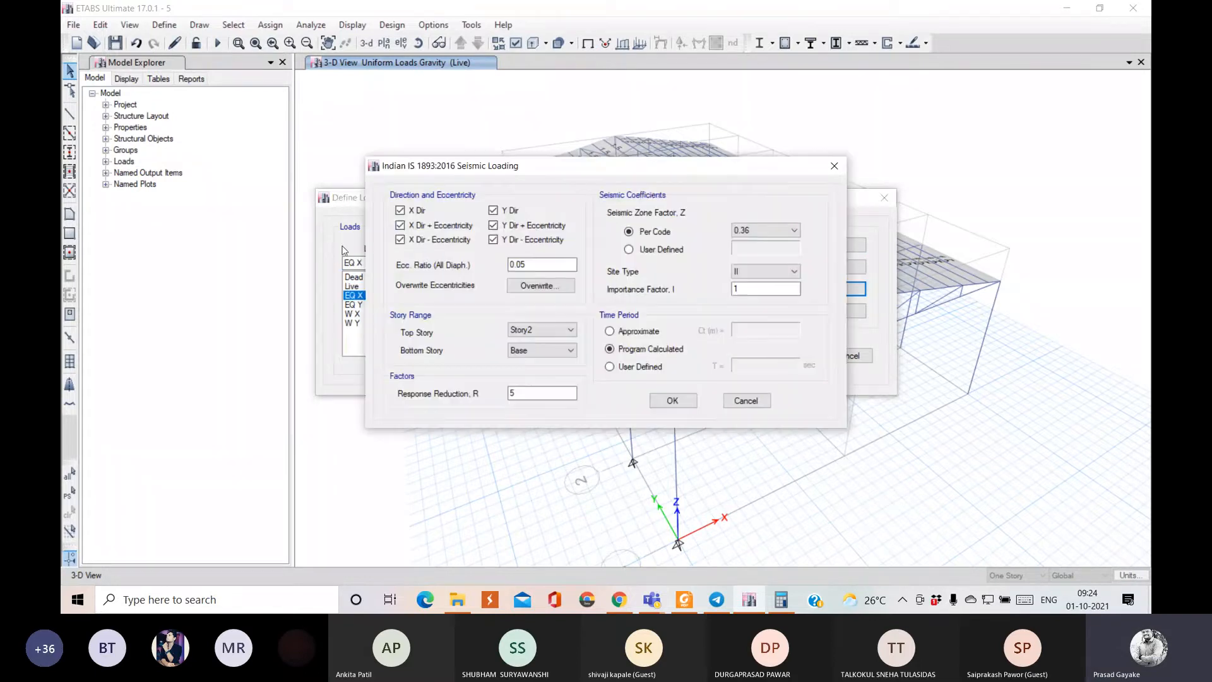
{"action": "left_click", "coordinate": [422, 225]}
{"action": "left_click", "coordinate": [493, 239]}
{"action": "left_click", "coordinate": [493, 226]}
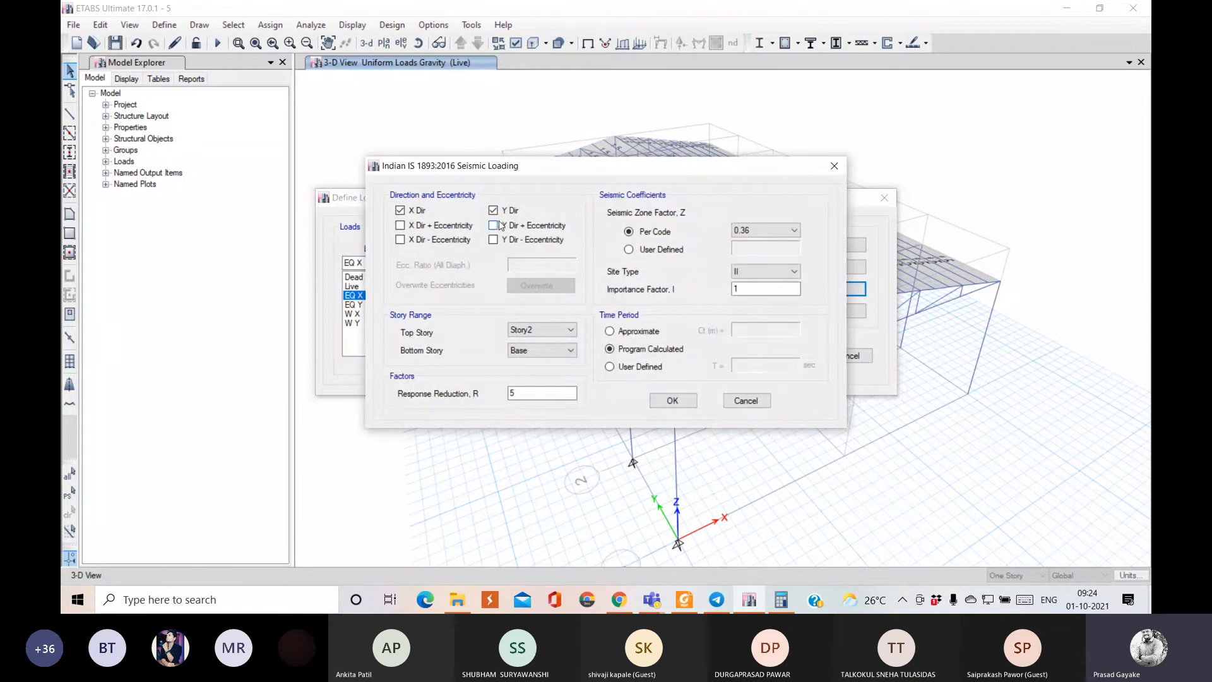
{"action": "left_click", "coordinate": [493, 210]}
{"action": "left_click", "coordinate": [673, 401]}
- Limit the EQ Y seismic loading to Y Dir only, excluding all eccentricity cases and the X direction
{"action": "left_click", "coordinate": [676, 306]}
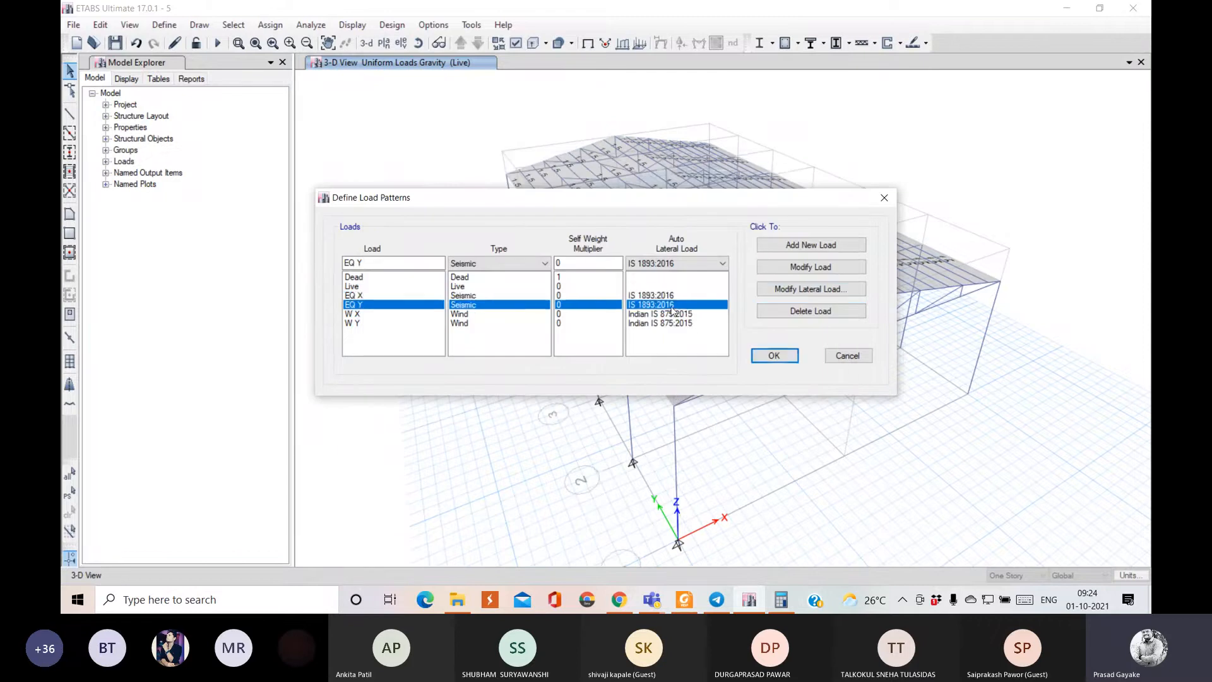
{"action": "left_click", "coordinate": [821, 290]}
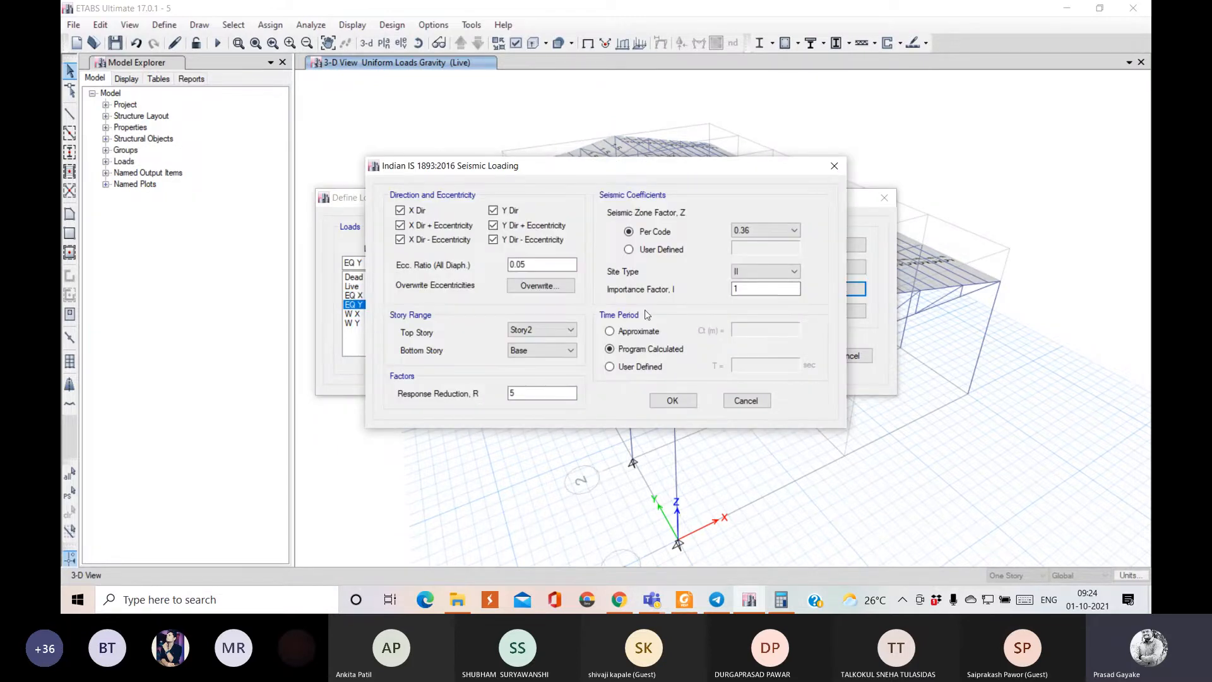
{"action": "left_click", "coordinate": [400, 240]}
{"action": "left_click", "coordinate": [401, 226]}
{"action": "left_click", "coordinate": [401, 211]}
{"action": "left_click", "coordinate": [494, 225]}
{"action": "left_click", "coordinate": [515, 241]}
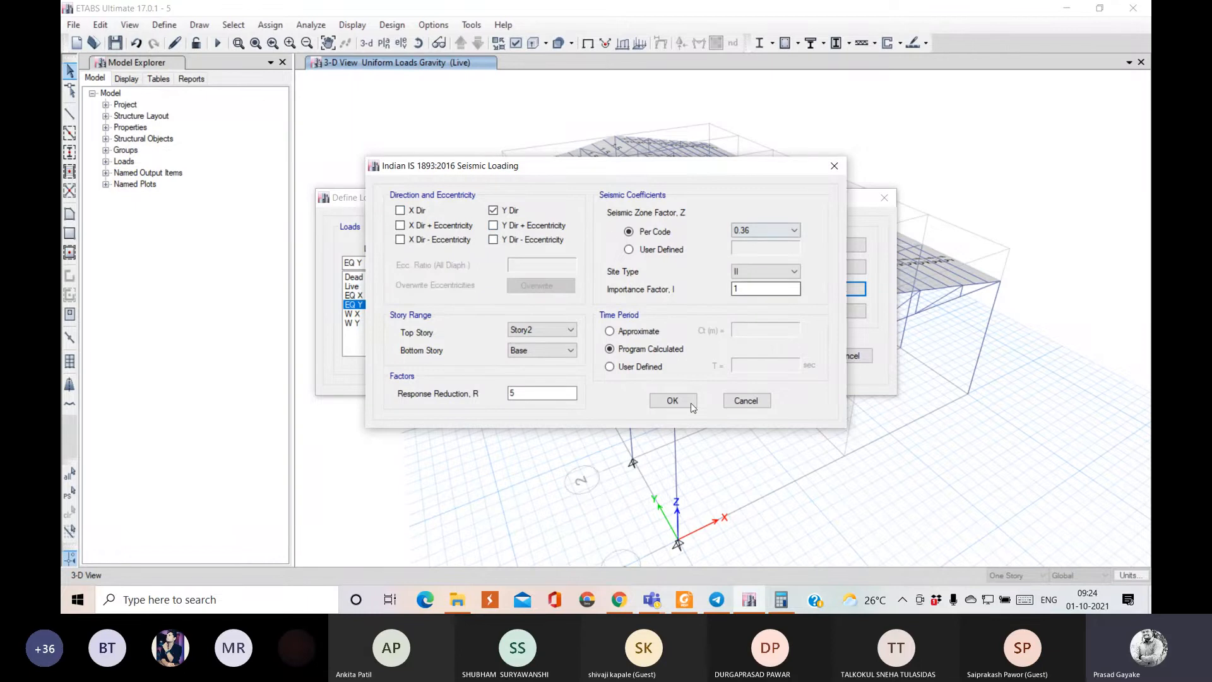
{"action": "left_click", "coordinate": [671, 400]}
- Set the W X wind exposure direction angle to 0 degrees only and accept its wind load settings
{"action": "left_click", "coordinate": [379, 316]}
{"action": "left_click", "coordinate": [813, 285]}
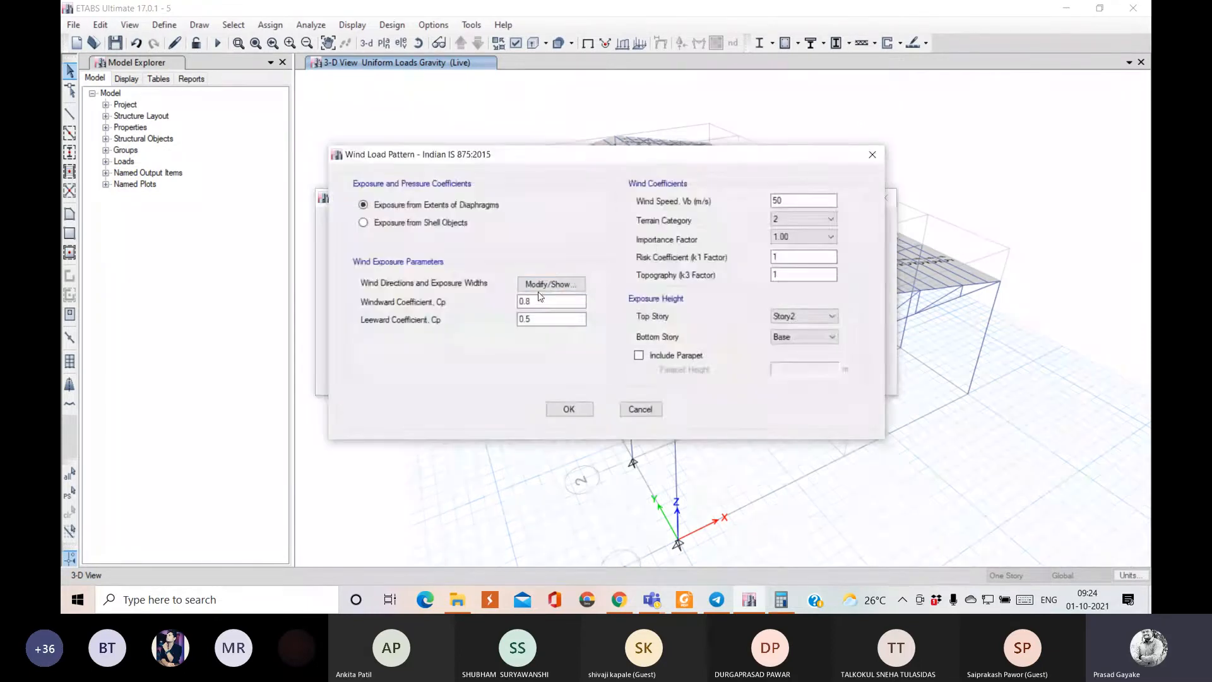
{"action": "left_click", "coordinate": [543, 284]}
{"action": "left_click", "coordinate": [593, 114]}
{"action": "key", "text": "BackSpace"}
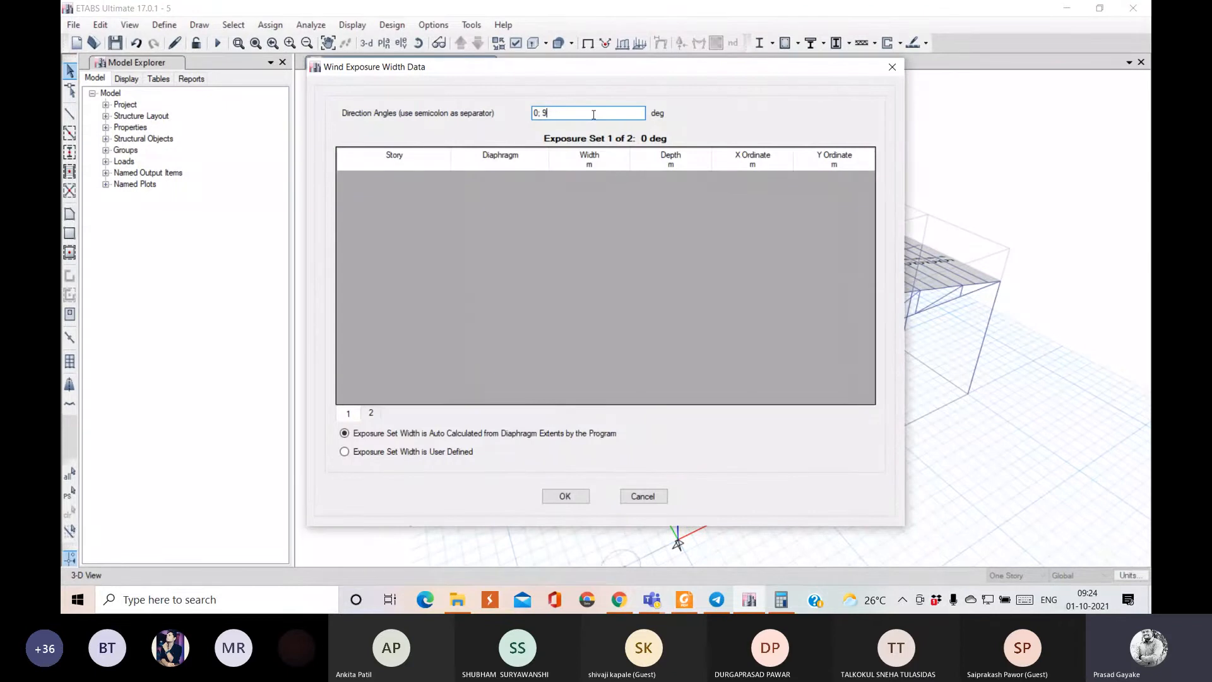
{"action": "key", "text": "BackSpace"}
{"action": "left_click", "coordinate": [565, 496]}
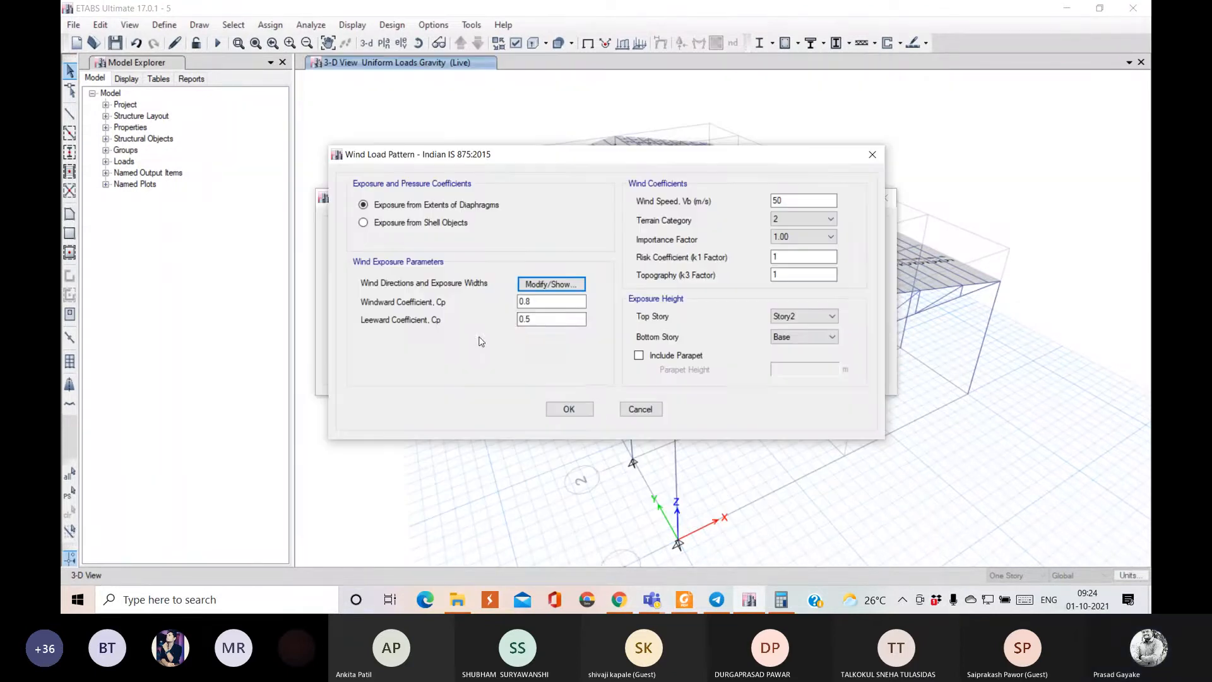
{"action": "left_click", "coordinate": [569, 410]}
- Set the W Y wind exposure direction angle to 90 degrees only and accept the load pattern definitions
{"action": "left_click", "coordinate": [572, 323]}
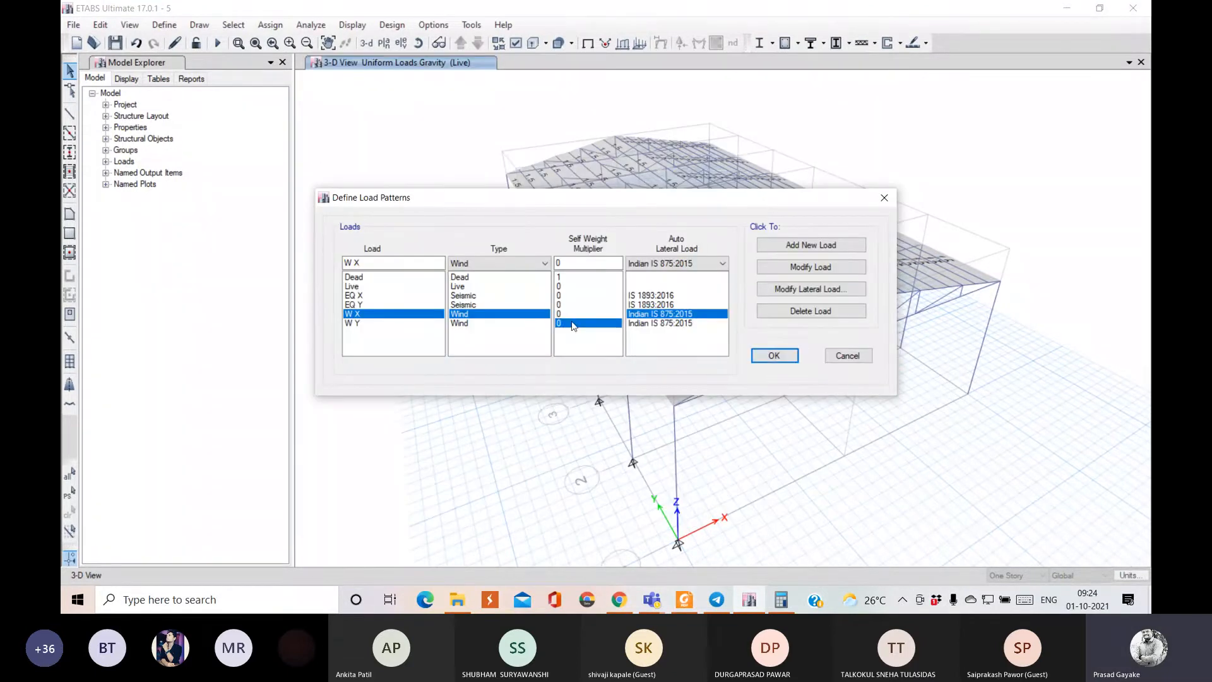
{"action": "left_click", "coordinate": [811, 288]}
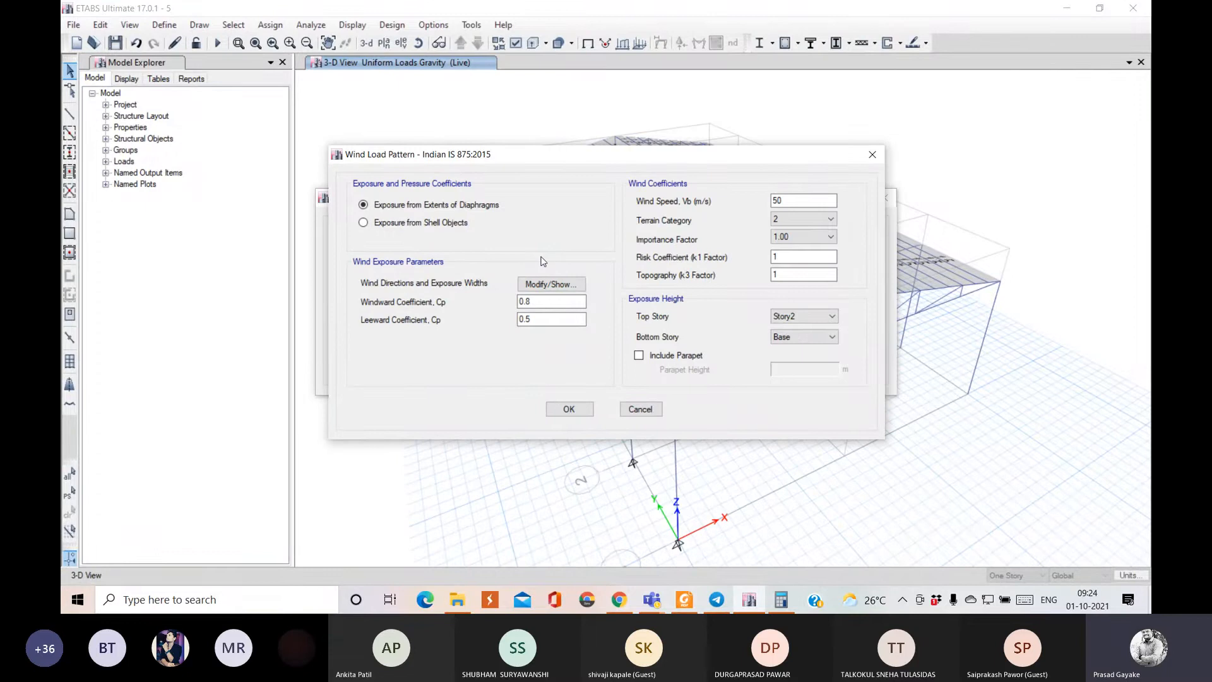
{"action": "left_click", "coordinate": [551, 283]}
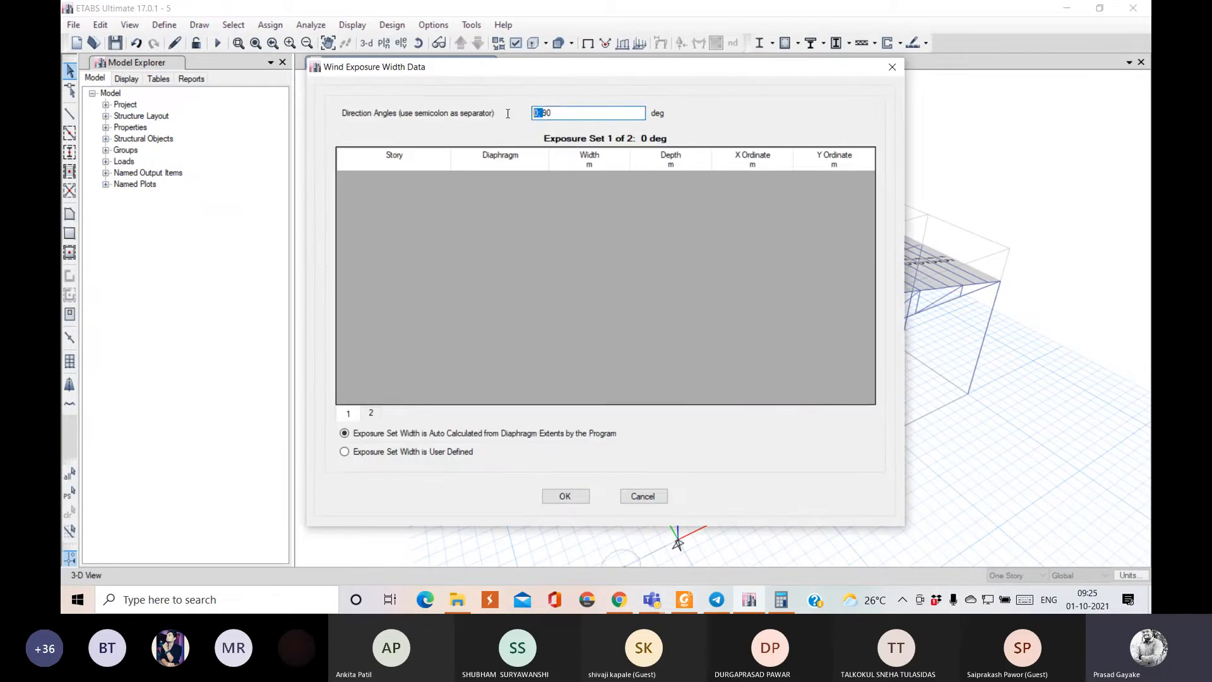
{"action": "key", "text": "BackSpace"}
{"action": "left_click", "coordinate": [569, 494]}
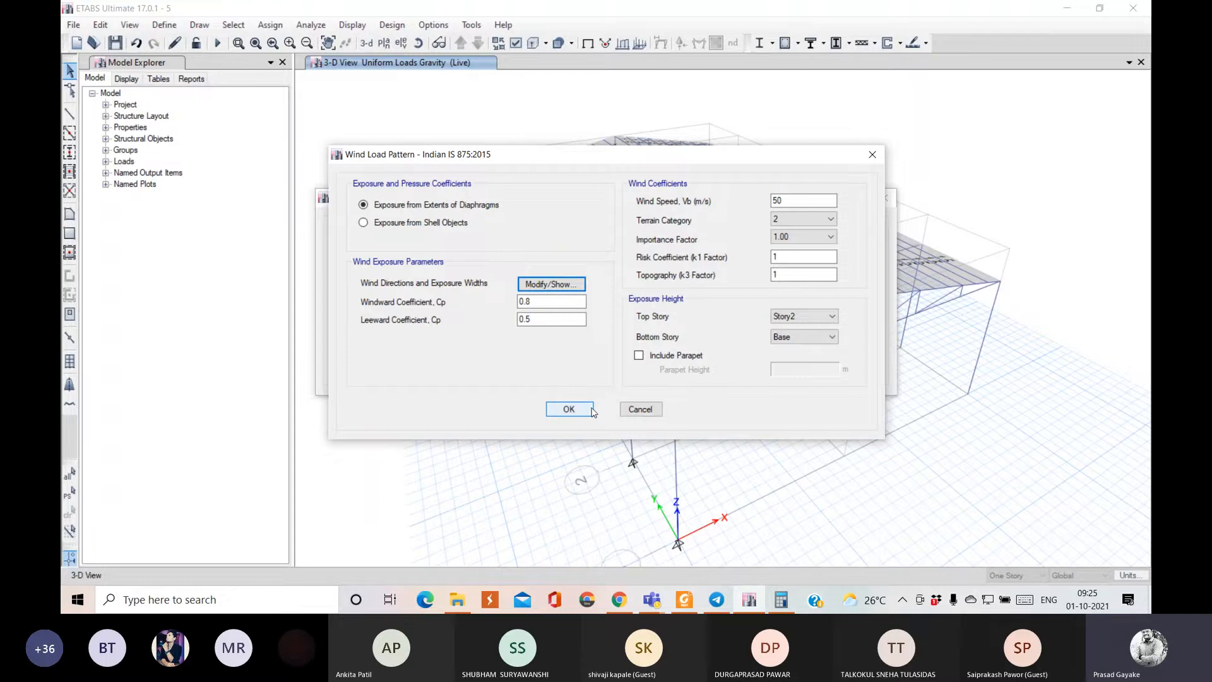
{"action": "left_click", "coordinate": [592, 410]}
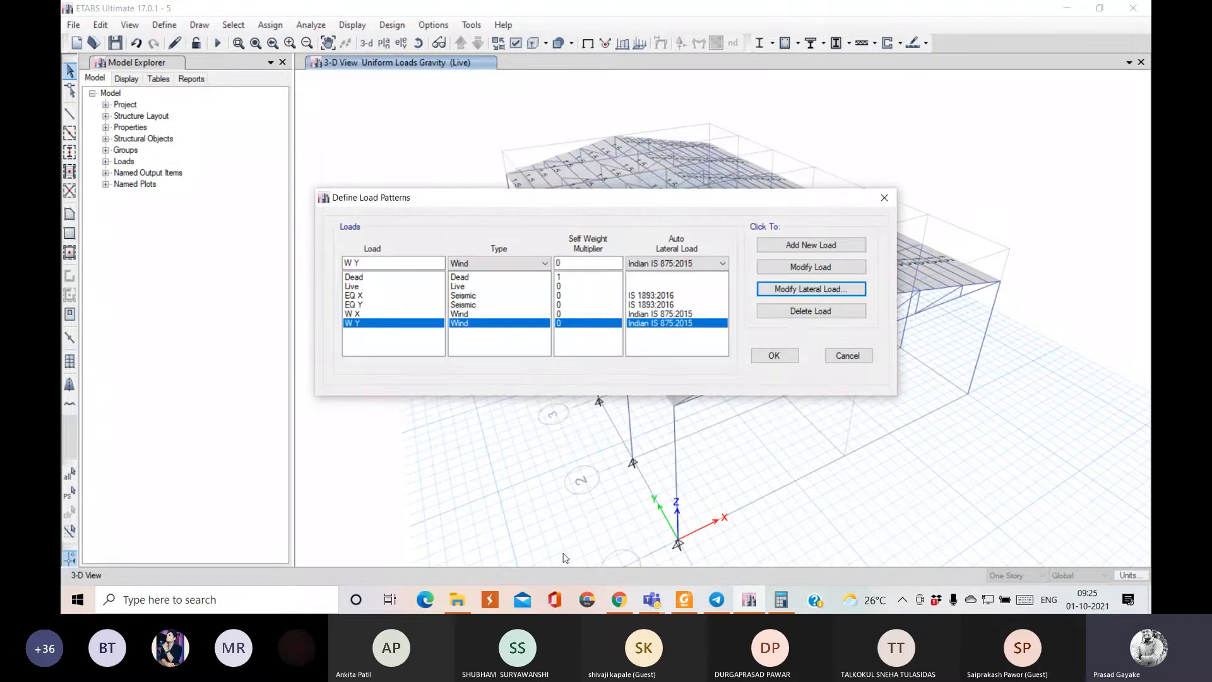
{"action": "left_click", "coordinate": [768, 352]}
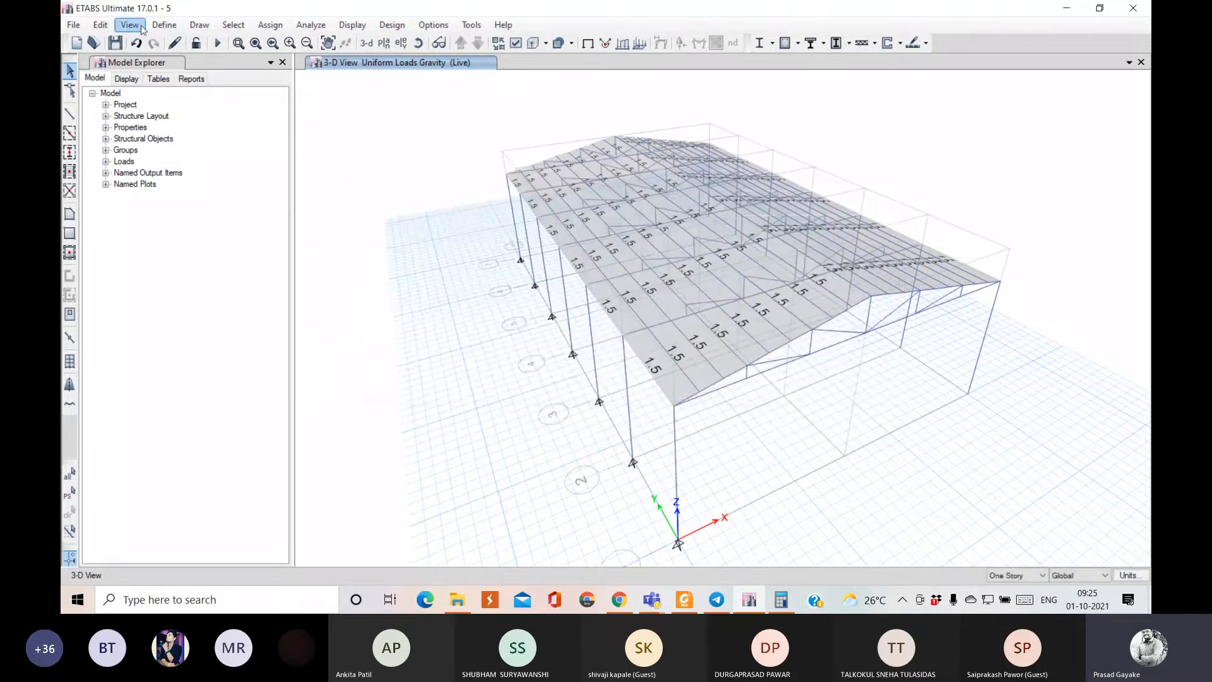
- Review the defined load patterns and the load types available for them
{"action": "left_click", "coordinate": [164, 25]}
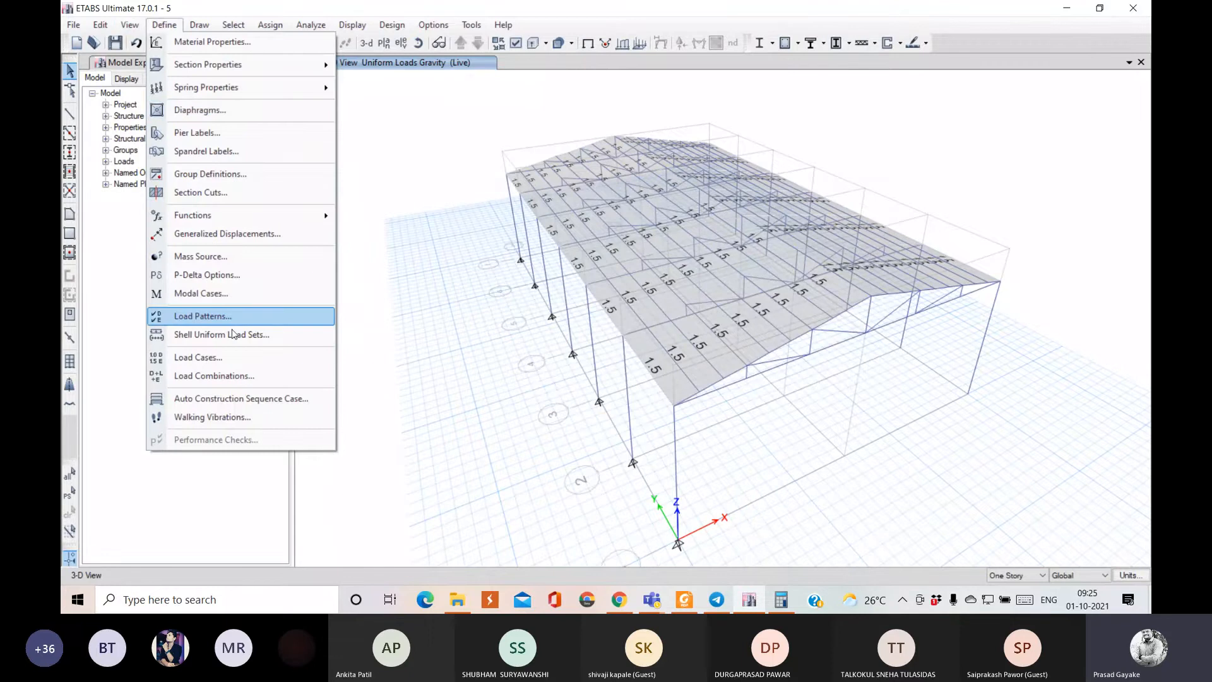
{"action": "left_click", "coordinate": [208, 315]}
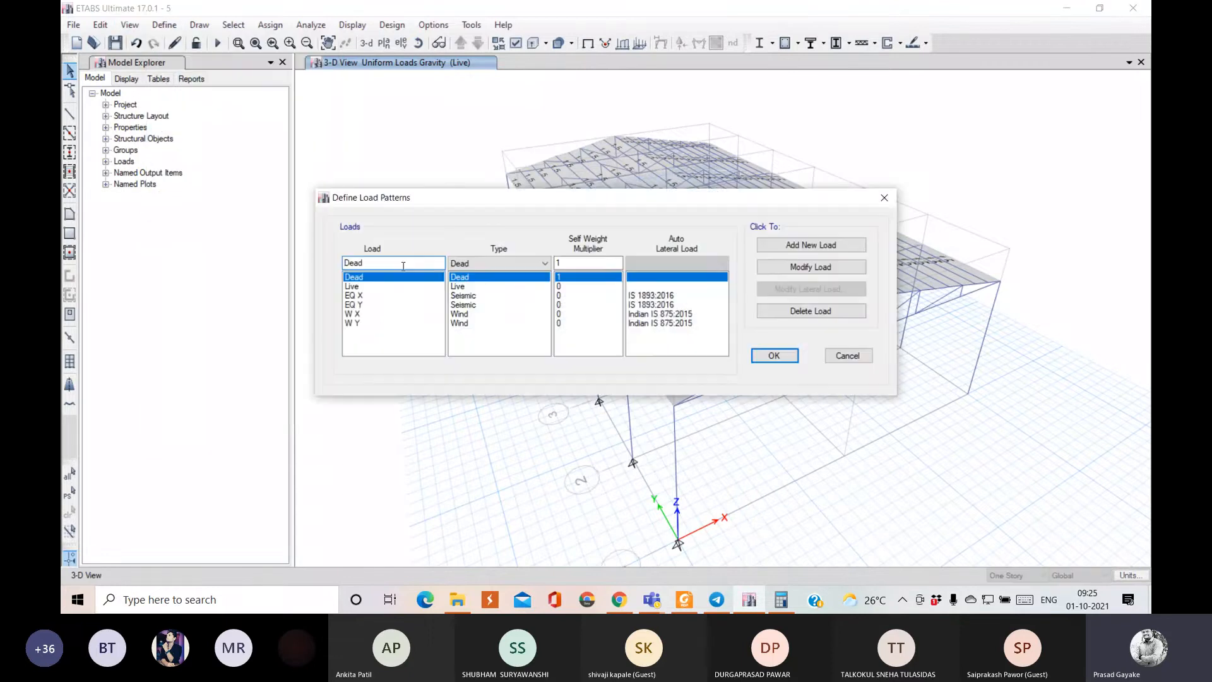
{"action": "left_click", "coordinate": [466, 267]}
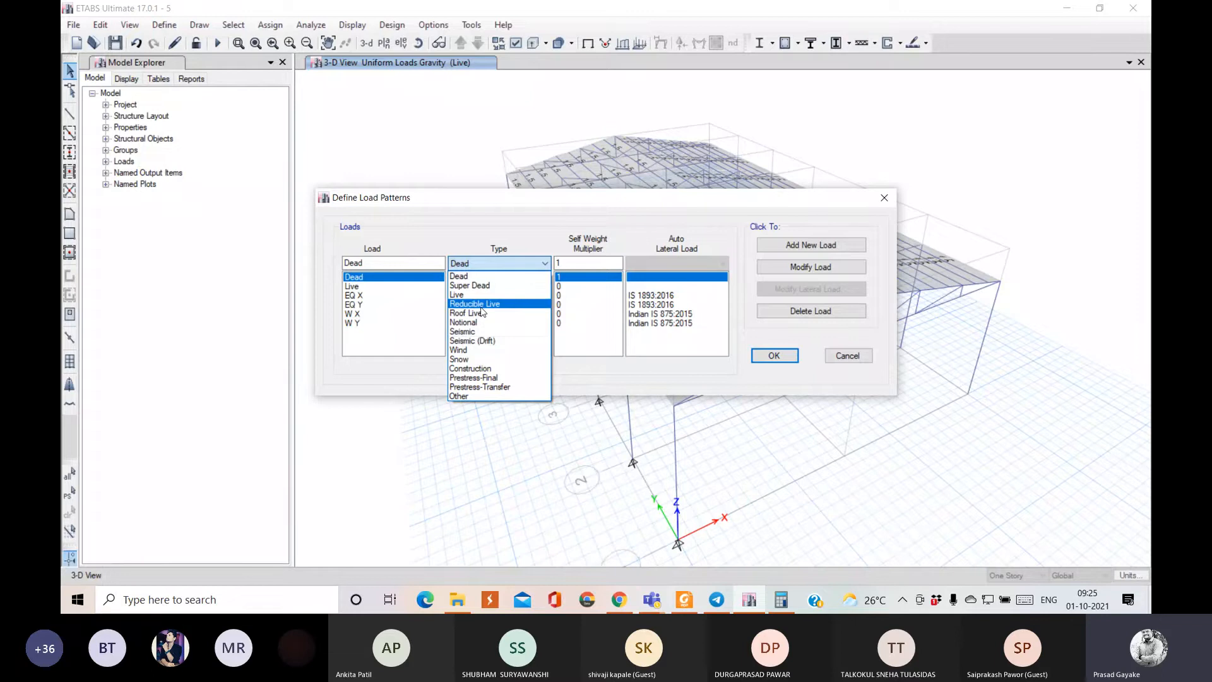
{"action": "left_click", "coordinate": [490, 227]}
{"action": "left_click", "coordinate": [774, 356]}
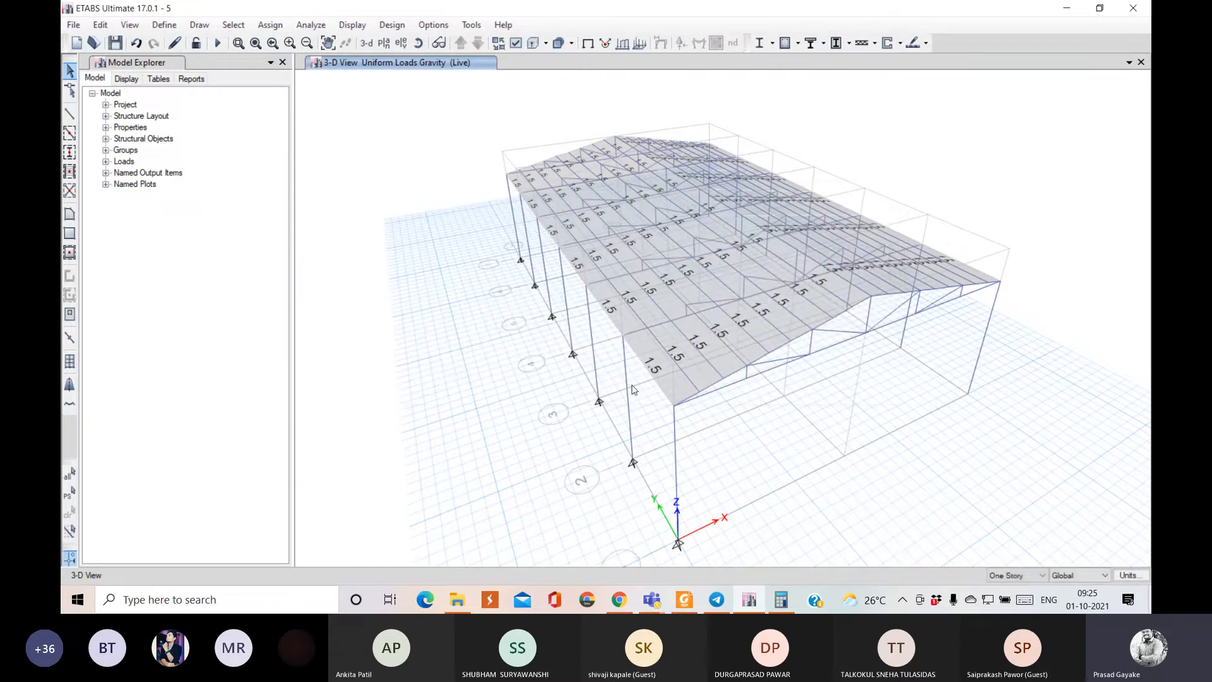
- Open the load combinations definition and leave it without adding any combination
{"action": "left_click", "coordinate": [165, 25]}
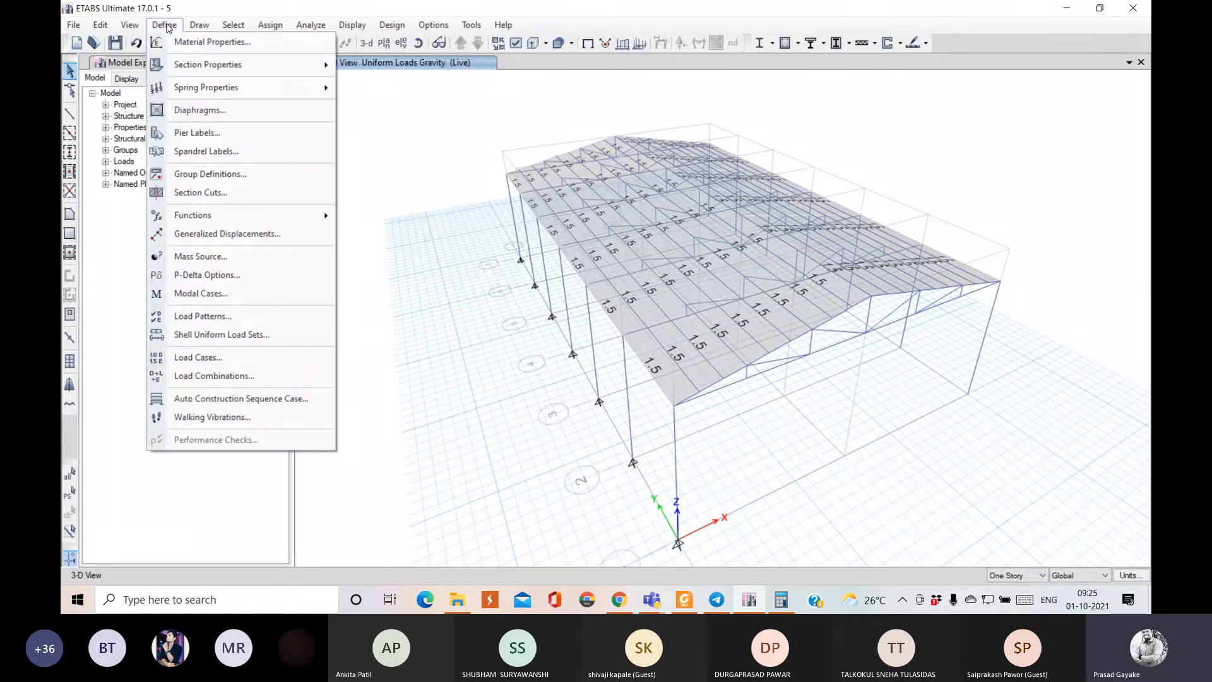
{"action": "left_click", "coordinate": [238, 357]}
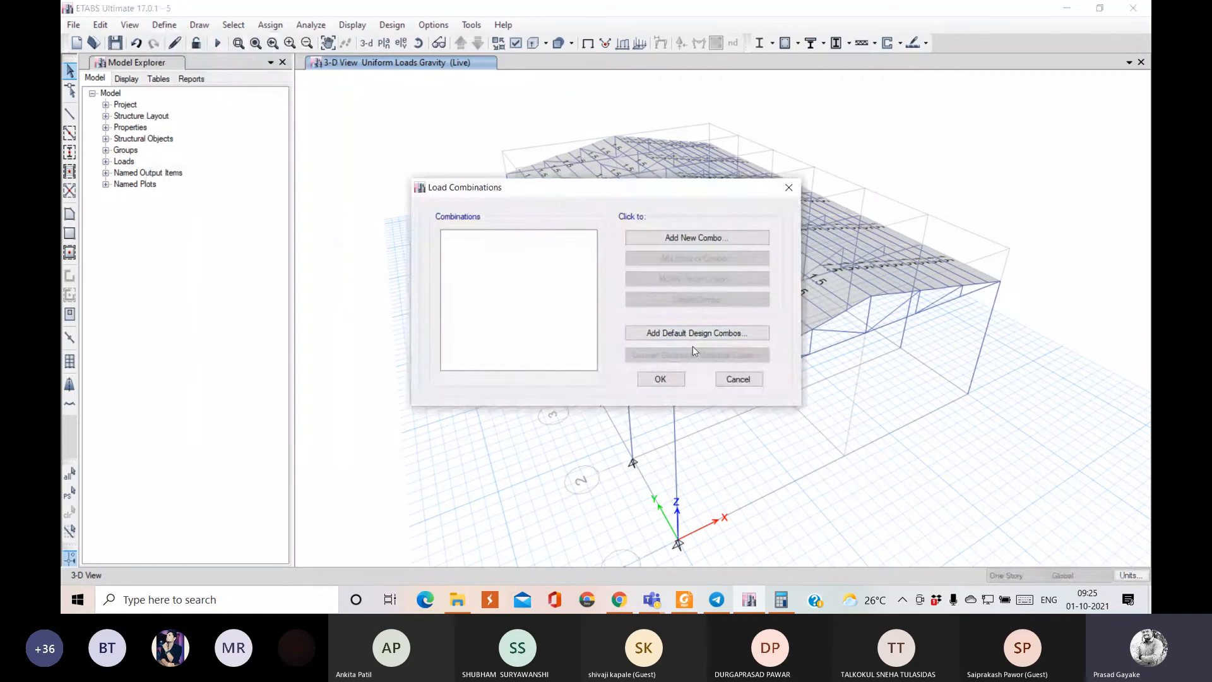
{"action": "left_click", "coordinate": [736, 382]}
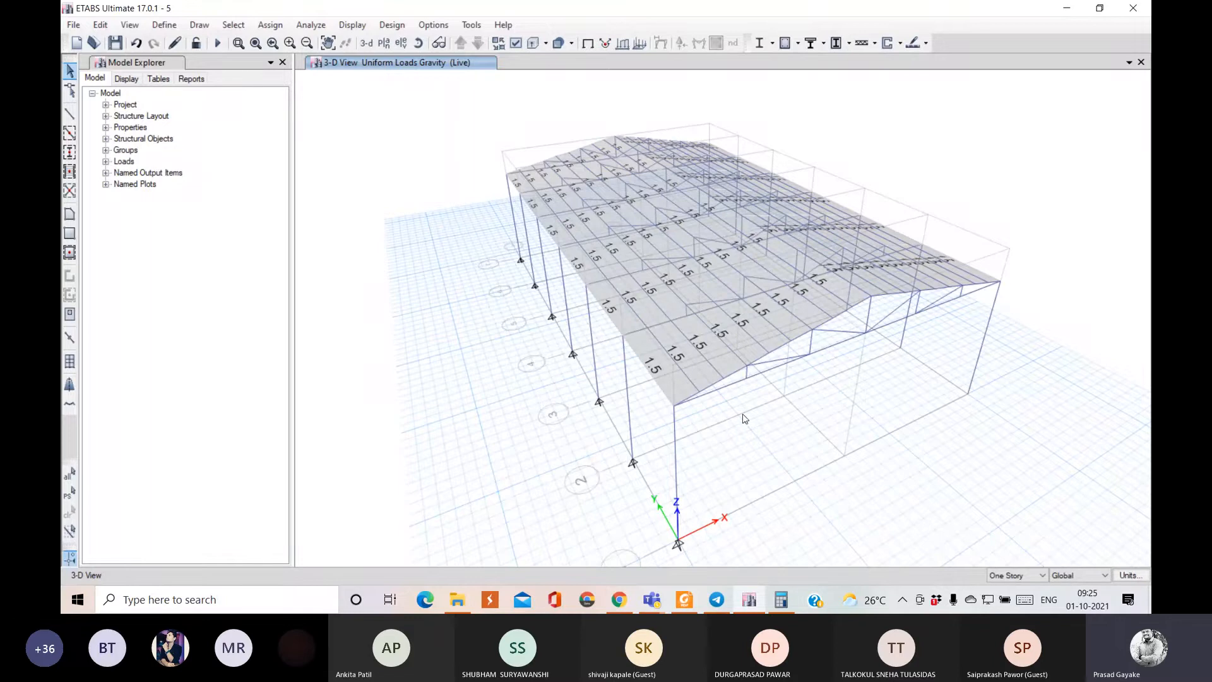
- Open the WIND STUDY 1 picture from the Desktop's ETABS > TRUSS folder and examine it and WIND STUDY 2 for wind pressure directions
{"action": "left_click", "coordinate": [419, 48]}
{"action": "left_click_drag", "start_coordinate": [555, 452], "coordinate": [480, 473]}
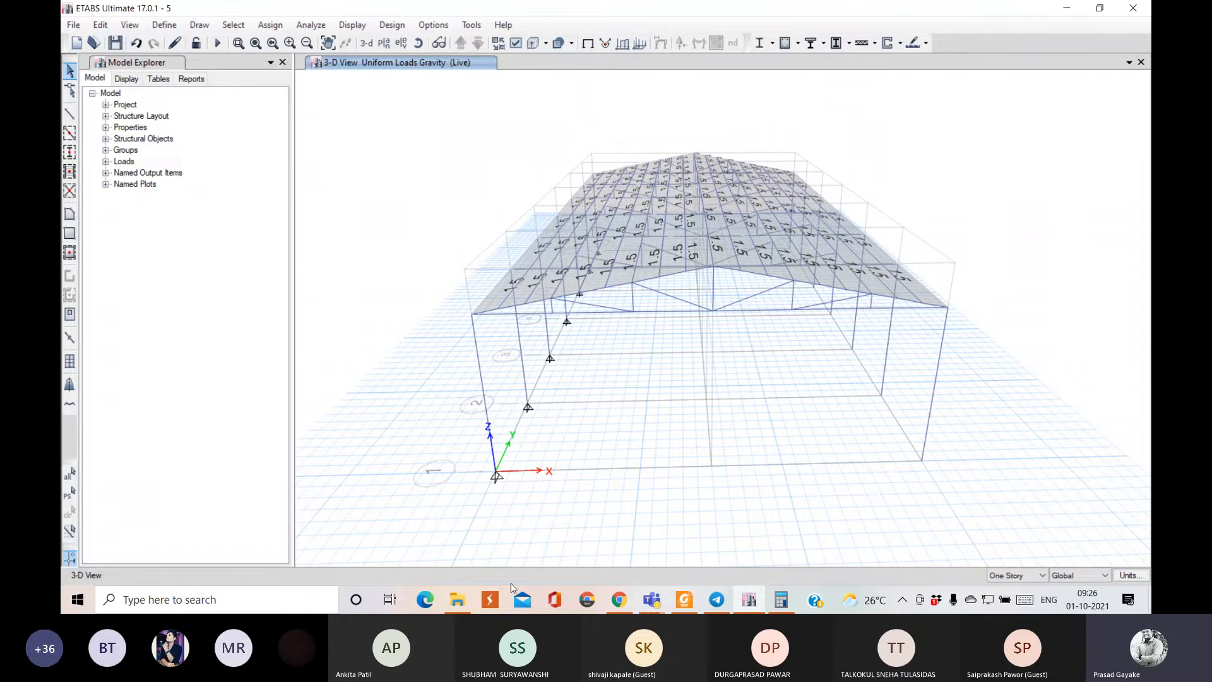
{"action": "mouse_move", "coordinate": [452, 603]}
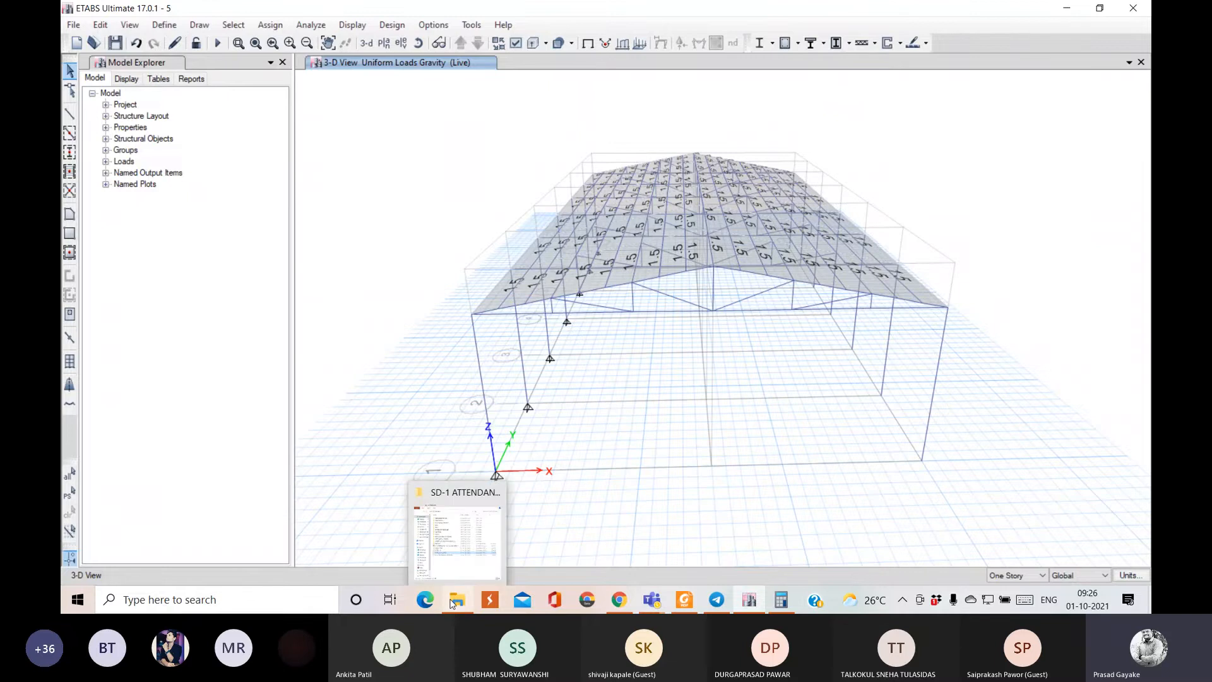
{"action": "left_click", "coordinate": [467, 572]}
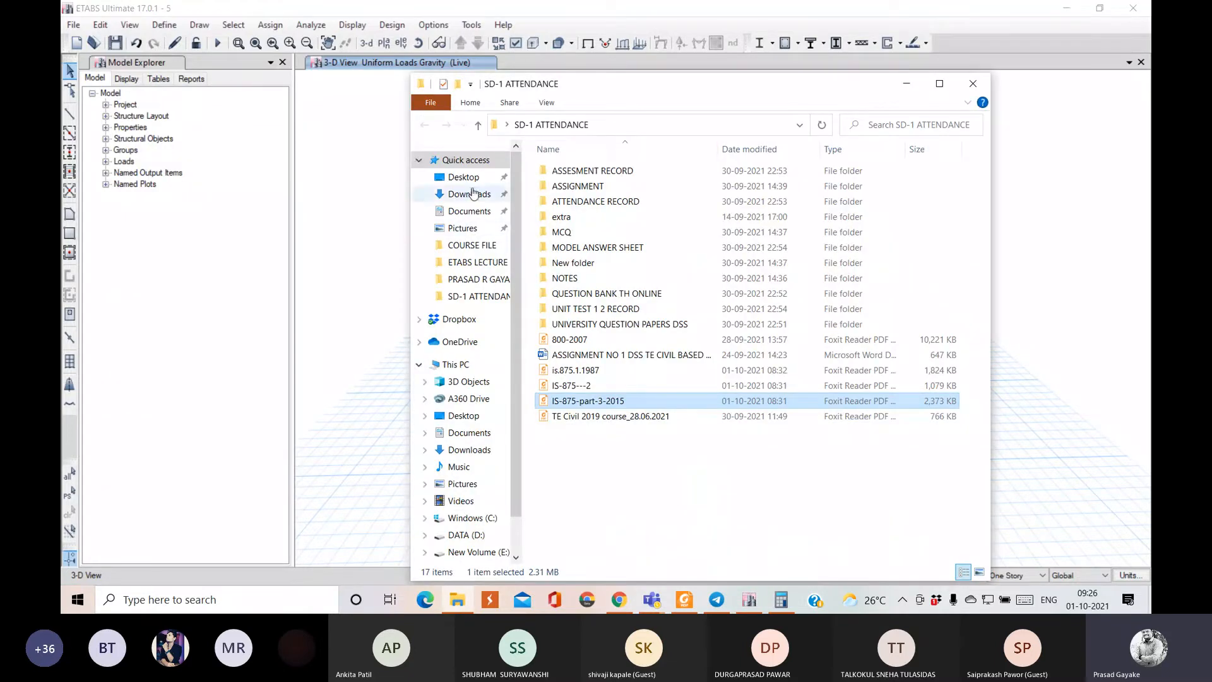
{"action": "left_click", "coordinate": [466, 177]}
{"action": "double_click", "coordinate": [588, 294]}
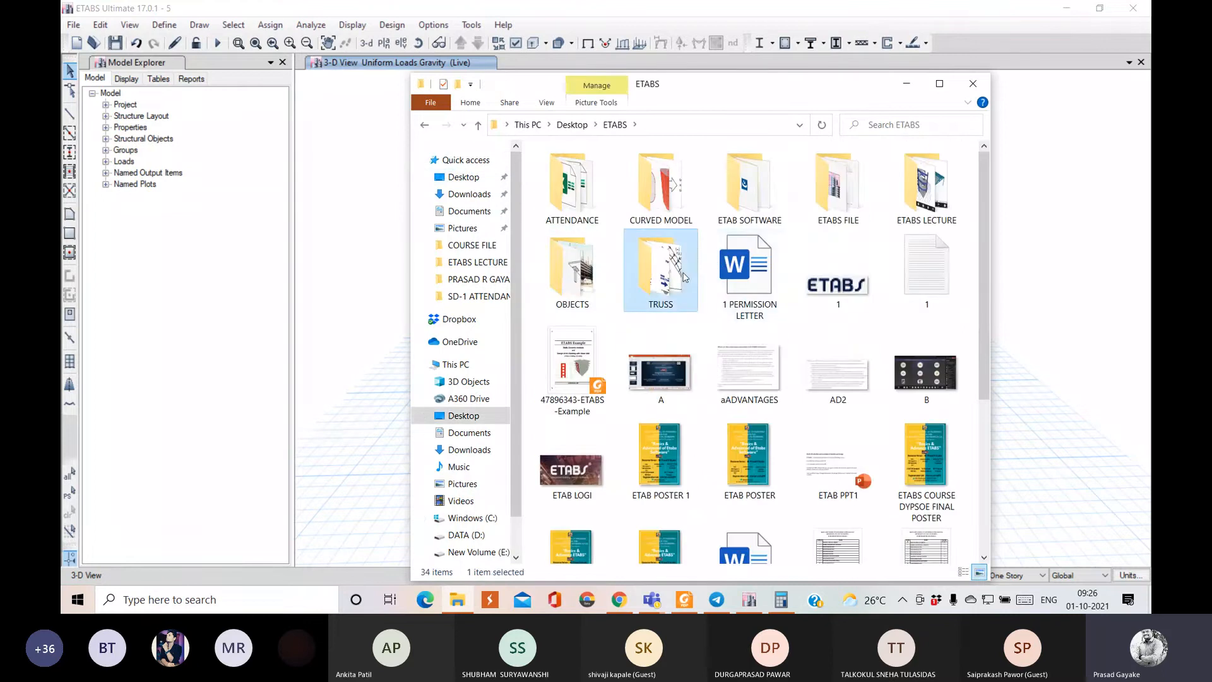
{"action": "double_click", "coordinate": [661, 266]}
{"action": "left_click", "coordinate": [714, 225]}
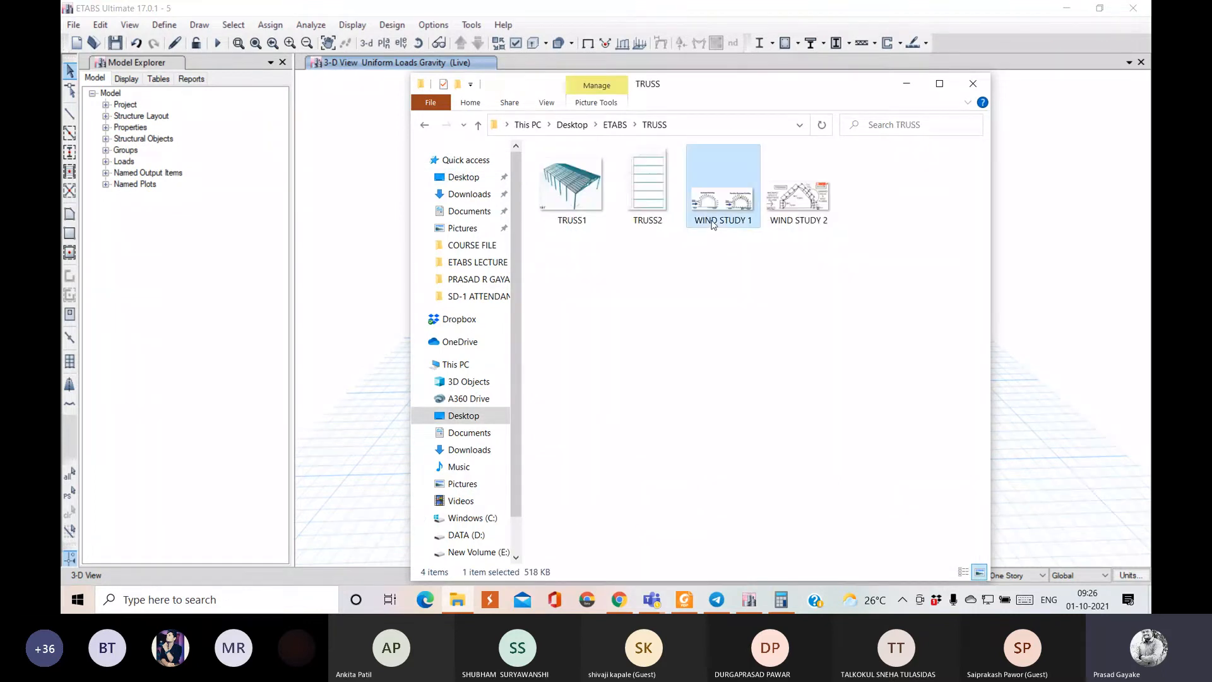
{"action": "double_click", "coordinate": [713, 225]}
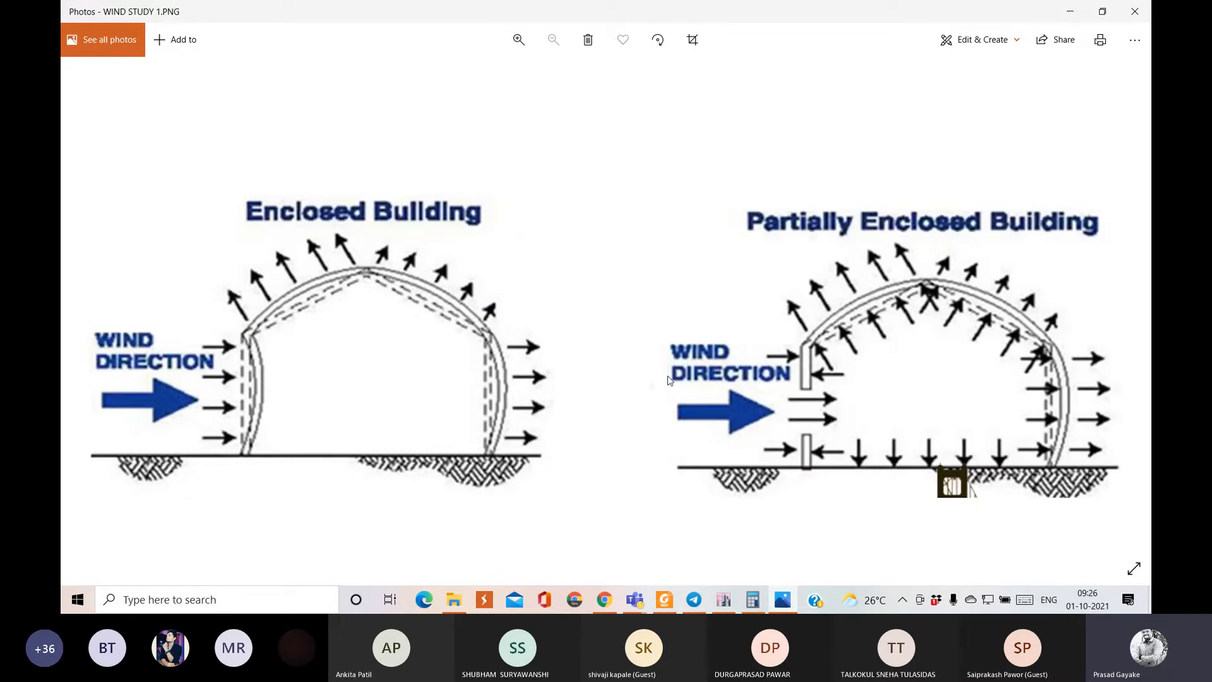
{"action": "key", "text": "Right"}
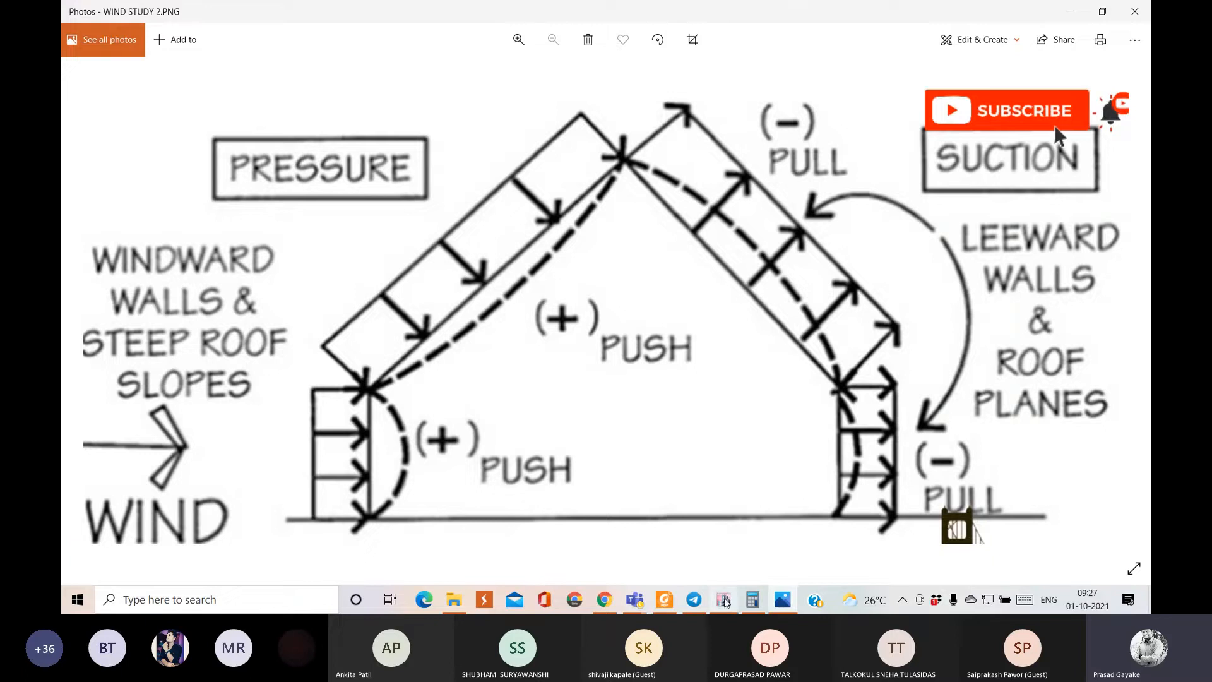
- Switch back to ETABS to examine the roof slopes and walls facing the wind in the 3-D view
{"action": "mouse_move", "coordinate": [726, 601]}
{"action": "left_click", "coordinate": [732, 563]}
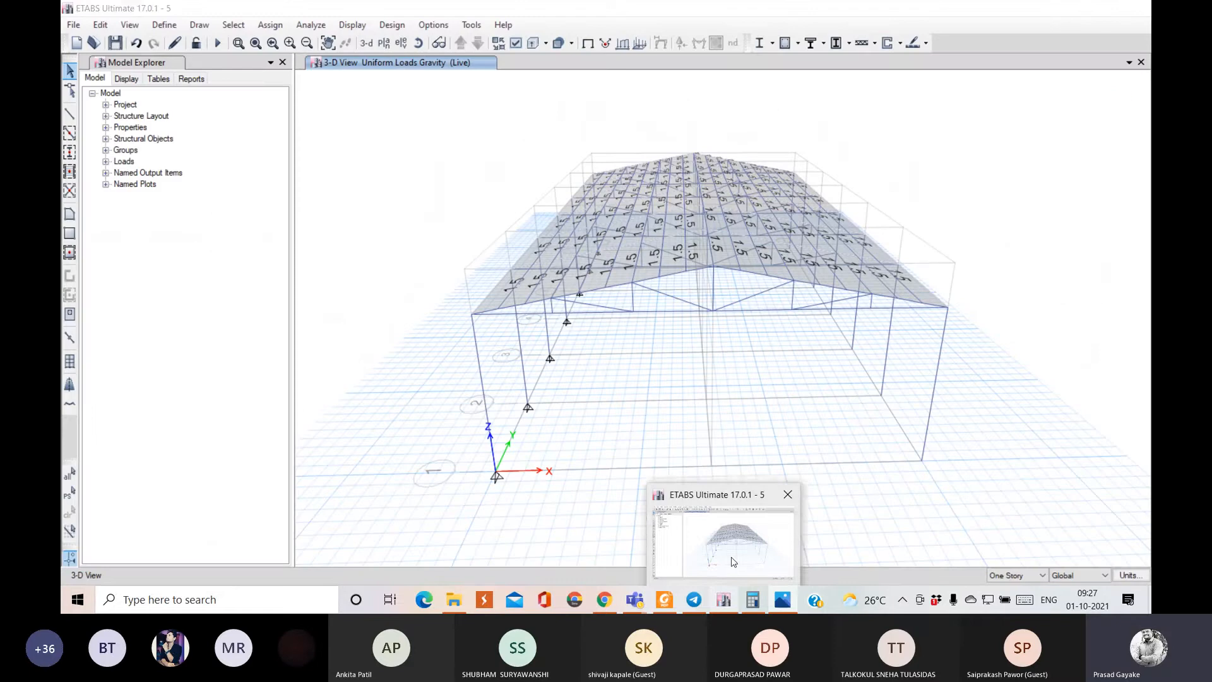
{"action": "left_click", "coordinate": [732, 561]}
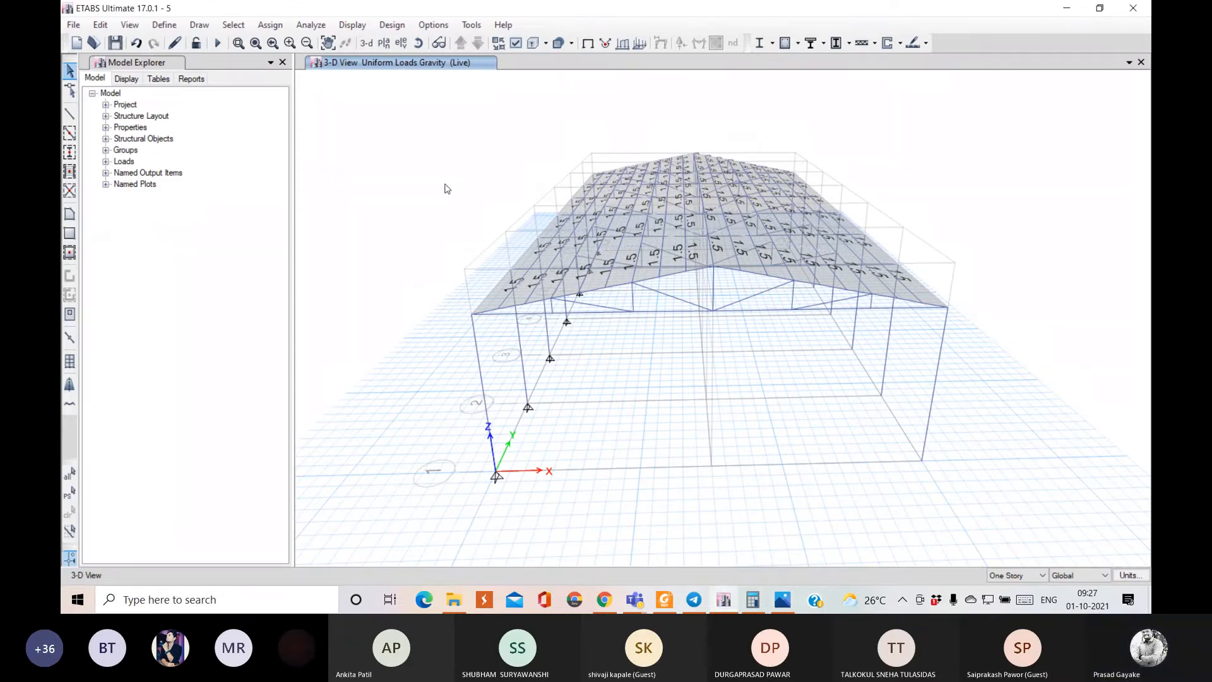
{"action": "left_click", "coordinate": [504, 291]}
{"action": "left_click", "coordinate": [509, 286]}
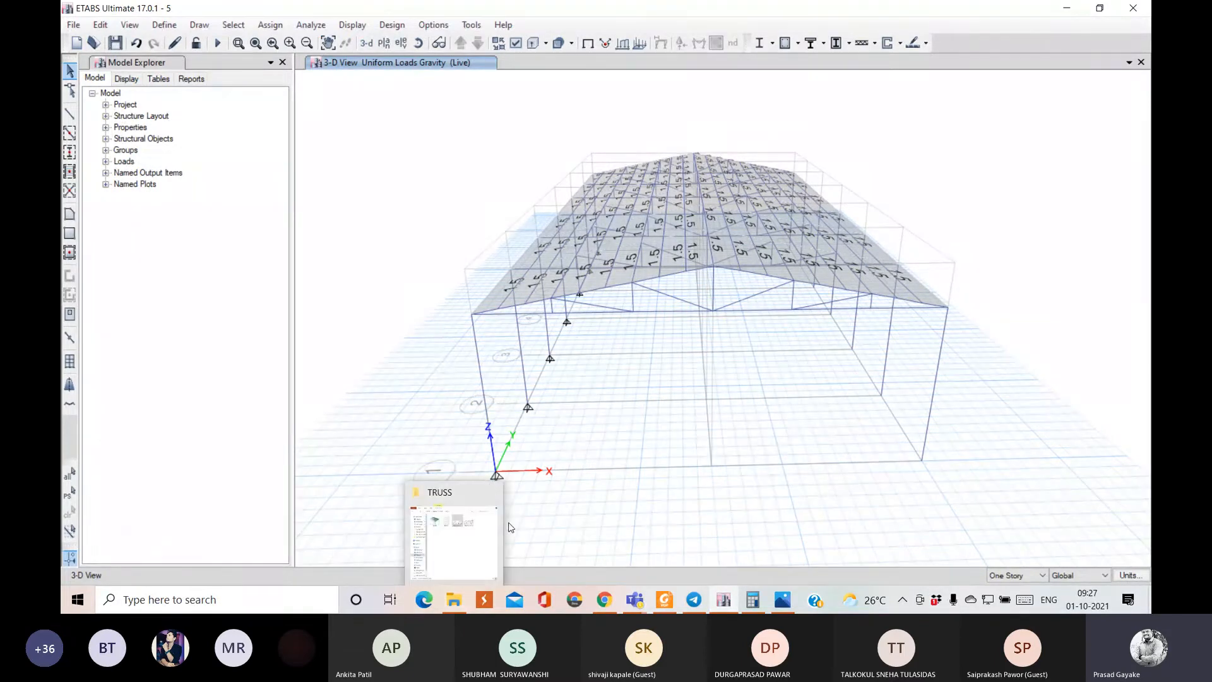
- Consult the roof pressure coefficient clauses of IS-875-part-3-2015 in Foxit Reader and return to ETABS
{"action": "left_click", "coordinate": [665, 599]}
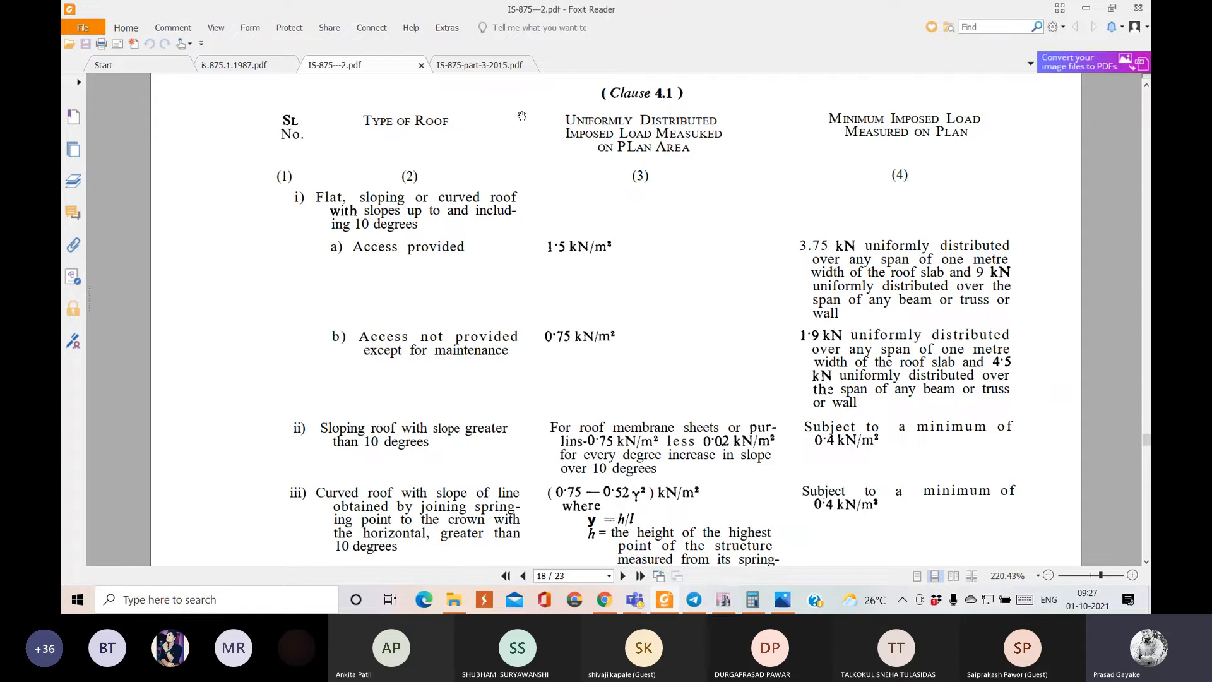
{"action": "left_click", "coordinate": [504, 65]}
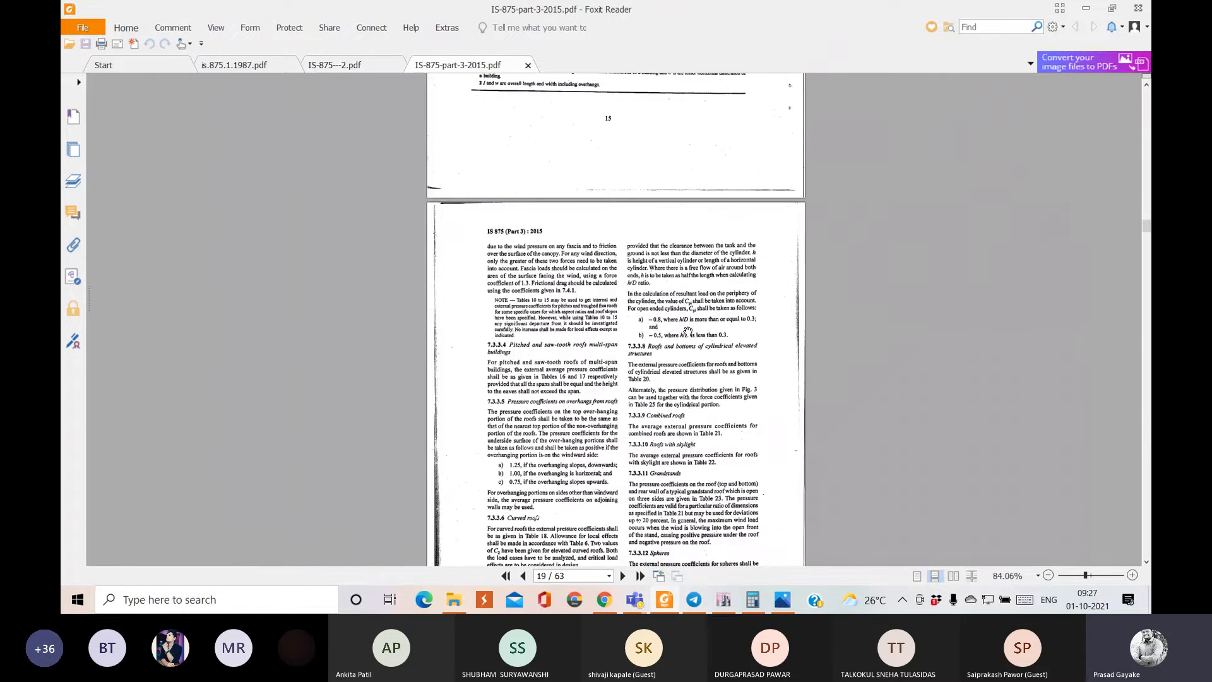
{"action": "scroll", "coordinate": [688, 331], "scroll_direction": "down", "scroll_amount": 3}
{"action": "left_click", "coordinate": [727, 600]}
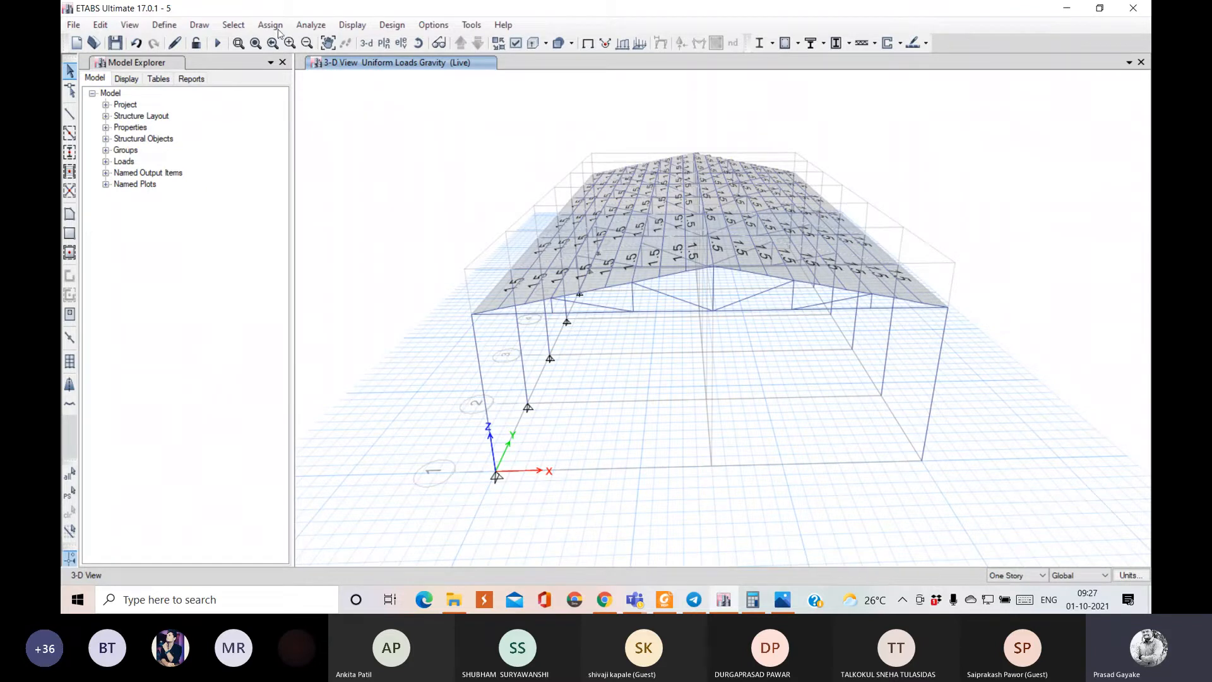
- Try selecting all Floors by object type, and clear that selection again
{"action": "left_click", "coordinate": [249, 26]}
{"action": "mouse_move", "coordinate": [284, 41]}
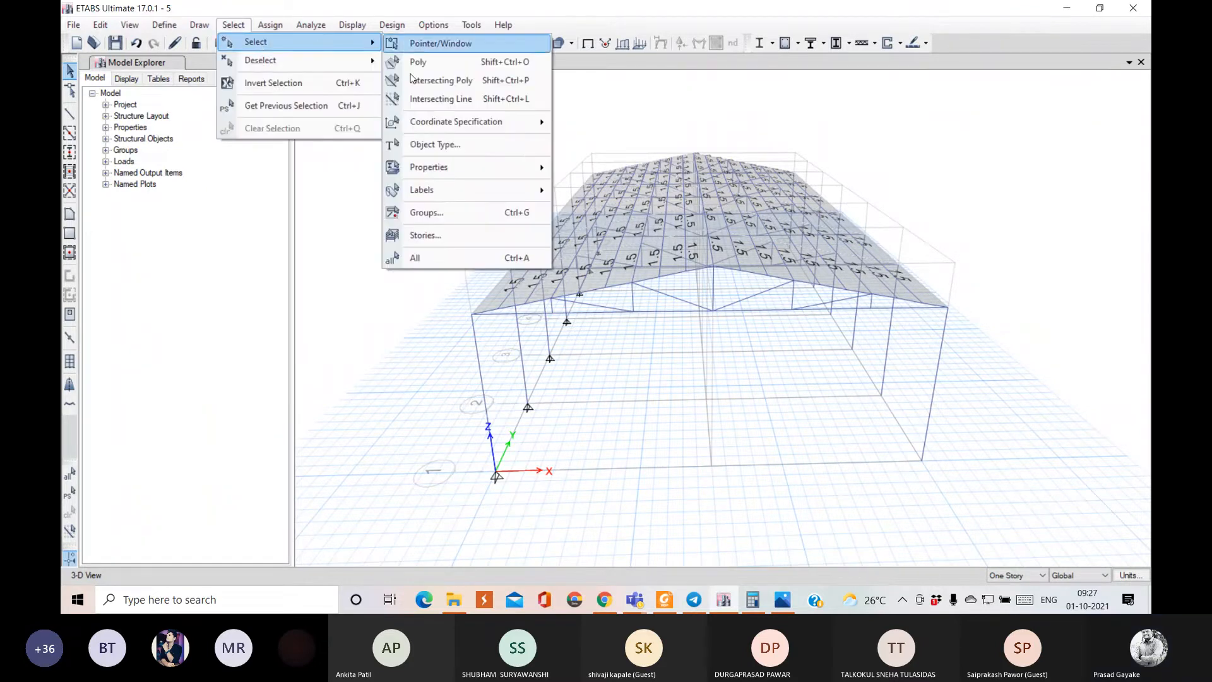
{"action": "left_click", "coordinate": [464, 148]}
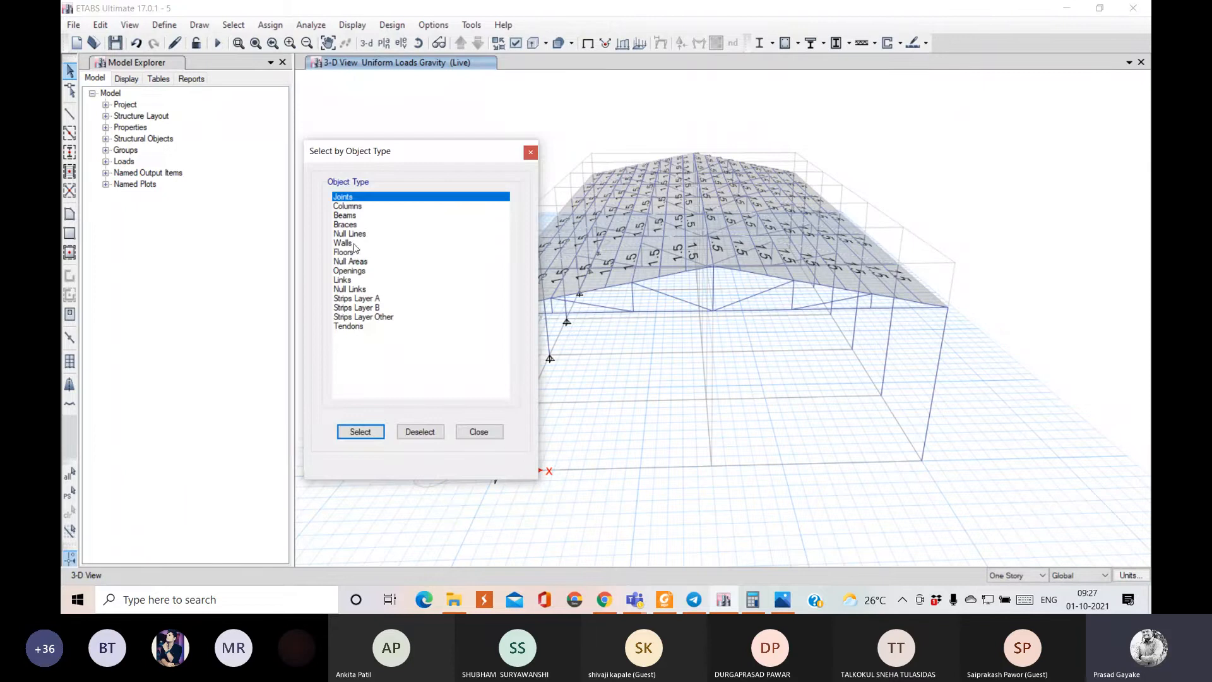
{"action": "left_click", "coordinate": [353, 252]}
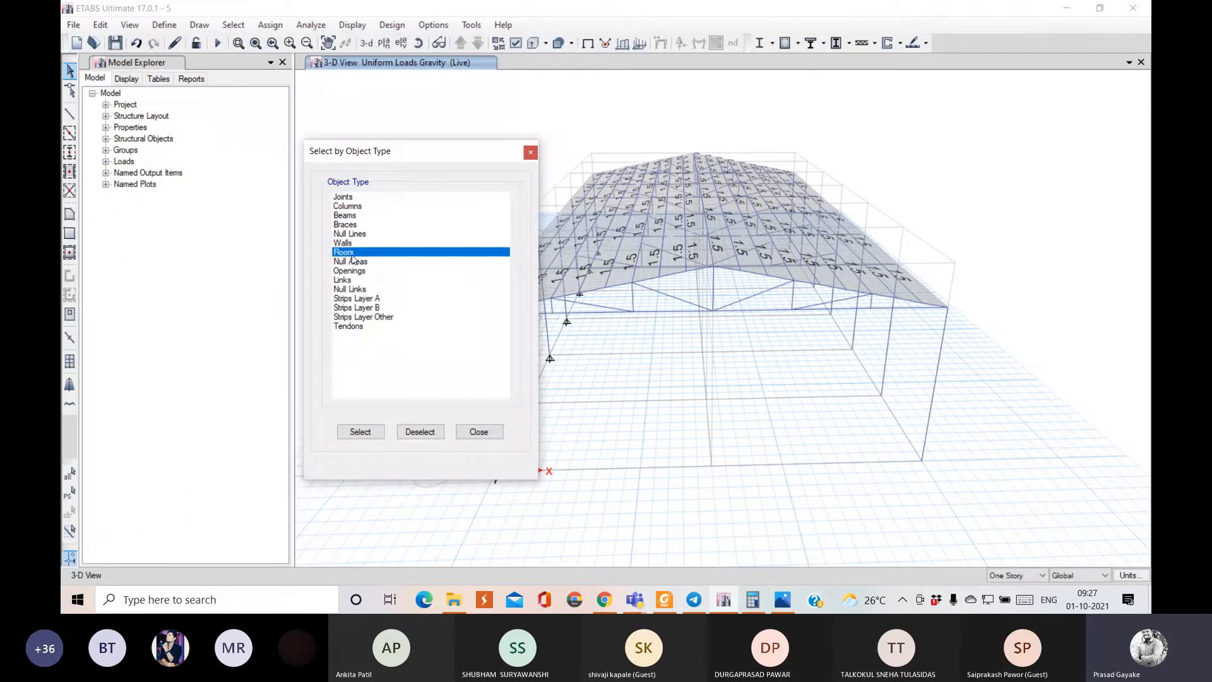
{"action": "left_click", "coordinate": [358, 434]}
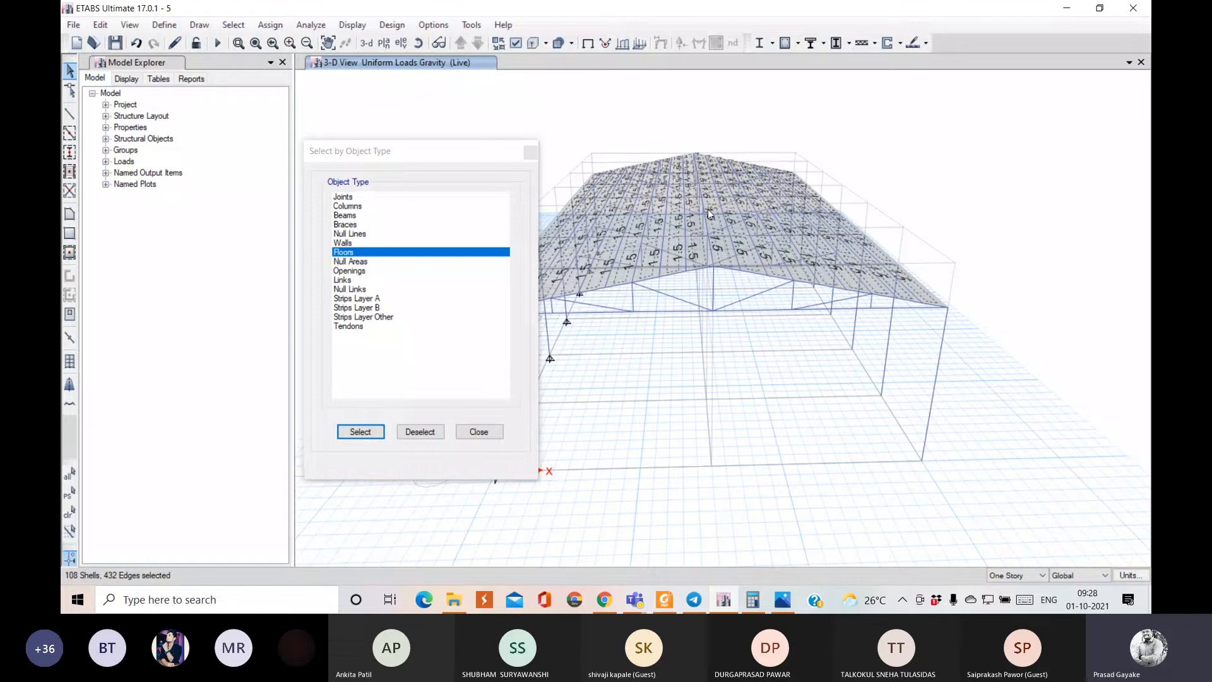
{"action": "left_click", "coordinate": [421, 431]}
{"action": "left_click", "coordinate": [479, 432]}
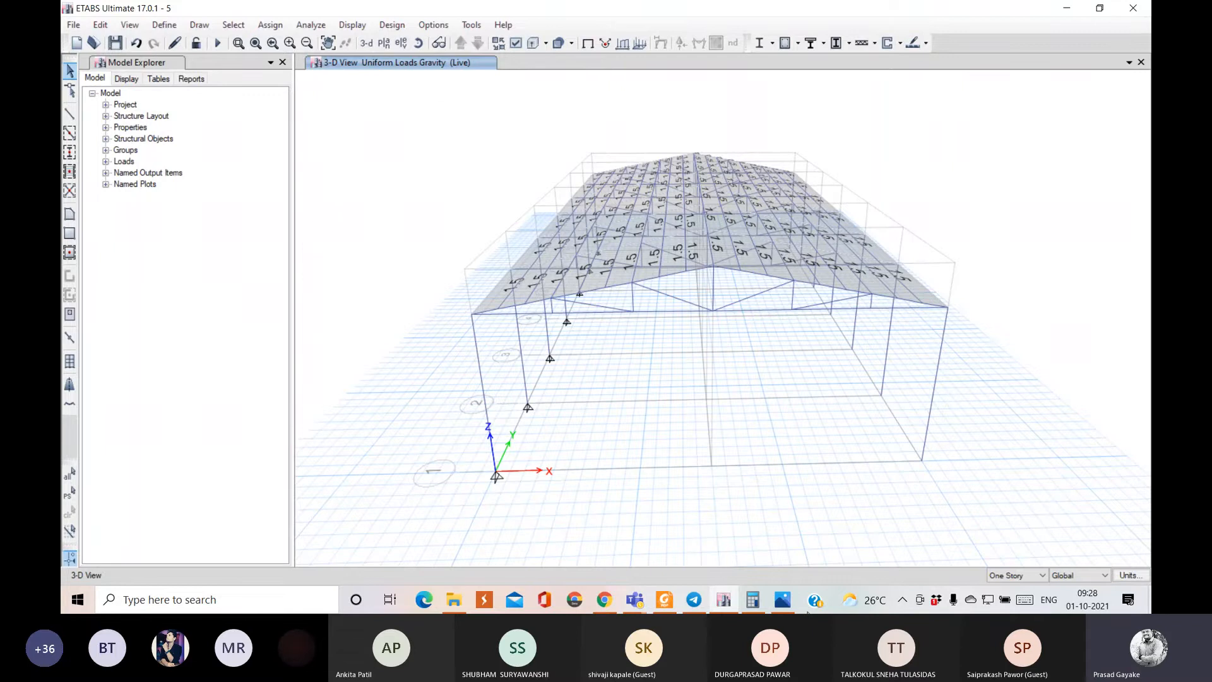
- Show the elevation view along grid line 1 to examine the truss frame
{"action": "left_click", "coordinate": [401, 43]}
{"action": "left_click", "coordinate": [525, 251]}
{"action": "left_click", "coordinate": [646, 476]}
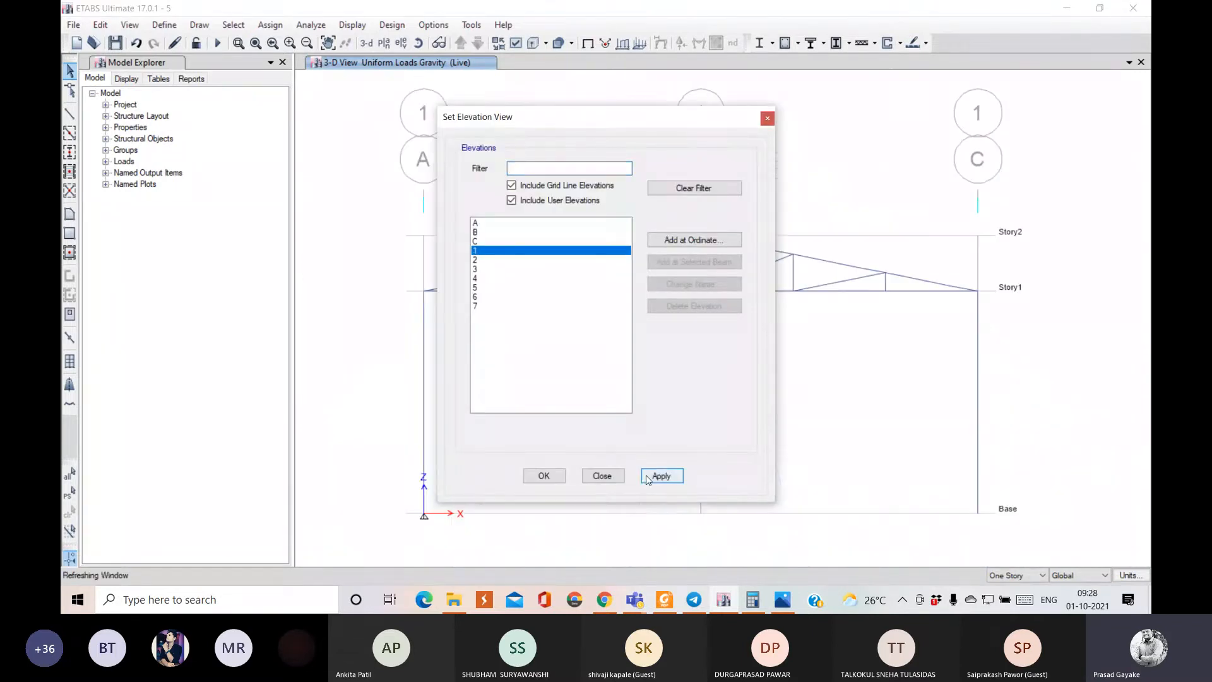
{"action": "left_click", "coordinate": [605, 476]}
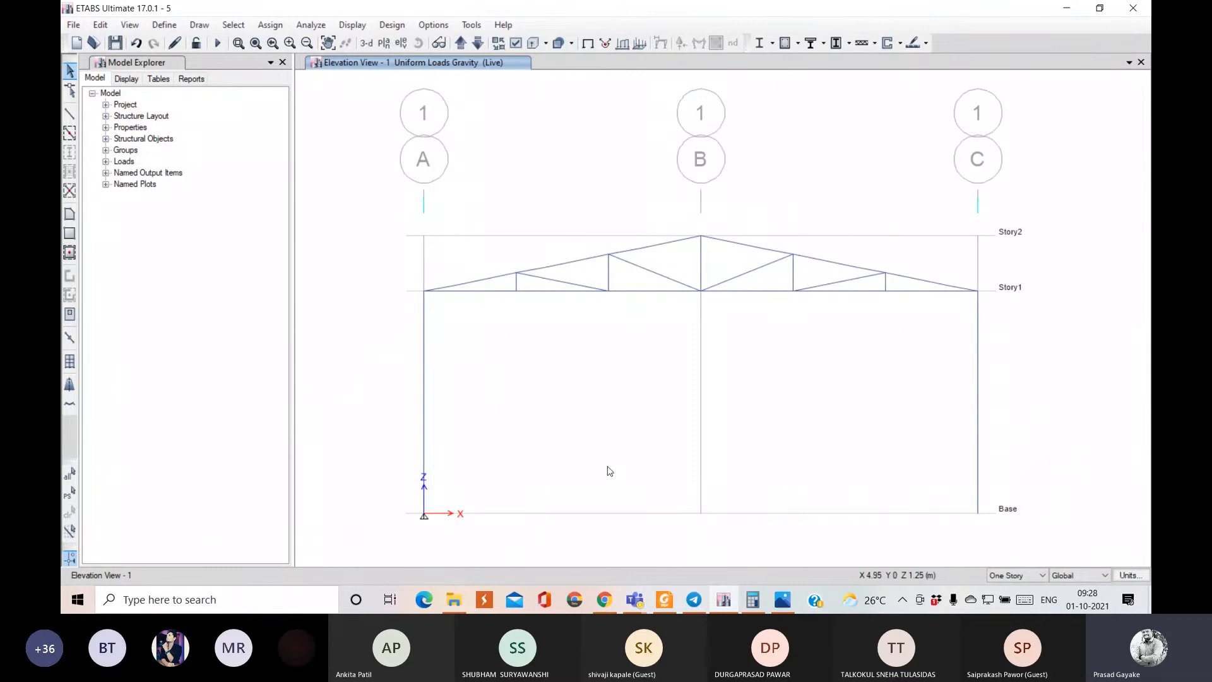
- In the 3-D view, select six roof panels from the eave upward on the grid A slope, between grids 6 and 7
{"action": "left_click", "coordinate": [372, 46]}
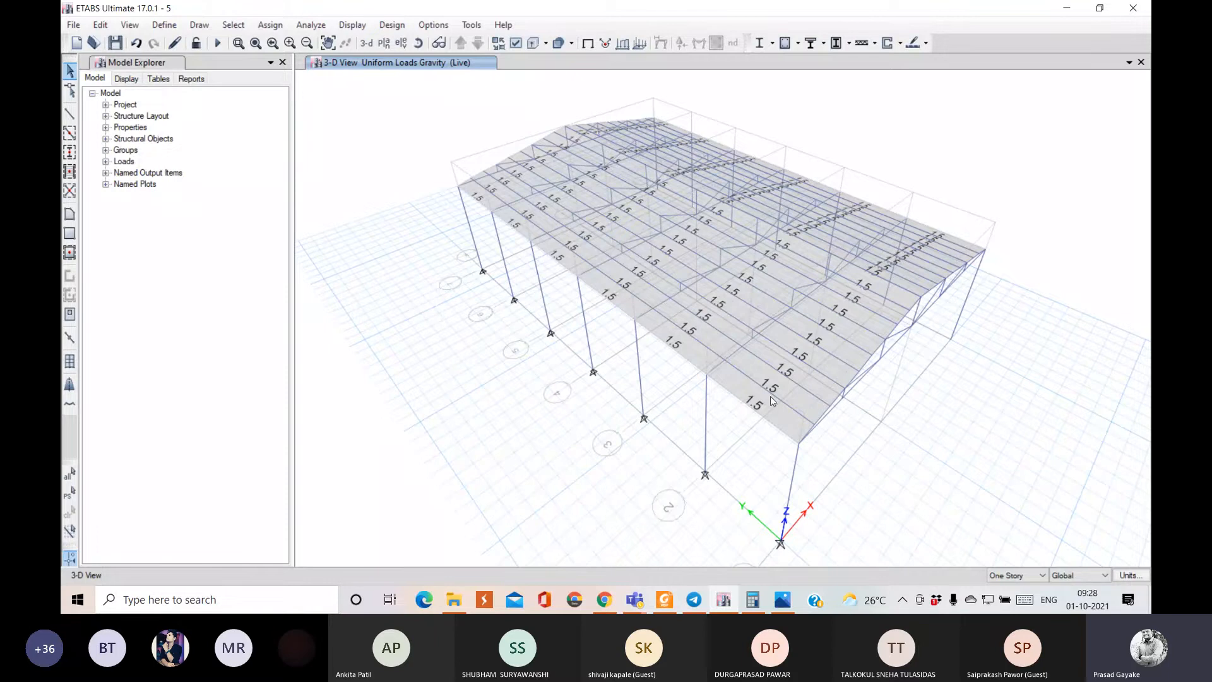
{"action": "left_click", "coordinate": [487, 198]}
{"action": "left_click", "coordinate": [517, 184]}
{"action": "left_click", "coordinate": [538, 168]}
{"action": "left_click", "coordinate": [559, 158]}
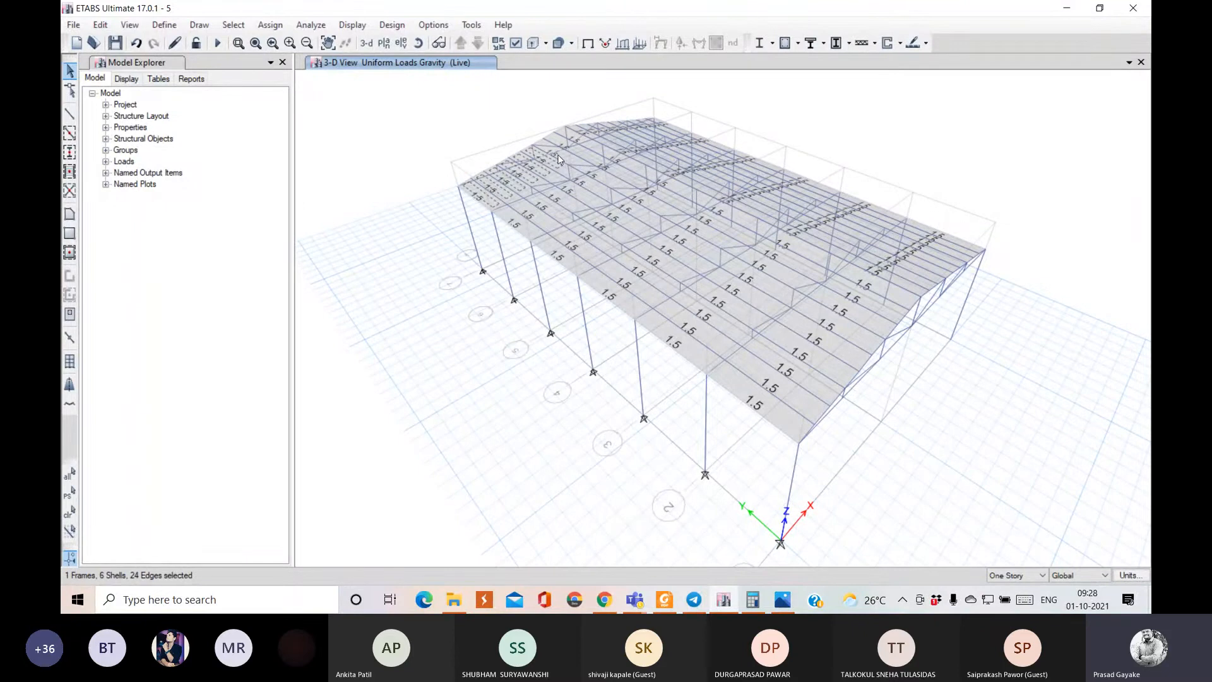
- Deselect the stray frame member and add the three remaining panels up to the ridge in the end bay between grids 6 and 7
{"action": "scroll", "coordinate": [558, 159], "scroll_direction": "up", "scroll_amount": 5}
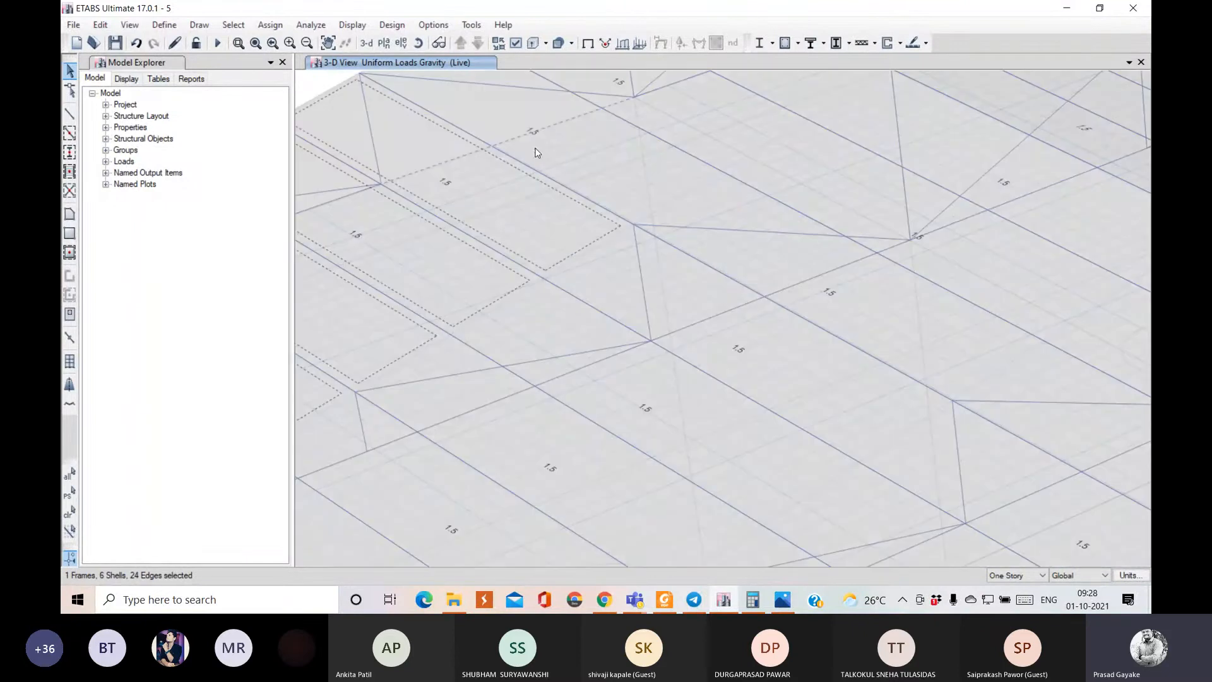
{"action": "left_click", "coordinate": [571, 119]}
{"action": "scroll", "coordinate": [570, 120], "scroll_direction": "down", "scroll_amount": 3}
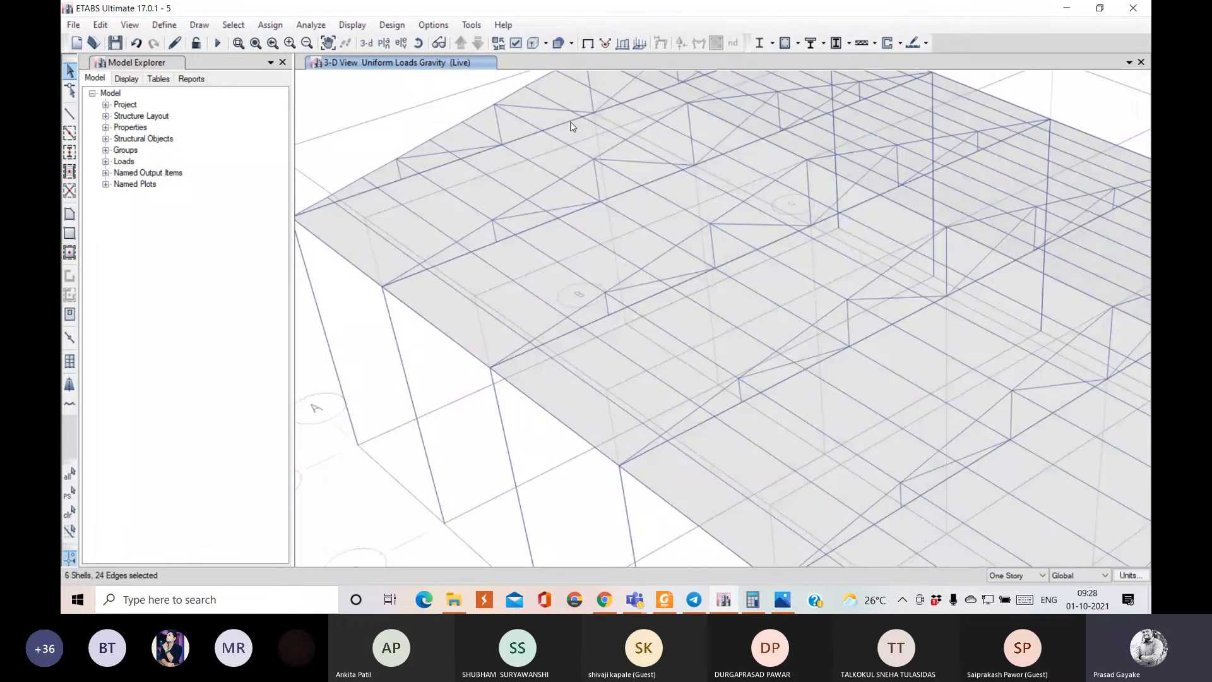
{"action": "left_click", "coordinate": [571, 121]}
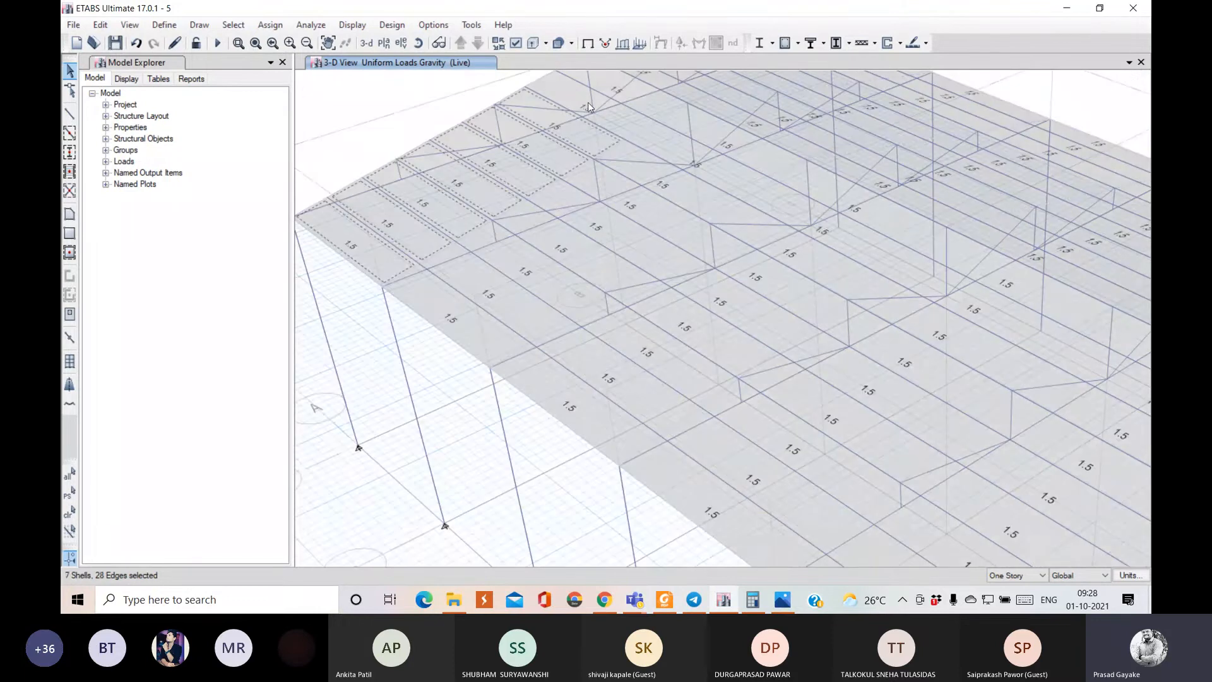
{"action": "left_click", "coordinate": [601, 113]}
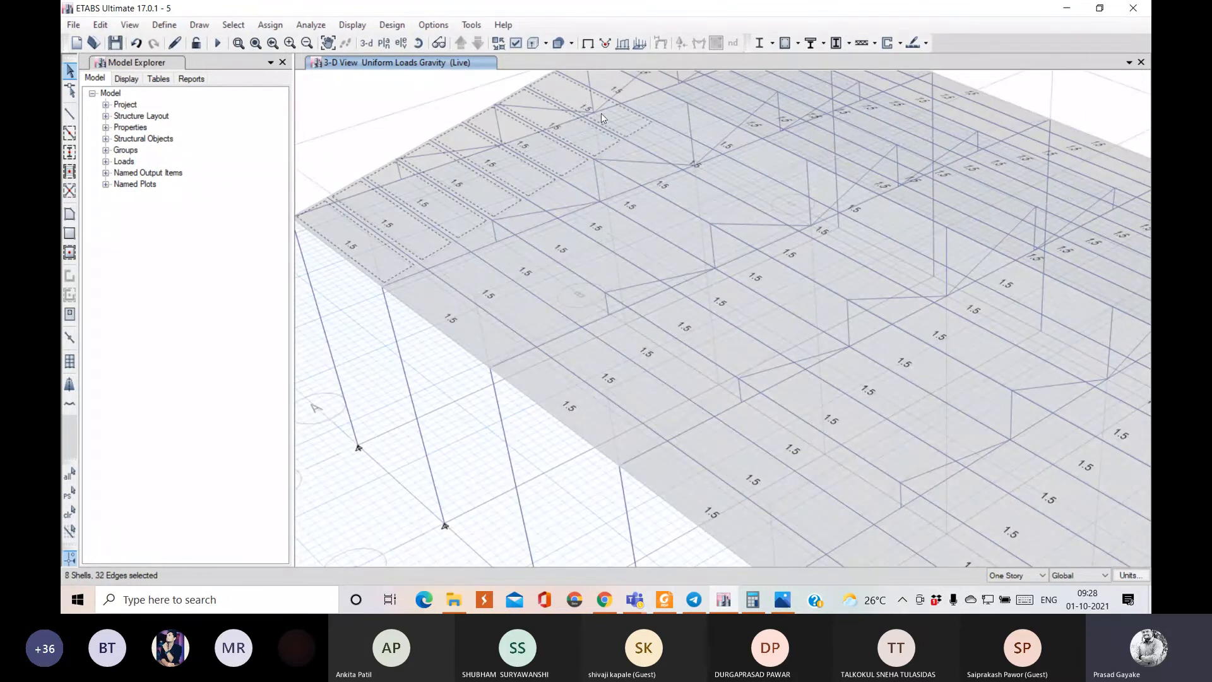
{"action": "left_click", "coordinate": [605, 79]}
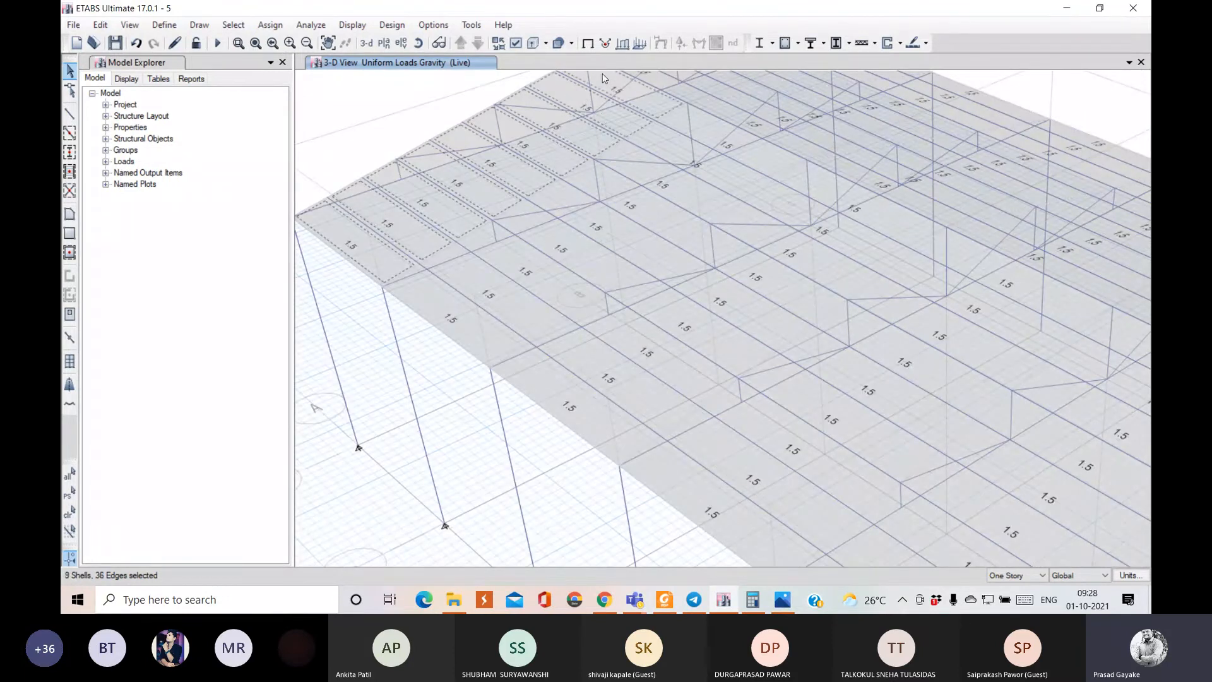
{"action": "left_click", "coordinate": [307, 43]}
{"action": "left_click", "coordinate": [306, 43]}
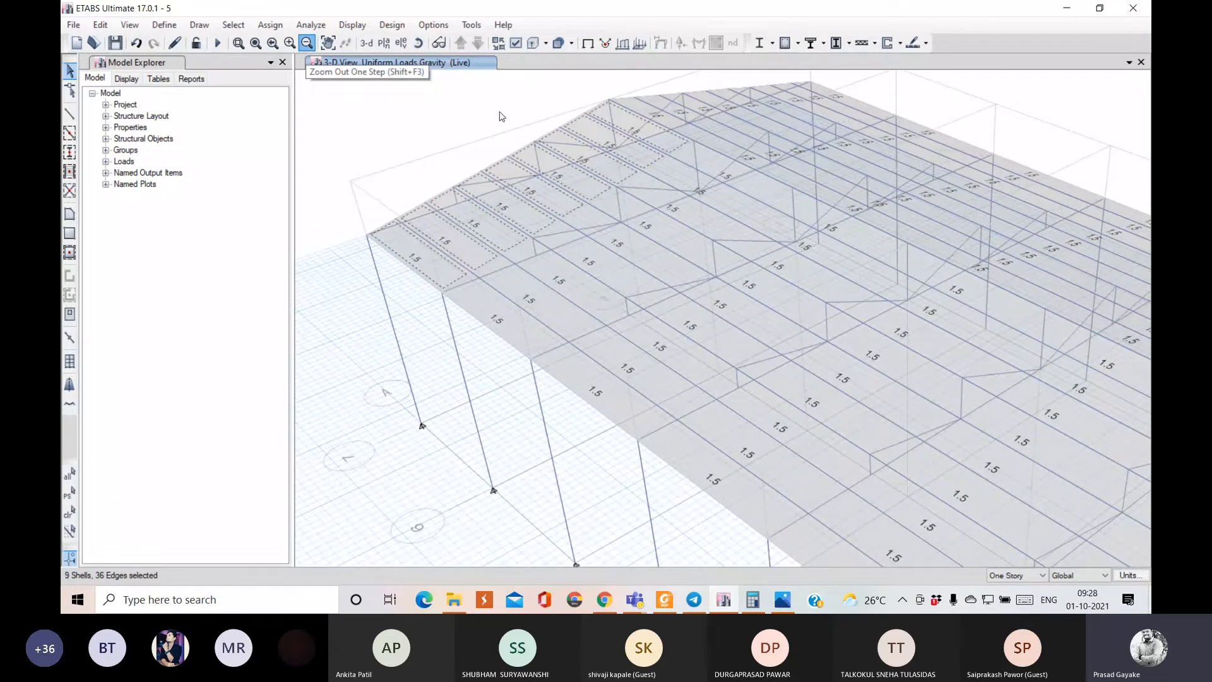
- Add the nine roof panels between grids 5 and 6 on the grid A slope to the selection, leaving out the stray frame member
{"action": "left_click", "coordinate": [697, 161]}
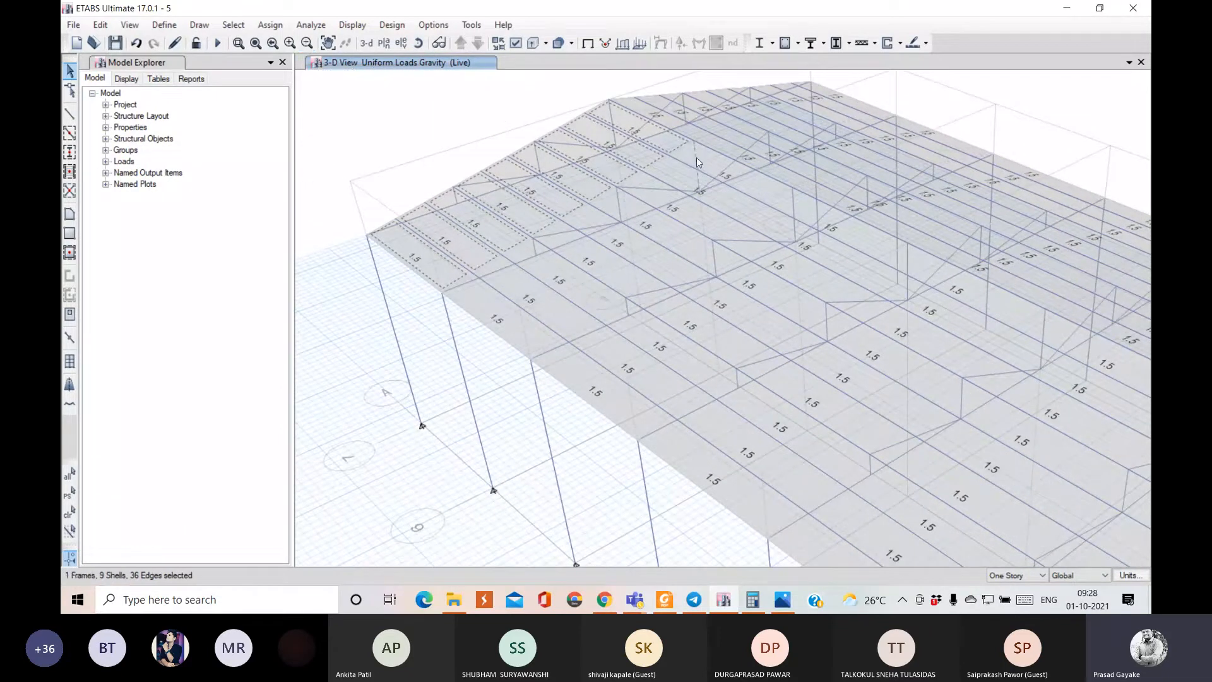
{"action": "left_click", "coordinate": [697, 156]}
{"action": "left_click", "coordinate": [696, 176]}
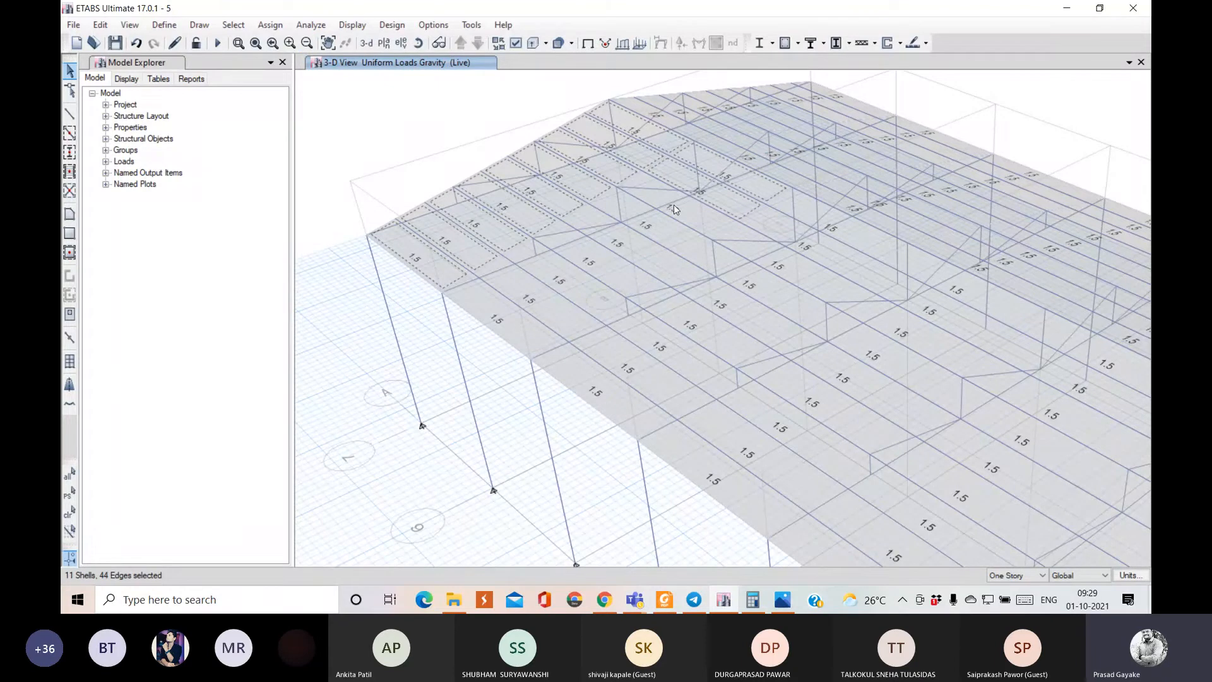
{"action": "left_click", "coordinate": [690, 213]}
{"action": "left_click", "coordinate": [664, 229]}
{"action": "left_click", "coordinate": [612, 262]}
{"action": "left_click", "coordinate": [548, 307]}
{"action": "left_click", "coordinate": [536, 315]}
- Add the nine grid A slope panels between grids 4 and 5 to the selection, clearing any accidentally picked frame member
{"action": "left_click", "coordinate": [566, 362]}
{"action": "left_click", "coordinate": [618, 357]}
{"action": "left_click", "coordinate": [652, 326]}
{"action": "left_click", "coordinate": [669, 305]}
{"action": "left_click", "coordinate": [709, 287]}
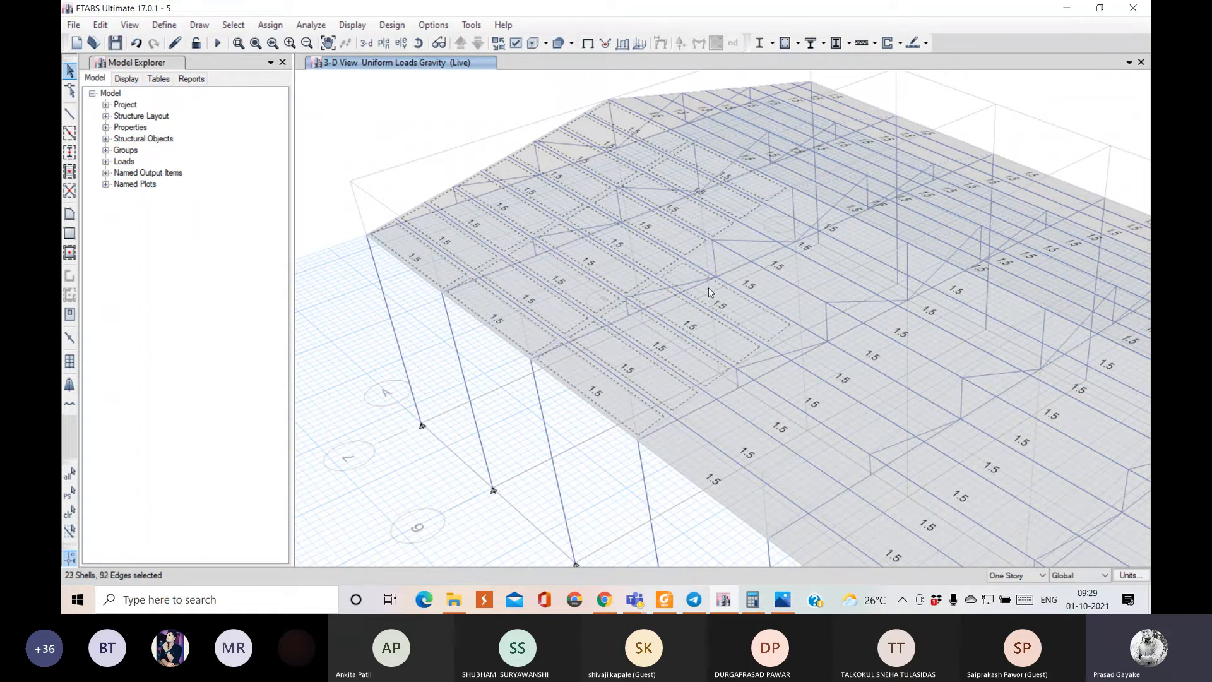
{"action": "left_click", "coordinate": [747, 266]}
{"action": "left_click", "coordinate": [741, 268]}
{"action": "left_click", "coordinate": [757, 248]}
{"action": "left_click", "coordinate": [792, 210]}
{"action": "left_click", "coordinate": [805, 211]}
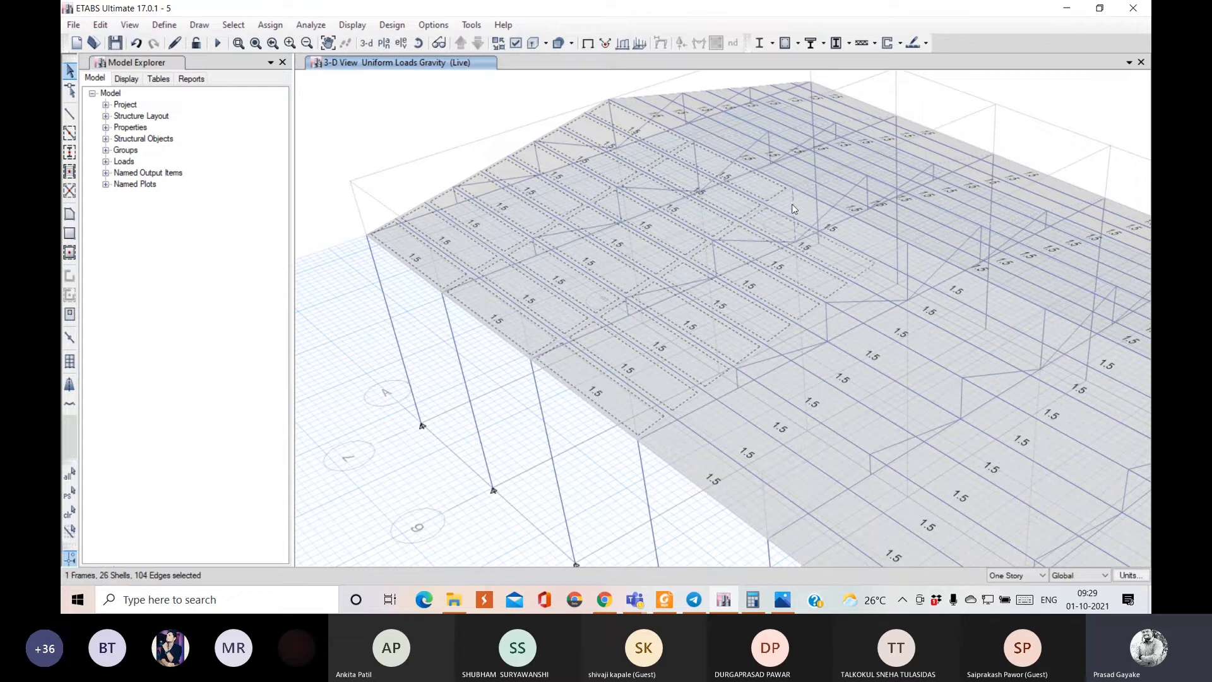
{"action": "left_click", "coordinate": [792, 203]}
{"action": "left_click", "coordinate": [828, 218]}
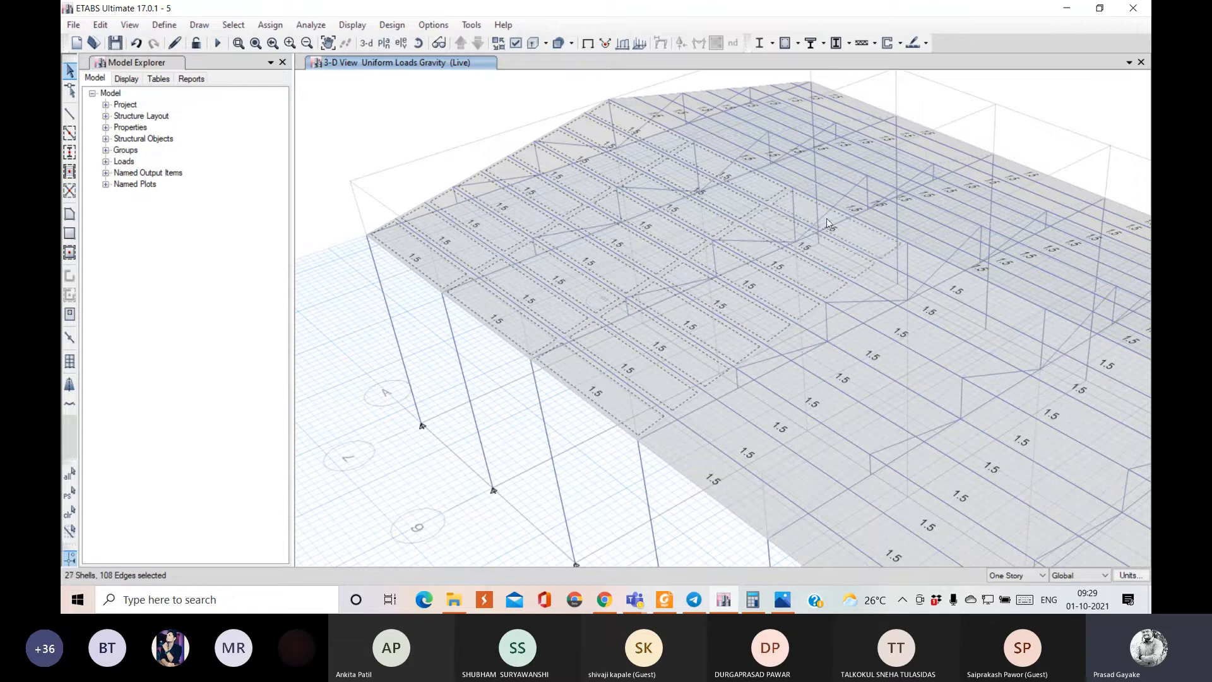
- Add the nine grid A slope panels between grids 3 and 4 to the selection, from ridge to eave
{"action": "left_click", "coordinate": [945, 278]}
{"action": "left_click", "coordinate": [939, 308]}
{"action": "left_click", "coordinate": [911, 332]}
{"action": "left_click", "coordinate": [887, 358]}
{"action": "left_click", "coordinate": [827, 392]}
{"action": "left_click", "coordinate": [807, 406]}
{"action": "left_click", "coordinate": [781, 427]}
{"action": "left_click", "coordinate": [759, 444]}
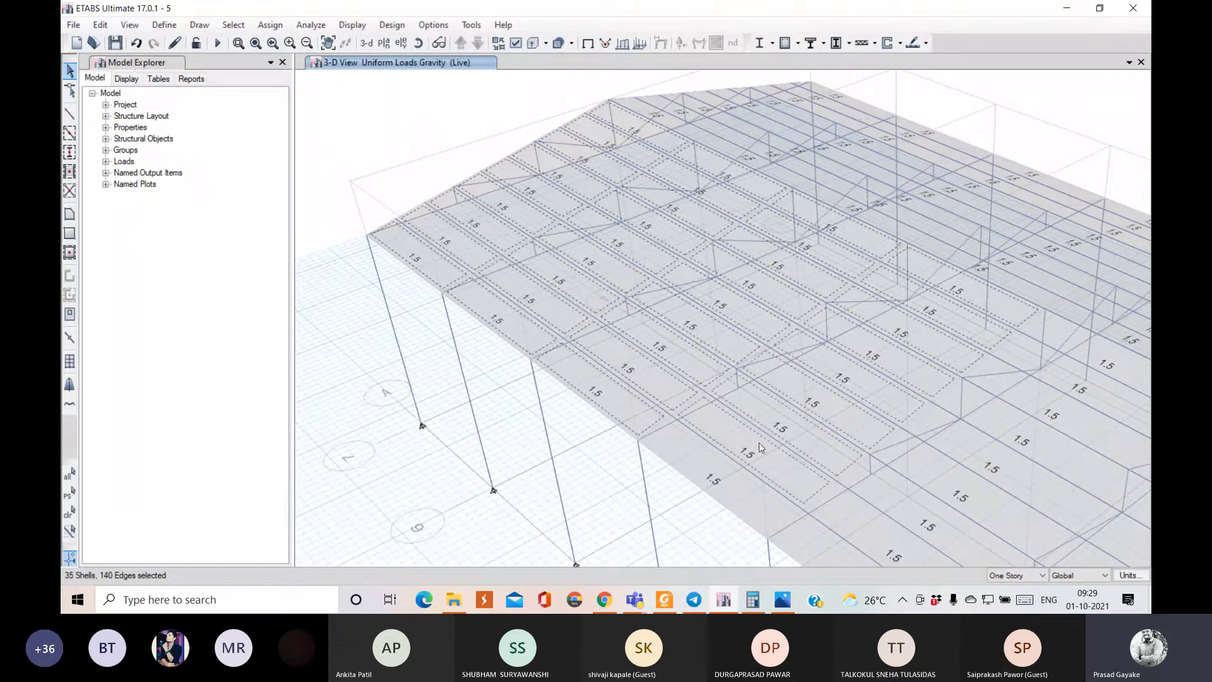
{"action": "left_click", "coordinate": [710, 461]}
- Add the nine grid A slope panels in the end bay between grids 1 and 2 to the selection
{"action": "left_click", "coordinate": [328, 42]}
{"action": "left_click_drag", "start_coordinate": [939, 339], "coordinate": [631, 179]}
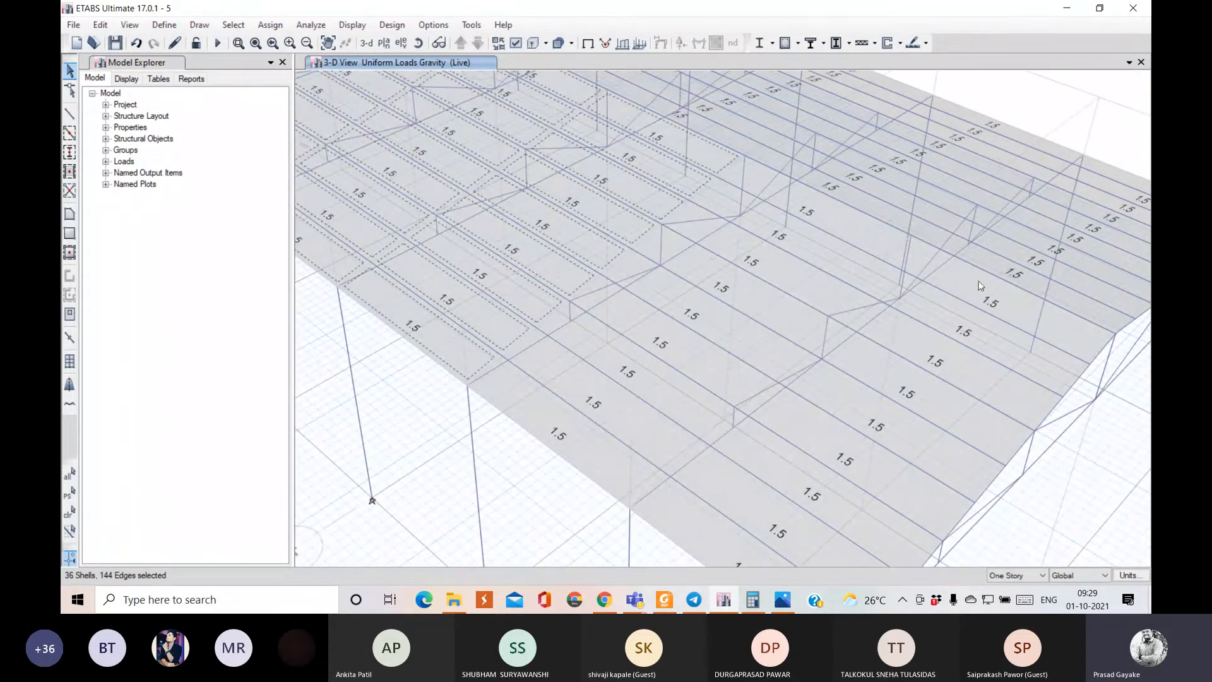
{"action": "left_click", "coordinate": [1001, 352]}
{"action": "left_click", "coordinate": [986, 346]}
{"action": "left_click", "coordinate": [954, 363]}
{"action": "left_click", "coordinate": [875, 408]}
{"action": "left_click", "coordinate": [840, 422]}
{"action": "left_click", "coordinate": [815, 443]}
{"action": "left_click", "coordinate": [780, 452]}
{"action": "left_click", "coordinate": [711, 490]}
{"action": "left_click", "coordinate": [688, 506]}
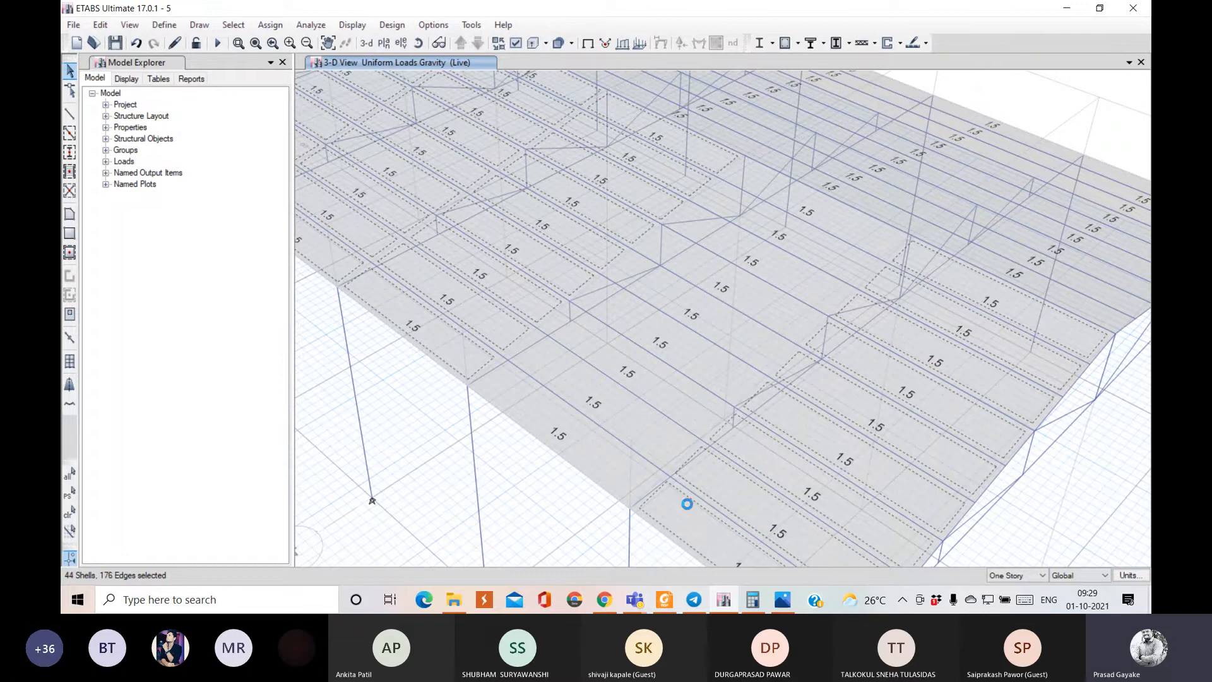
- Add the remaining nine grid A slope panels between grids 2 and 3 to the selection, from eave to ridge
{"action": "left_click", "coordinate": [639, 482]}
{"action": "left_click", "coordinate": [606, 414]}
{"action": "left_click", "coordinate": [660, 381]}
{"action": "left_click", "coordinate": [695, 353]}
{"action": "left_click", "coordinate": [718, 319]}
{"action": "left_click", "coordinate": [755, 297]}
{"action": "left_click", "coordinate": [771, 261]}
{"action": "left_click", "coordinate": [793, 239]}
{"action": "left_click", "coordinate": [817, 221]}
- Assign a windward wind pressure coefficient Cp of 0.8 for load pattern W X to the selected roof panels
{"action": "left_click", "coordinate": [263, 28]}
{"action": "mouse_move", "coordinate": [328, 178]}
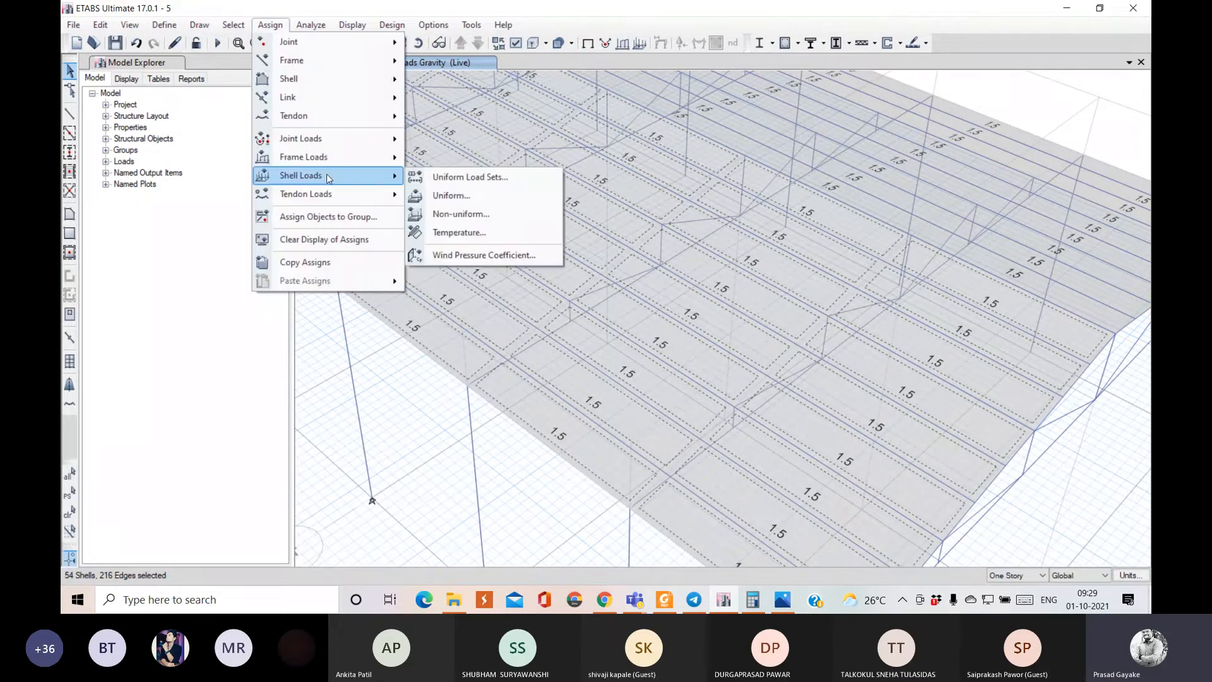
{"action": "left_click", "coordinate": [480, 255]}
{"action": "left_click", "coordinate": [556, 308]}
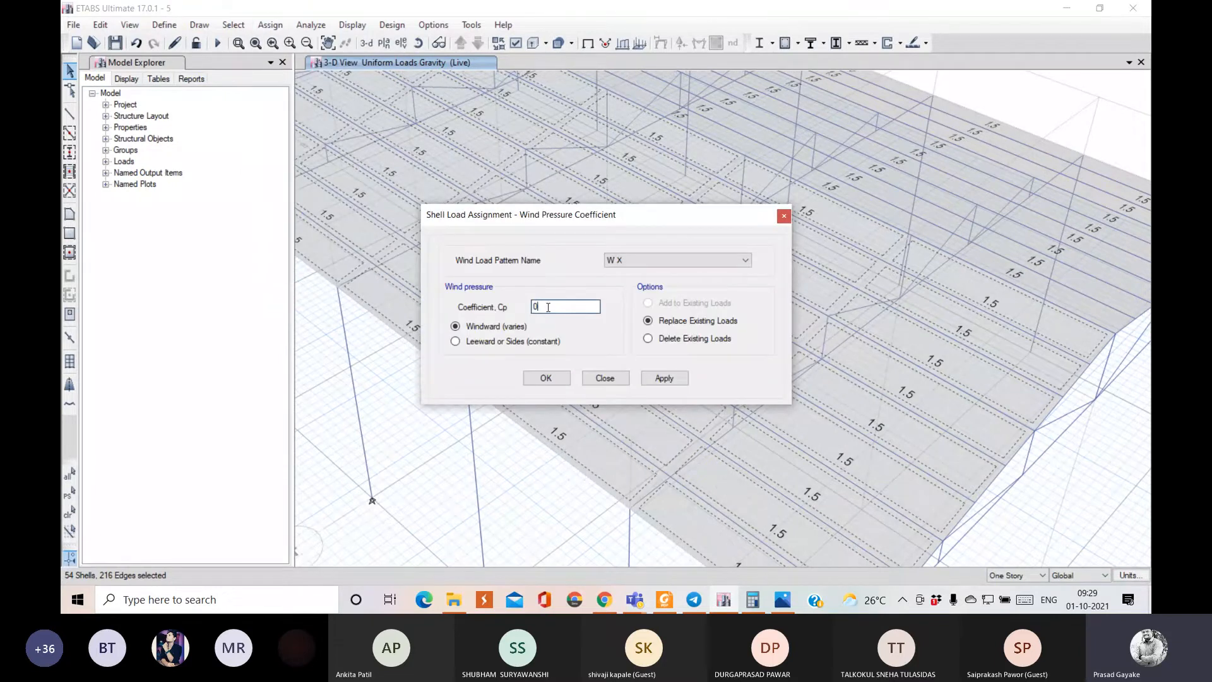
{"action": "type", "text": ".8"}
{"action": "key", "text": "shift+Tab"}
{"action": "key", "text": "Tab"}
{"action": "left_click", "coordinate": [661, 378]}
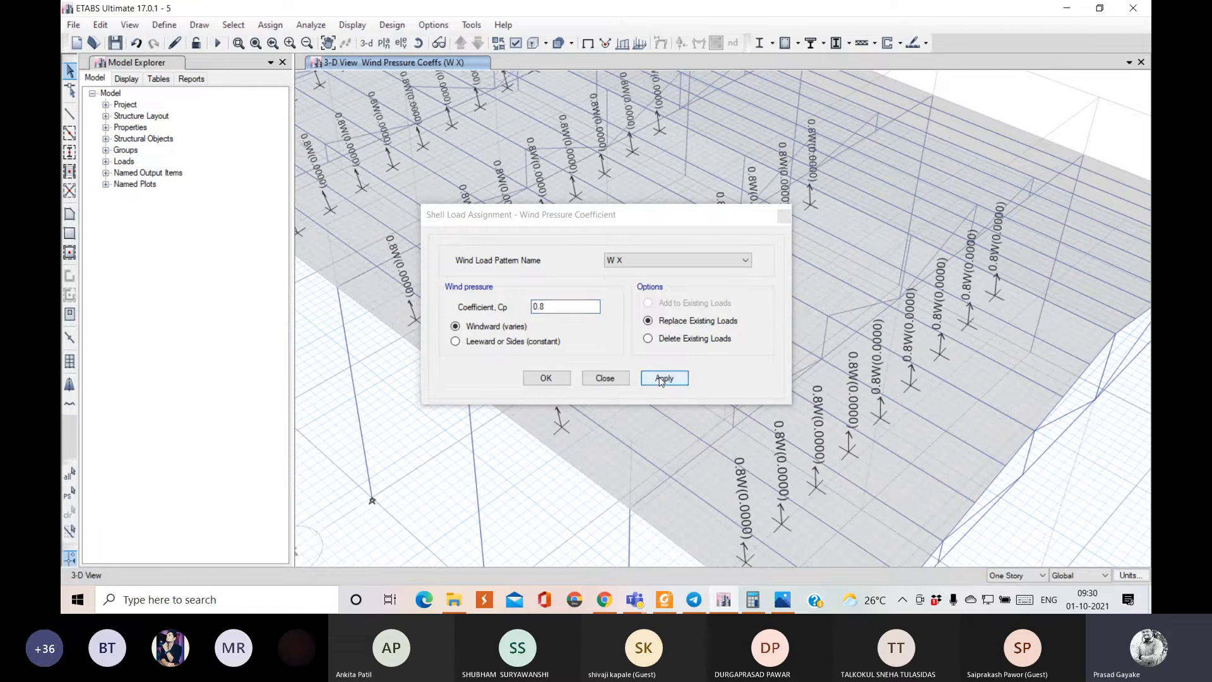
{"action": "left_click", "coordinate": [547, 380]}
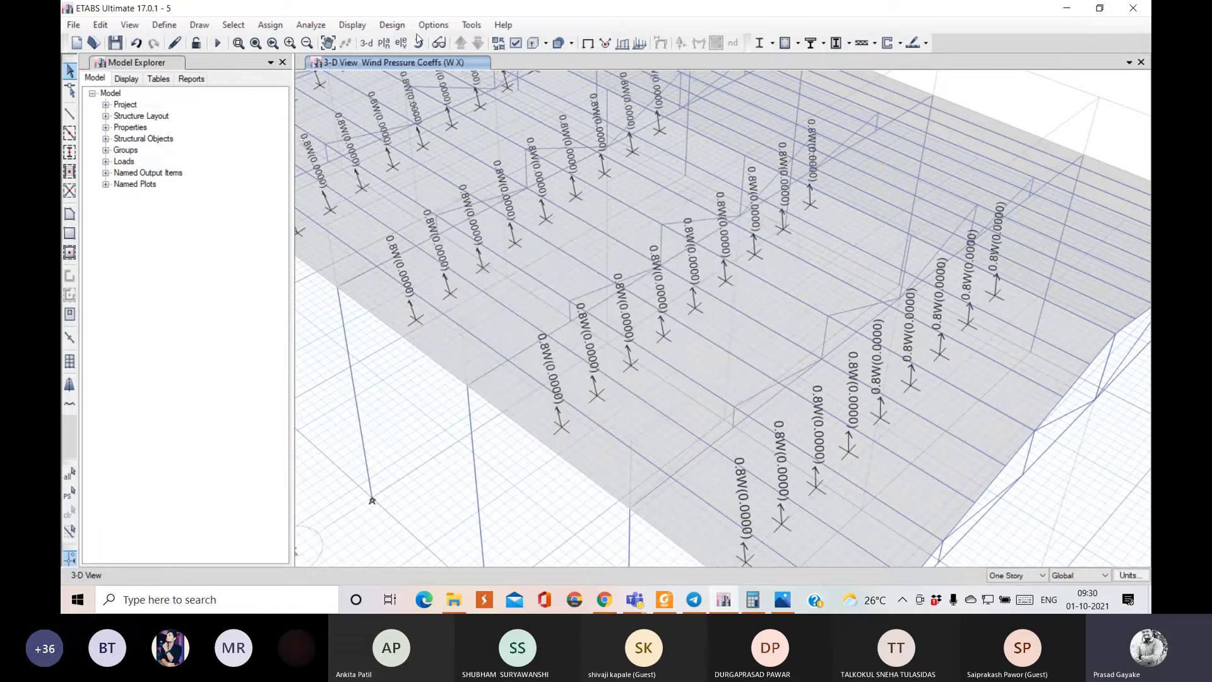
- In the 3-D view, select the nine roof panels of the grid C slope in the end bay between grids 1 and 2
{"action": "left_click", "coordinate": [308, 43]}
{"action": "left_click", "coordinate": [307, 43]}
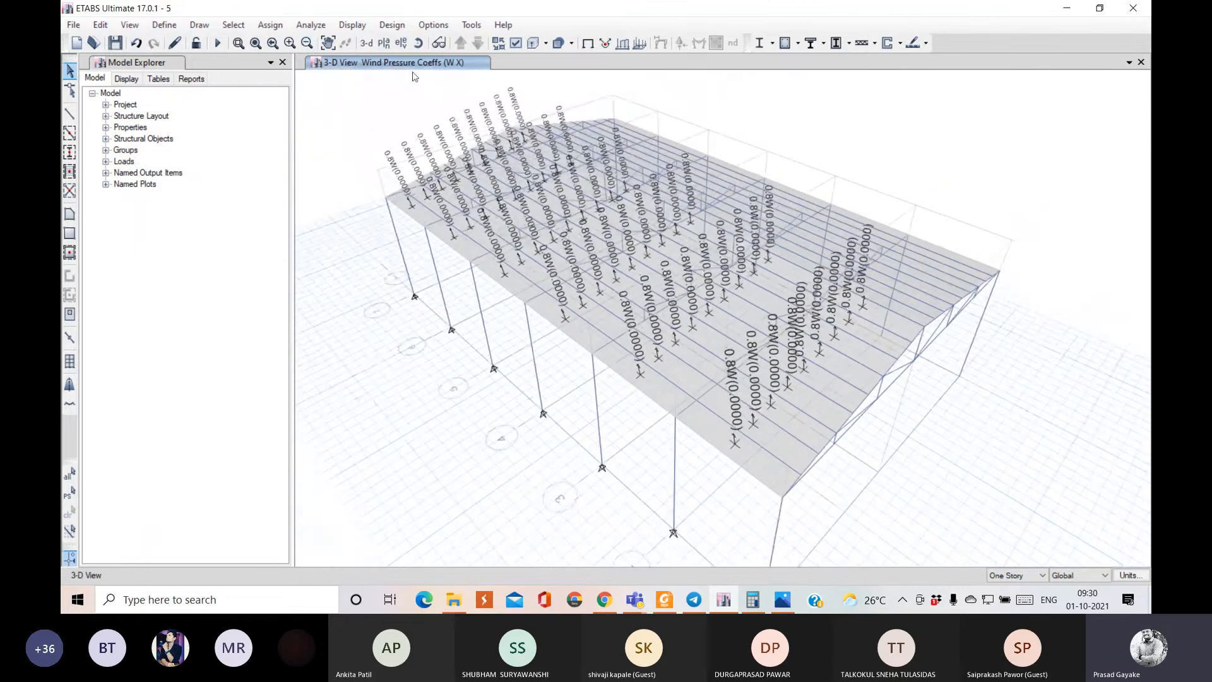
{"action": "left_click", "coordinate": [419, 43]}
{"action": "left_click_drag", "start_coordinate": [897, 319], "coordinate": [885, 403]}
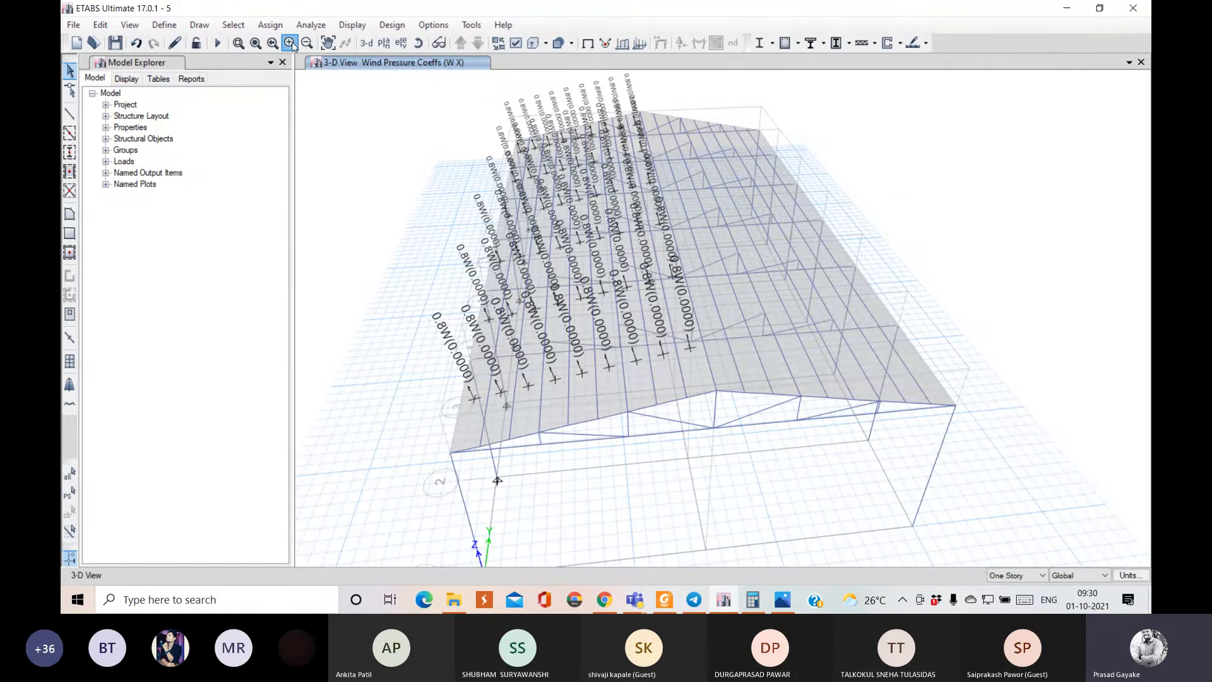
{"action": "scroll", "coordinate": [718, 378], "scroll_direction": "up", "scroll_amount": 2}
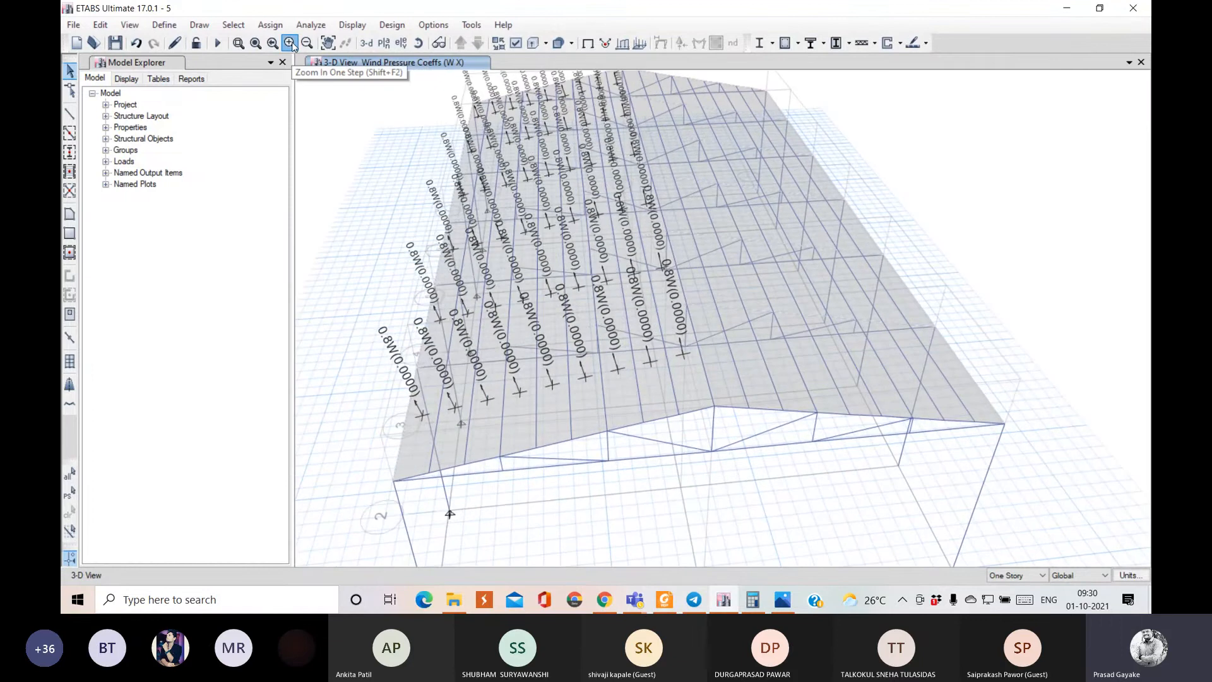
{"action": "left_click", "coordinate": [718, 372]}
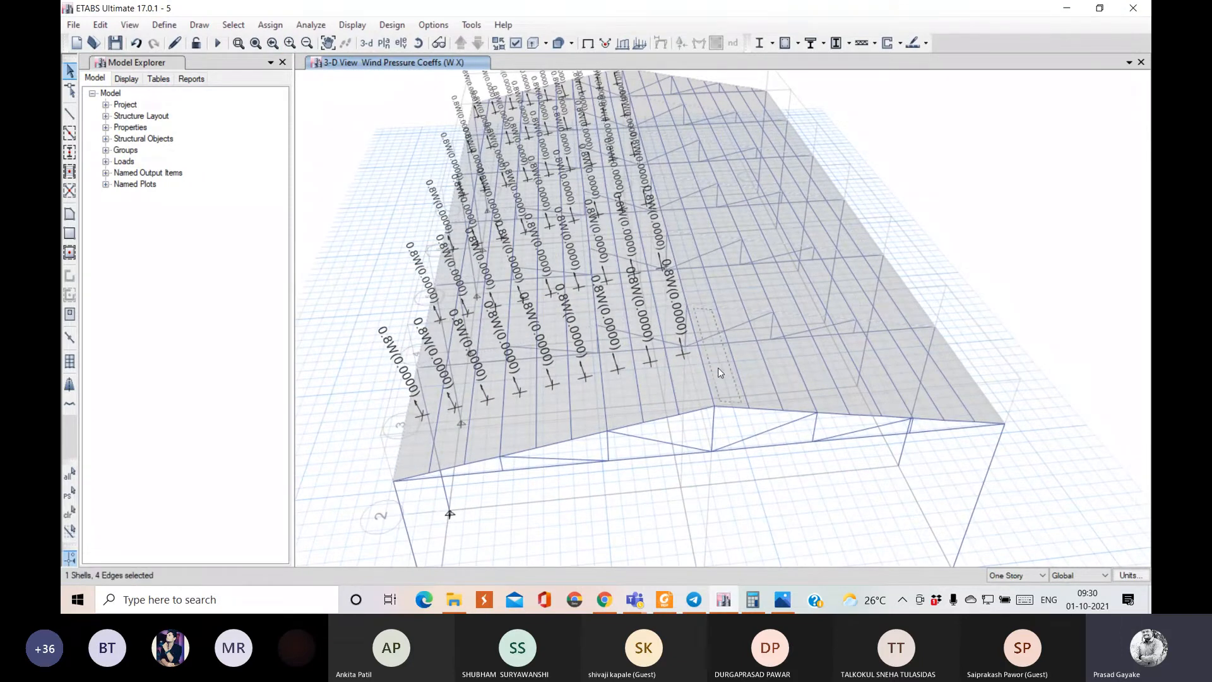
{"action": "left_click", "coordinate": [797, 358]}
{"action": "left_click", "coordinate": [816, 356]}
{"action": "left_click", "coordinate": [833, 354]}
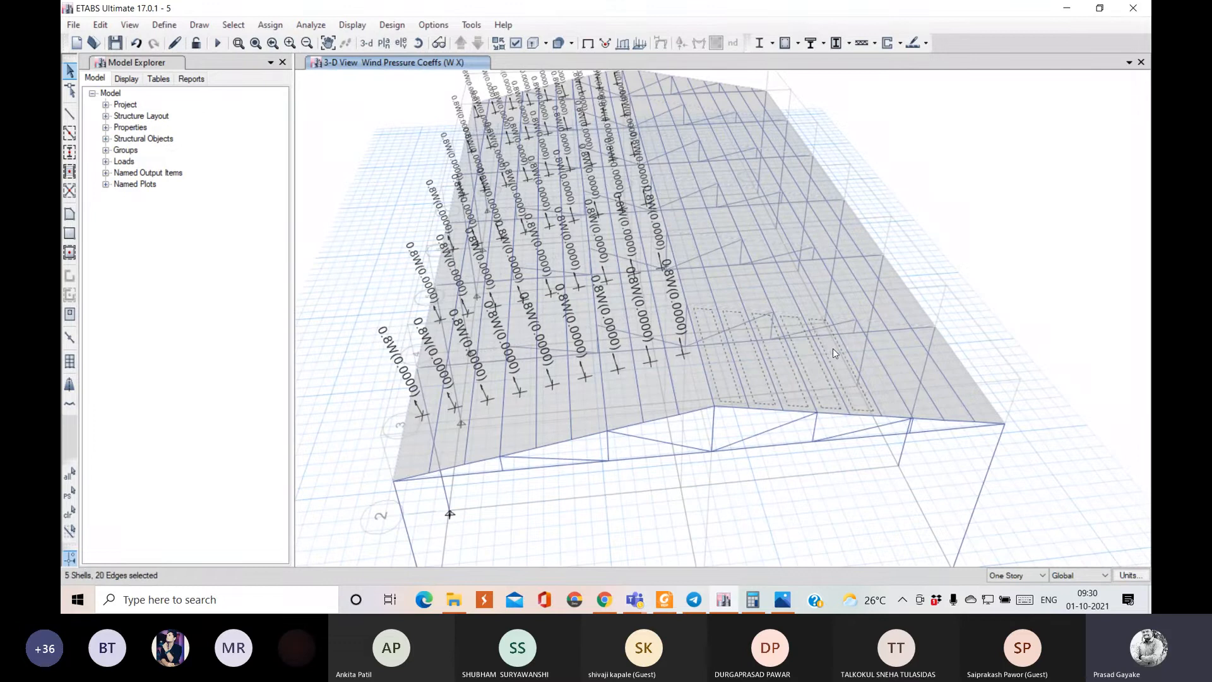
{"action": "left_click", "coordinate": [882, 354]}
{"action": "left_click", "coordinate": [897, 353]}
{"action": "left_click", "coordinate": [912, 352]}
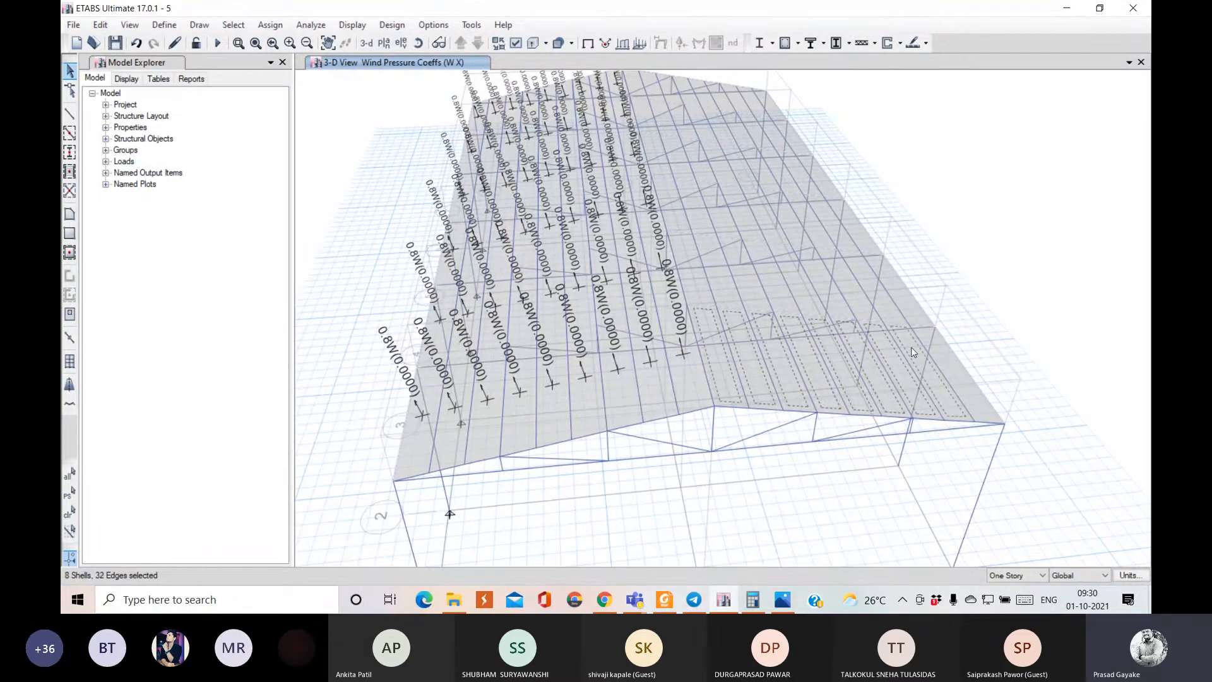
{"action": "left_click", "coordinate": [946, 355]}
- Add the grid C slope panels in the two bays between grids 2 and 4 to the selection
{"action": "left_click", "coordinate": [873, 285]}
{"action": "left_click_drag", "start_coordinate": [872, 285], "coordinate": [741, 274]}
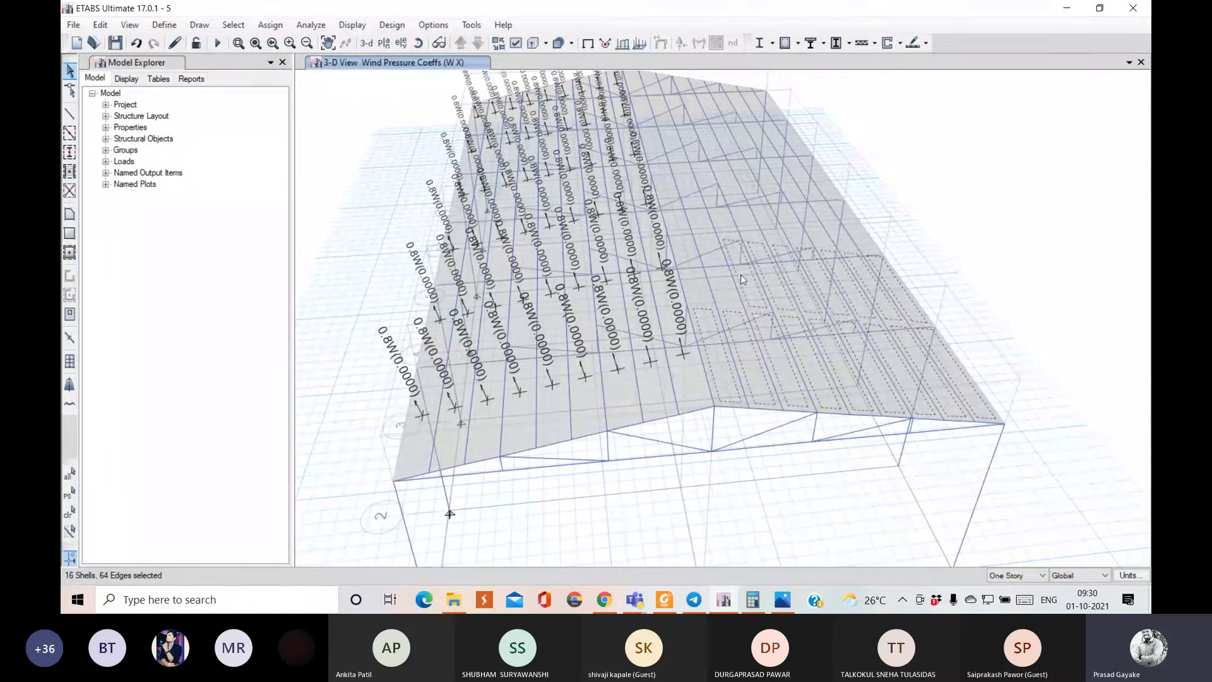
{"action": "left_click", "coordinate": [691, 239]}
{"action": "left_click", "coordinate": [697, 209]}
{"action": "left_click", "coordinate": [673, 213]}
{"action": "left_click", "coordinate": [693, 218]}
{"action": "left_click", "coordinate": [715, 218]}
{"action": "left_click", "coordinate": [739, 221]}
{"action": "left_click", "coordinate": [763, 222]}
{"action": "left_click", "coordinate": [791, 227]}
{"action": "left_click", "coordinate": [810, 229]}
{"action": "left_click", "coordinate": [828, 232]}
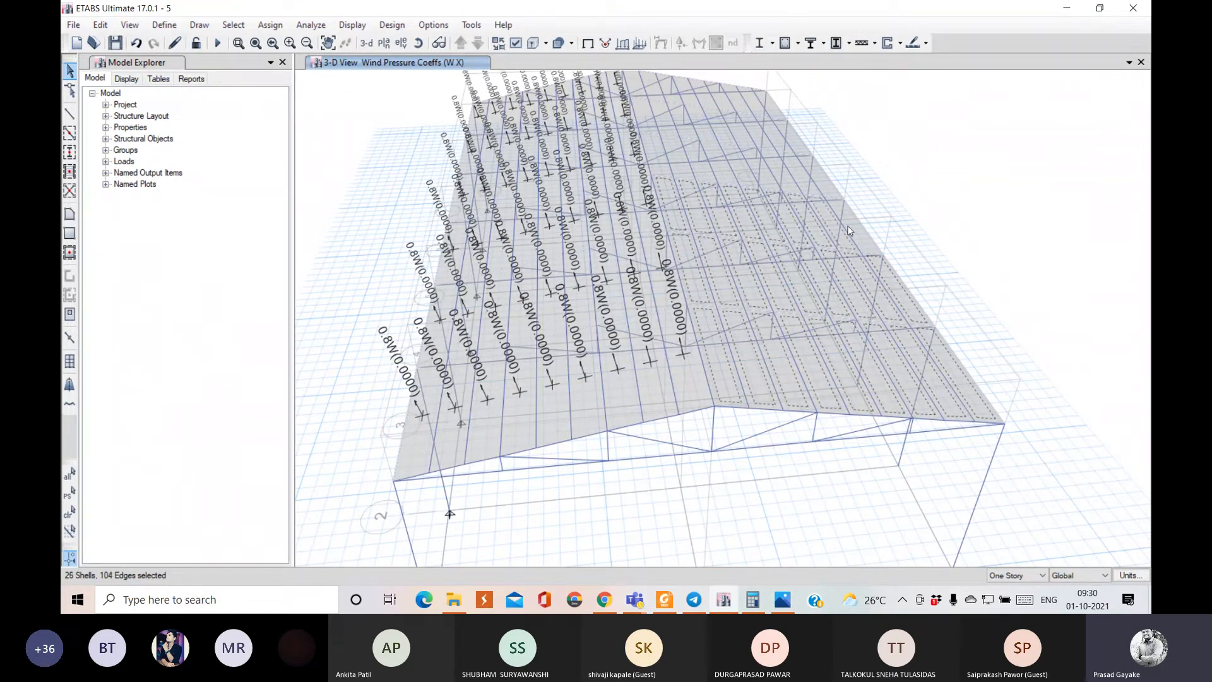
- Add the grid C slope panels between grids 4 and 5 to the selection, deselecting the stray frame member
{"action": "left_click", "coordinate": [820, 185]}
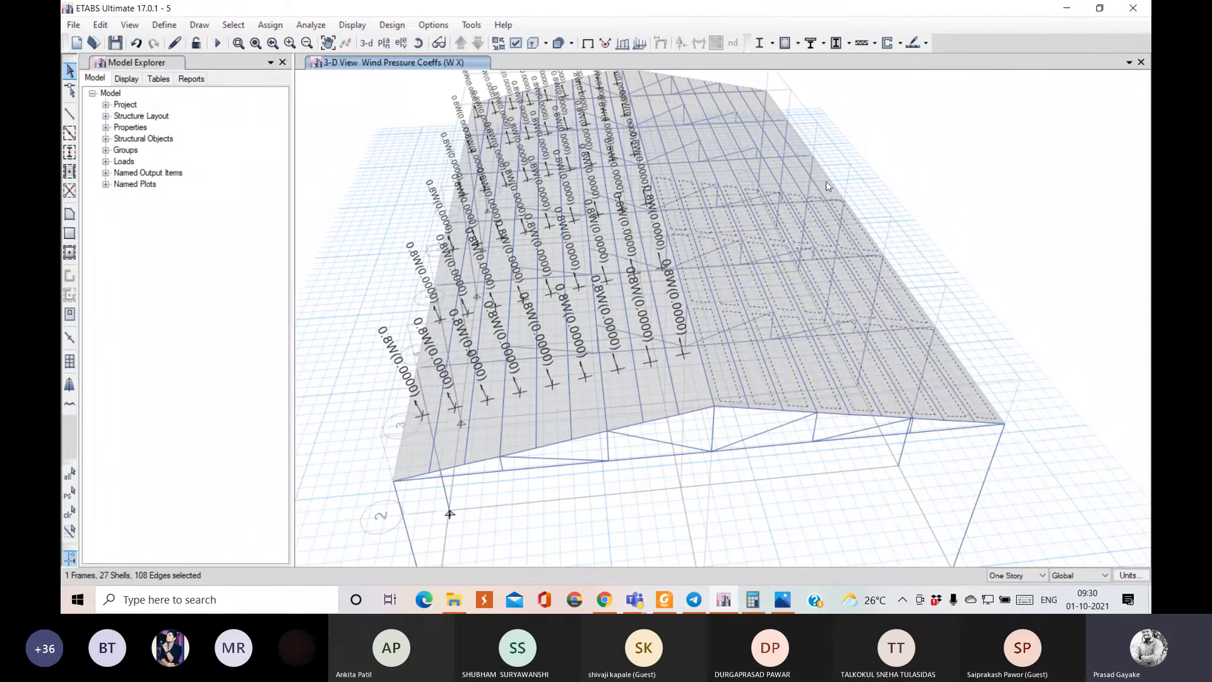
{"action": "left_click", "coordinate": [830, 183]}
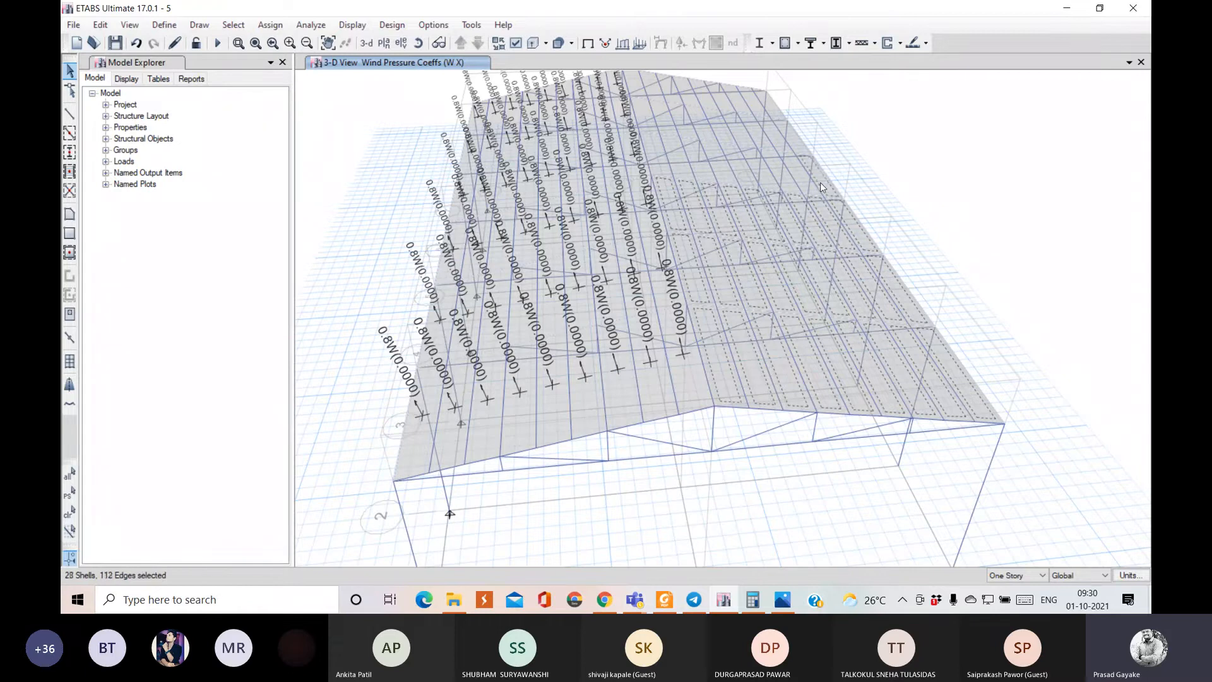
{"action": "left_click", "coordinate": [808, 183]}
- Add the grid C slope panels between grids 5 and 6, from ridge to eave, leaving out the stray frame member
{"action": "left_click", "coordinate": [655, 120]}
{"action": "left_click", "coordinate": [670, 122]}
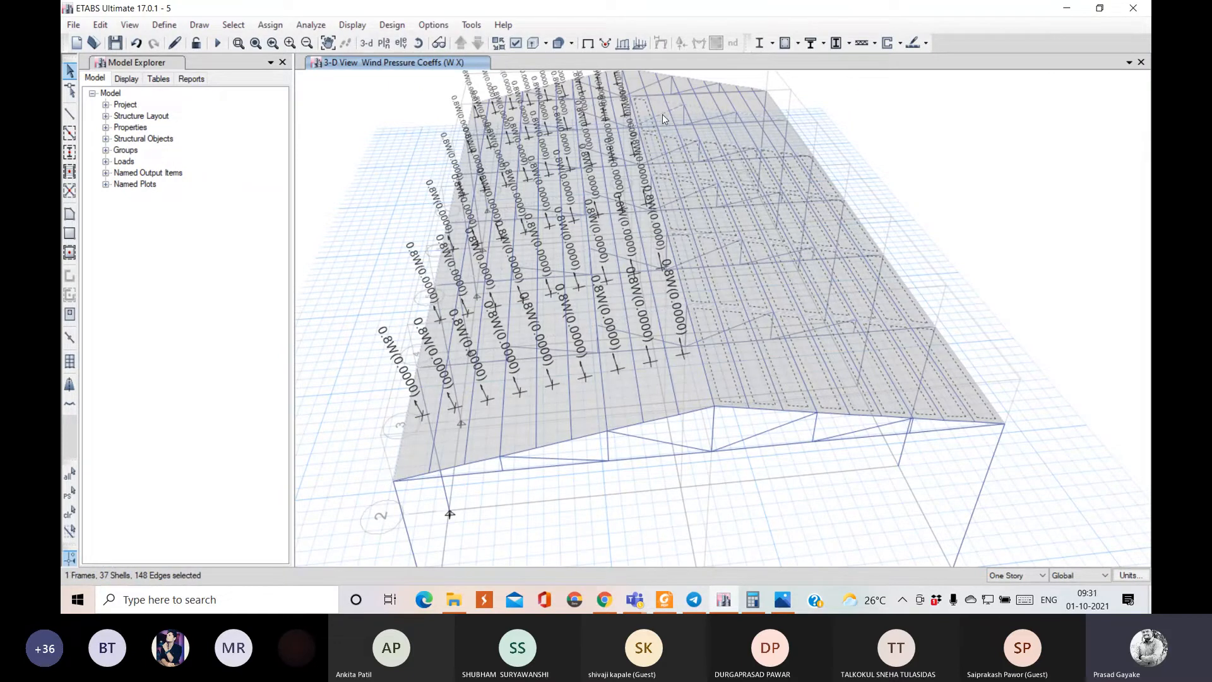
{"action": "left_click", "coordinate": [662, 116]}
{"action": "left_click", "coordinate": [667, 130]}
{"action": "left_click", "coordinate": [681, 120]}
{"action": "left_click", "coordinate": [699, 115]}
{"action": "left_click", "coordinate": [757, 132]}
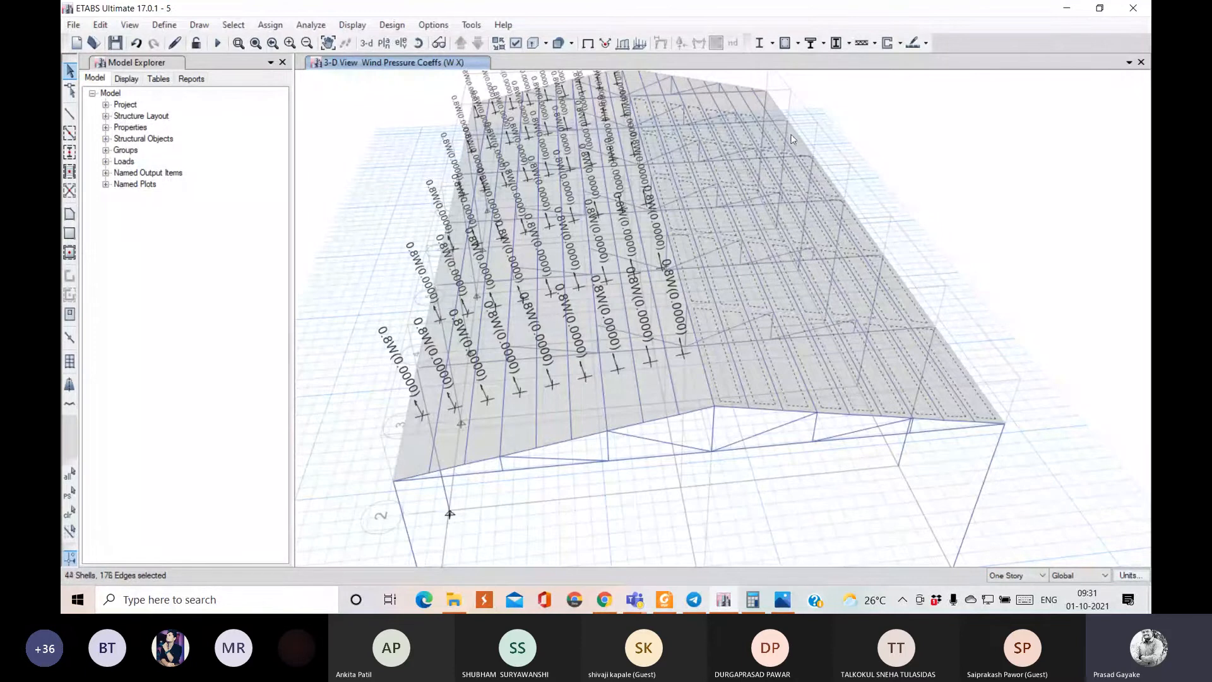
{"action": "left_click", "coordinate": [792, 136]}
- Complete the grid C slope selection with the end-bay panels between grids 6 and 7, without any frame member
{"action": "left_click", "coordinate": [776, 108]}
{"action": "left_click", "coordinate": [772, 107]}
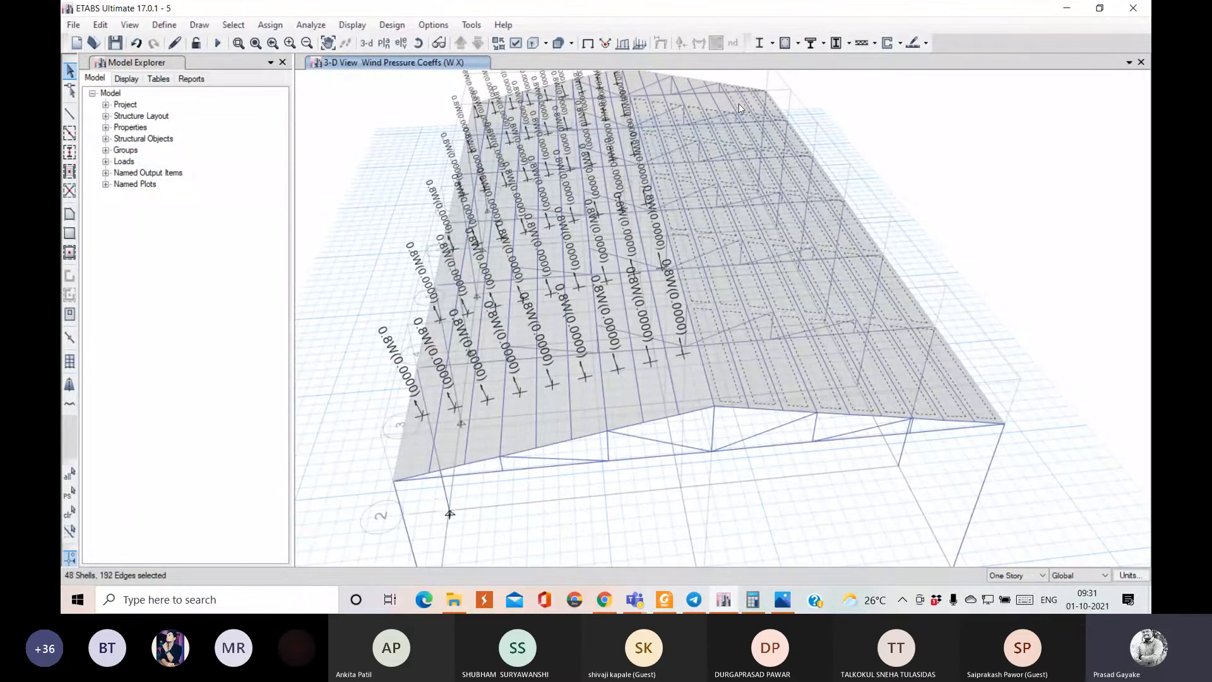
{"action": "left_click", "coordinate": [717, 99]}
{"action": "left_click", "coordinate": [705, 99]}
{"action": "left_click", "coordinate": [676, 99]}
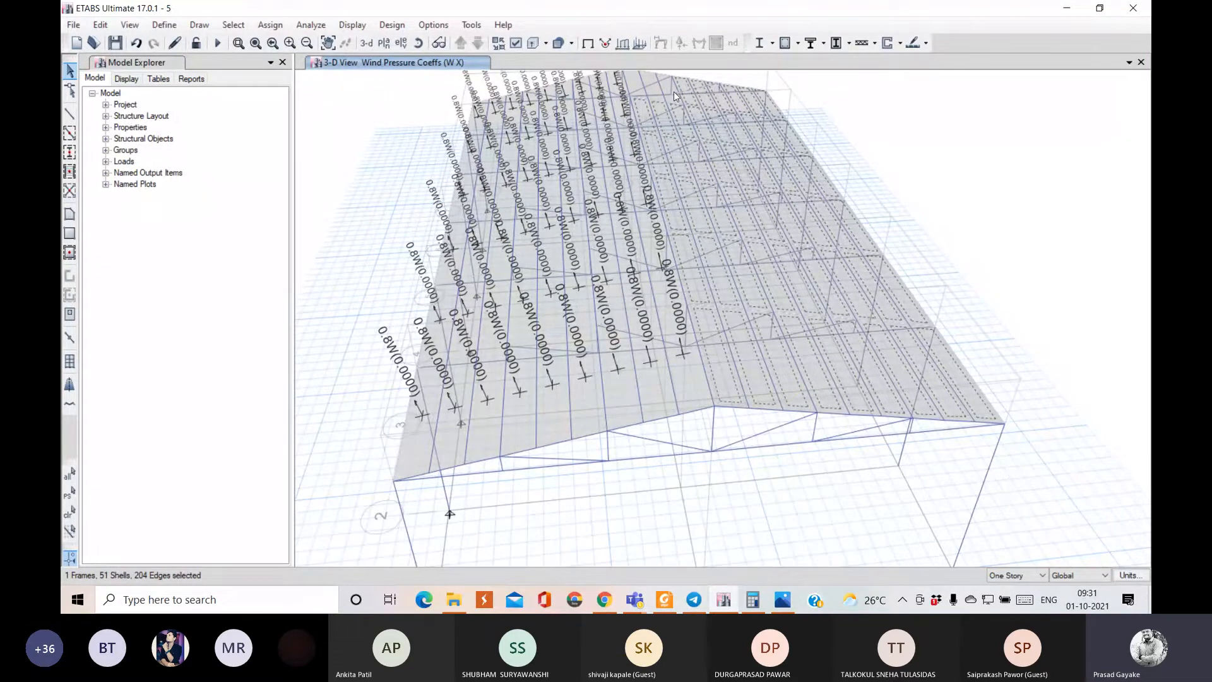
{"action": "left_click", "coordinate": [673, 92]}
{"action": "left_click", "coordinate": [643, 93]}
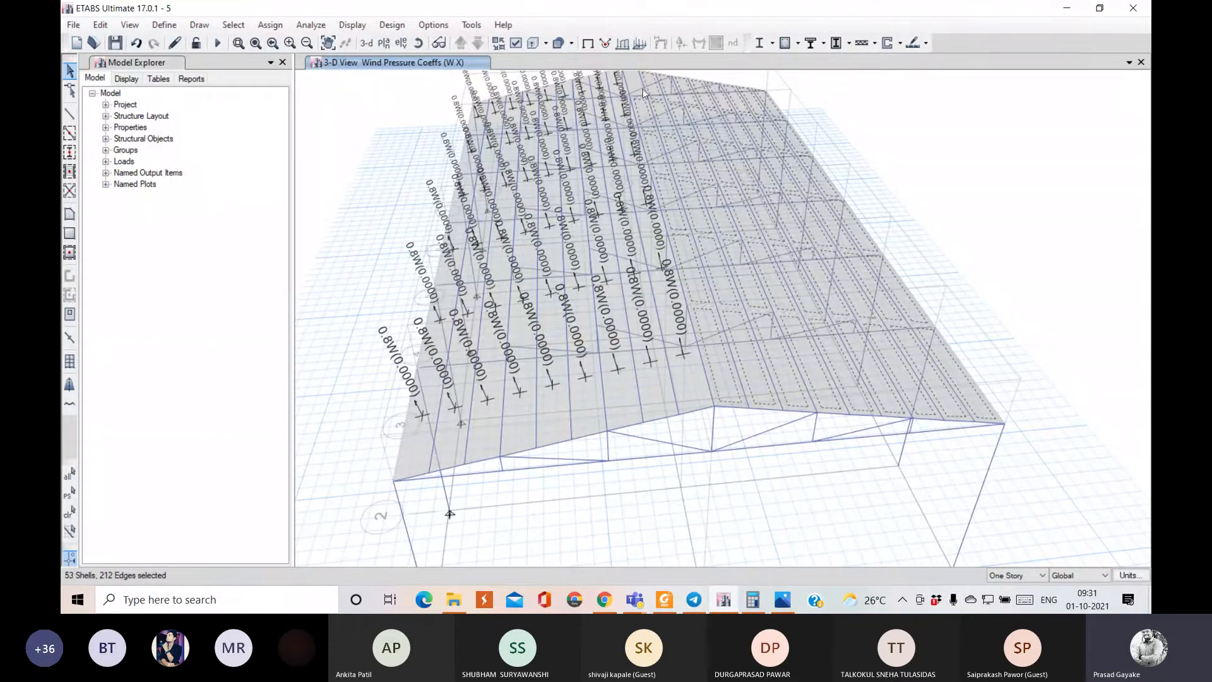
{"action": "left_click", "coordinate": [630, 89]}
- Assign a leeward wind pressure coefficient Cp of 0.50 for load pattern W X to the selected roof panels
{"action": "left_click", "coordinate": [269, 27]}
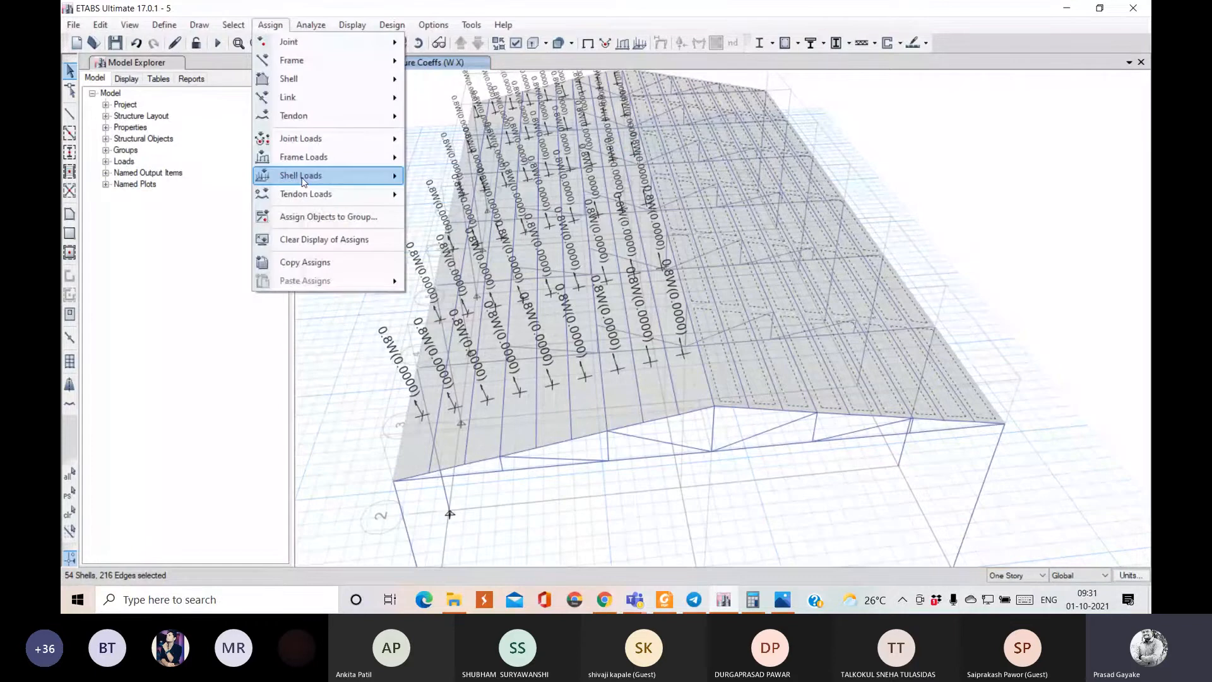
{"action": "mouse_move", "coordinate": [302, 182]}
{"action": "left_click", "coordinate": [461, 257]}
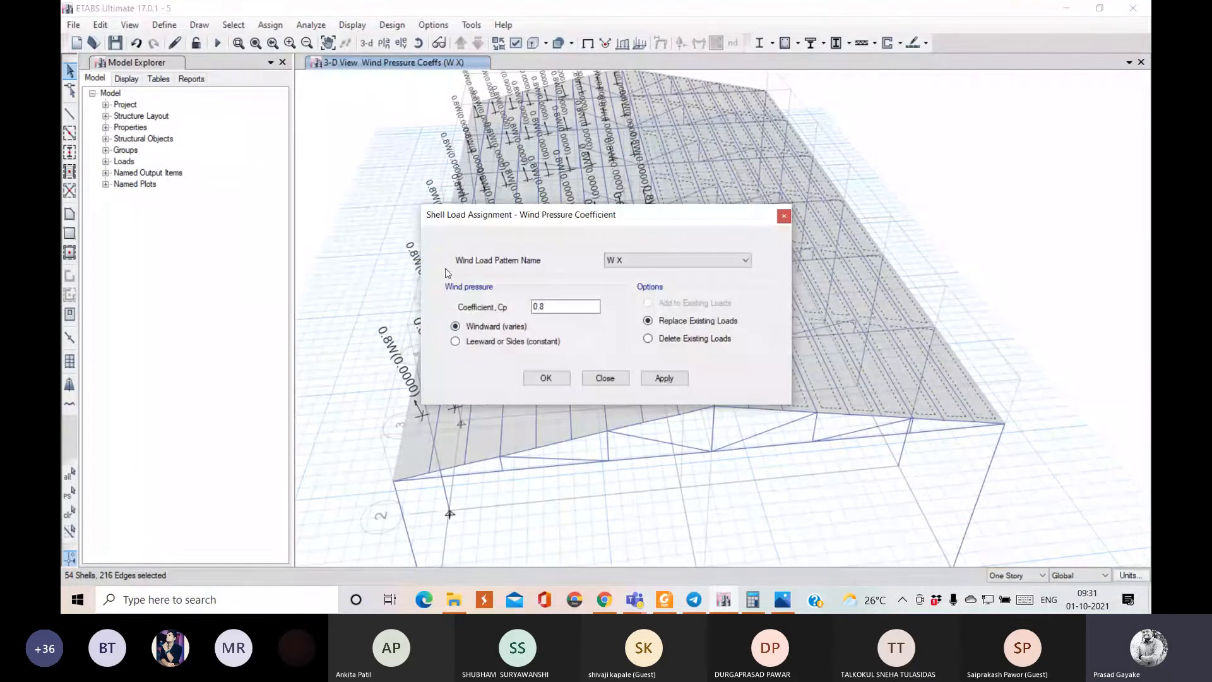
{"action": "left_click", "coordinate": [475, 341]}
{"action": "left_click_drag", "start_coordinate": [551, 307], "coordinate": [526, 309]}
{"action": "type", "text": "0.50"}
{"action": "left_click", "coordinate": [678, 376]}
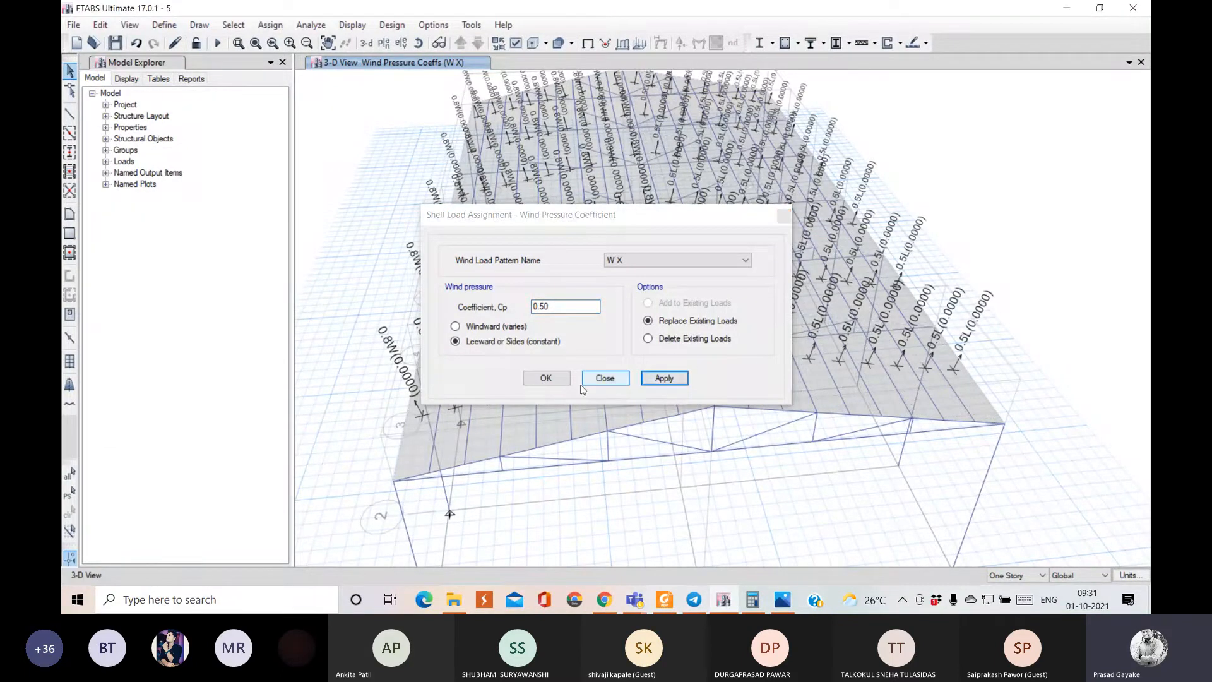
{"action": "left_click", "coordinate": [545, 379]}
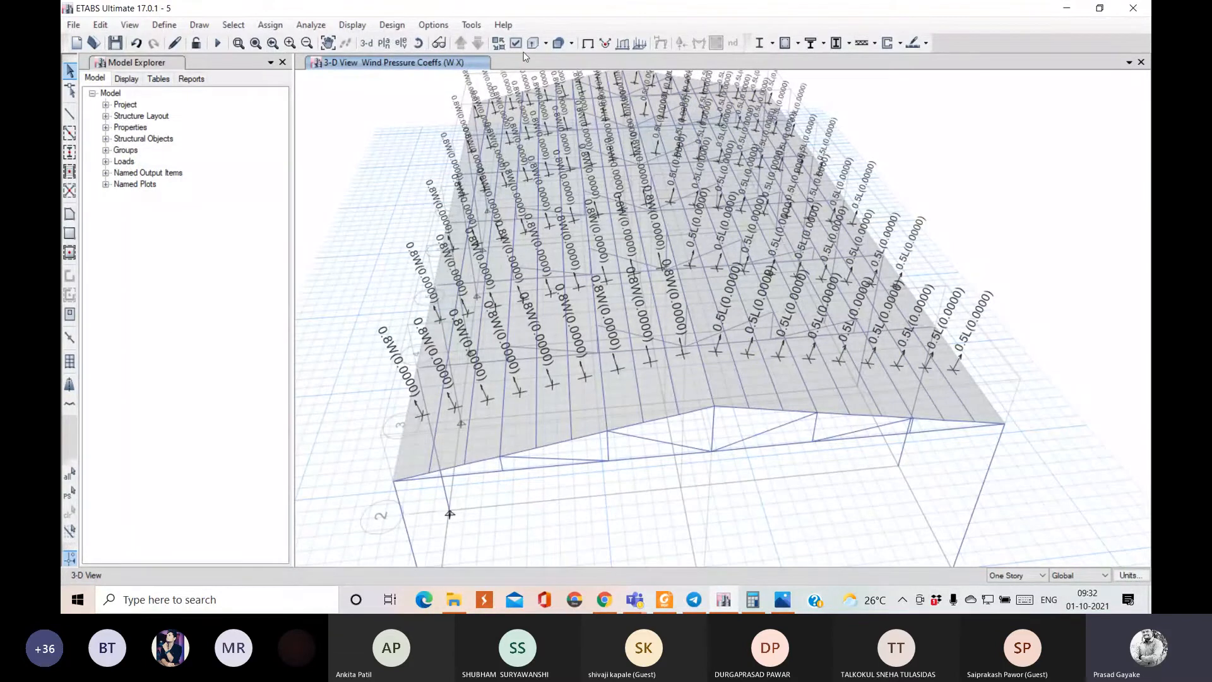
- Switch the view to the plan at the Base level
{"action": "left_click", "coordinate": [383, 43]}
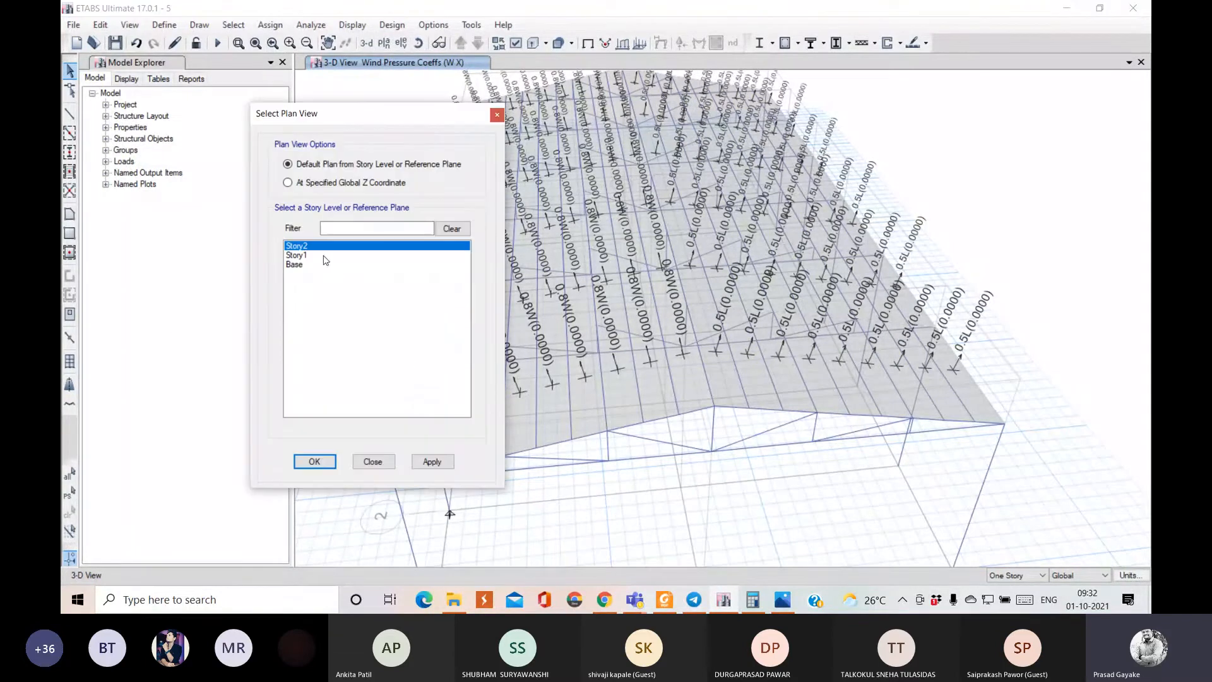
{"action": "left_click", "coordinate": [293, 255]}
{"action": "left_click", "coordinate": [293, 265]}
{"action": "left_click", "coordinate": [432, 462]}
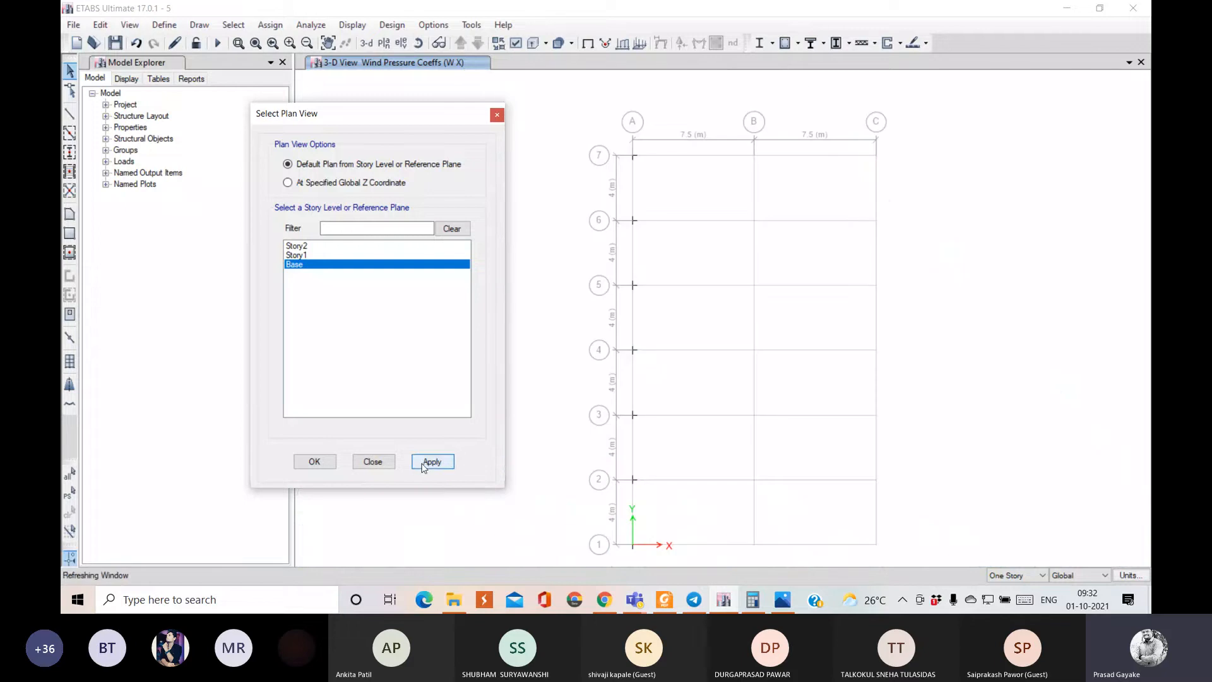
{"action": "left_click", "coordinate": [315, 461]}
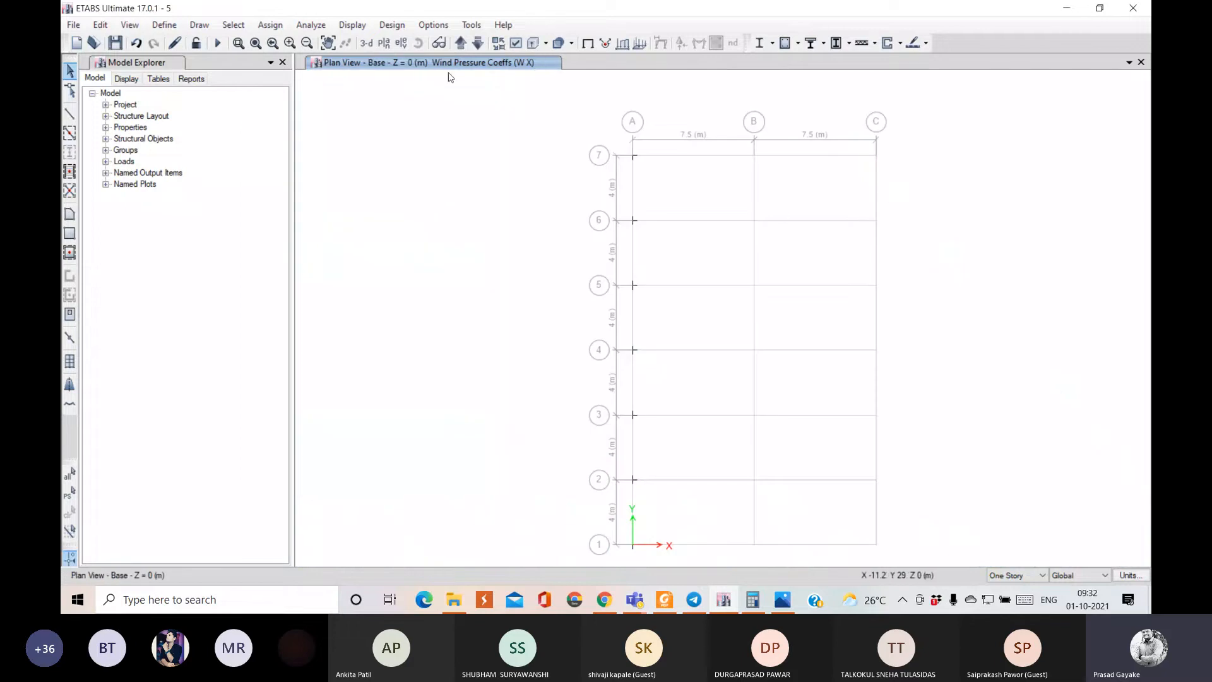
- Select all the base joints along grids A and C and assign them fixed restraints
{"action": "left_click", "coordinate": [328, 43]}
{"action": "left_click_drag", "start_coordinate": [525, 135], "coordinate": [804, 565]}
{"action": "left_click", "coordinate": [270, 24]}
{"action": "mouse_move", "coordinate": [278, 43]}
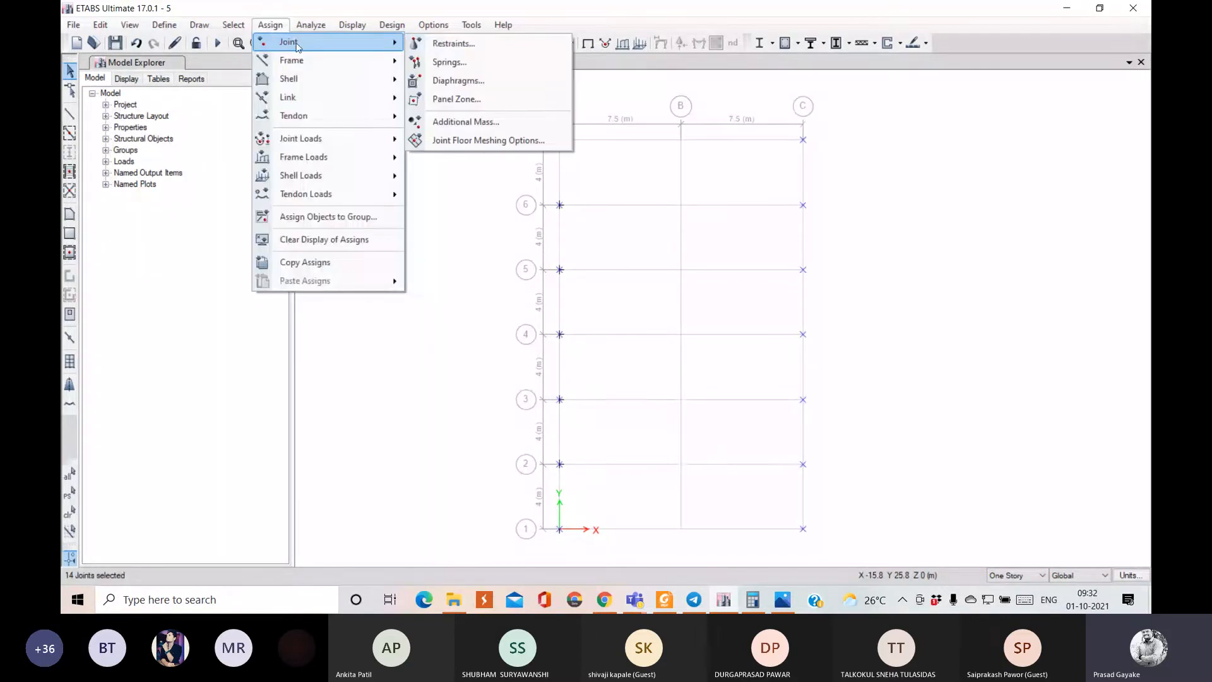
{"action": "left_click", "coordinate": [442, 44]}
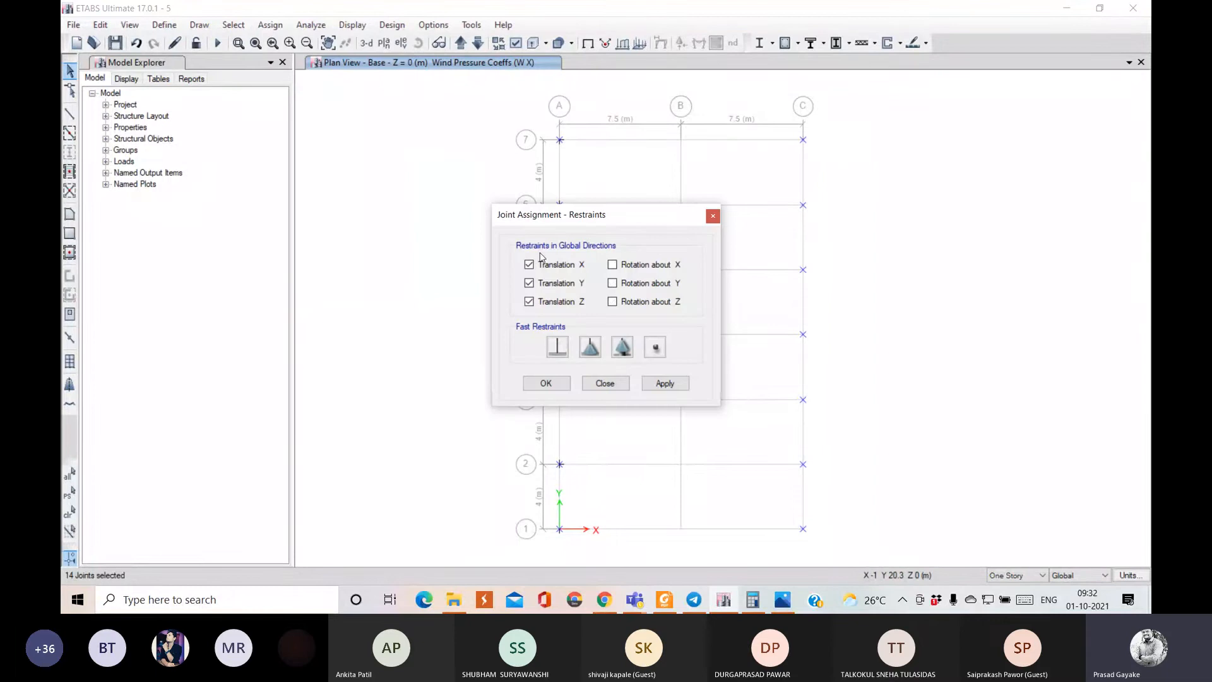
{"action": "left_click", "coordinate": [557, 347]}
{"action": "left_click", "coordinate": [545, 383]}
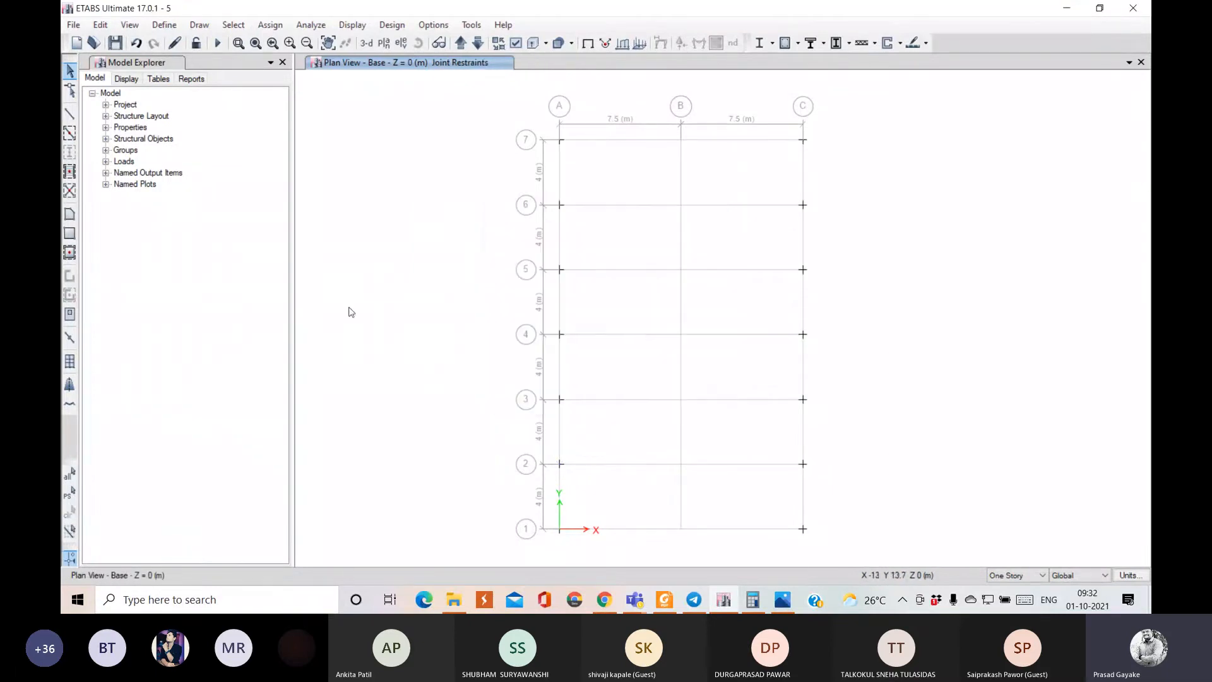
- Switch to the 3-D view and add the default design load combinations for Steel Frame Design
{"action": "left_click", "coordinate": [366, 43]}
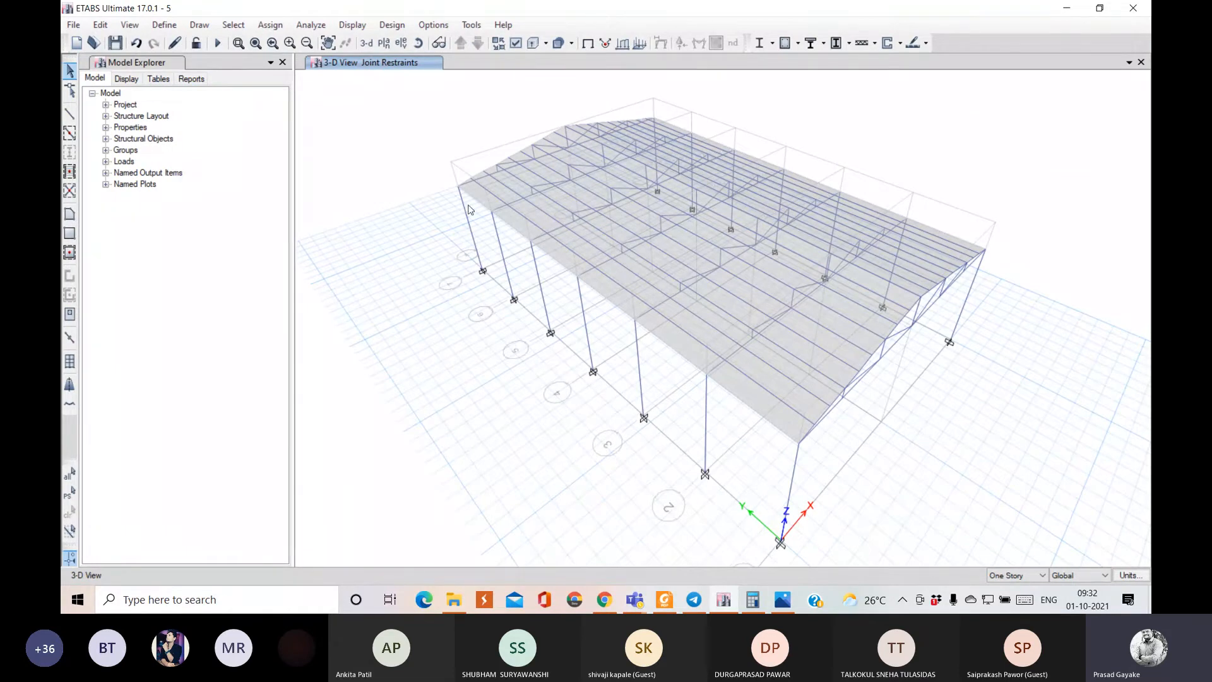
{"action": "left_click", "coordinate": [158, 25]}
{"action": "left_click", "coordinate": [189, 271]}
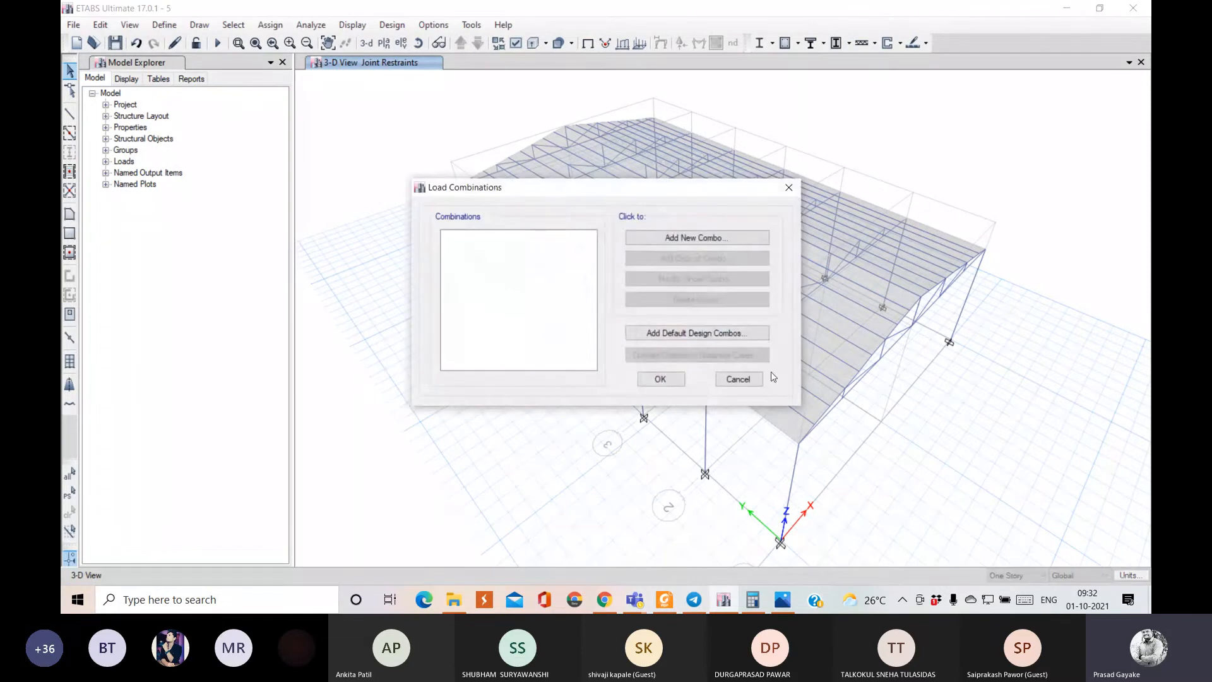
{"action": "left_click", "coordinate": [703, 333]}
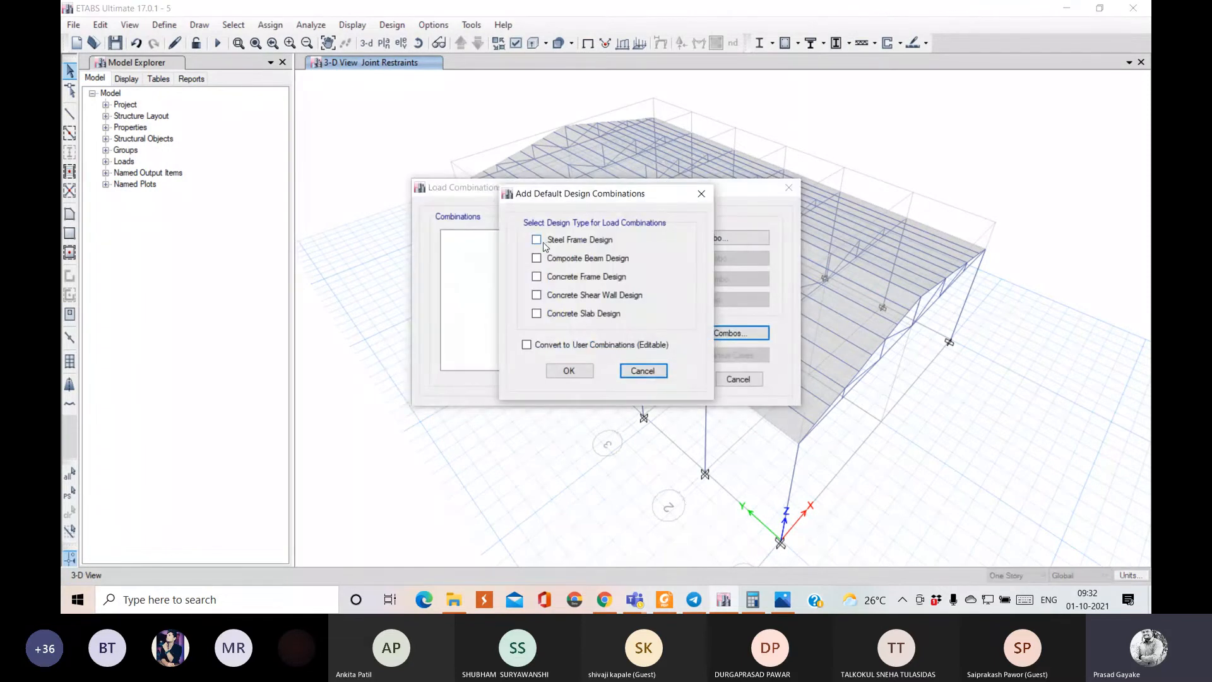
{"action": "left_click", "coordinate": [580, 247]}
{"action": "left_click", "coordinate": [570, 373]}
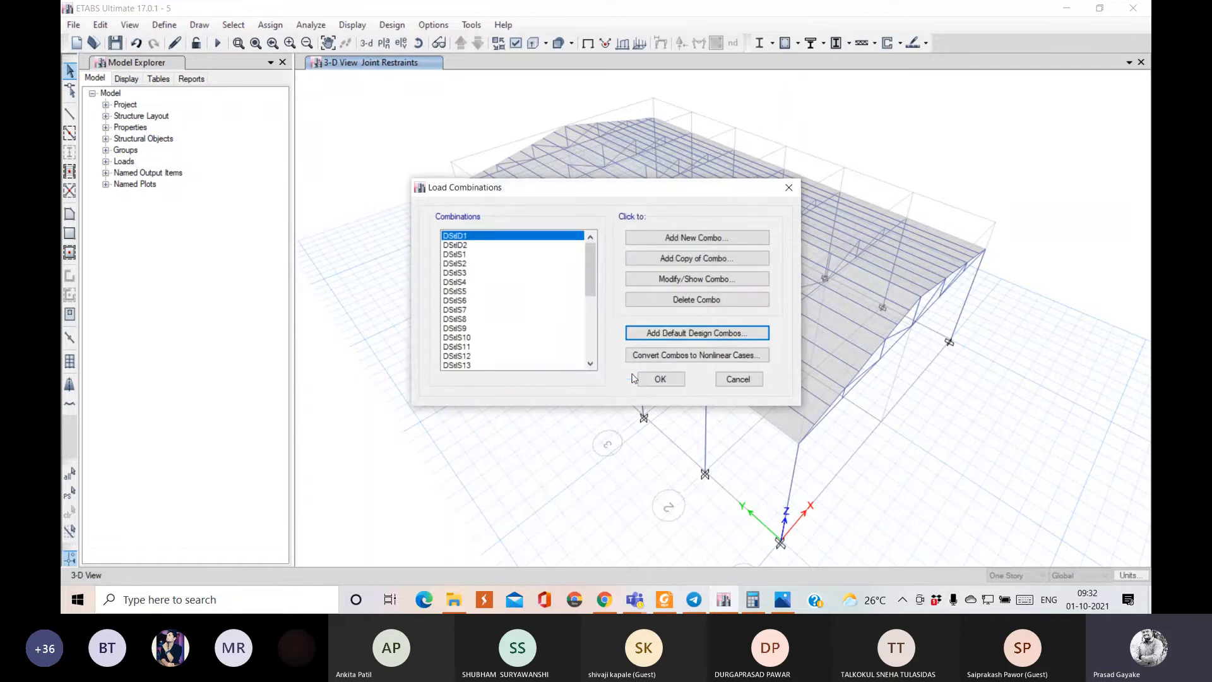
{"action": "scroll", "coordinate": [593, 304], "scroll_direction": "down", "scroll_amount": 5}
{"action": "scroll", "coordinate": [593, 303], "scroll_direction": "down", "scroll_amount": 2}
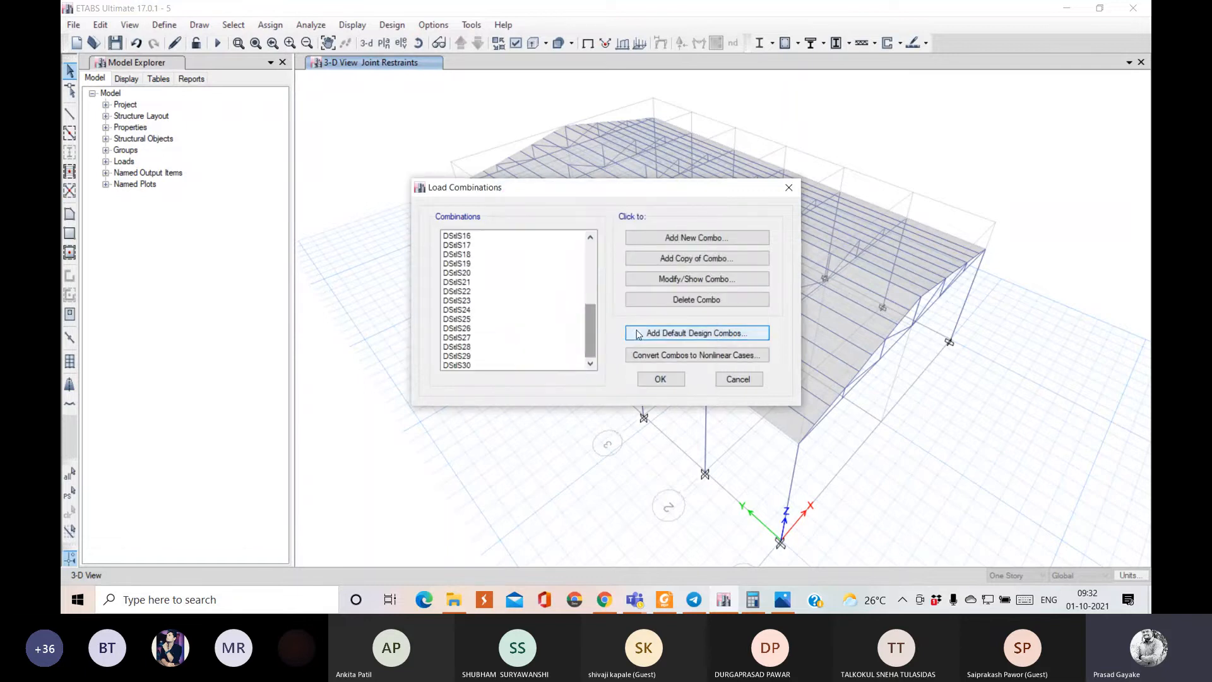
{"action": "left_click", "coordinate": [660, 379]}
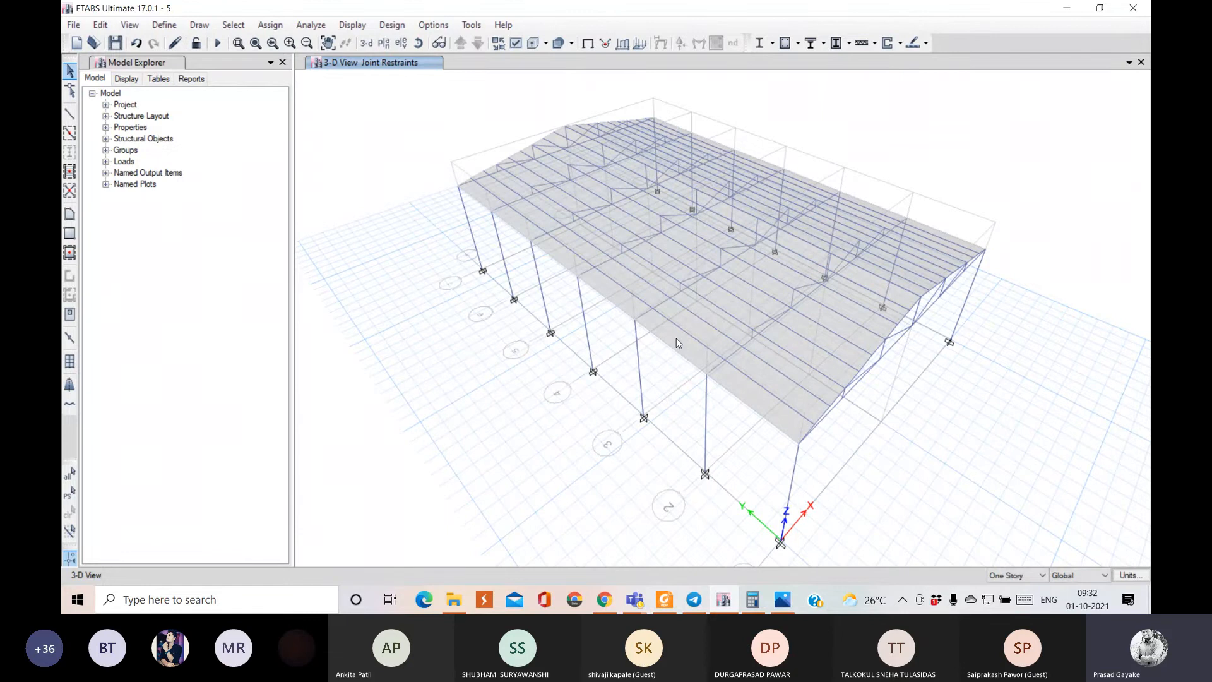
- Check the model with all joint, frame, shell and other checks at a 1 mm tolerance, including trimming or extending frames to fix problems
{"action": "left_click", "coordinate": [310, 24]}
{"action": "left_click", "coordinate": [344, 39]}
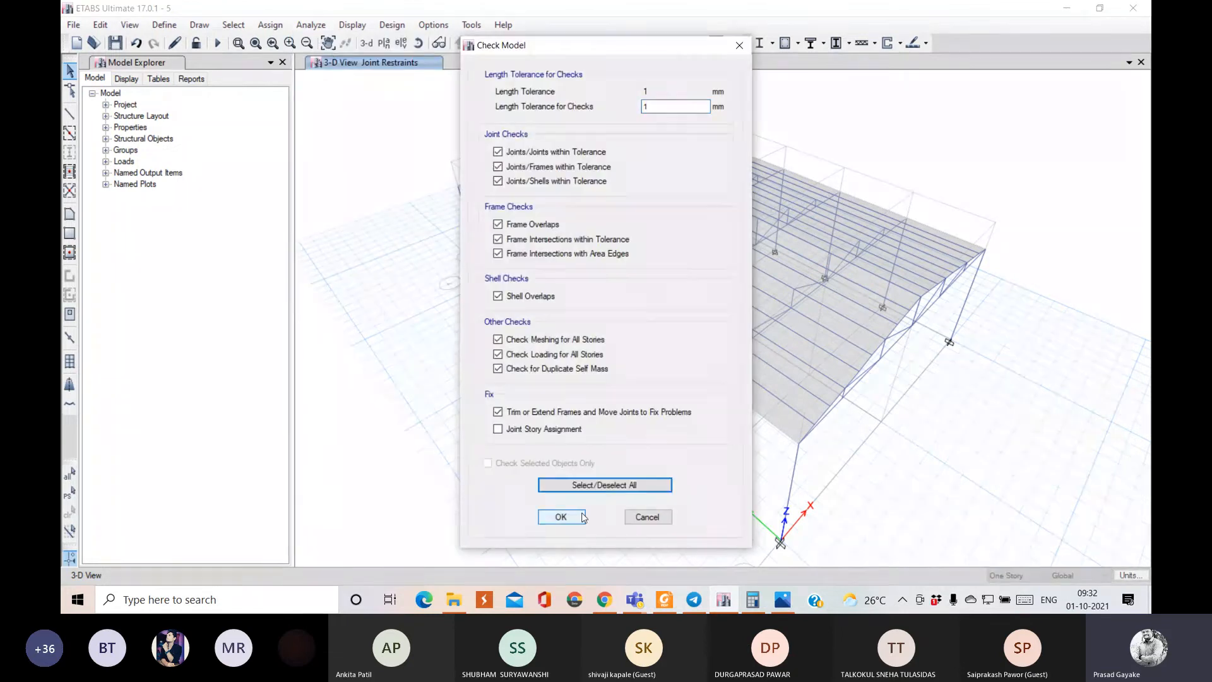
{"action": "left_click", "coordinate": [569, 516]}
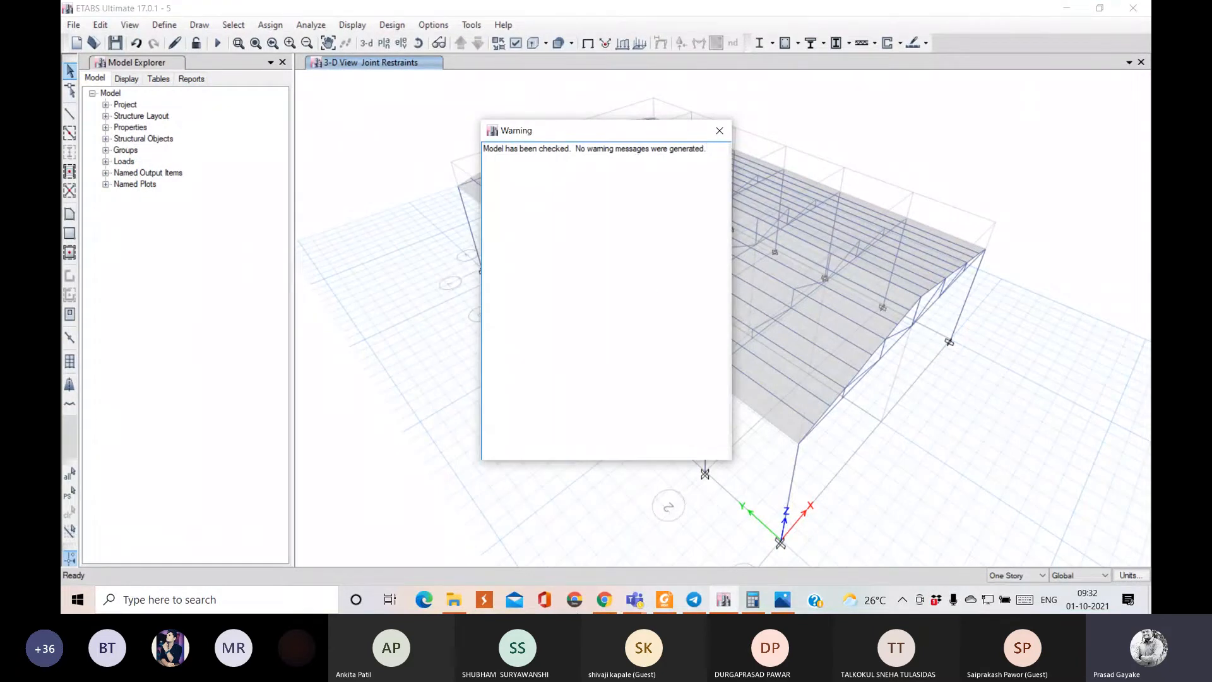
{"action": "left_click", "coordinate": [719, 131]}
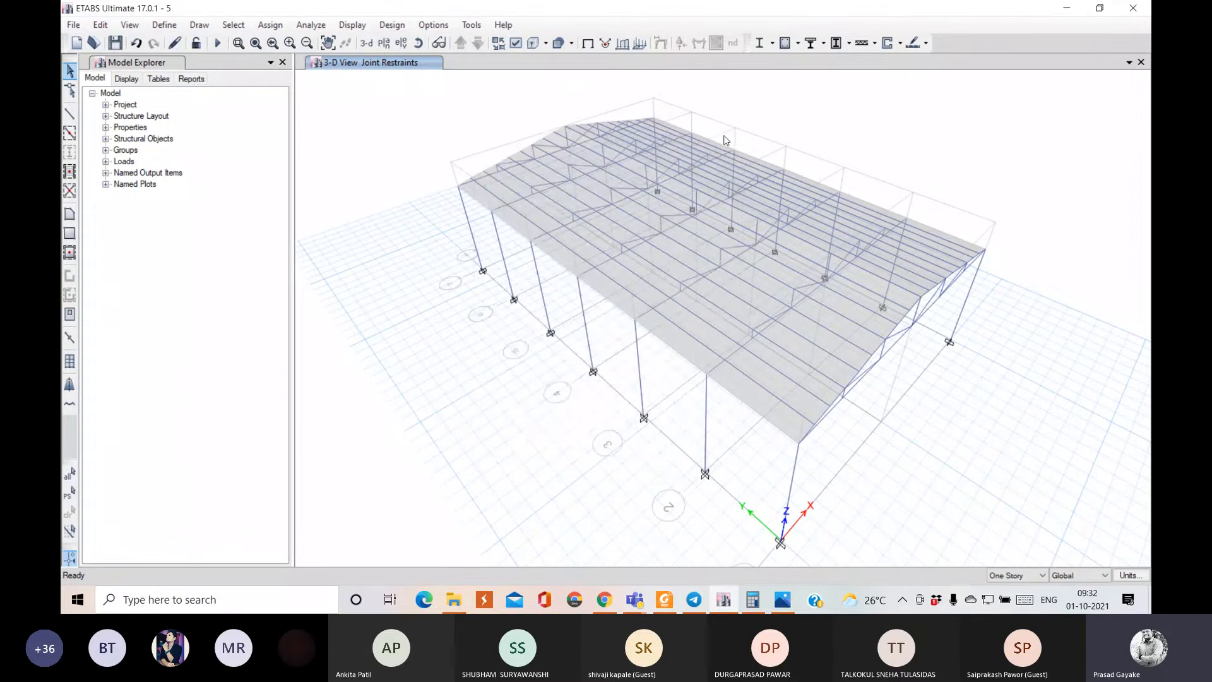
- Run the analysis for the set load cases and adjust the animation speed of the Dead deformed shape
{"action": "left_click", "coordinate": [327, 28]}
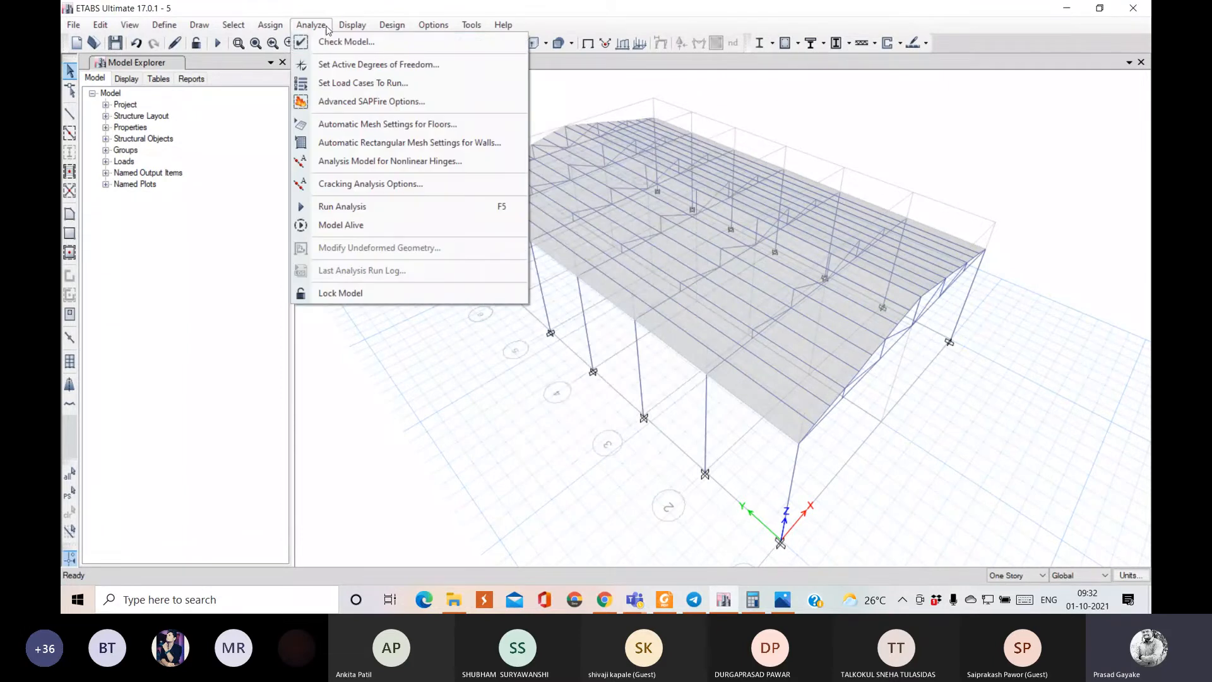
{"action": "left_click", "coordinate": [340, 77]}
{"action": "left_click", "coordinate": [816, 412]}
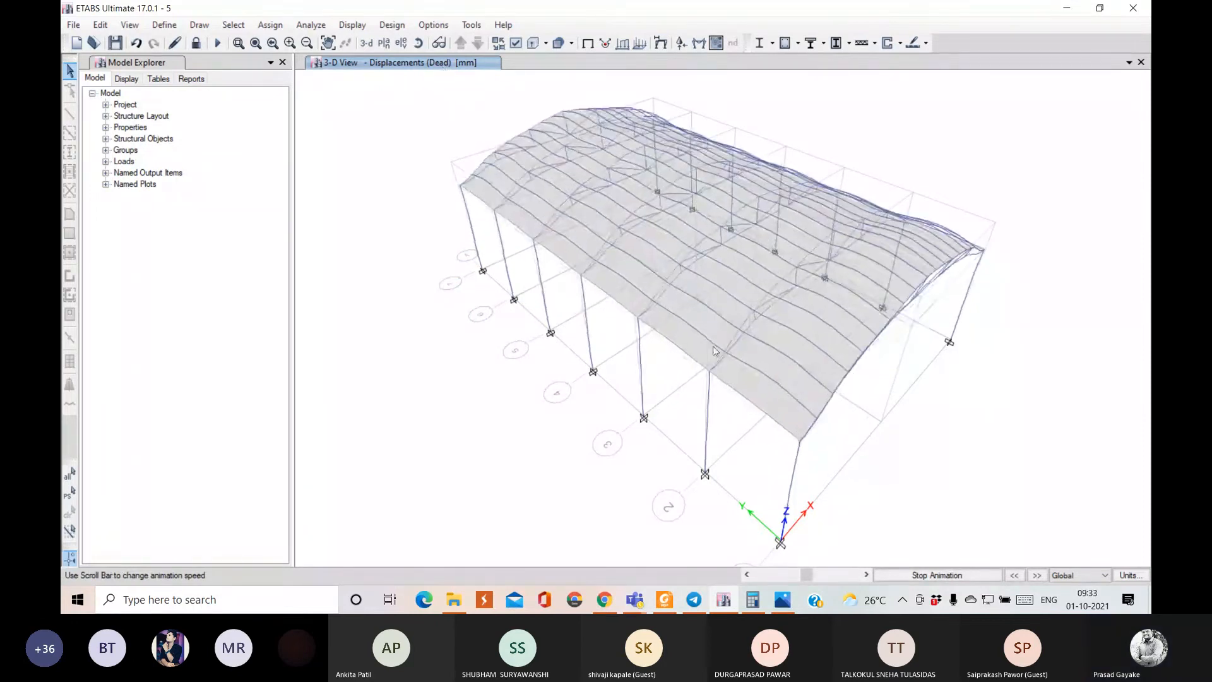
{"action": "mouse_move", "coordinate": [806, 574]}
{"action": "left_mouse_down"}
{"action": "mouse_move", "coordinate": [778, 582]}
{"action": "mouse_move", "coordinate": [827, 579]}
{"action": "left_mouse_up"}
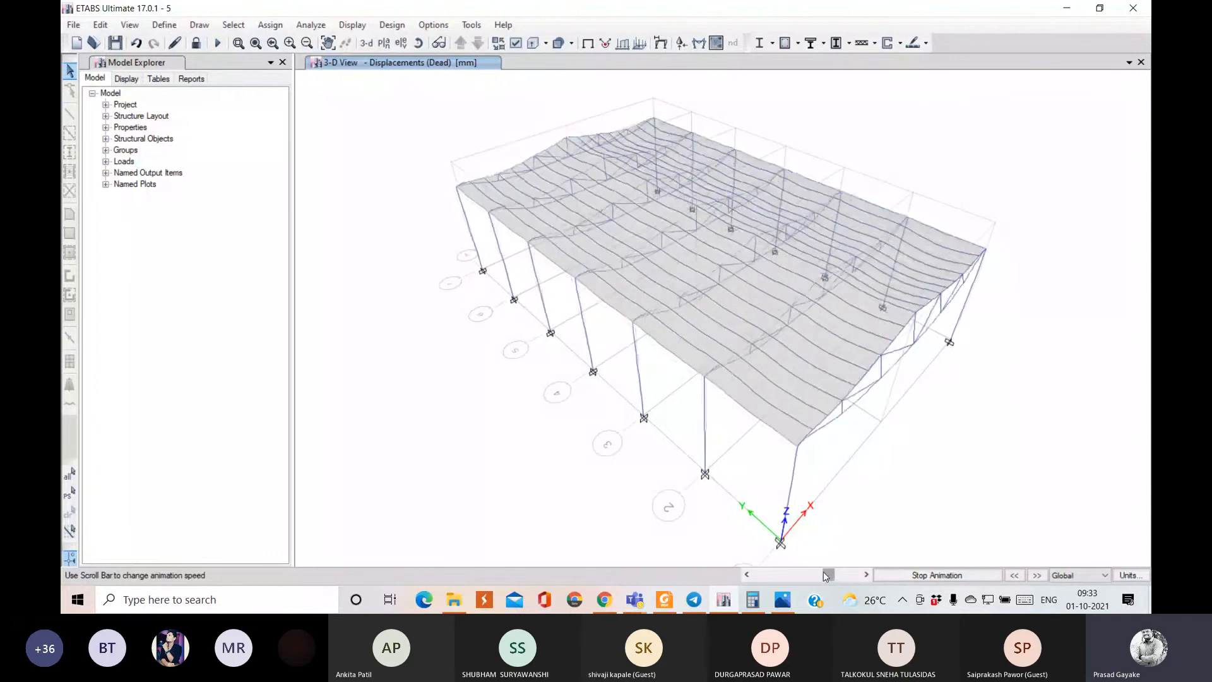
{"action": "left_click", "coordinate": [793, 578]}
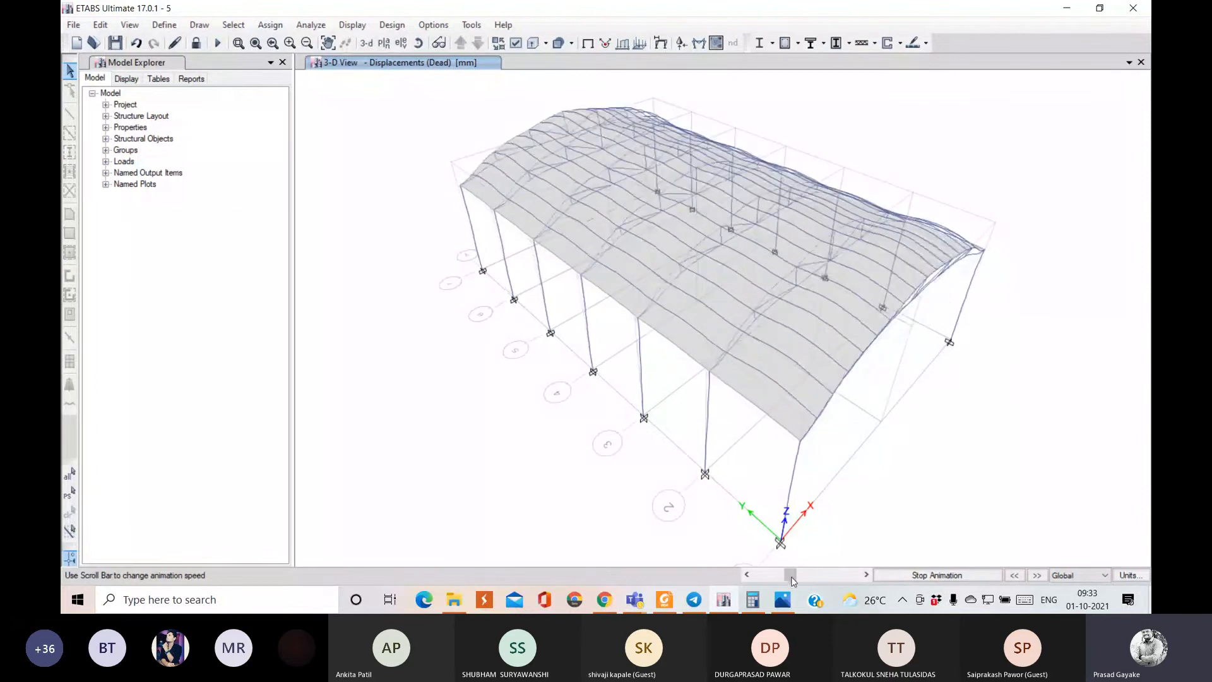
- Display the deformed shape for load case EQ X, play its animation and stop it
{"action": "left_click", "coordinate": [352, 25]}
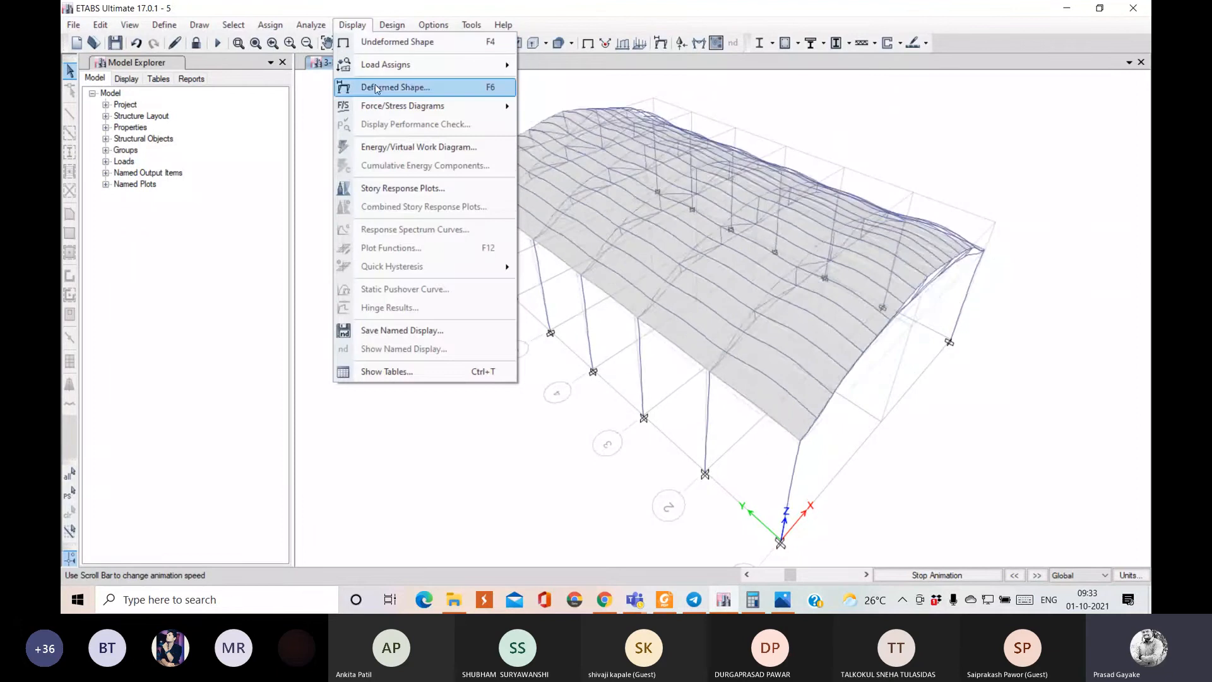
{"action": "left_click", "coordinate": [377, 88]}
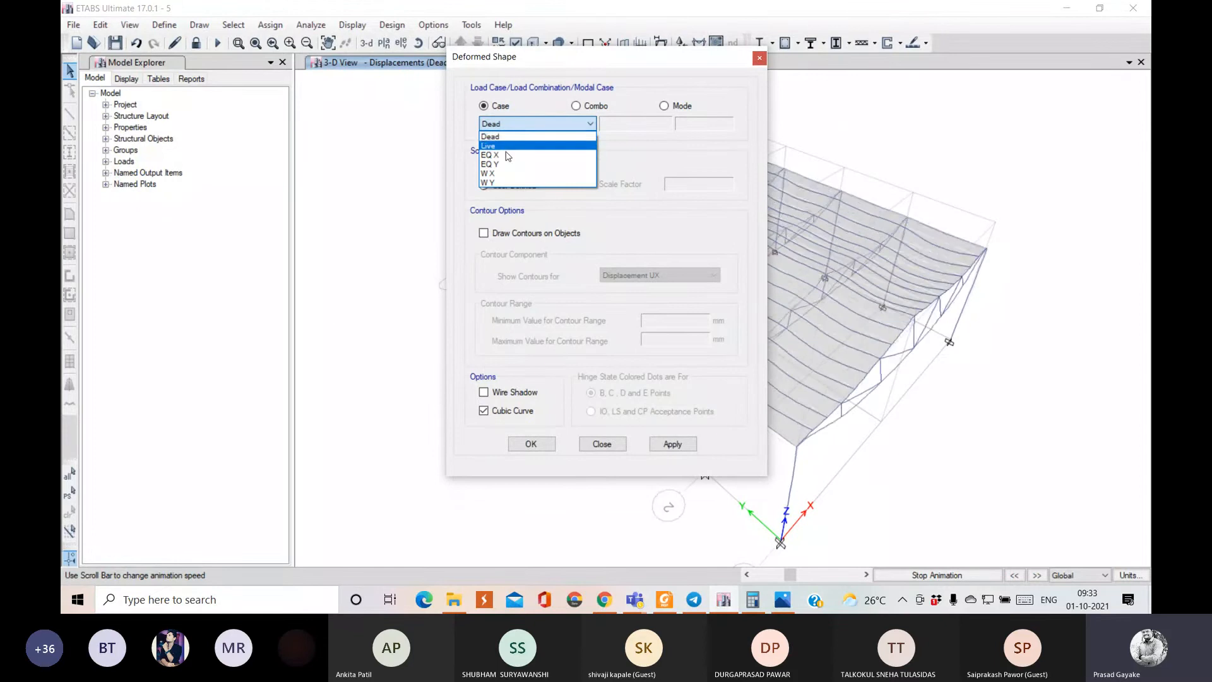
{"action": "left_click", "coordinate": [509, 155]}
{"action": "left_click", "coordinate": [673, 444]}
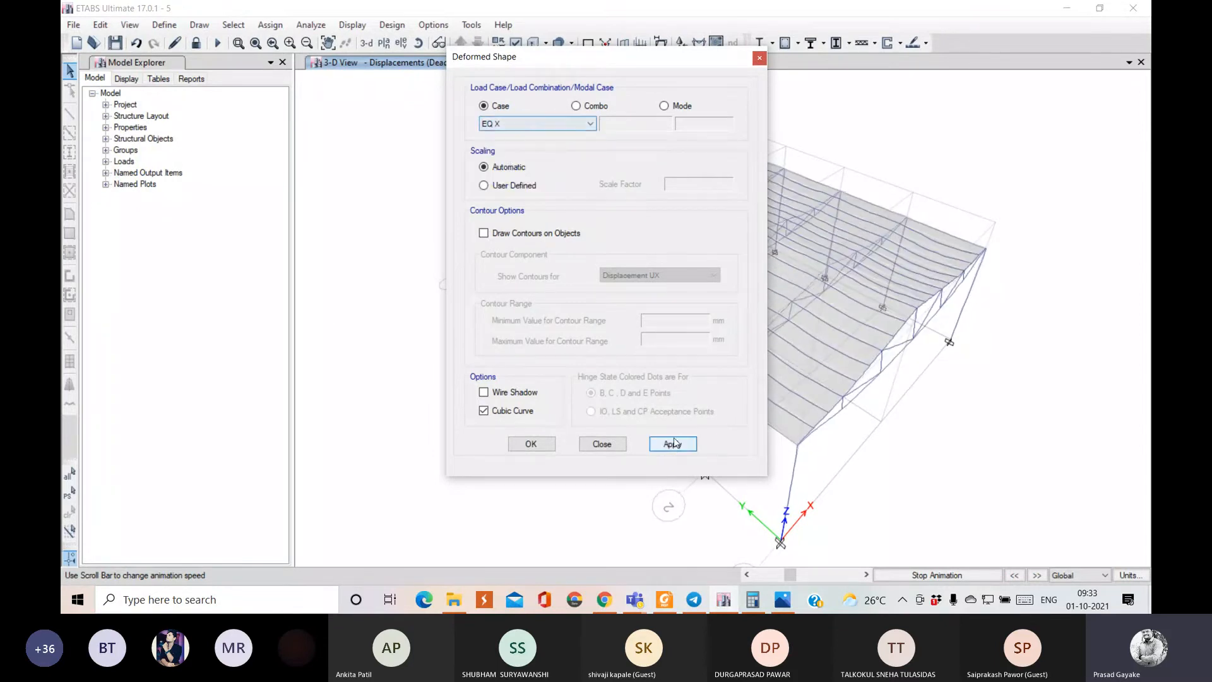
{"action": "left_click", "coordinate": [603, 444]}
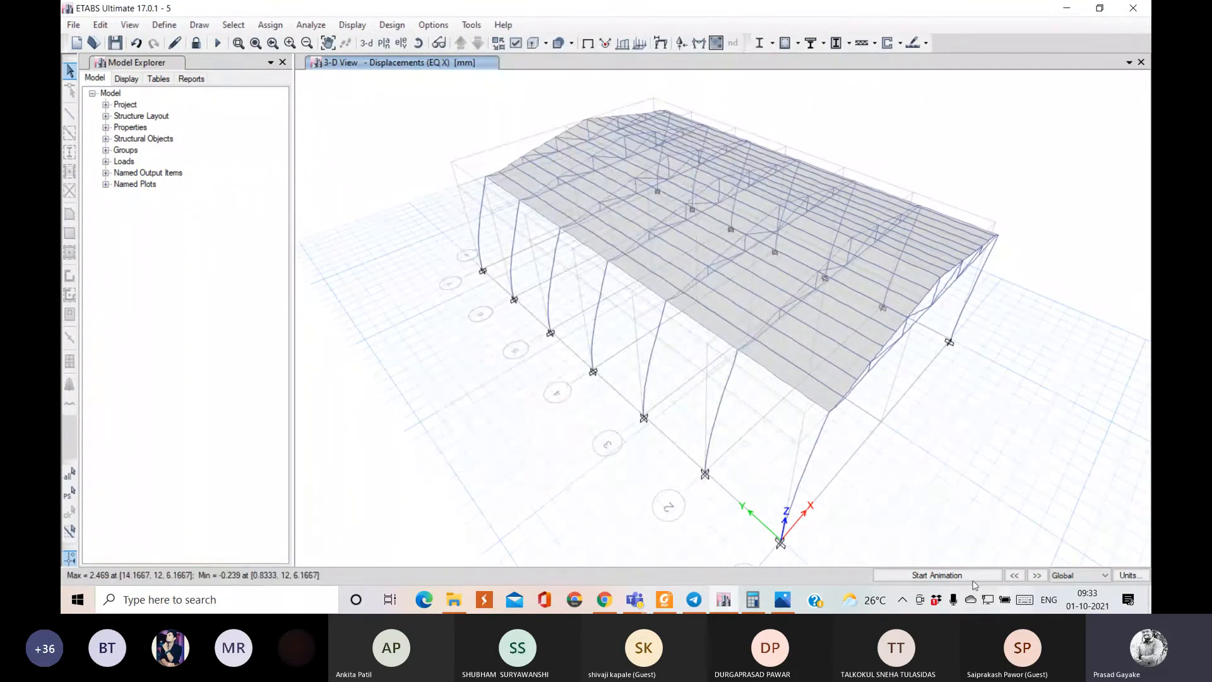
{"action": "left_click", "coordinate": [950, 576]}
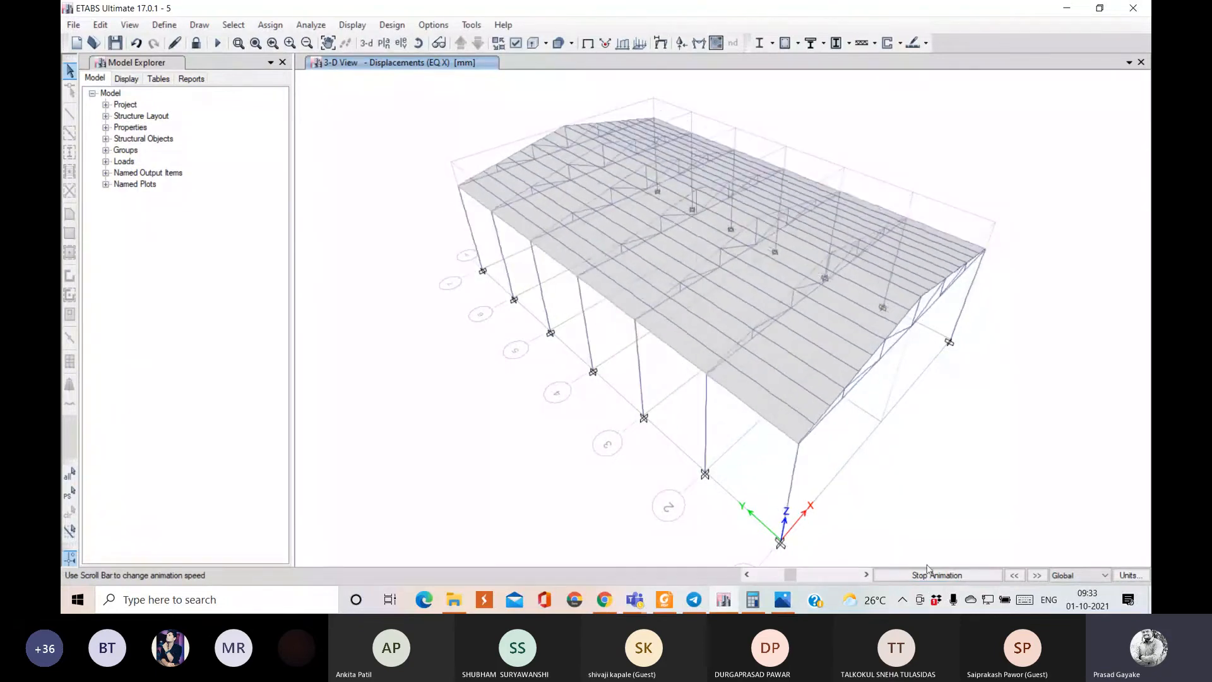
{"action": "left_click", "coordinate": [937, 575]}
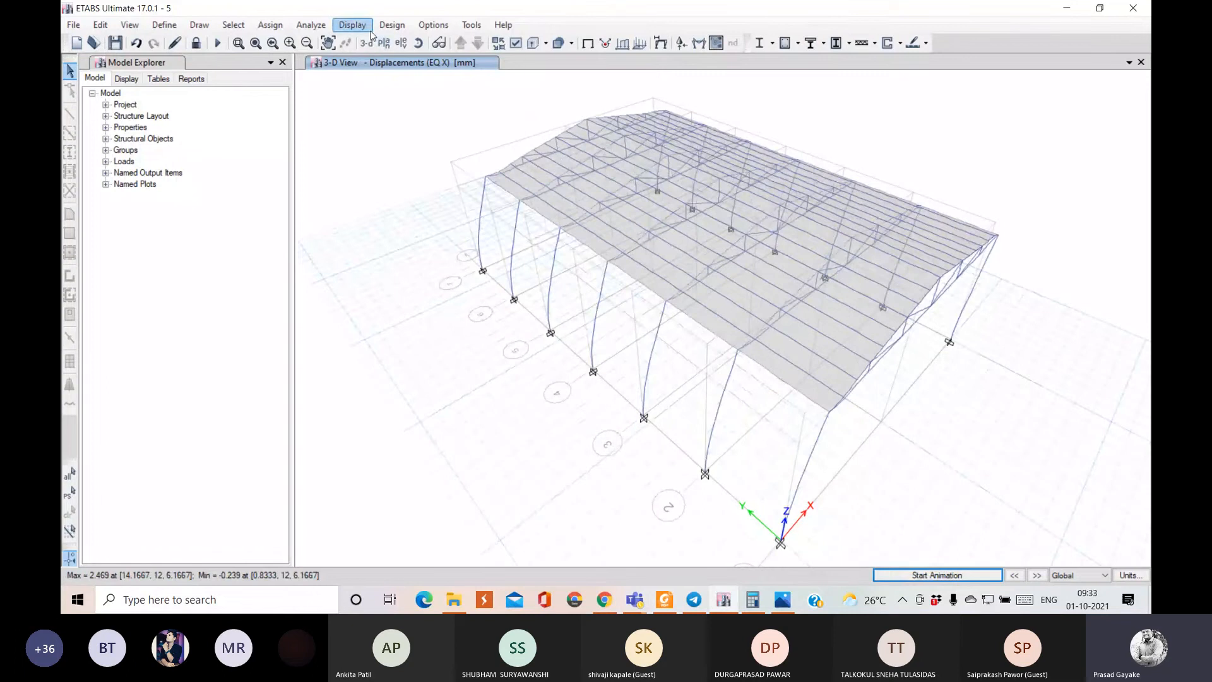
- Display the filled Shear 3-3 diagram of the frames for the Dead case in the grid 1 elevation
{"action": "left_click", "coordinate": [351, 25]}
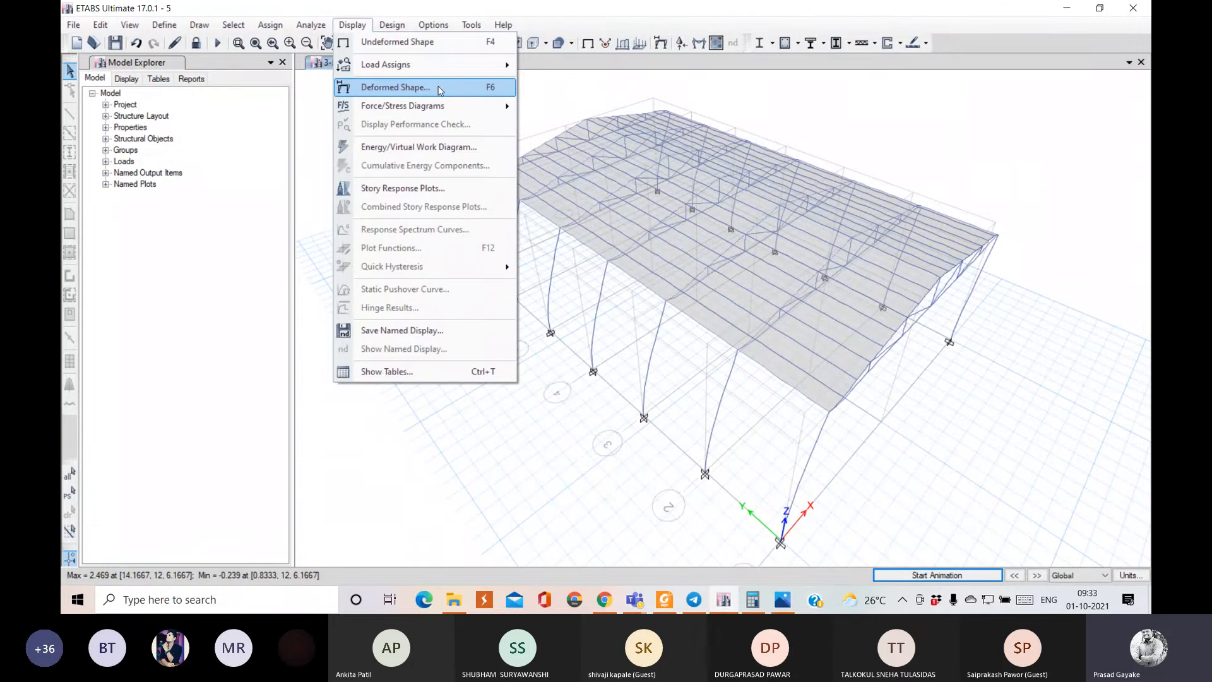
{"action": "mouse_move", "coordinate": [435, 108]}
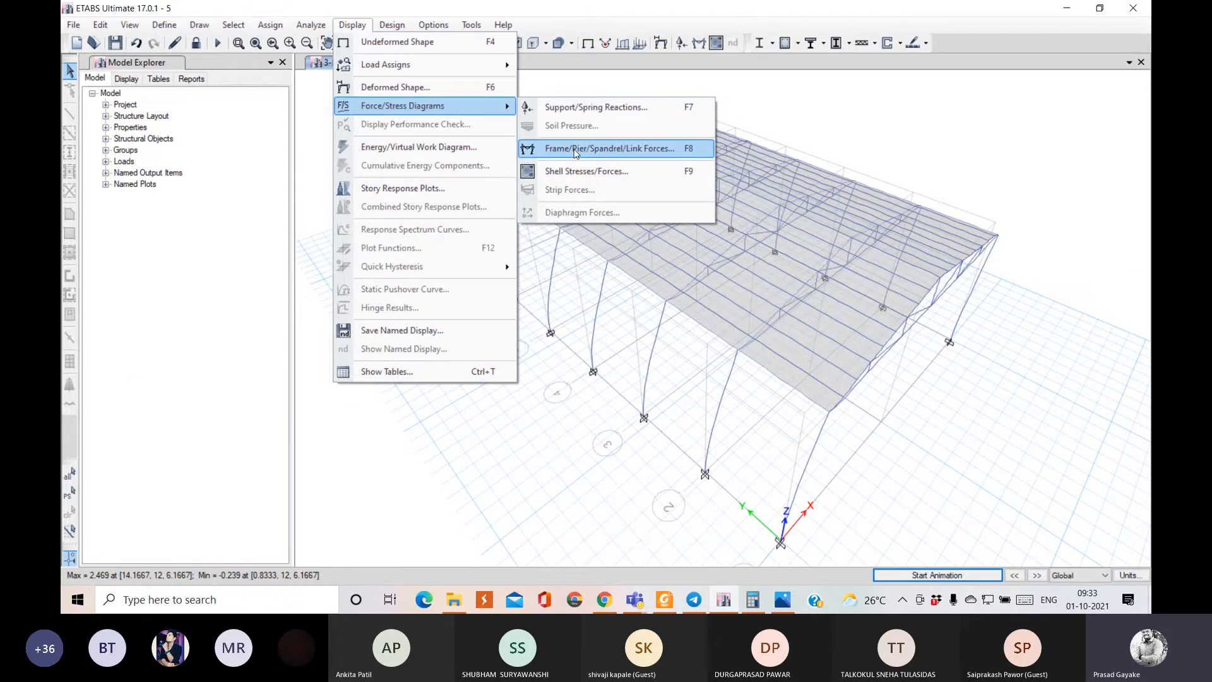
{"action": "left_click", "coordinate": [608, 149]}
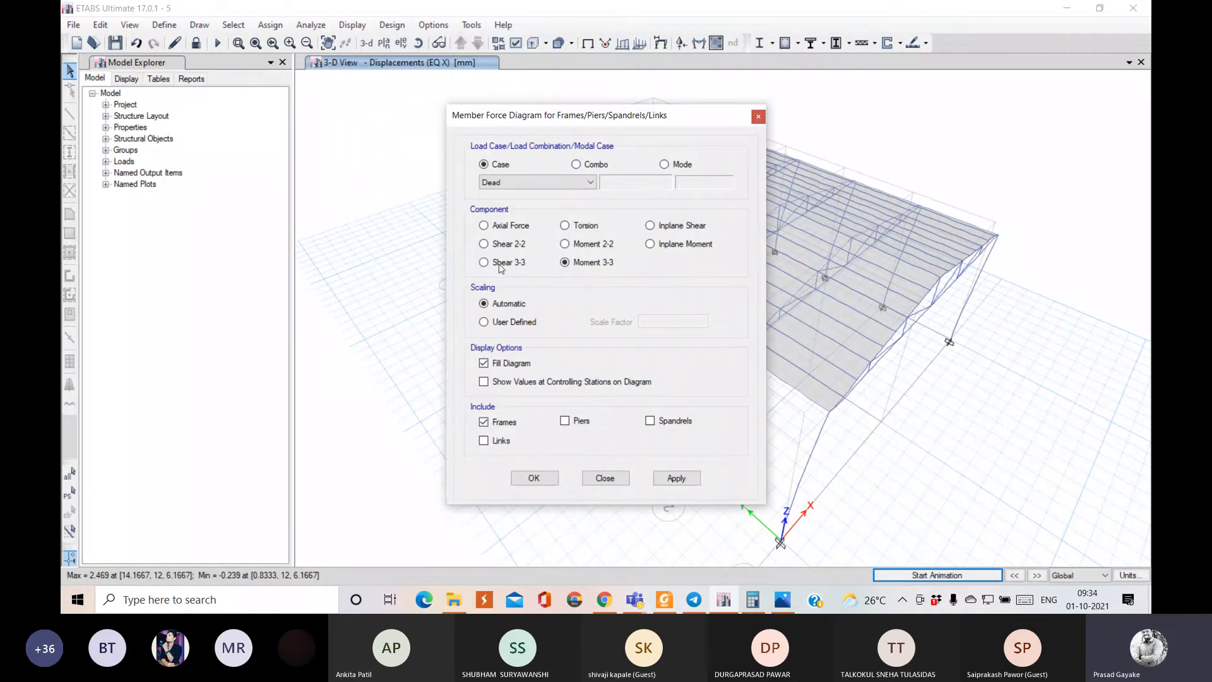
{"action": "left_click", "coordinate": [401, 43]}
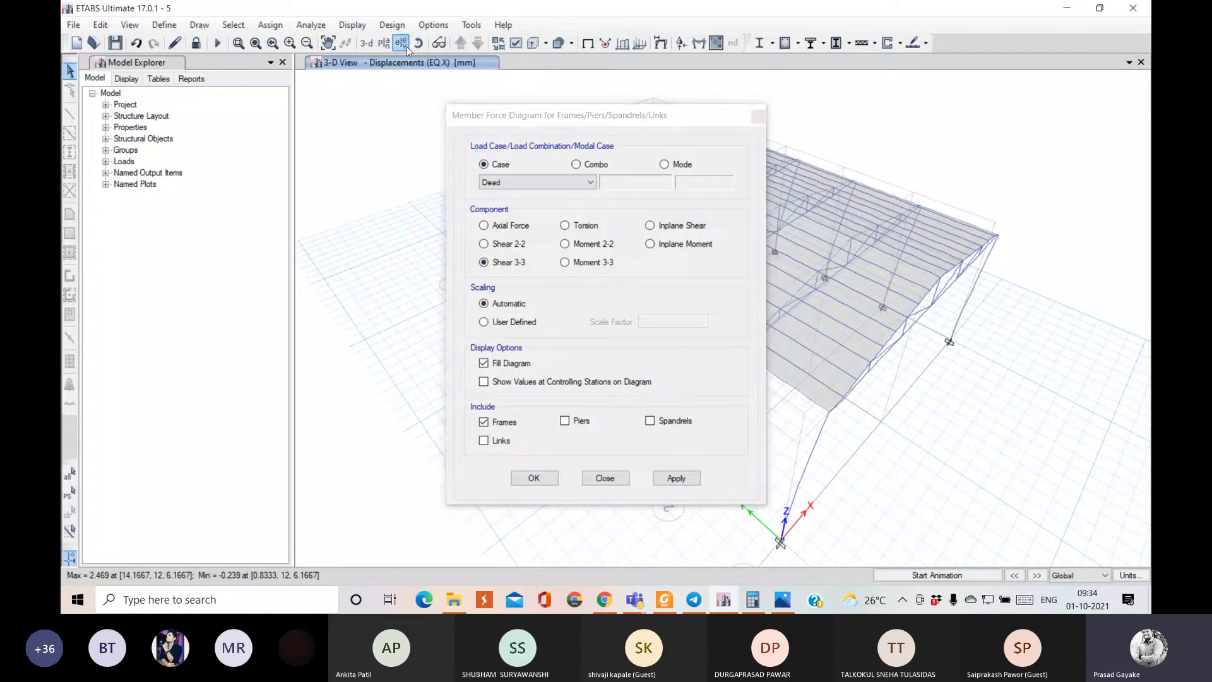
{"action": "left_click", "coordinate": [483, 251]}
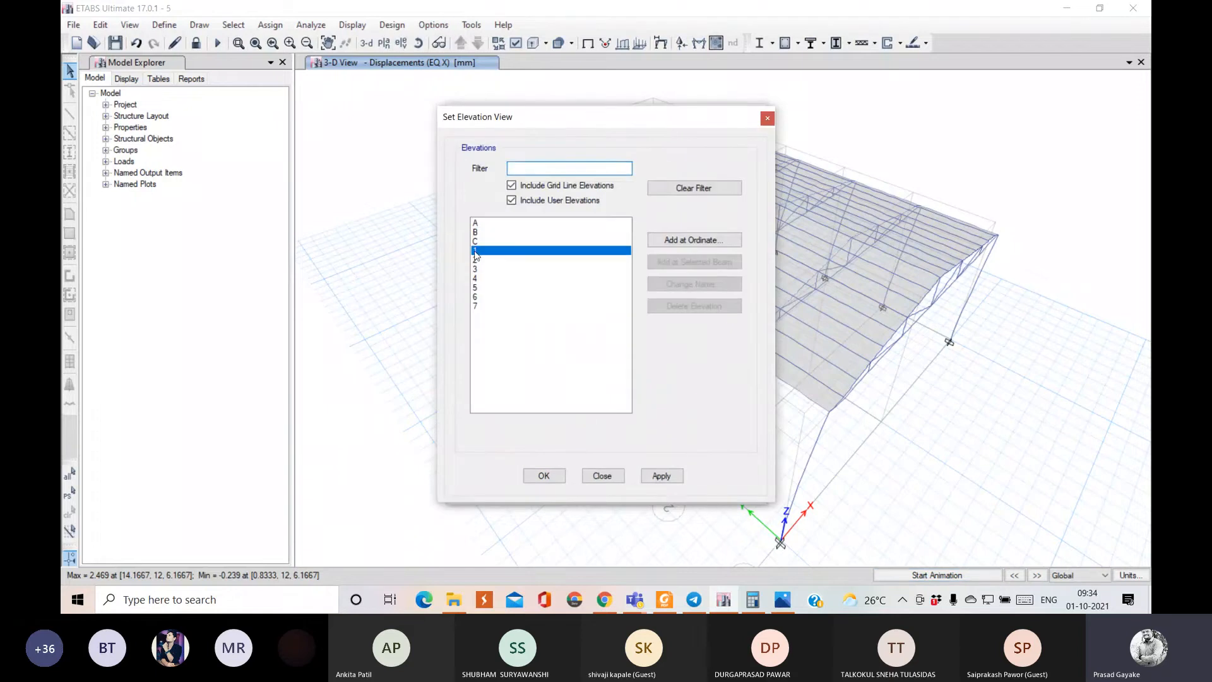
{"action": "left_click", "coordinate": [661, 476]}
{"action": "left_click_drag", "start_coordinate": [597, 115], "coordinate": [351, 118]}
{"action": "left_click_drag", "start_coordinate": [646, 116], "coordinate": [859, 128]}
{"action": "left_click", "coordinate": [891, 491]}
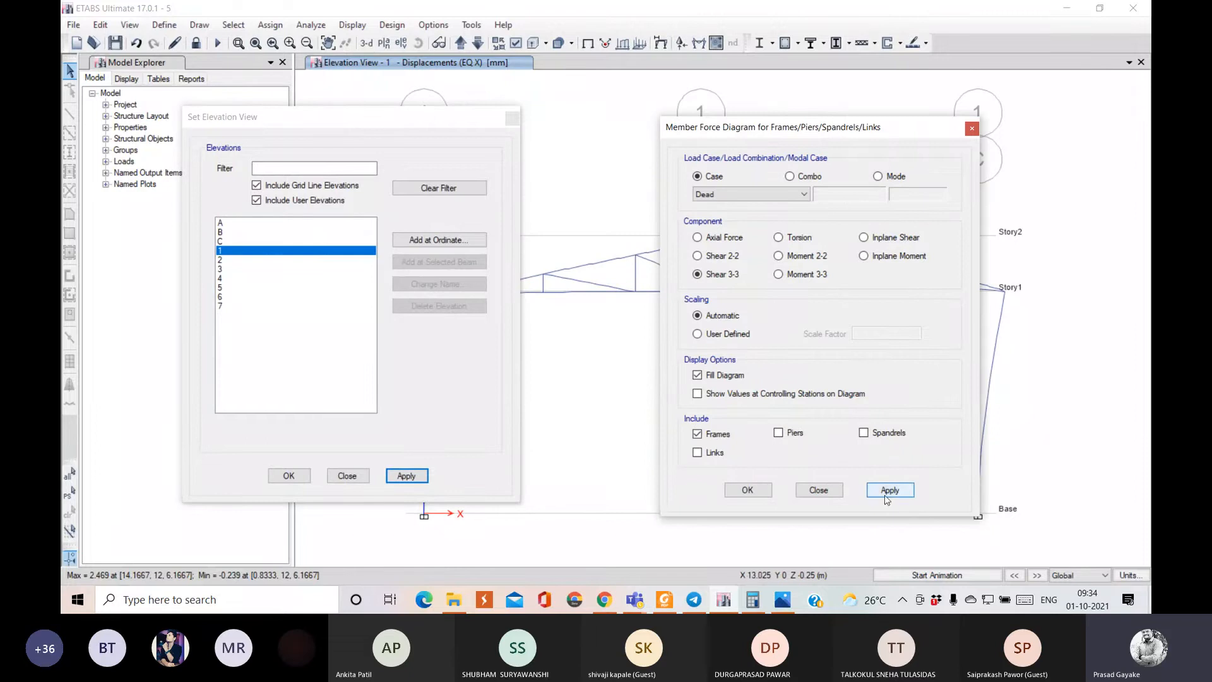
{"action": "left_click", "coordinate": [759, 487]}
{"action": "left_click_drag", "start_coordinate": [443, 130], "coordinate": [321, 124]}
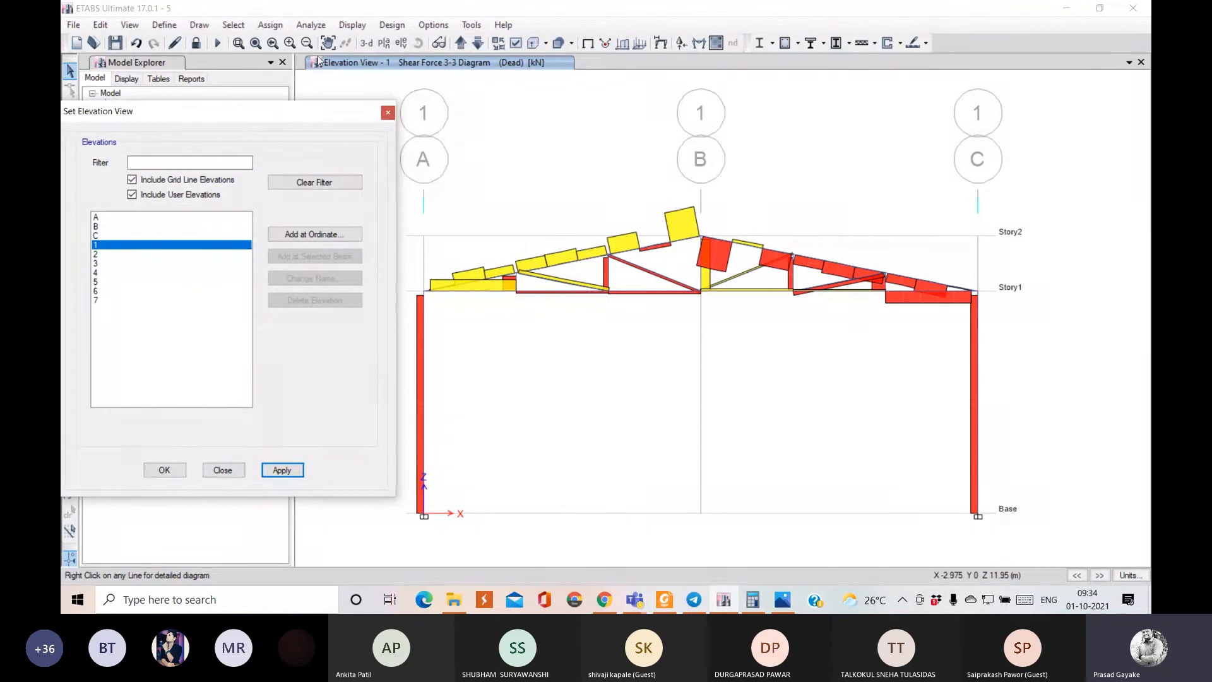
- Display the Moment 3-3 diagram for the Dead case in the grid 1 elevation and close the elevation settings
{"action": "left_click", "coordinate": [363, 30]}
{"action": "left_click", "coordinate": [362, 30]}
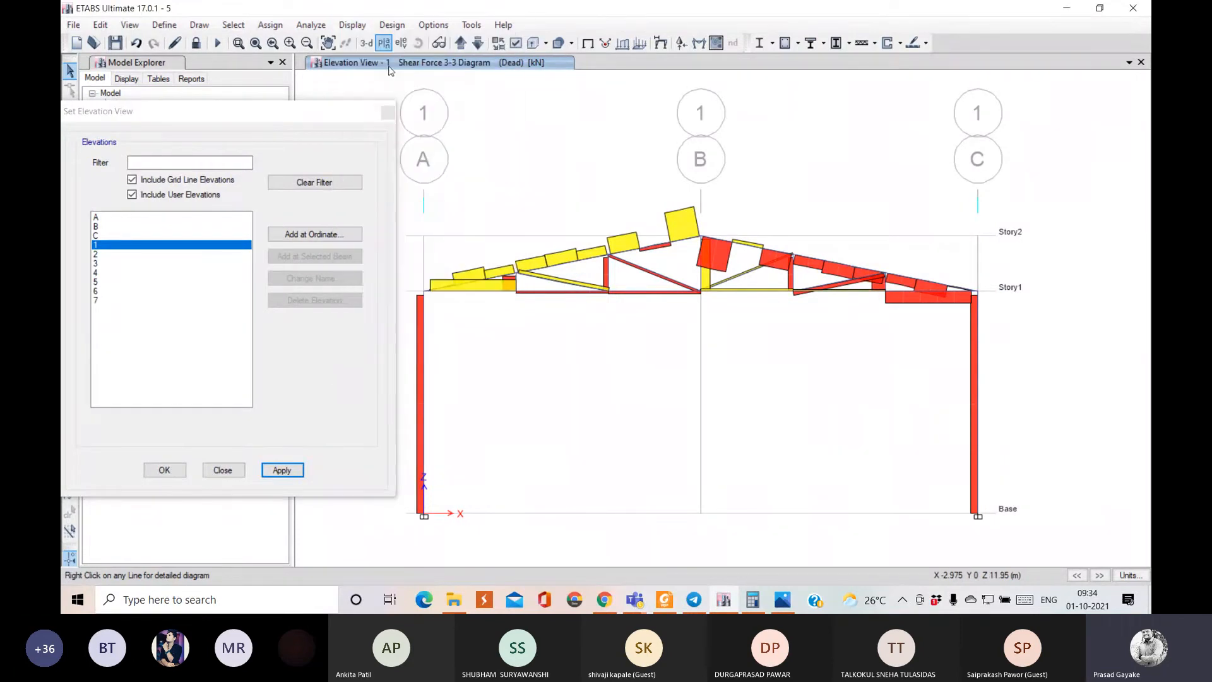
{"action": "left_click", "coordinate": [357, 29]}
{"action": "left_click", "coordinate": [357, 28]}
{"action": "left_click", "coordinate": [353, 24]}
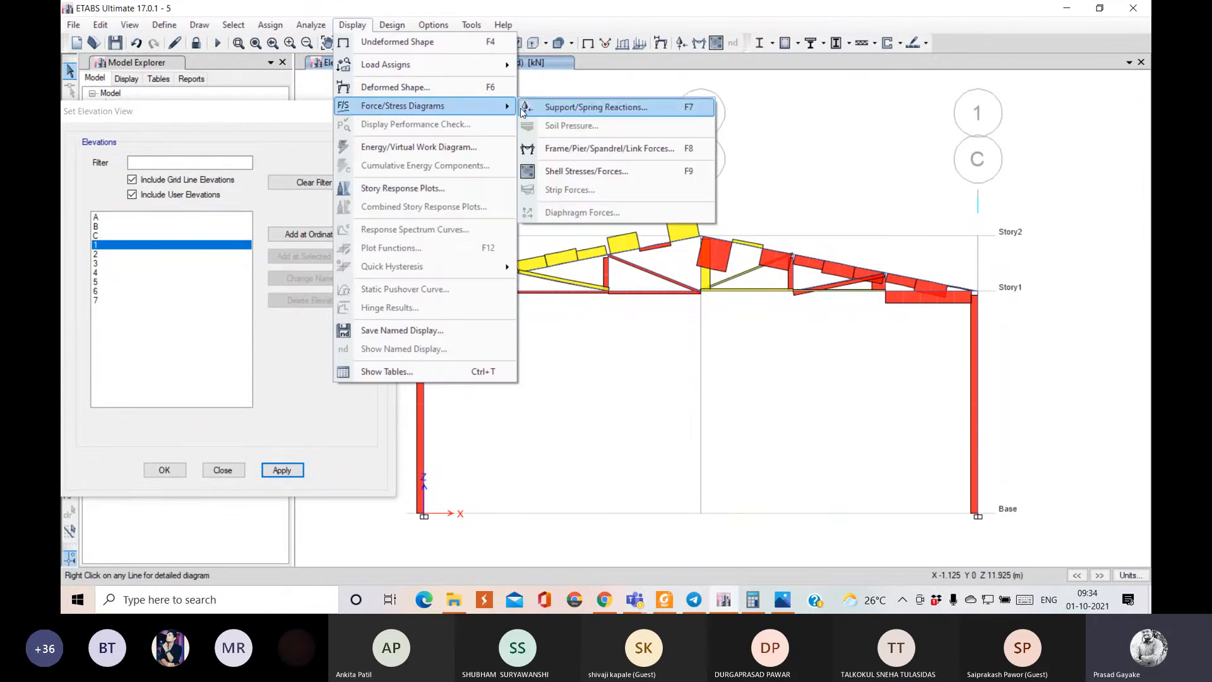
{"action": "left_click", "coordinate": [569, 147]}
{"action": "left_click", "coordinate": [801, 279]}
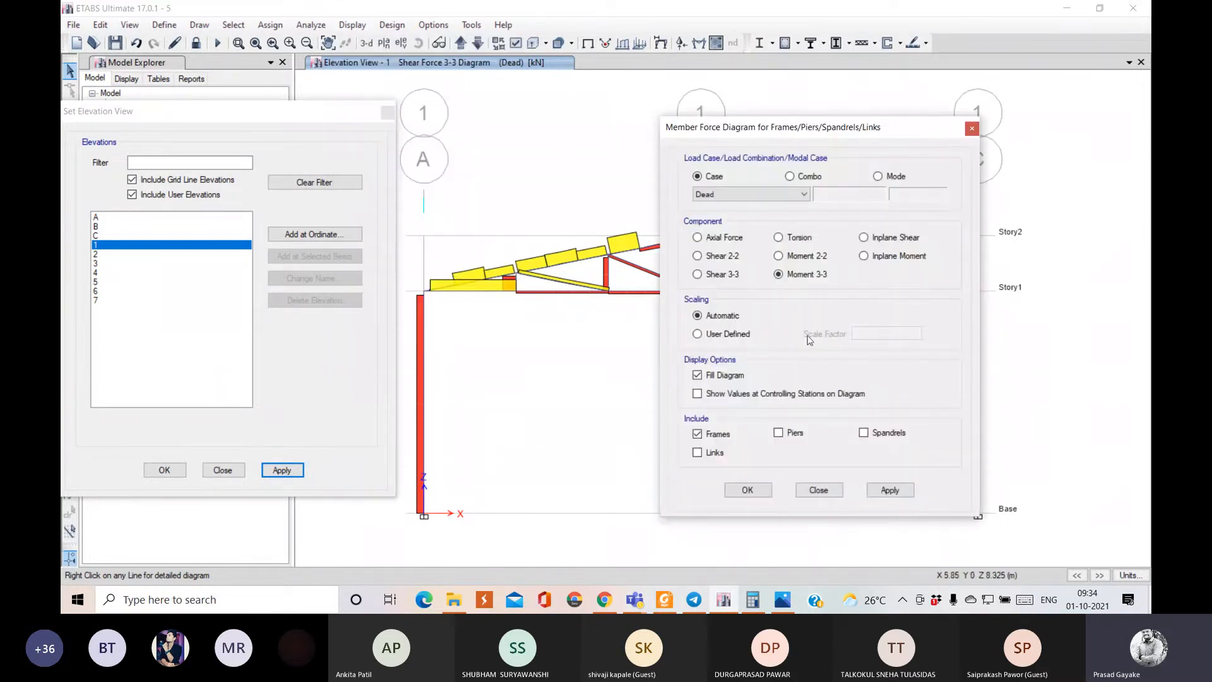
{"action": "left_click", "coordinate": [890, 491]}
{"action": "left_click", "coordinate": [818, 490]}
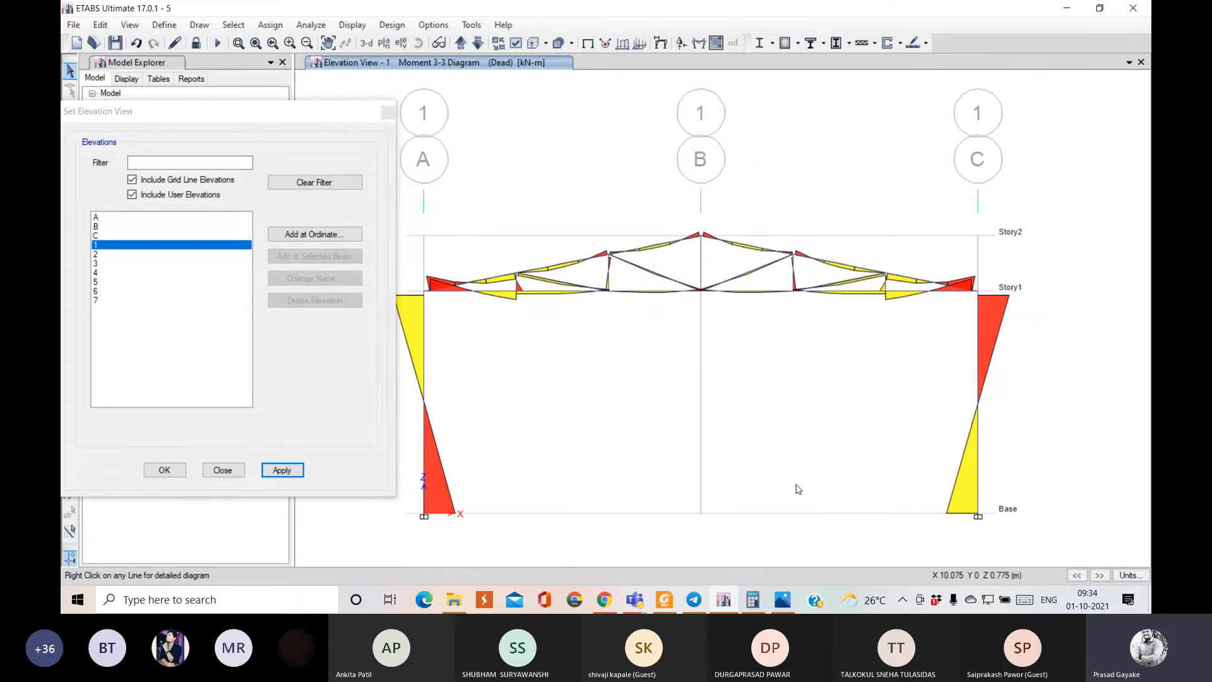
{"action": "left_click", "coordinate": [223, 470]}
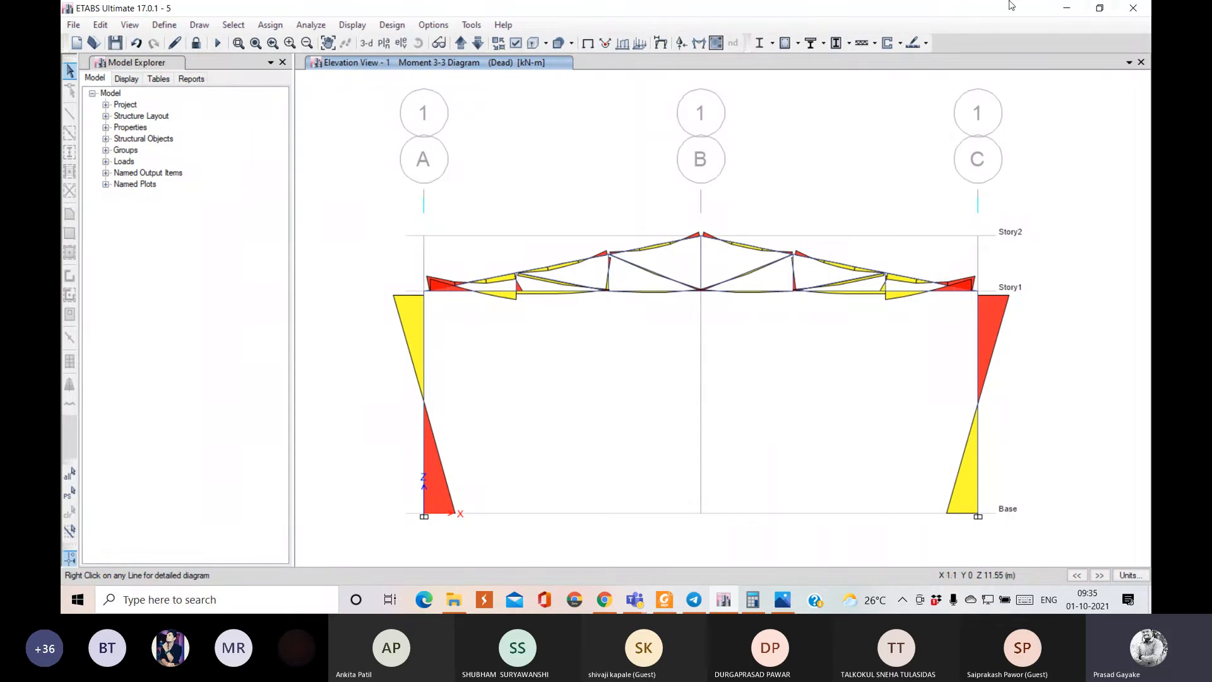
- Review the IS 800:2007 steel frame design preferences through to the last item and accept them
{"action": "left_click", "coordinate": [383, 28]}
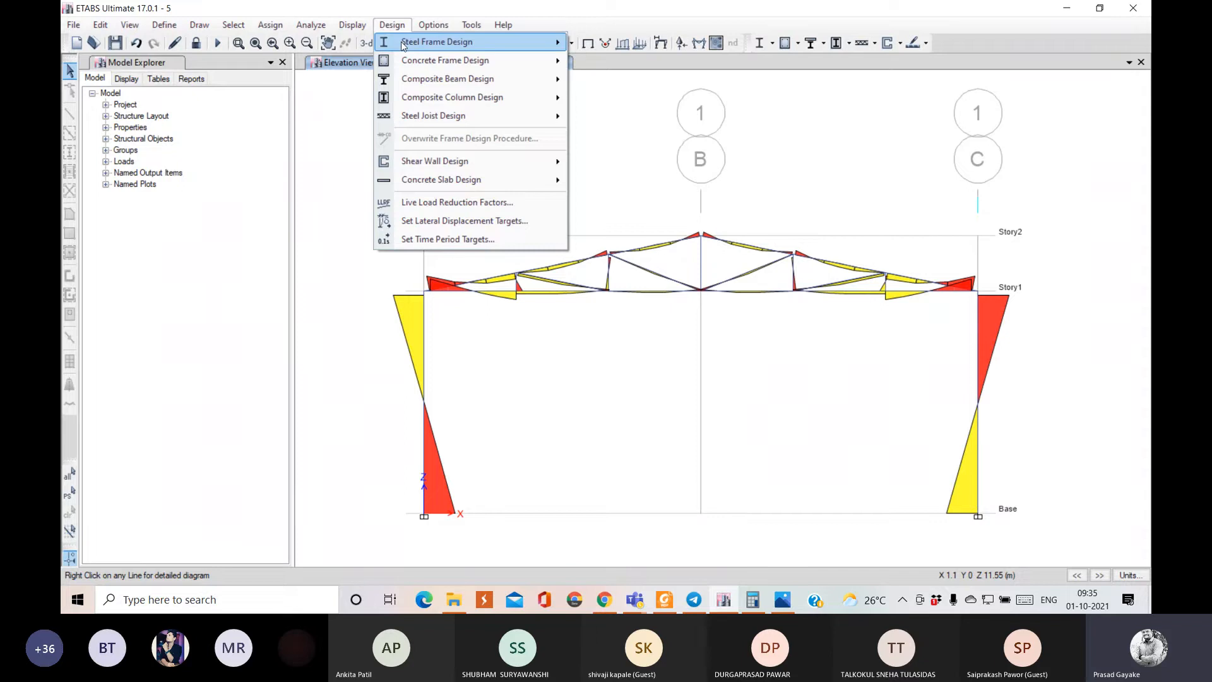
{"action": "mouse_move", "coordinate": [403, 46]}
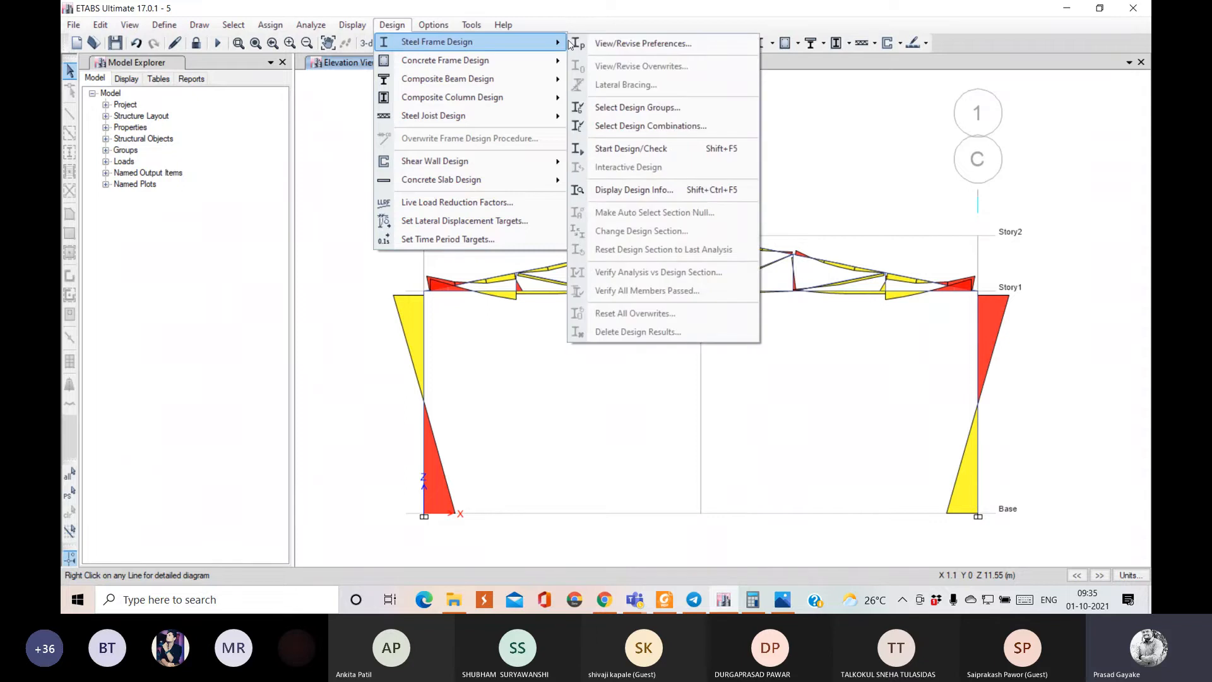
{"action": "left_click", "coordinate": [610, 46]}
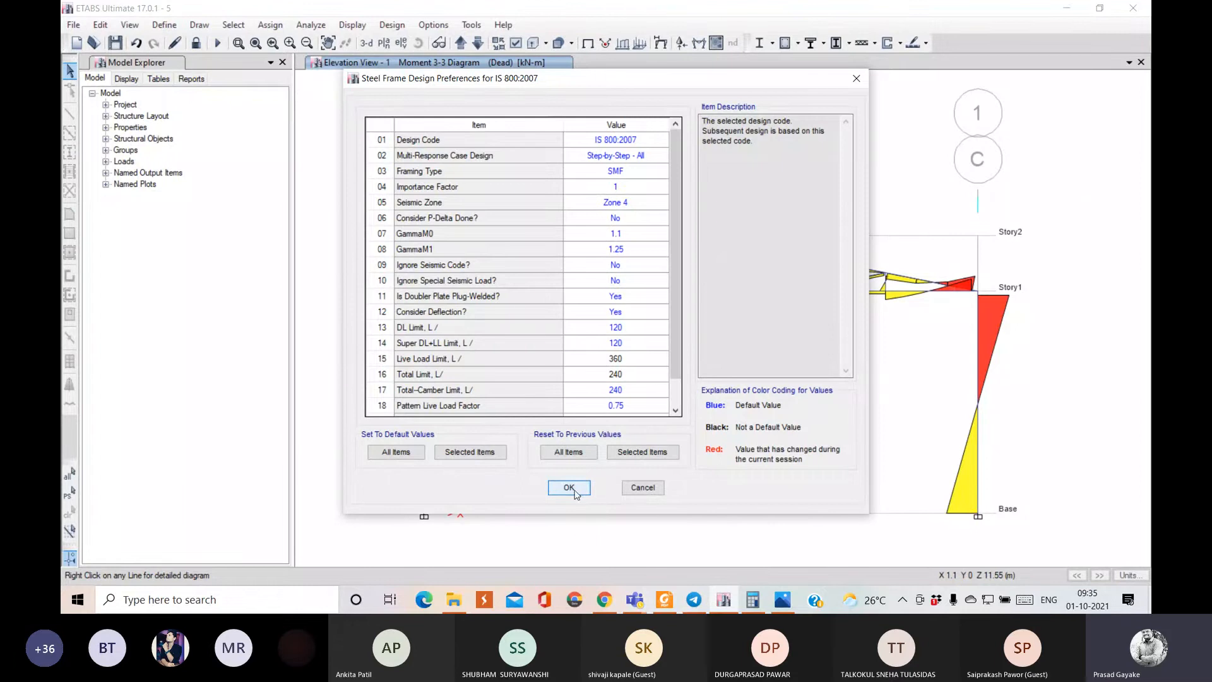
{"action": "scroll", "coordinate": [673, 397], "scroll_direction": "down", "scroll_amount": 1}
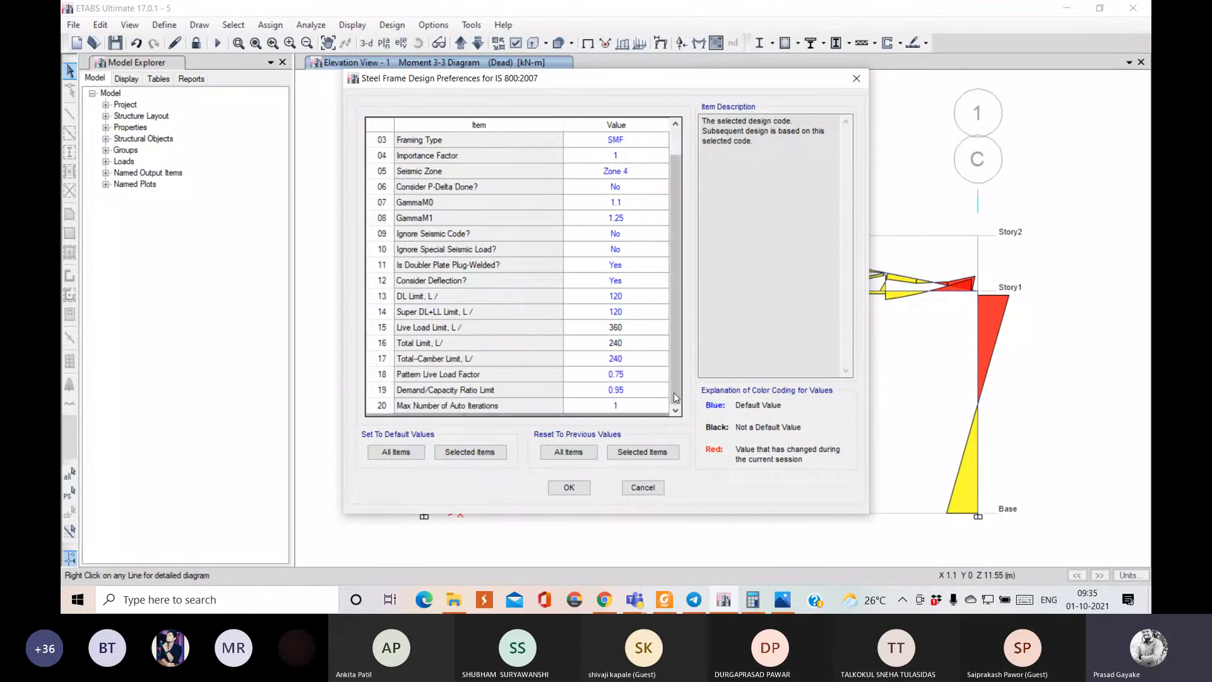
{"action": "left_click", "coordinate": [569, 488]}
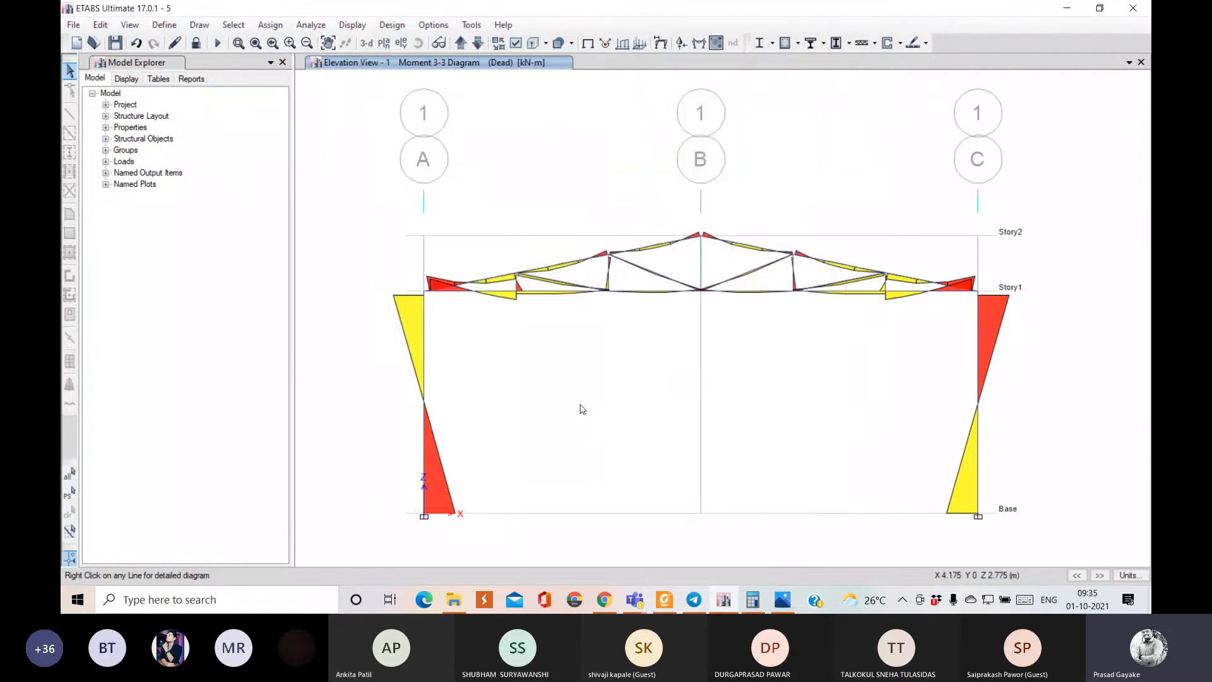
- Review the strength design load combinations selected for steel frame design and accept the selection
{"action": "left_click", "coordinate": [391, 26]}
{"action": "mouse_move", "coordinate": [442, 42]}
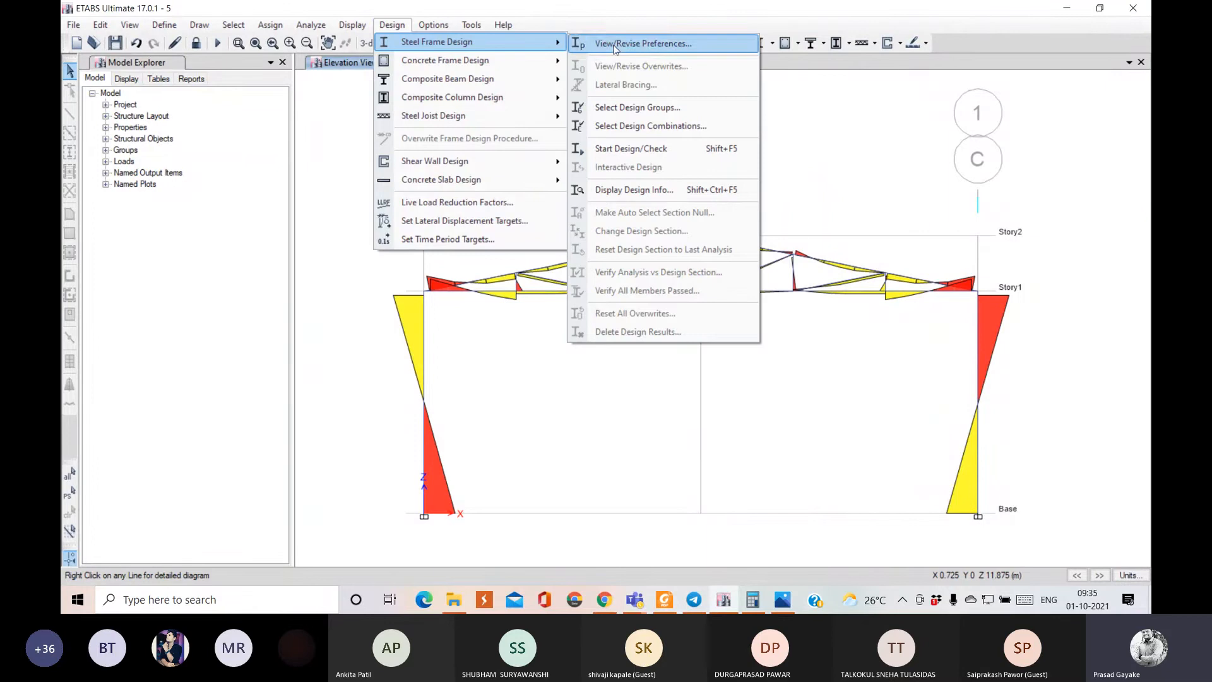
{"action": "left_click", "coordinate": [633, 127]}
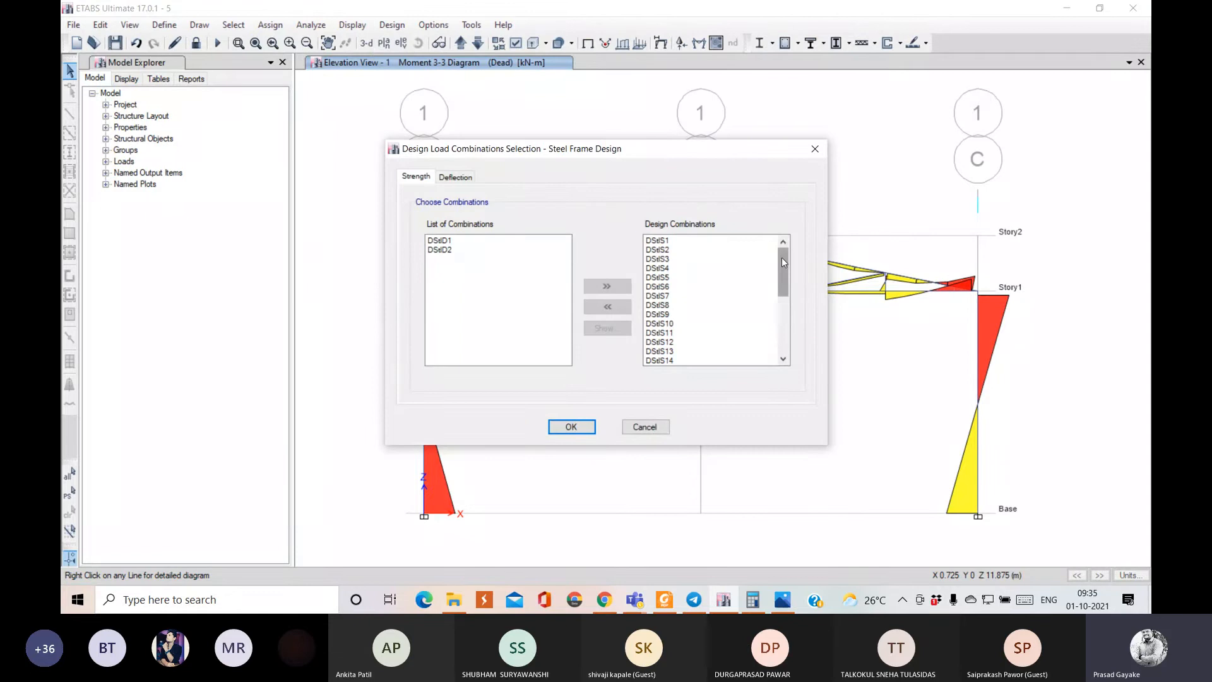
{"action": "left_click_drag", "start_coordinate": [782, 256], "coordinate": [782, 312]}
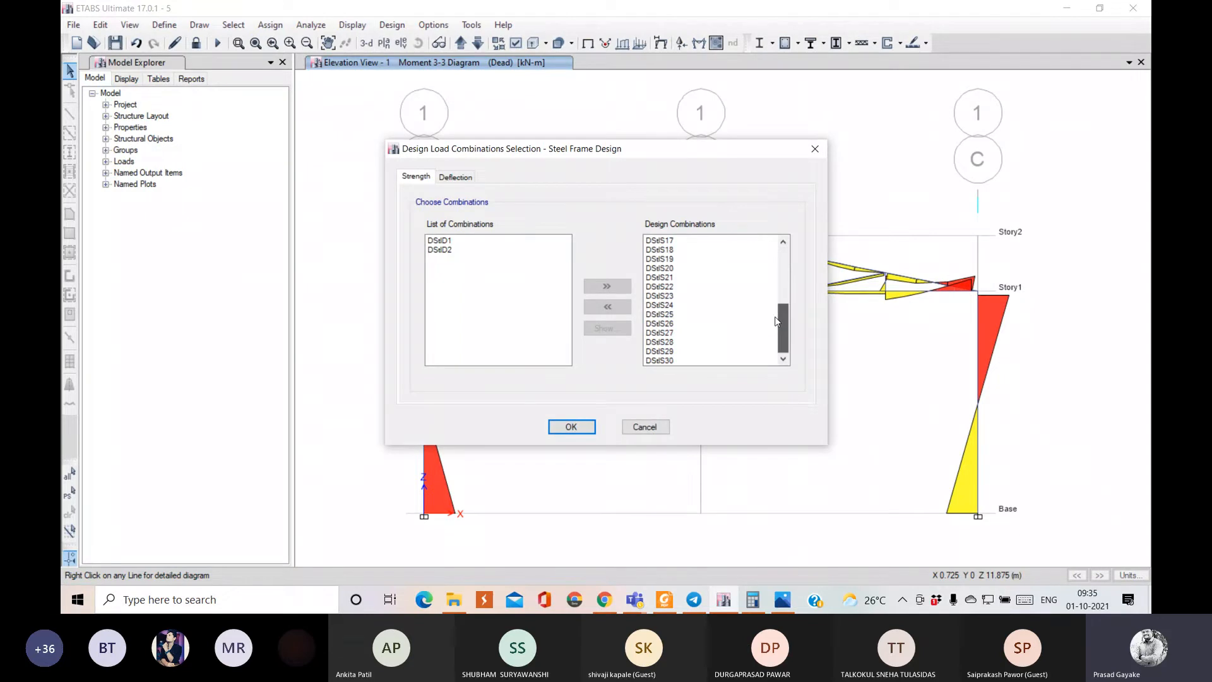
{"action": "left_click", "coordinate": [566, 429]}
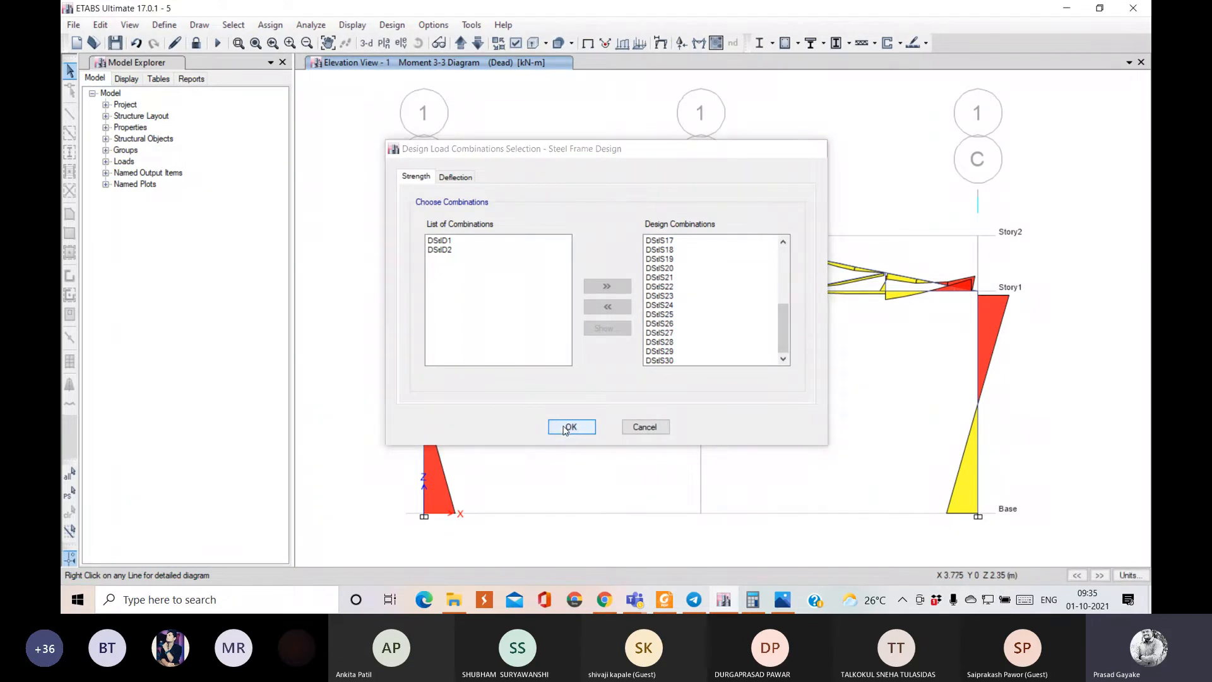
- Show the whole building in the default 3D view instead of the grid 1 elevation
{"action": "left_click", "coordinate": [392, 25]}
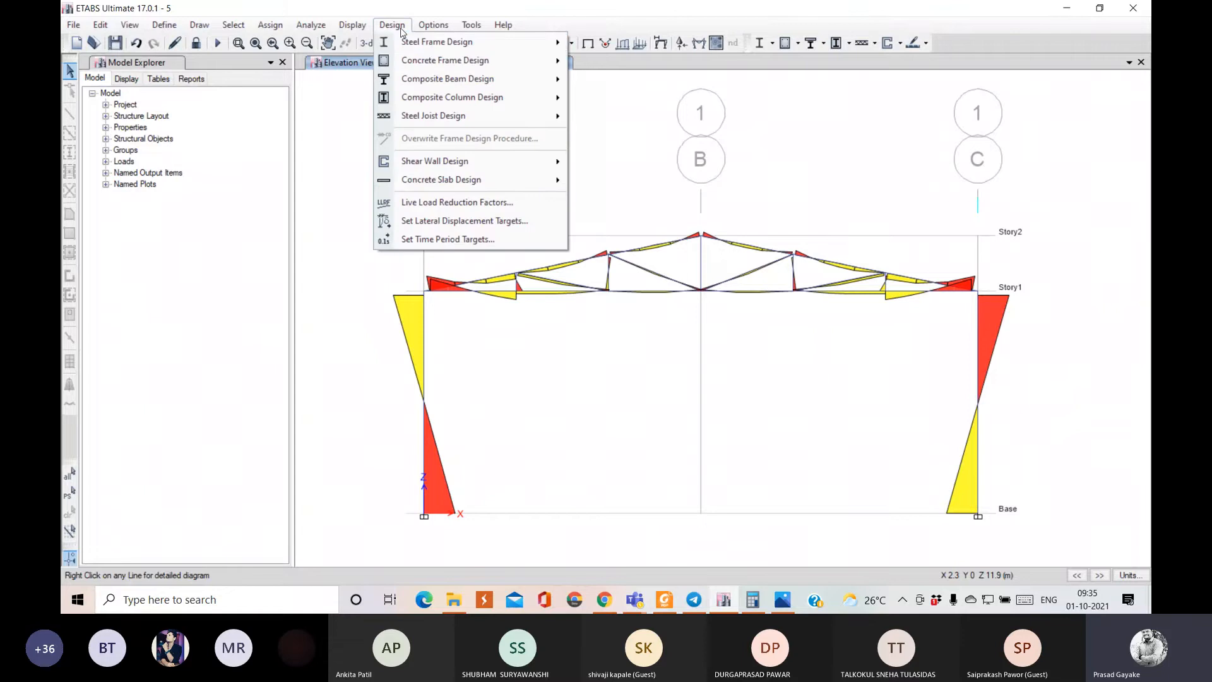
{"action": "mouse_move", "coordinate": [443, 42]}
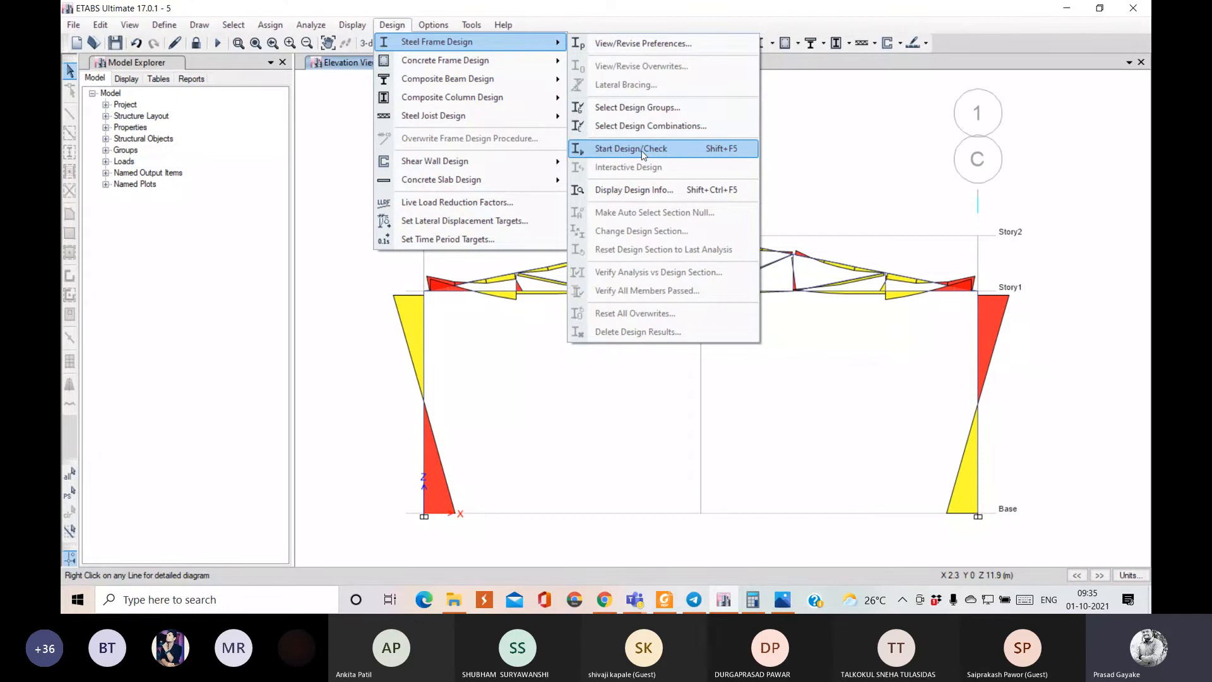
{"action": "left_click", "coordinate": [346, 139]}
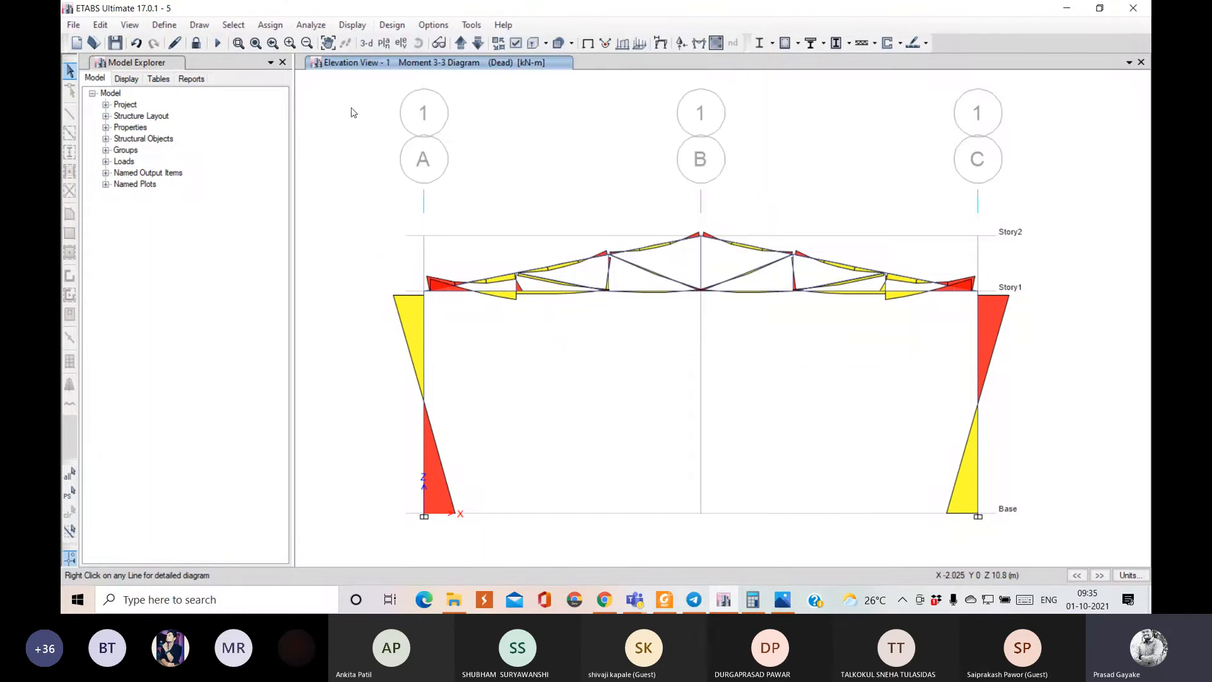
{"action": "left_click", "coordinate": [367, 43]}
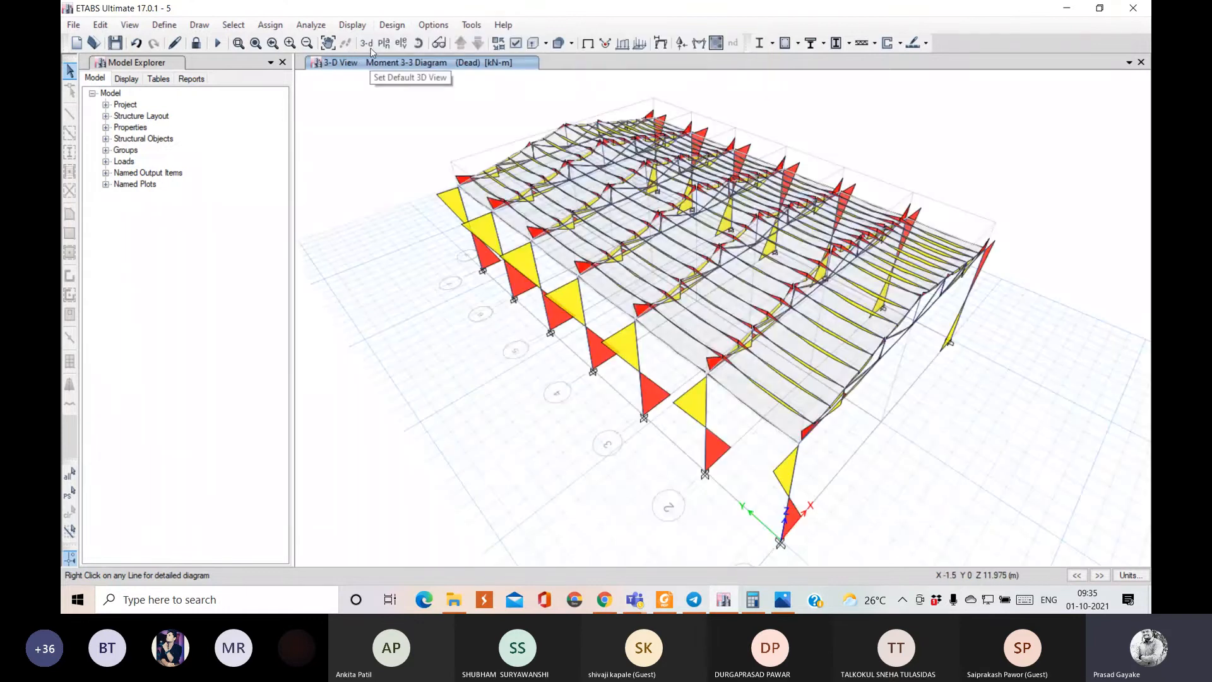
{"action": "left_click", "coordinate": [392, 24]}
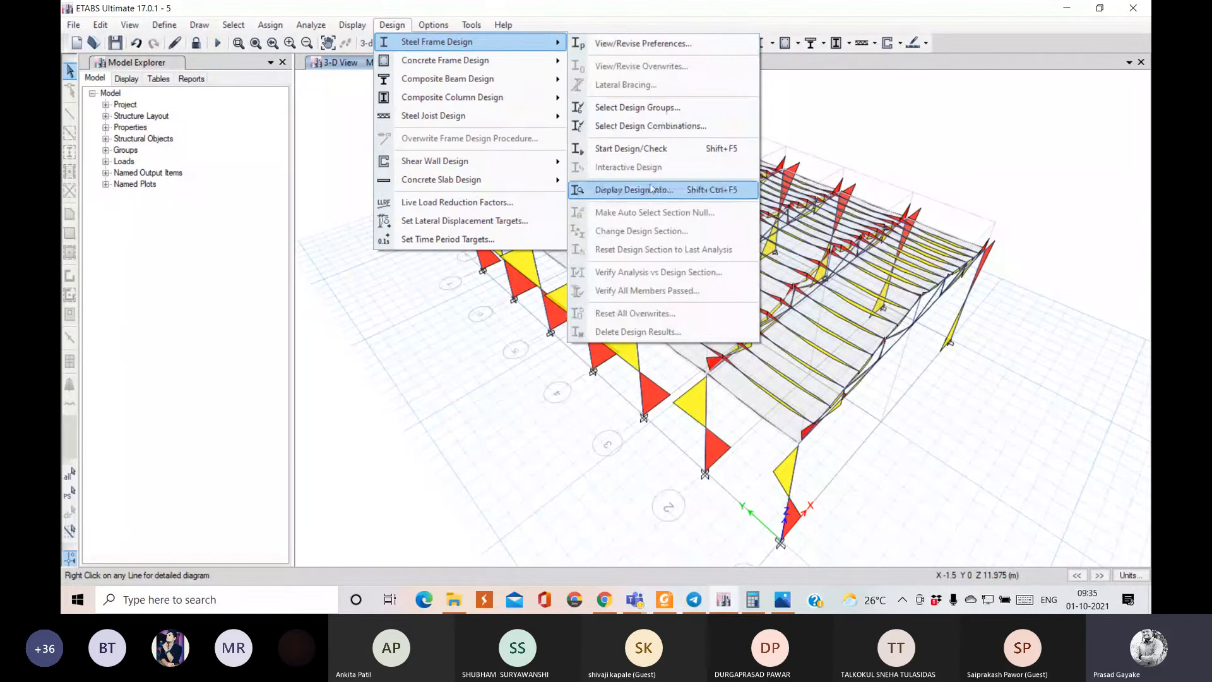
{"action": "left_click", "coordinate": [650, 190]}
{"action": "left_click", "coordinate": [759, 242]}
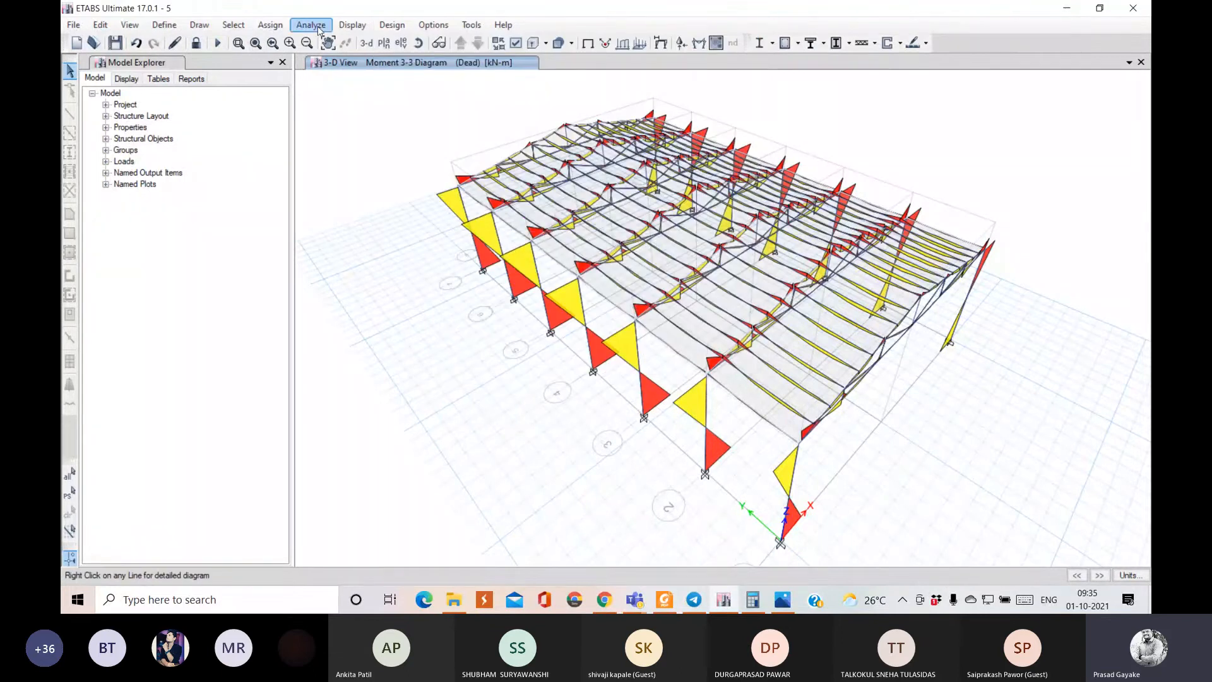
- Run the steel frame design check and inspect the color-coded members from the opposite side of the building
{"action": "left_click", "coordinate": [377, 28]}
{"action": "mouse_move", "coordinate": [486, 43]}
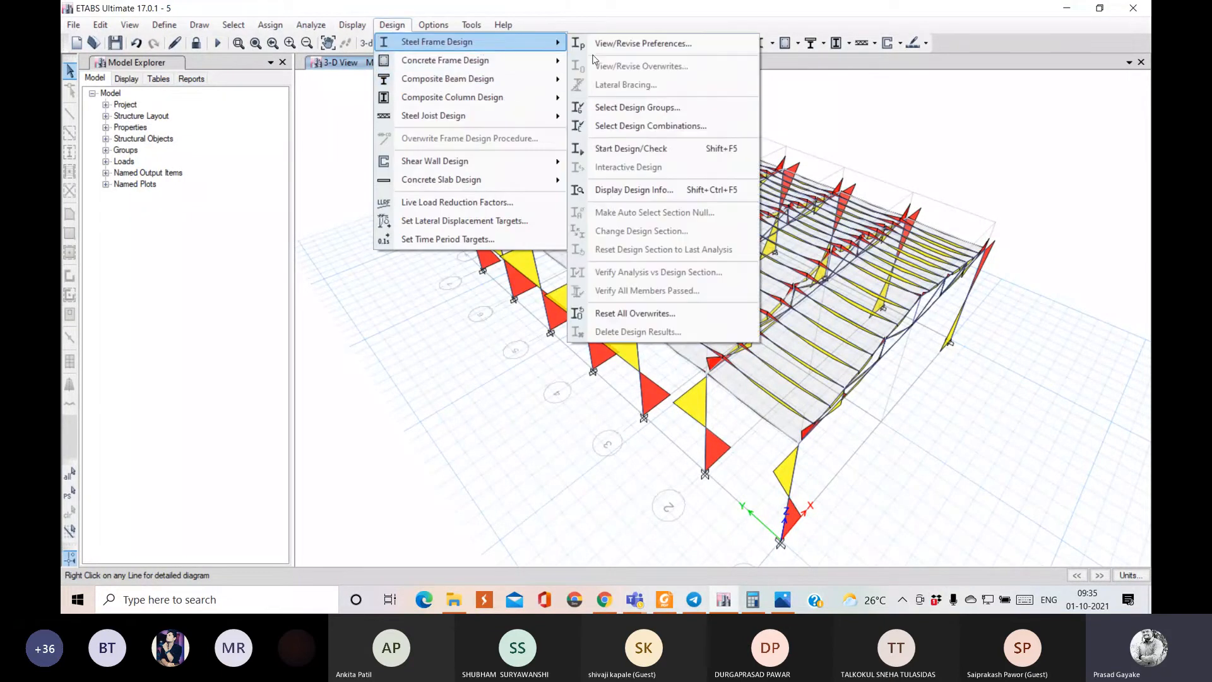
{"action": "left_click", "coordinate": [632, 148]}
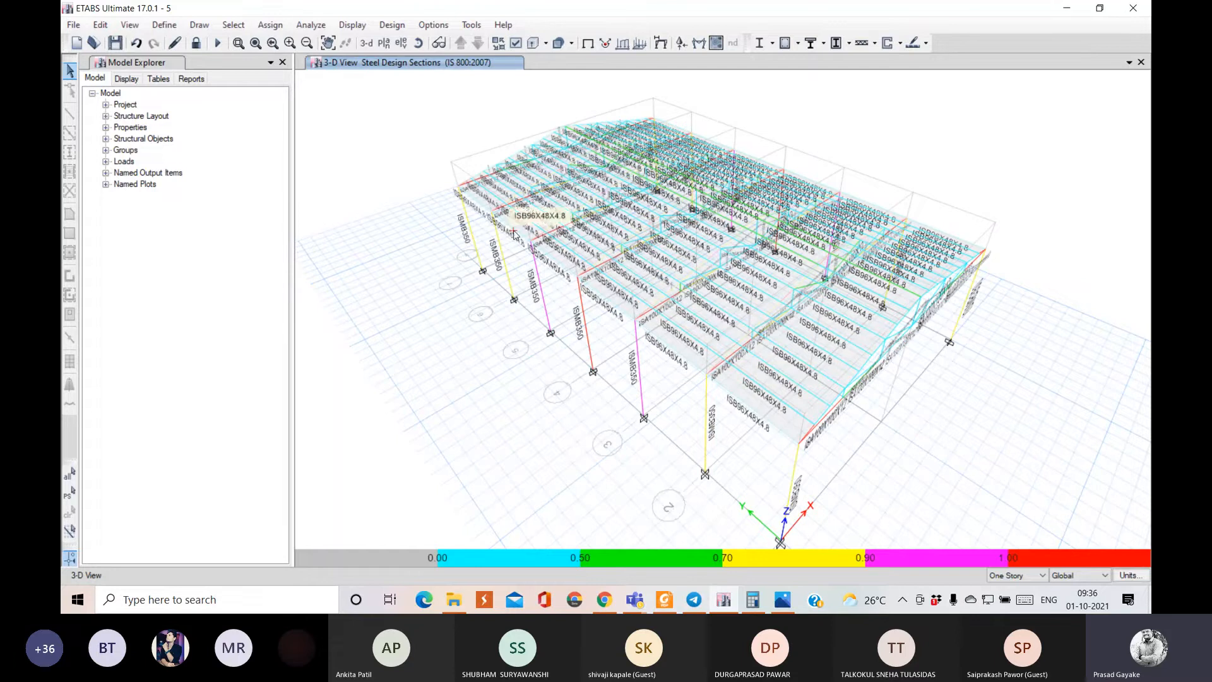
{"action": "left_click", "coordinate": [418, 42]}
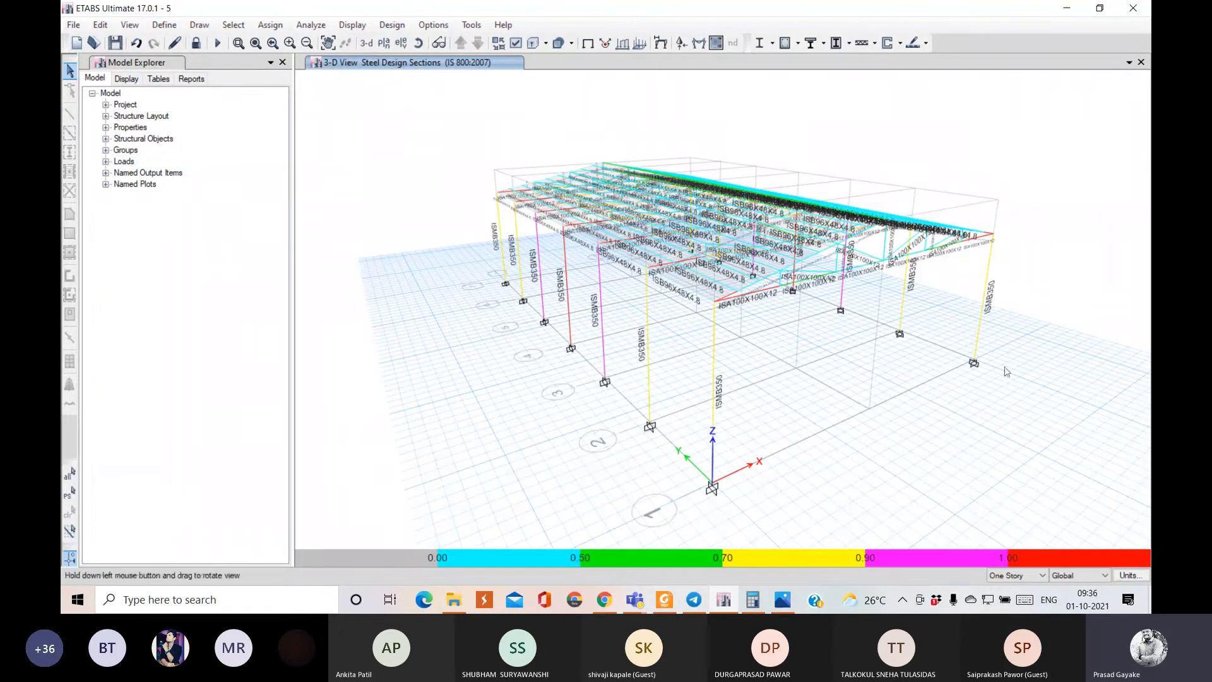
{"action": "left_click_drag", "start_coordinate": [1005, 369], "coordinate": [824, 407]}
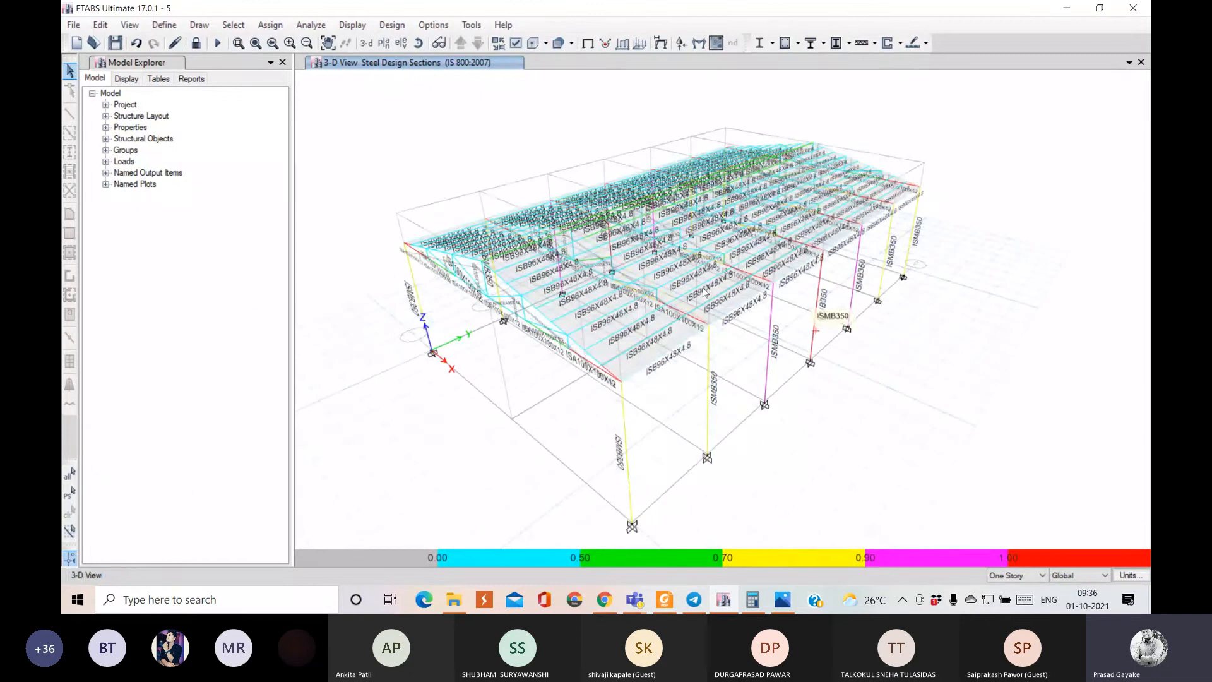
- Look through the Design Output options for displaying steel frame design results and close the dialog without applying one
{"action": "left_click", "coordinate": [392, 25]}
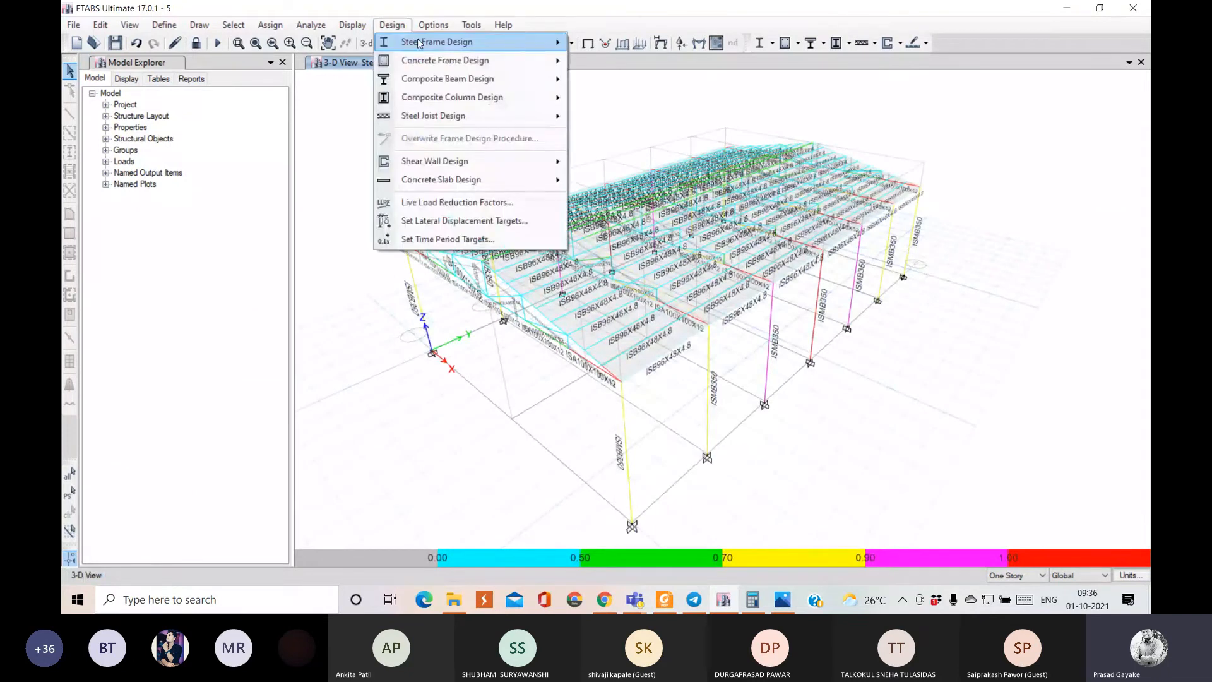
{"action": "mouse_move", "coordinate": [419, 43]}
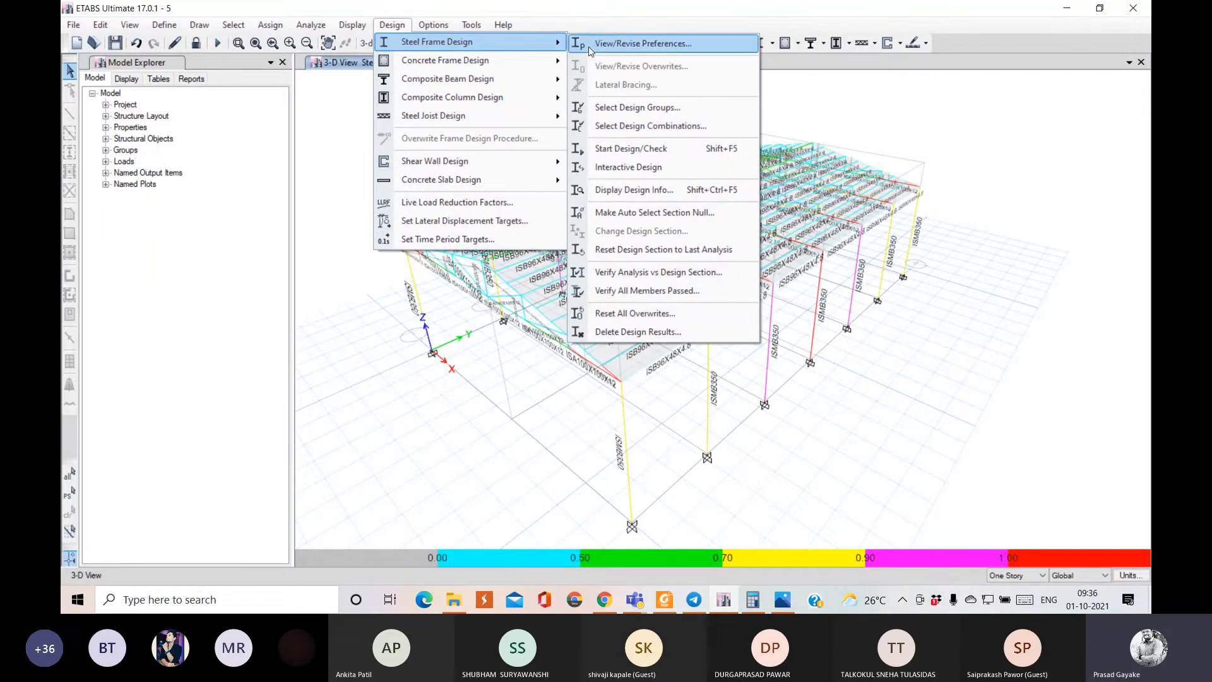
{"action": "left_click", "coordinate": [635, 192]}
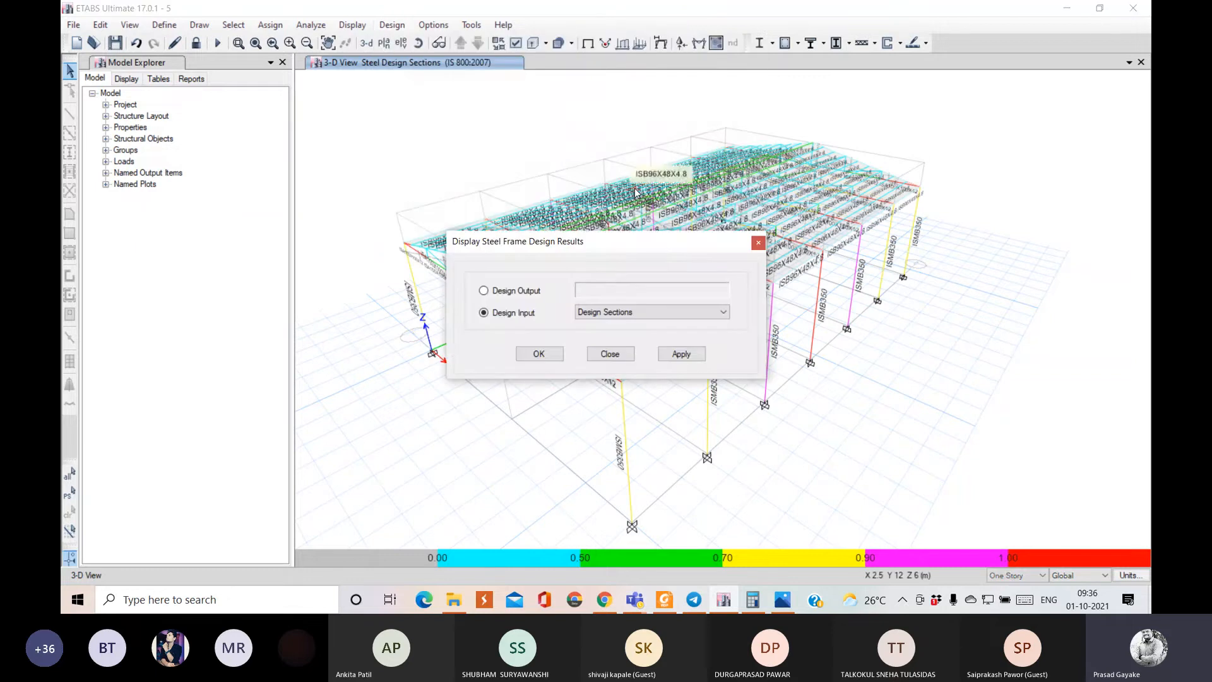
{"action": "left_click", "coordinate": [520, 292]}
{"action": "left_click", "coordinate": [637, 291]}
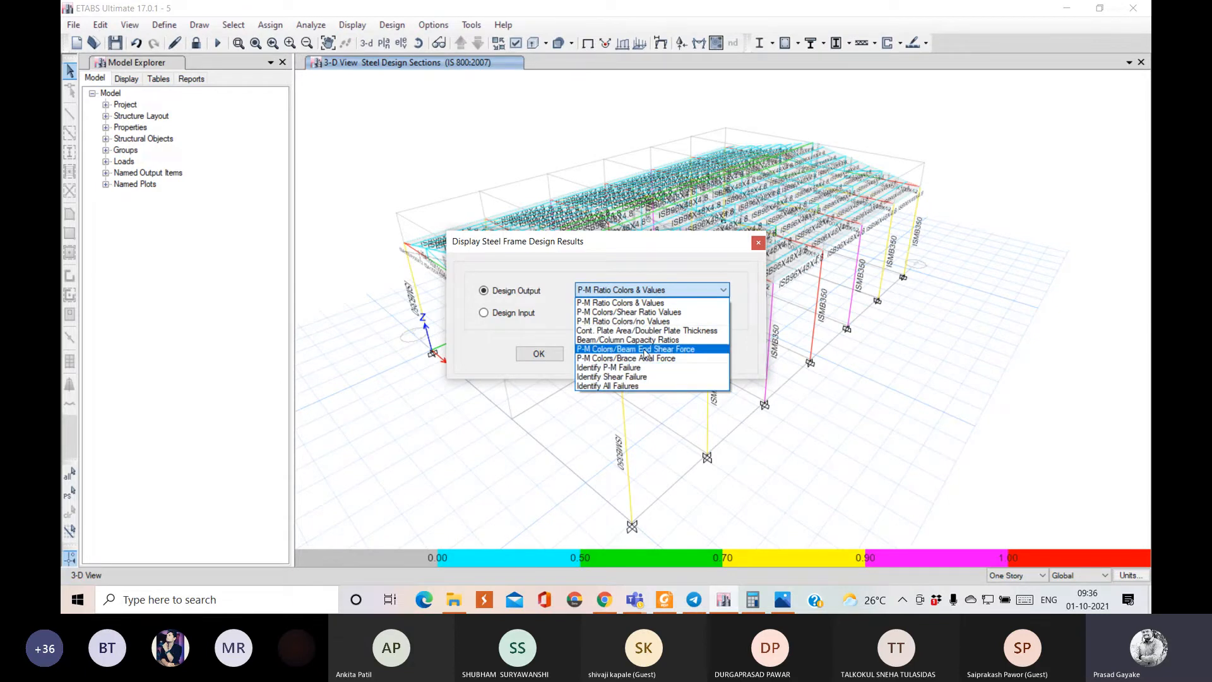
{"action": "left_click", "coordinate": [482, 315]}
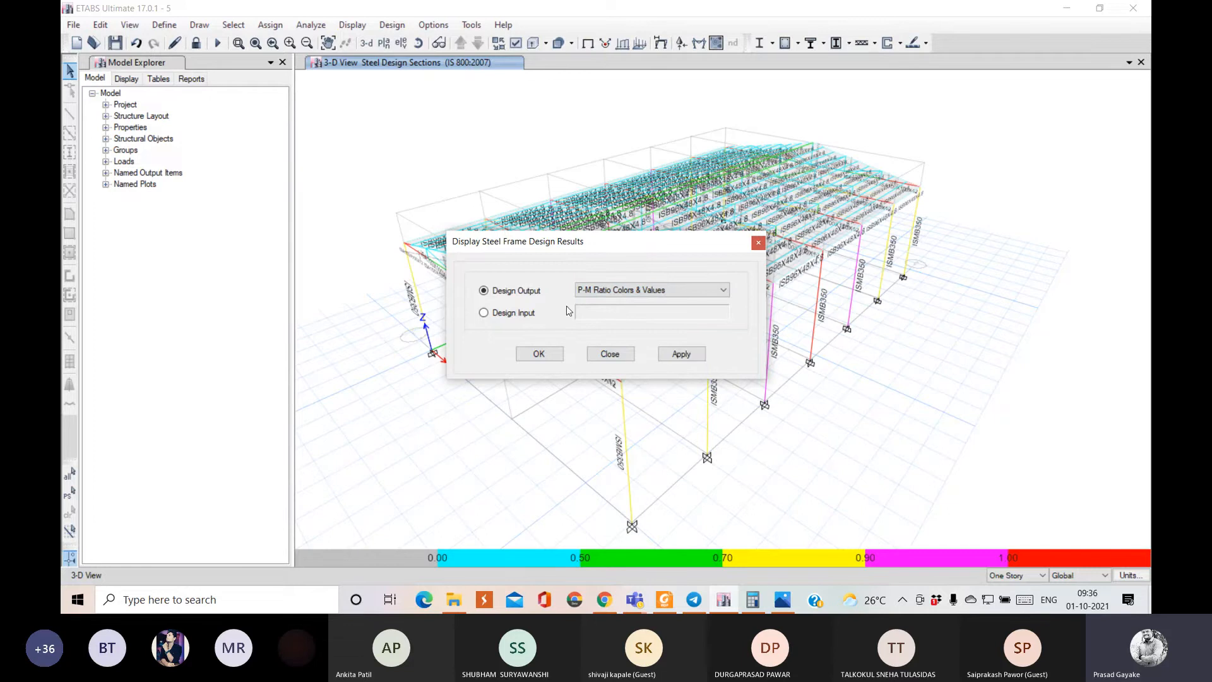
{"action": "left_click", "coordinate": [610, 353]}
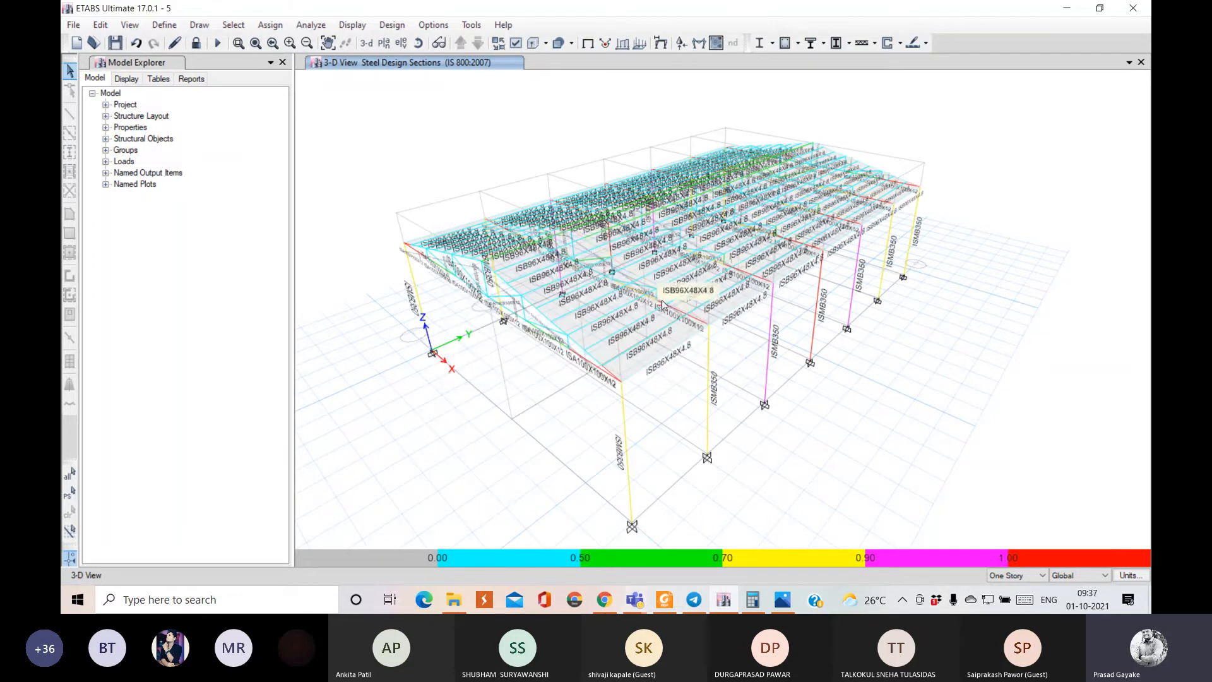
- Verify the analysis sections against the design sections for the steel frames and dismiss the message
{"action": "left_click", "coordinate": [392, 26]}
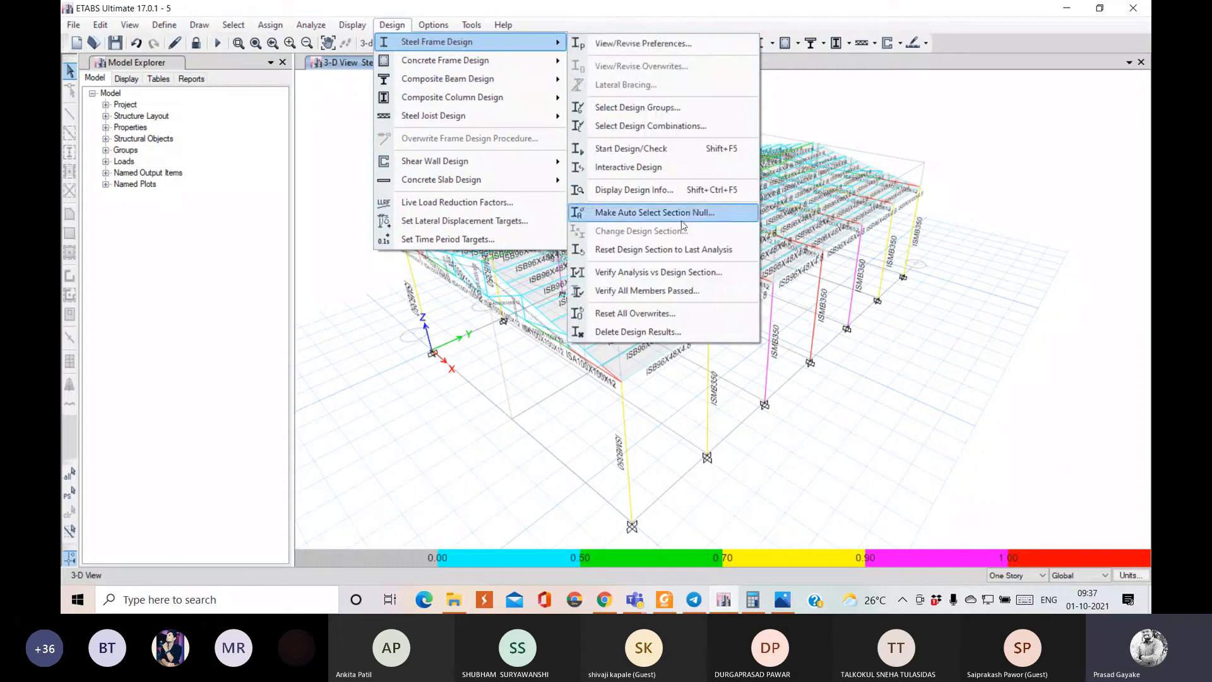
{"action": "left_click", "coordinate": [684, 272]}
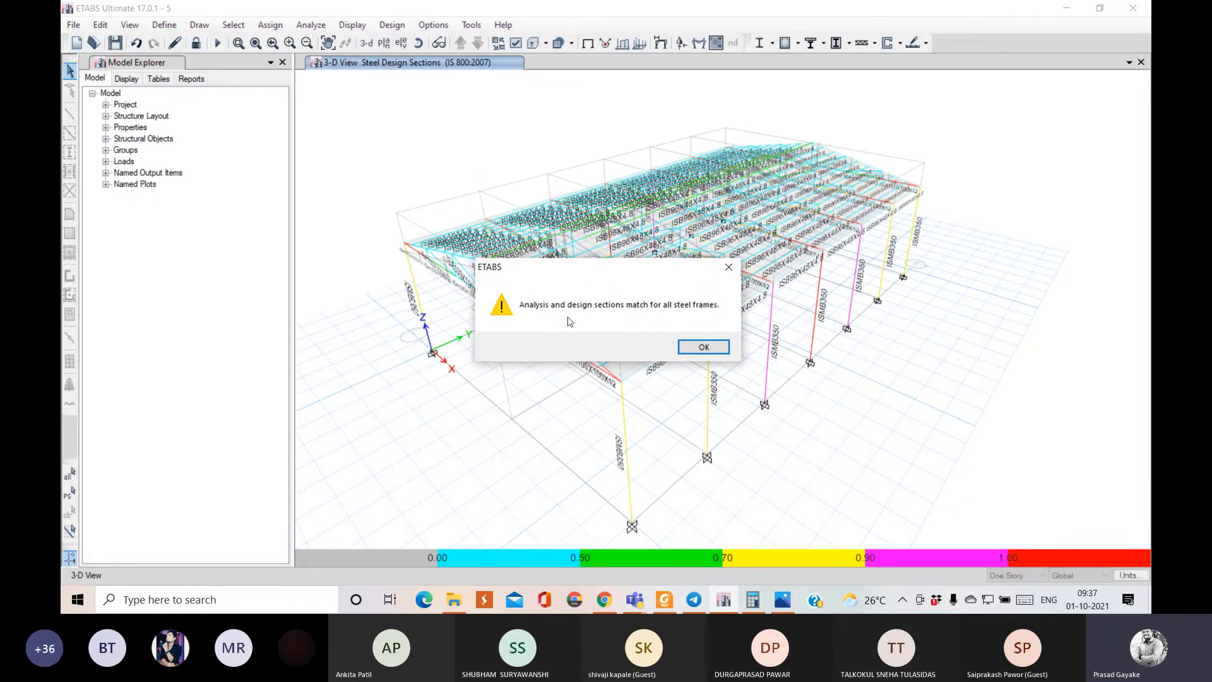
{"action": "left_click", "coordinate": [702, 351]}
- Browse the available Design tables and the Analysis Results tables, then close the table chooser without displaying any
{"action": "left_click", "coordinate": [389, 27]}
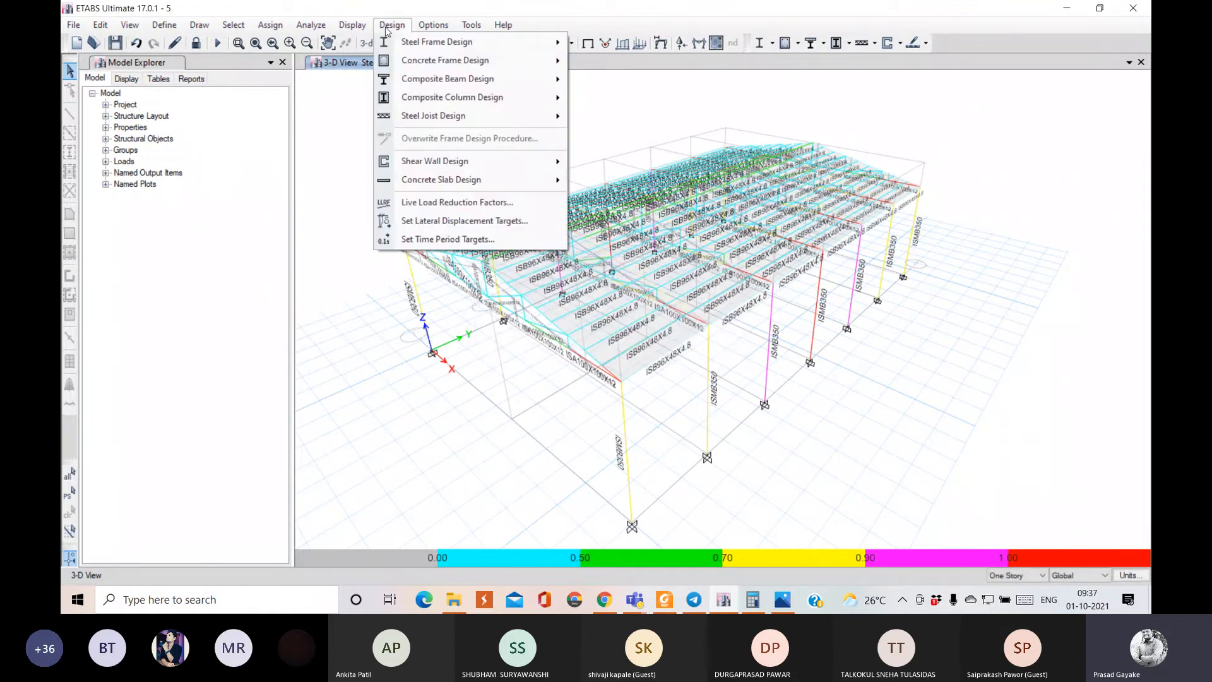
{"action": "mouse_move", "coordinate": [362, 31]}
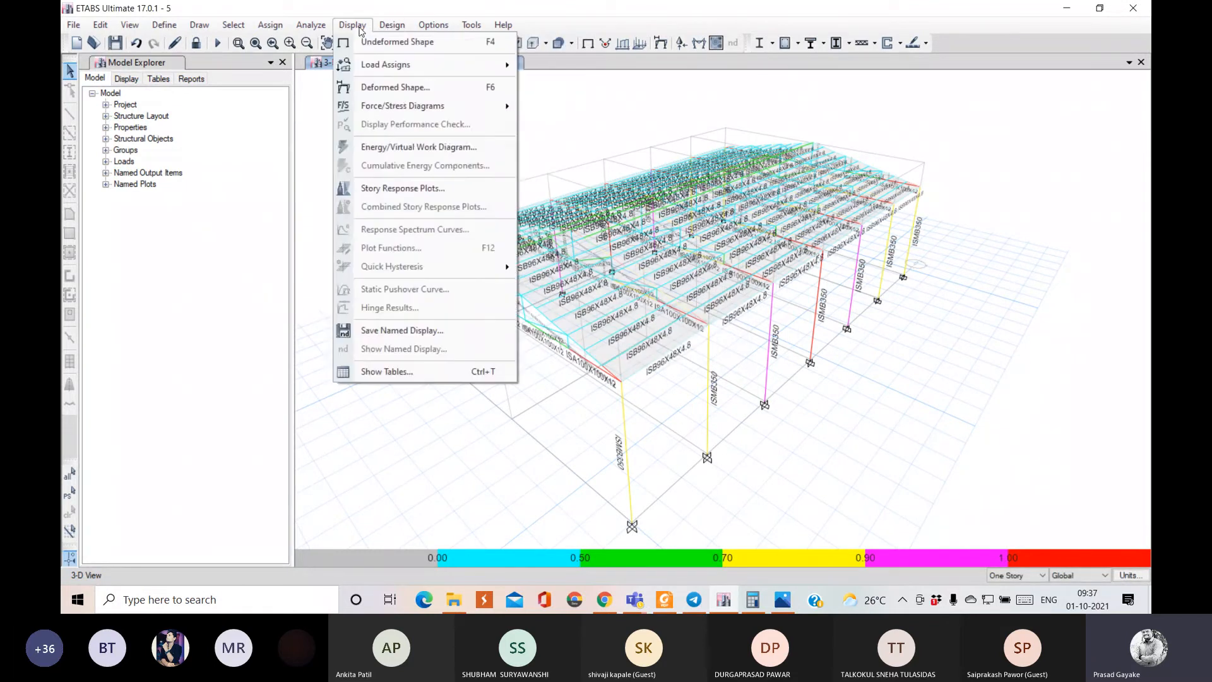
{"action": "left_click", "coordinate": [387, 371]}
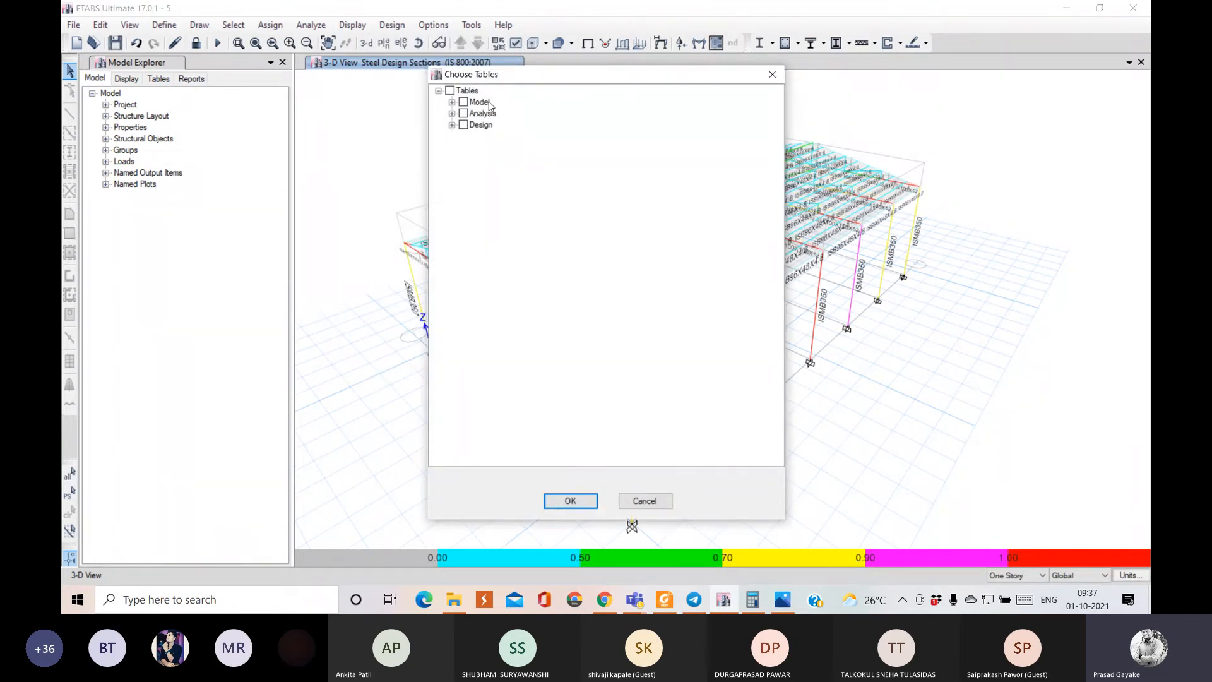
{"action": "left_click", "coordinate": [481, 125]}
{"action": "left_click", "coordinate": [452, 125]}
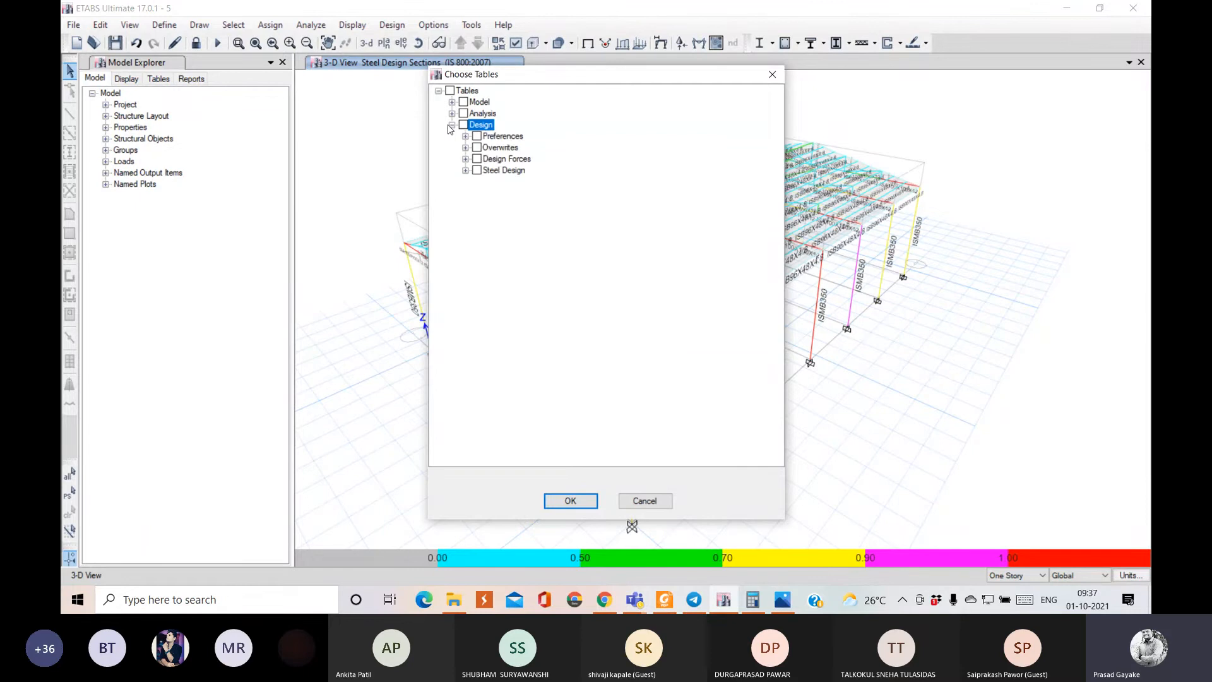
{"action": "left_click", "coordinate": [452, 114]}
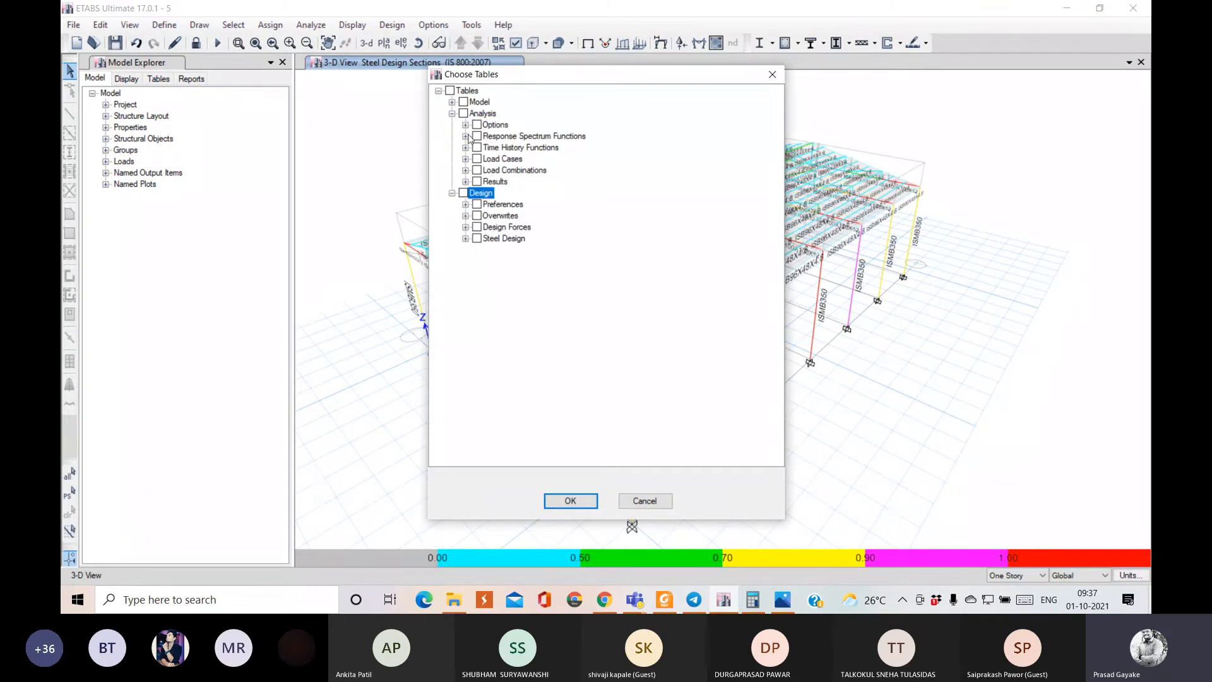
{"action": "left_click", "coordinate": [465, 181]}
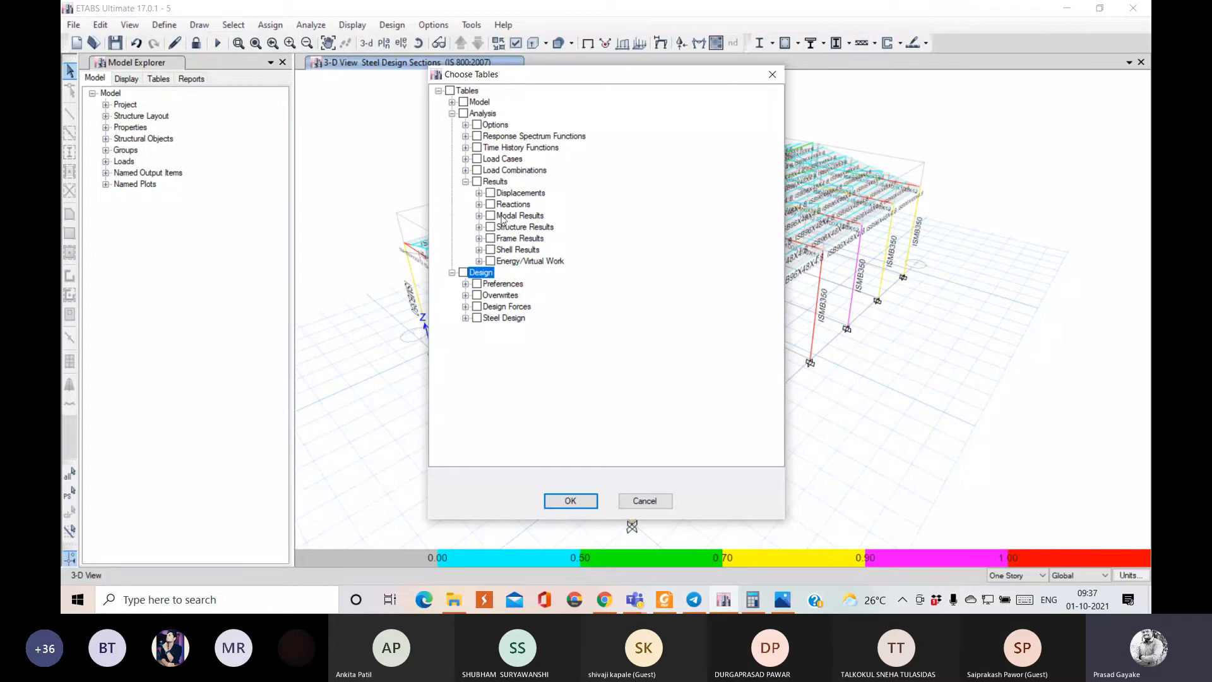
{"action": "left_click", "coordinate": [770, 75]}
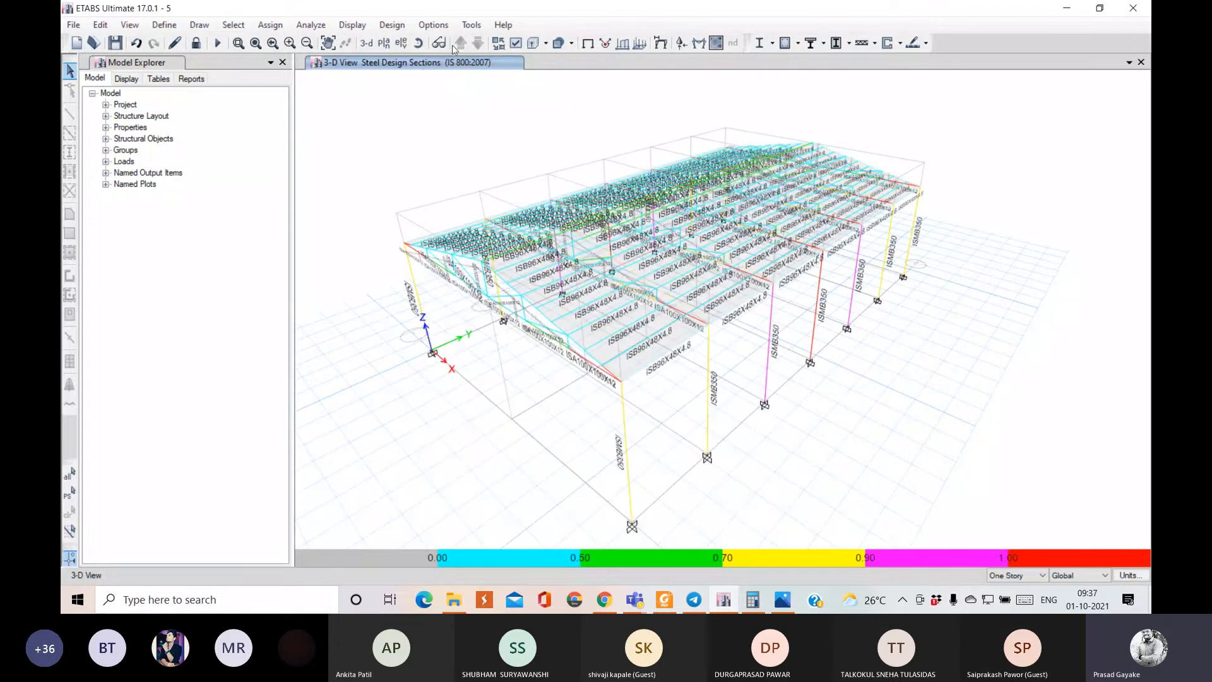
{"action": "left_click", "coordinate": [434, 25]}
{"action": "left_click", "coordinate": [435, 25]}
{"action": "left_click", "coordinate": [409, 26]}
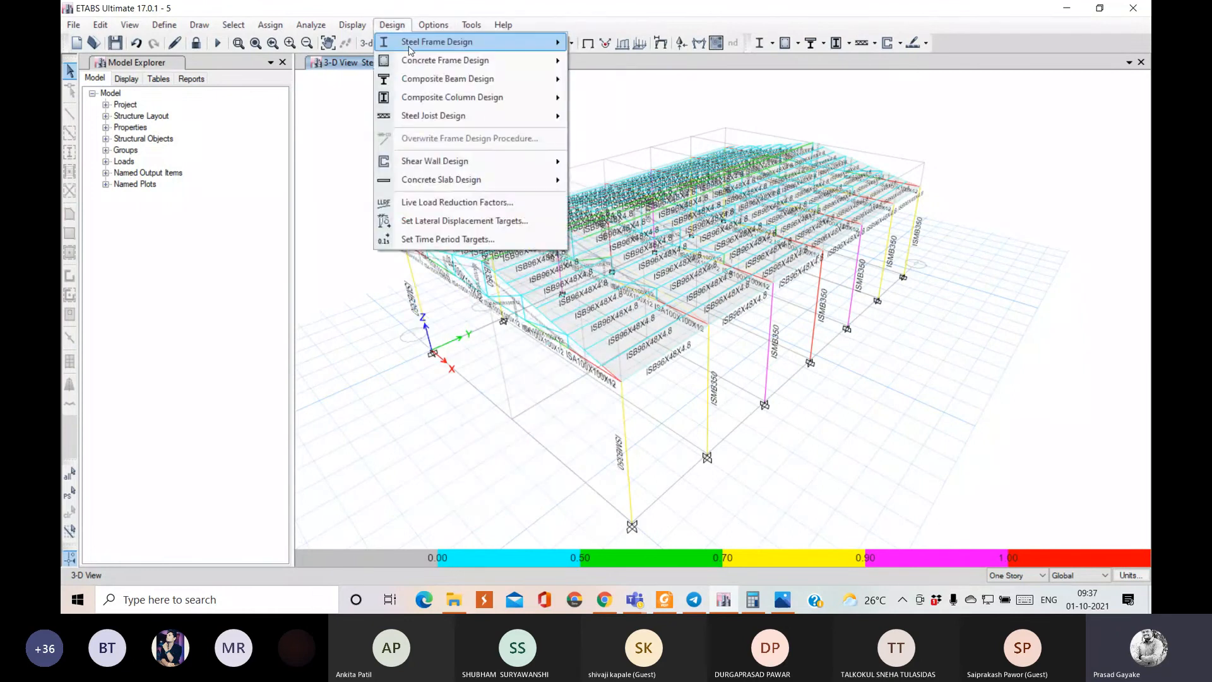
{"action": "left_click", "coordinate": [409, 50]}
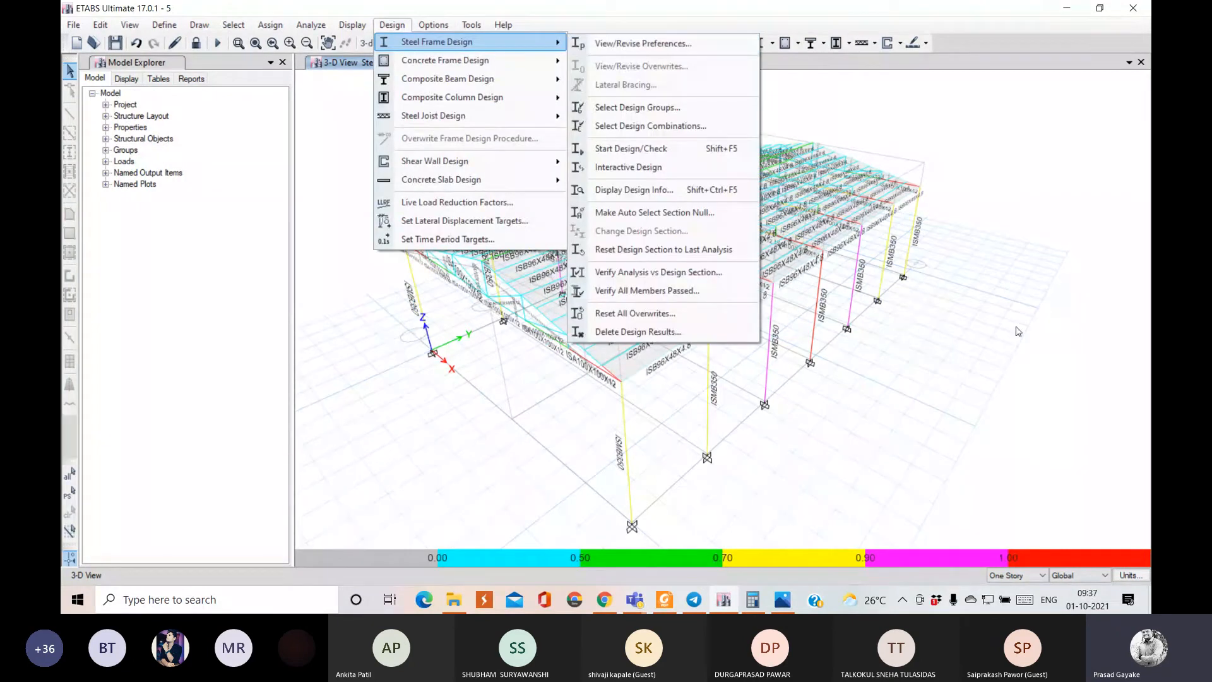
{"action": "left_click", "coordinate": [1017, 330]}
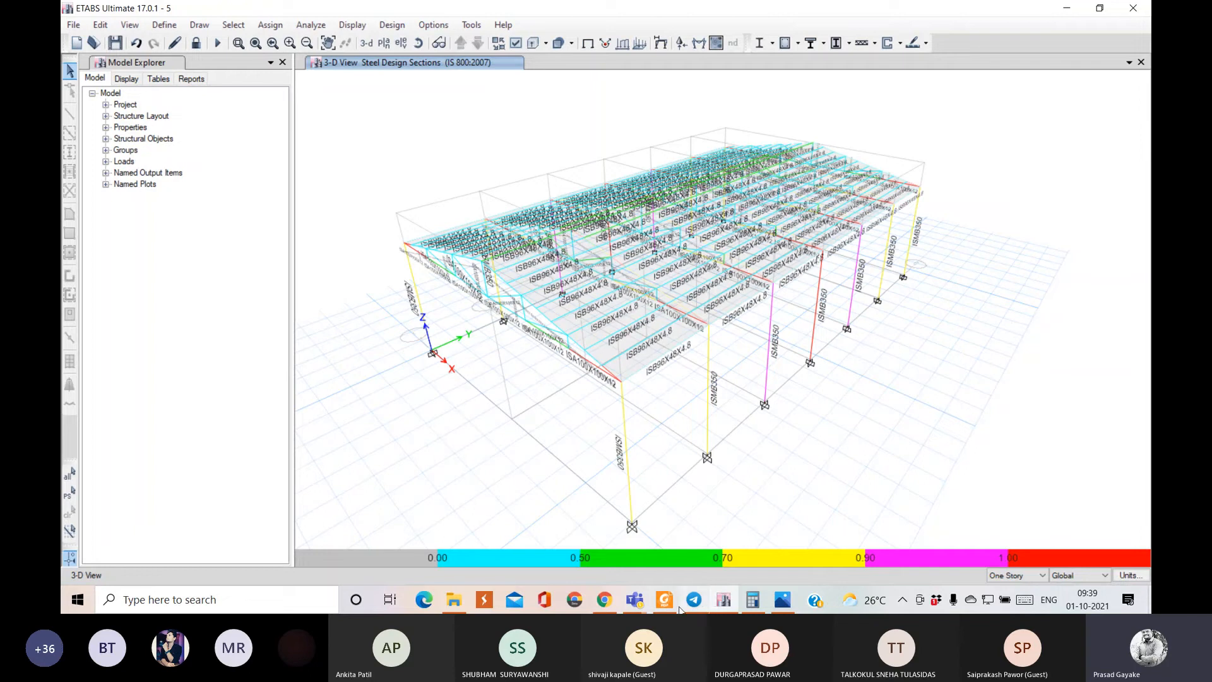
- Switch to the Microsoft Teams meeting and stop sharing the screen
{"action": "left_click", "coordinate": [634, 600]}
{"action": "left_click", "coordinate": [666, 518]}
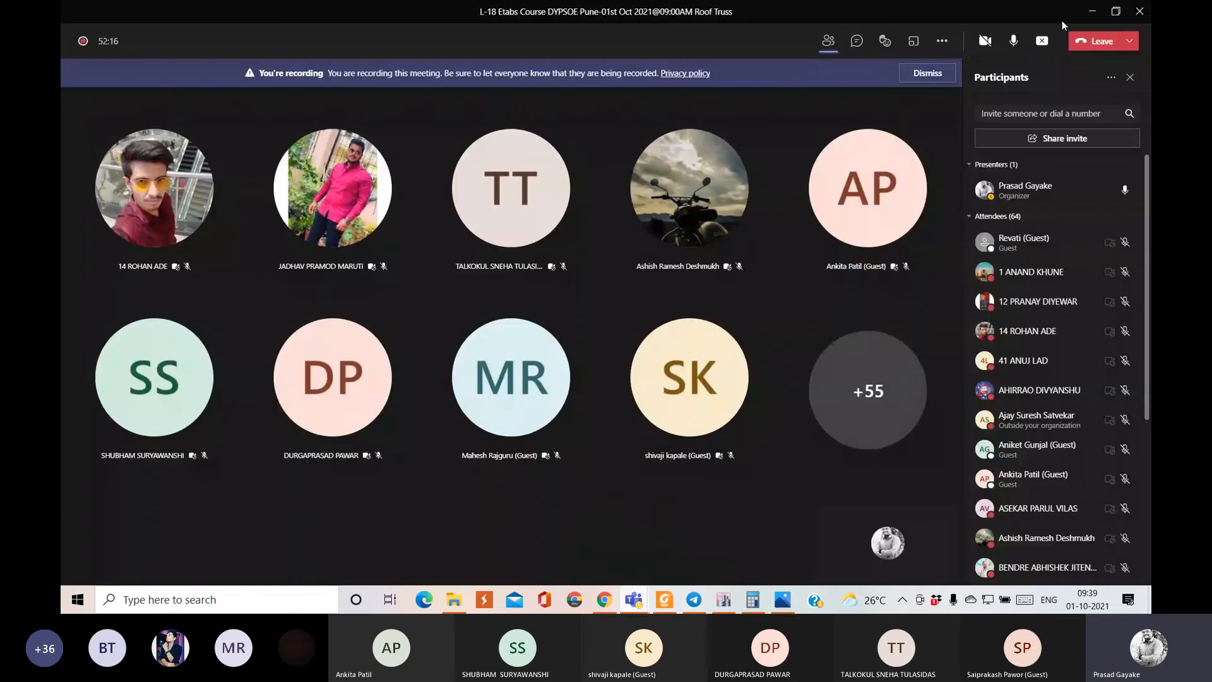
{"action": "left_click", "coordinate": [1051, 42]}
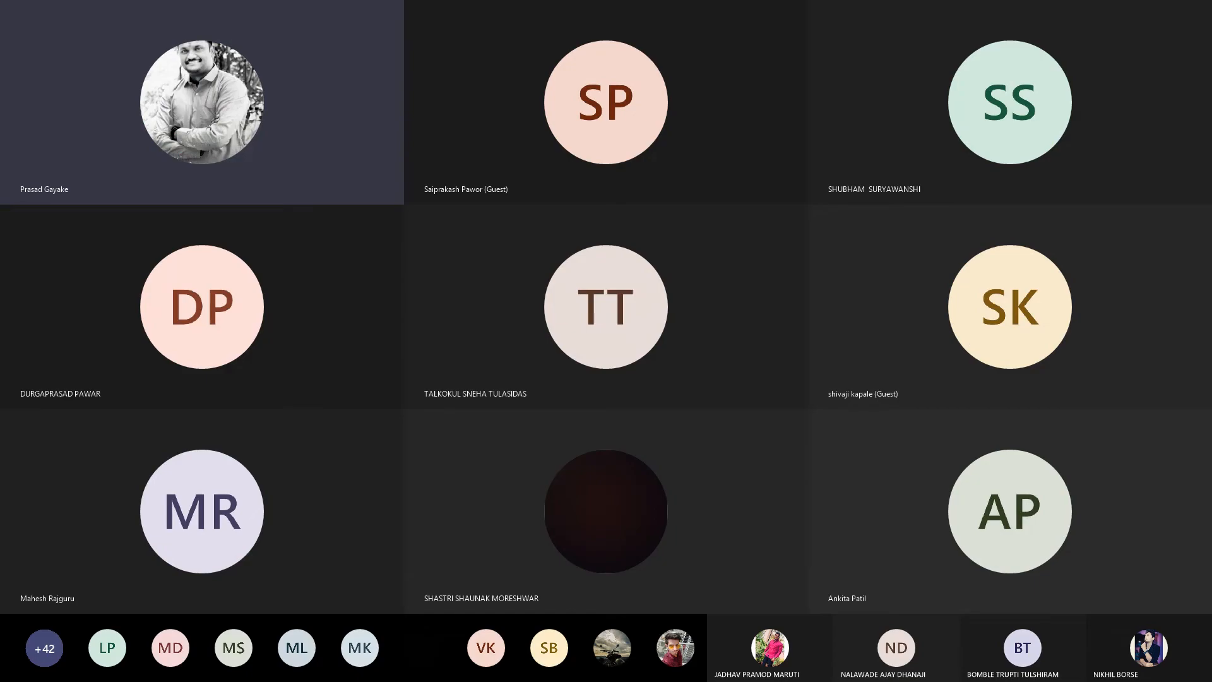